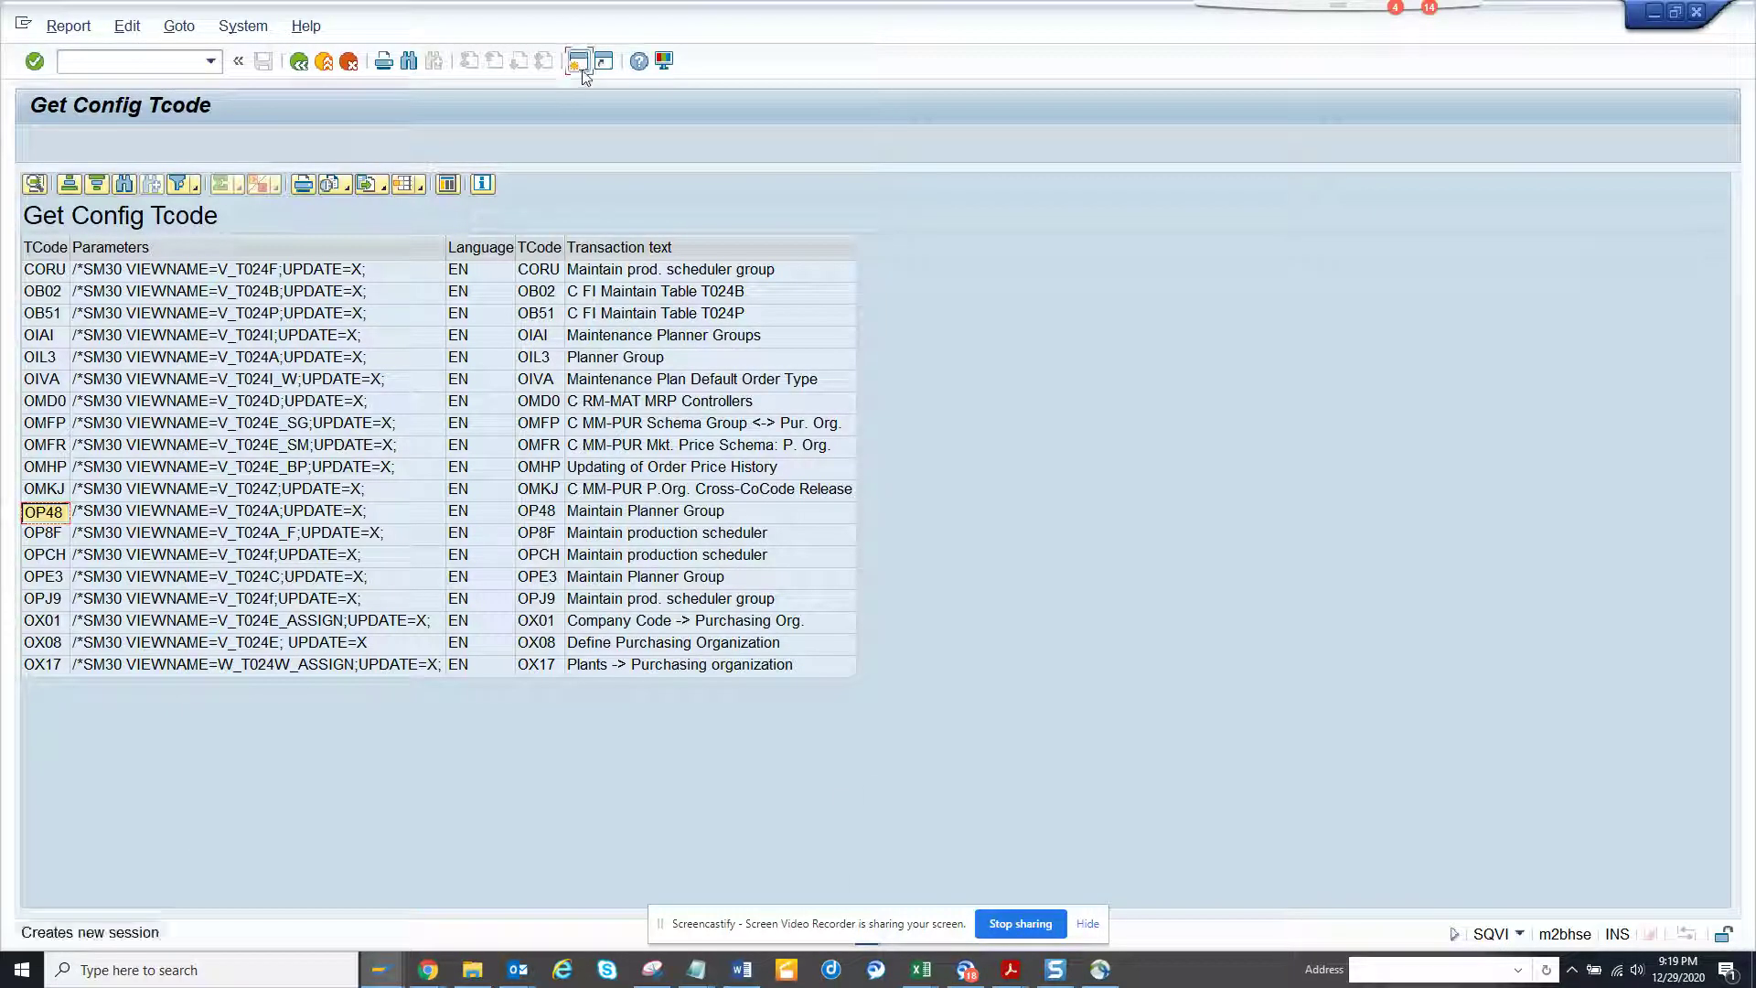
Open a new session and launch the ABAP Dictionary with SE11.
{"action": "left_click", "coordinate": [582, 71]}
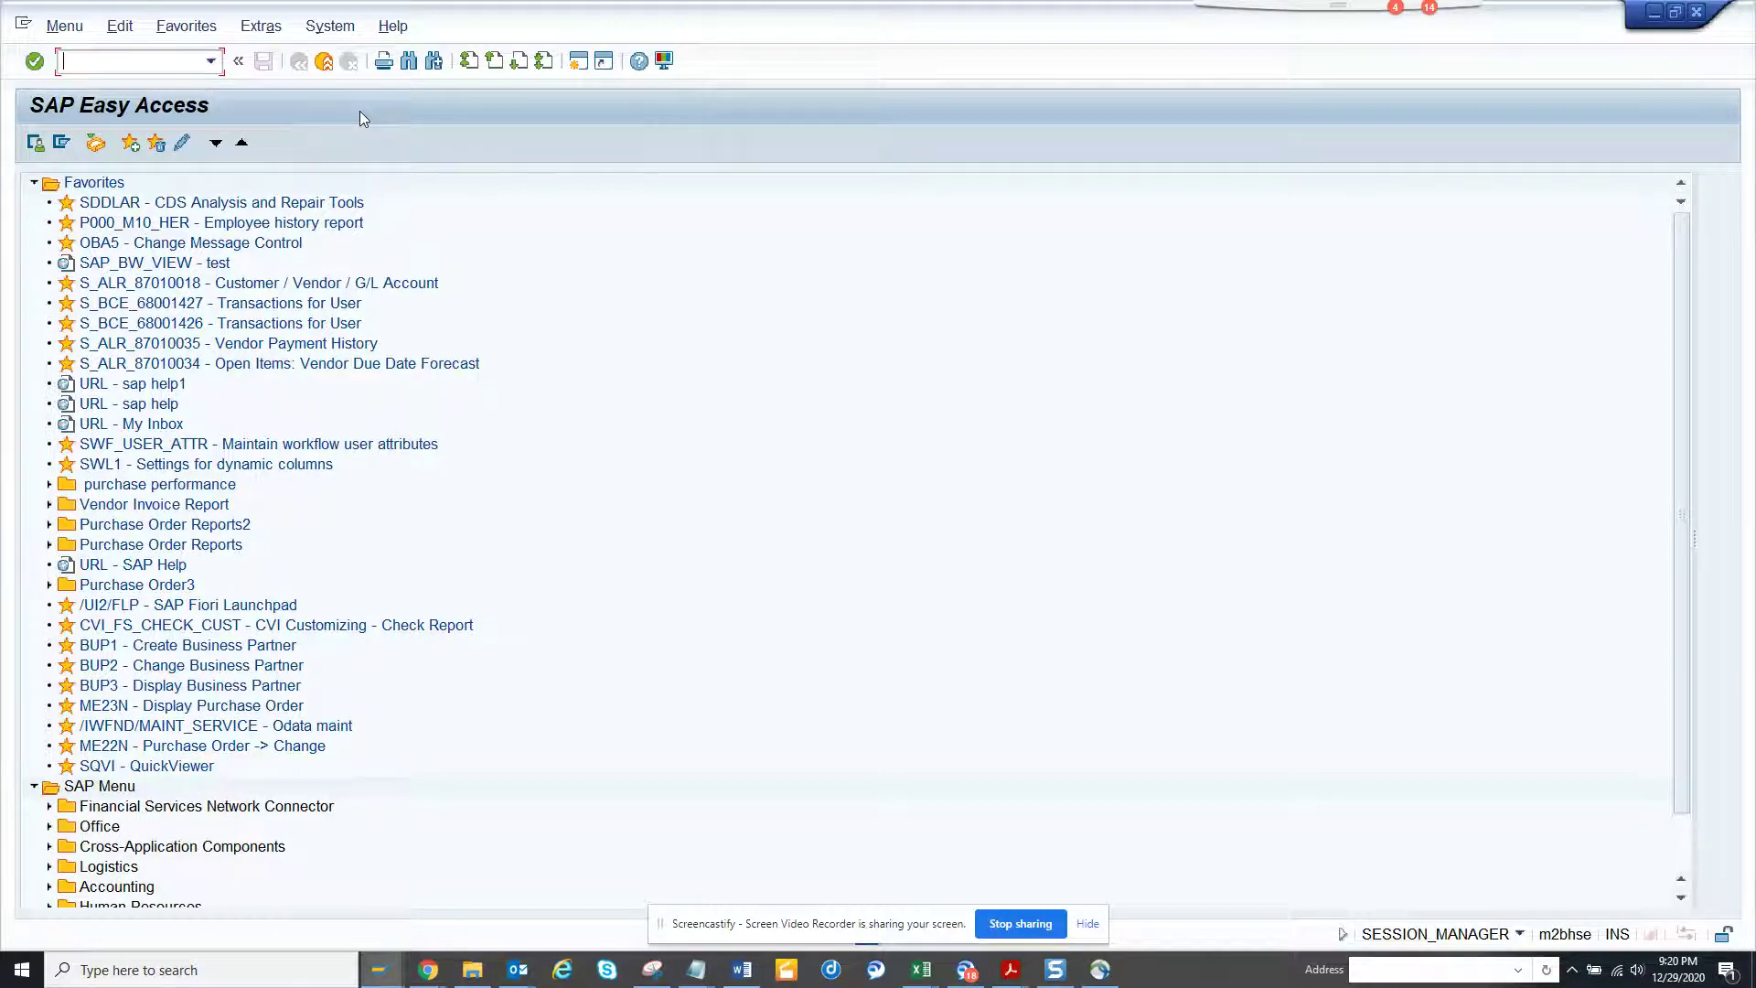
{"action": "type", "text": "e11"}
{"action": "key", "text": "Return"}
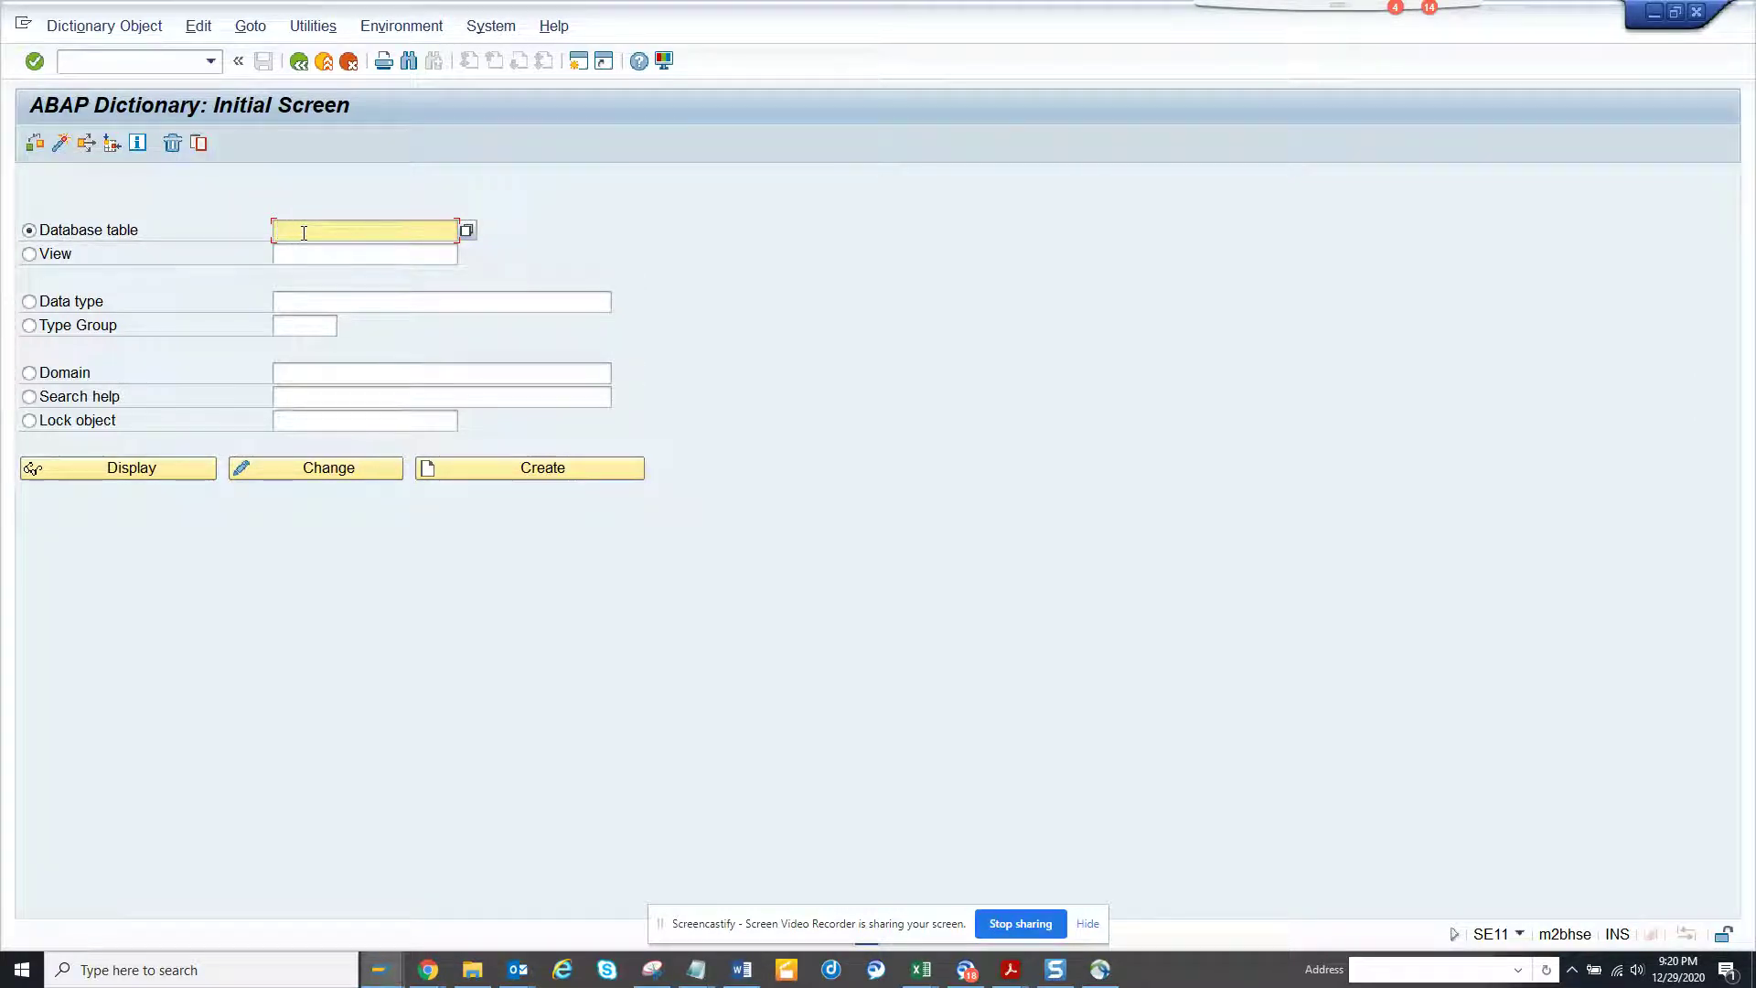
Enter zst11_test1330 as the database table name, fixing the 'teat' typo.
{"action": "type", "text": "zst11_teat1330"}
{"action": "left_click", "coordinate": [375, 230]}
{"action": "key", "text": "BackSpace"}
Create the table with short description 'Company Code Inclusion'.
{"action": "type", "text": "s"}
{"action": "left_click", "coordinate": [525, 467]}
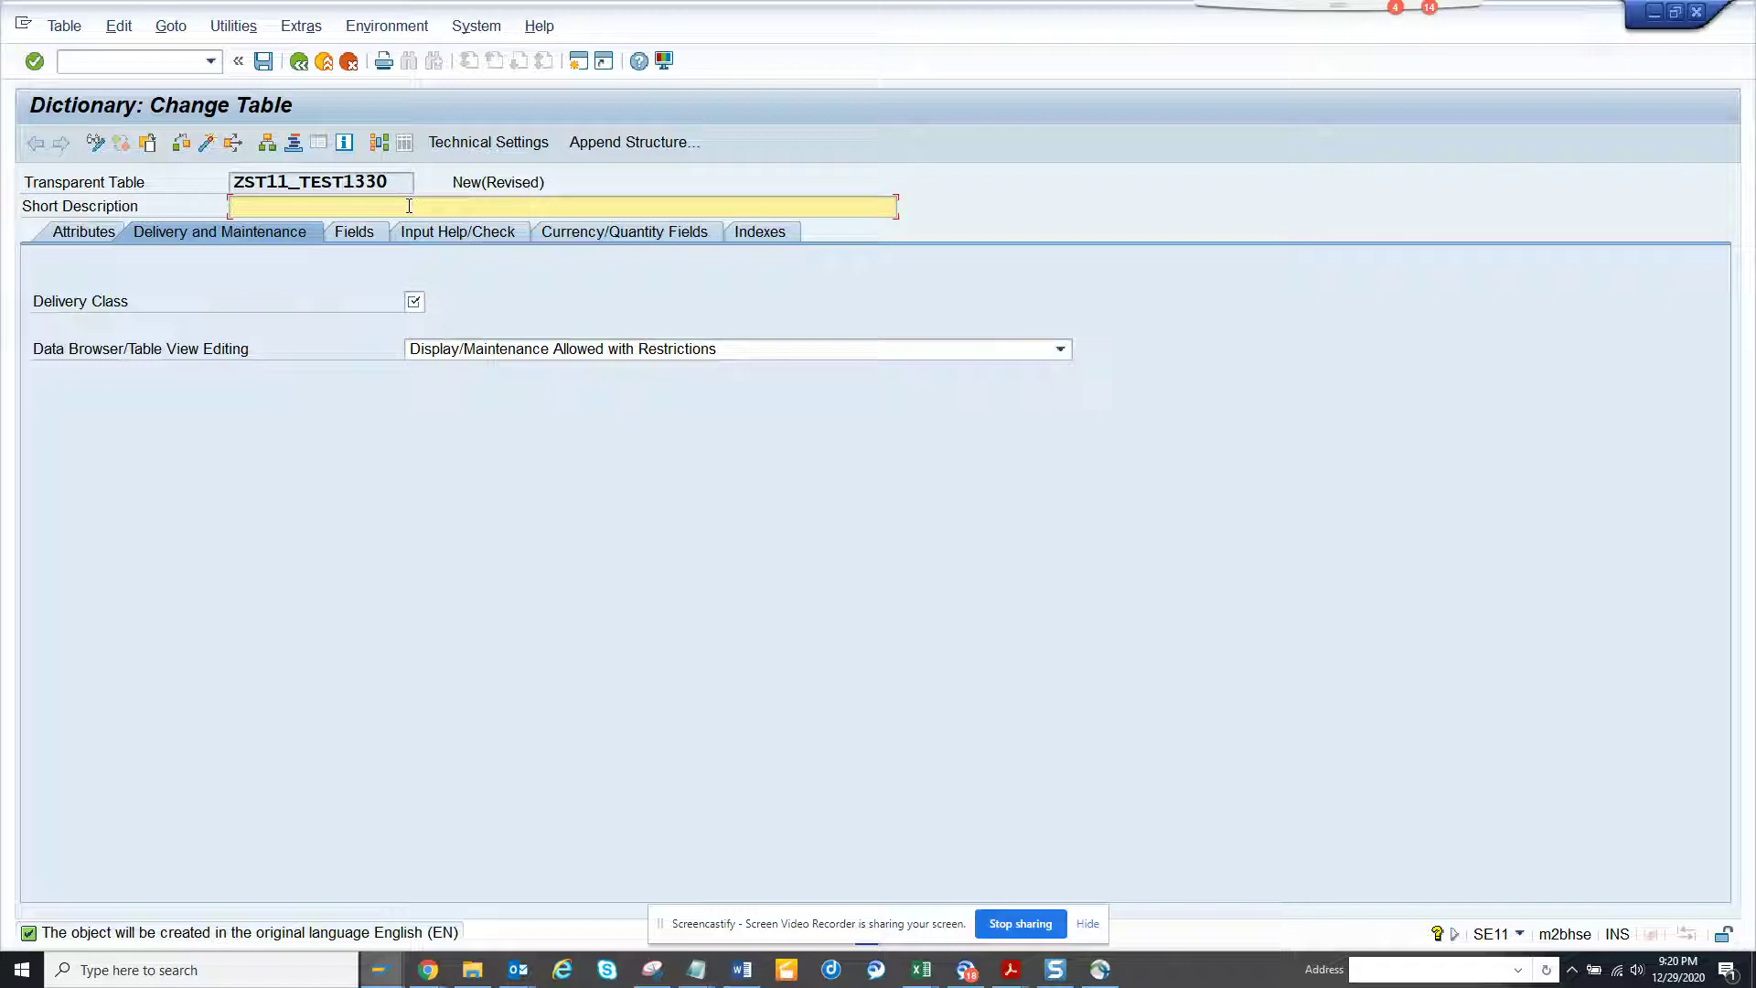
{"action": "type", "text": "Company Code Inclu"}
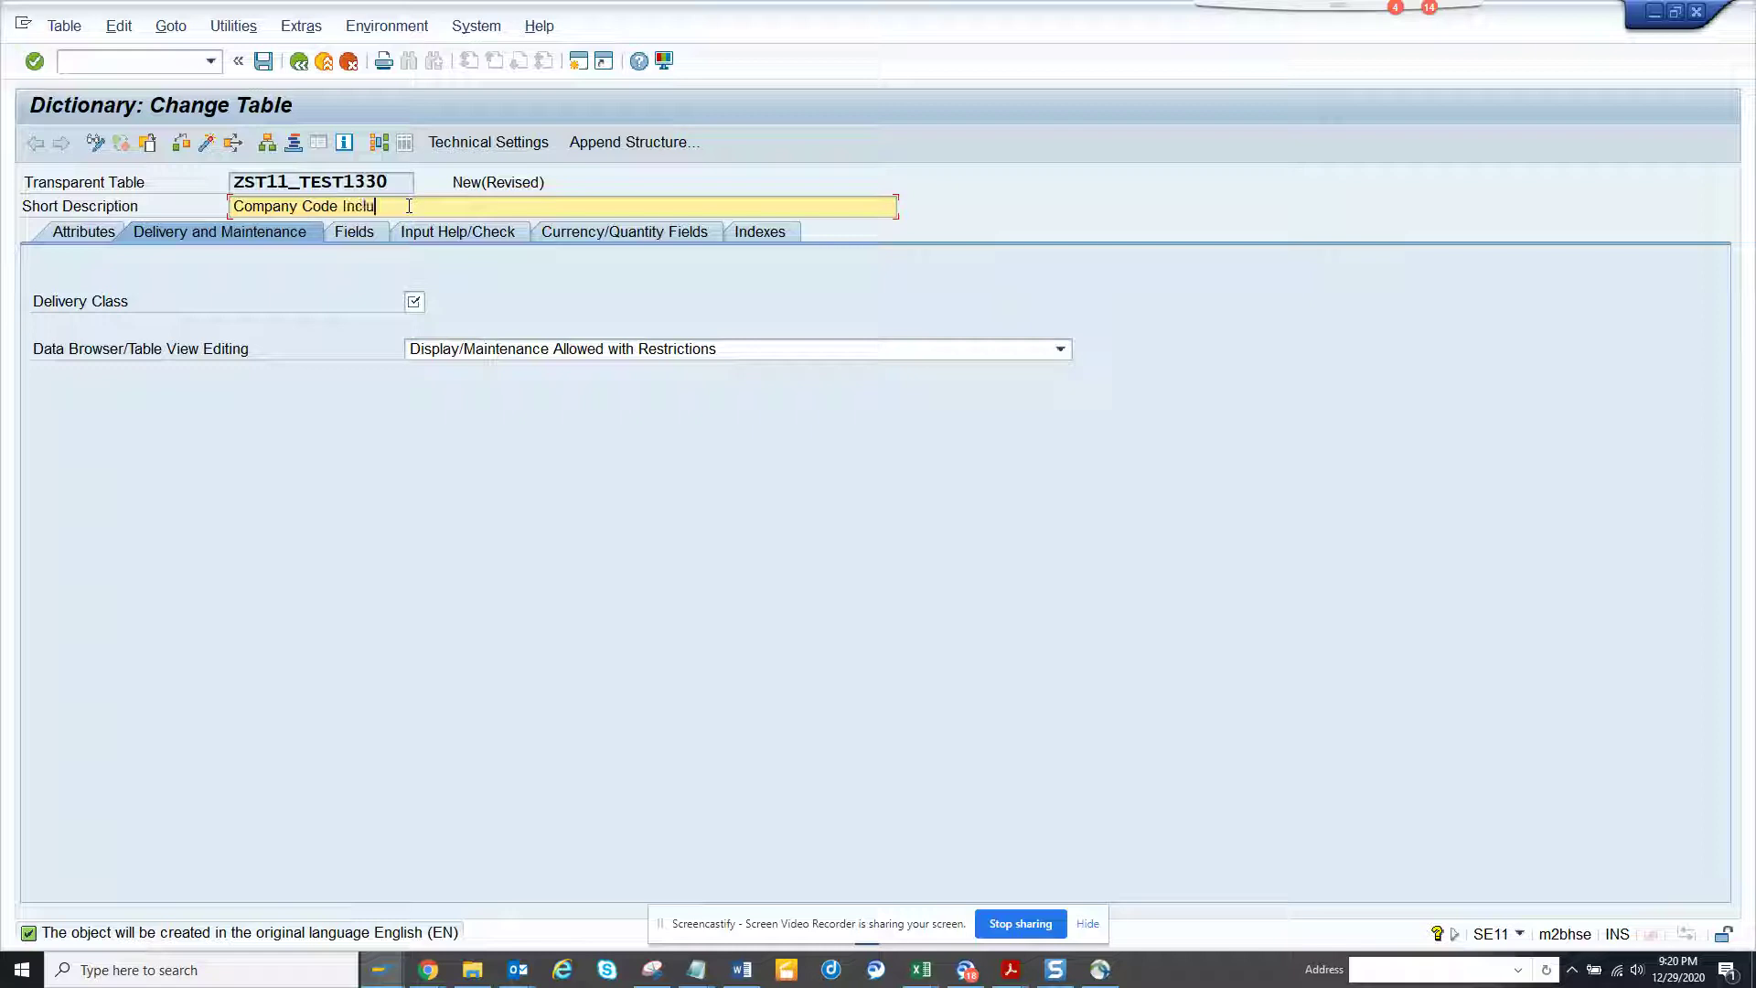
{"action": "type", "text": "sion"}
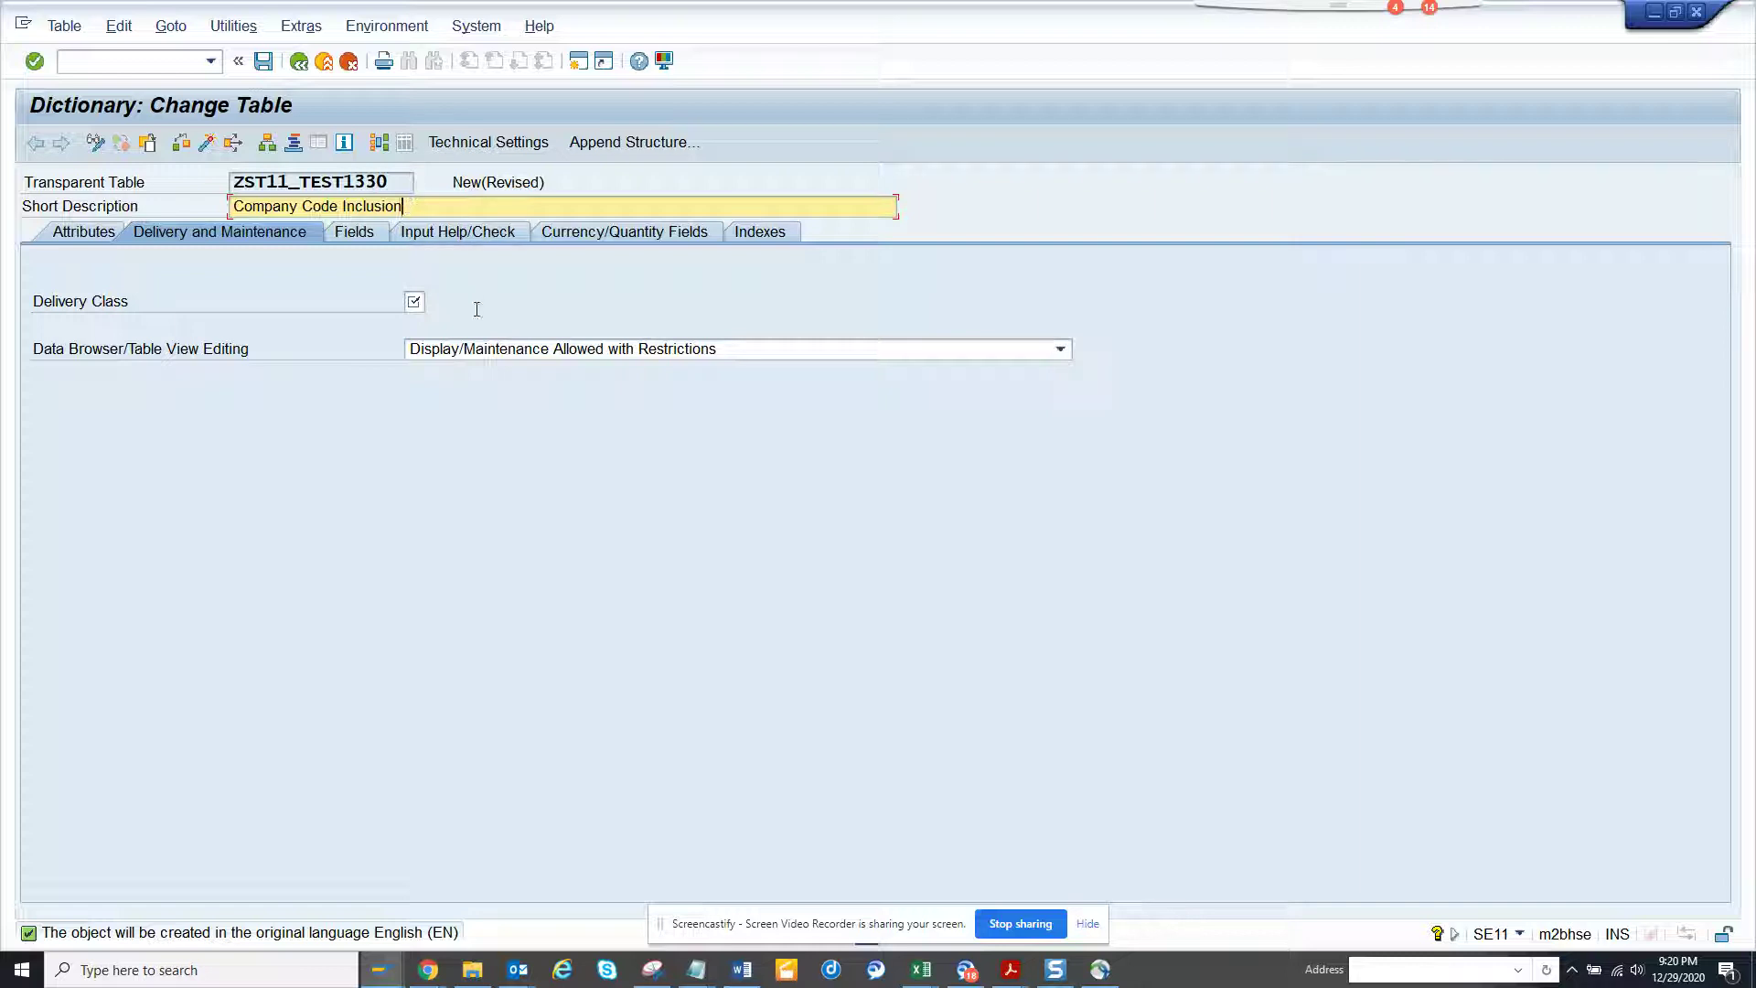
Set the delivery class to A for application tables.
{"action": "left_click", "coordinate": [416, 303]}
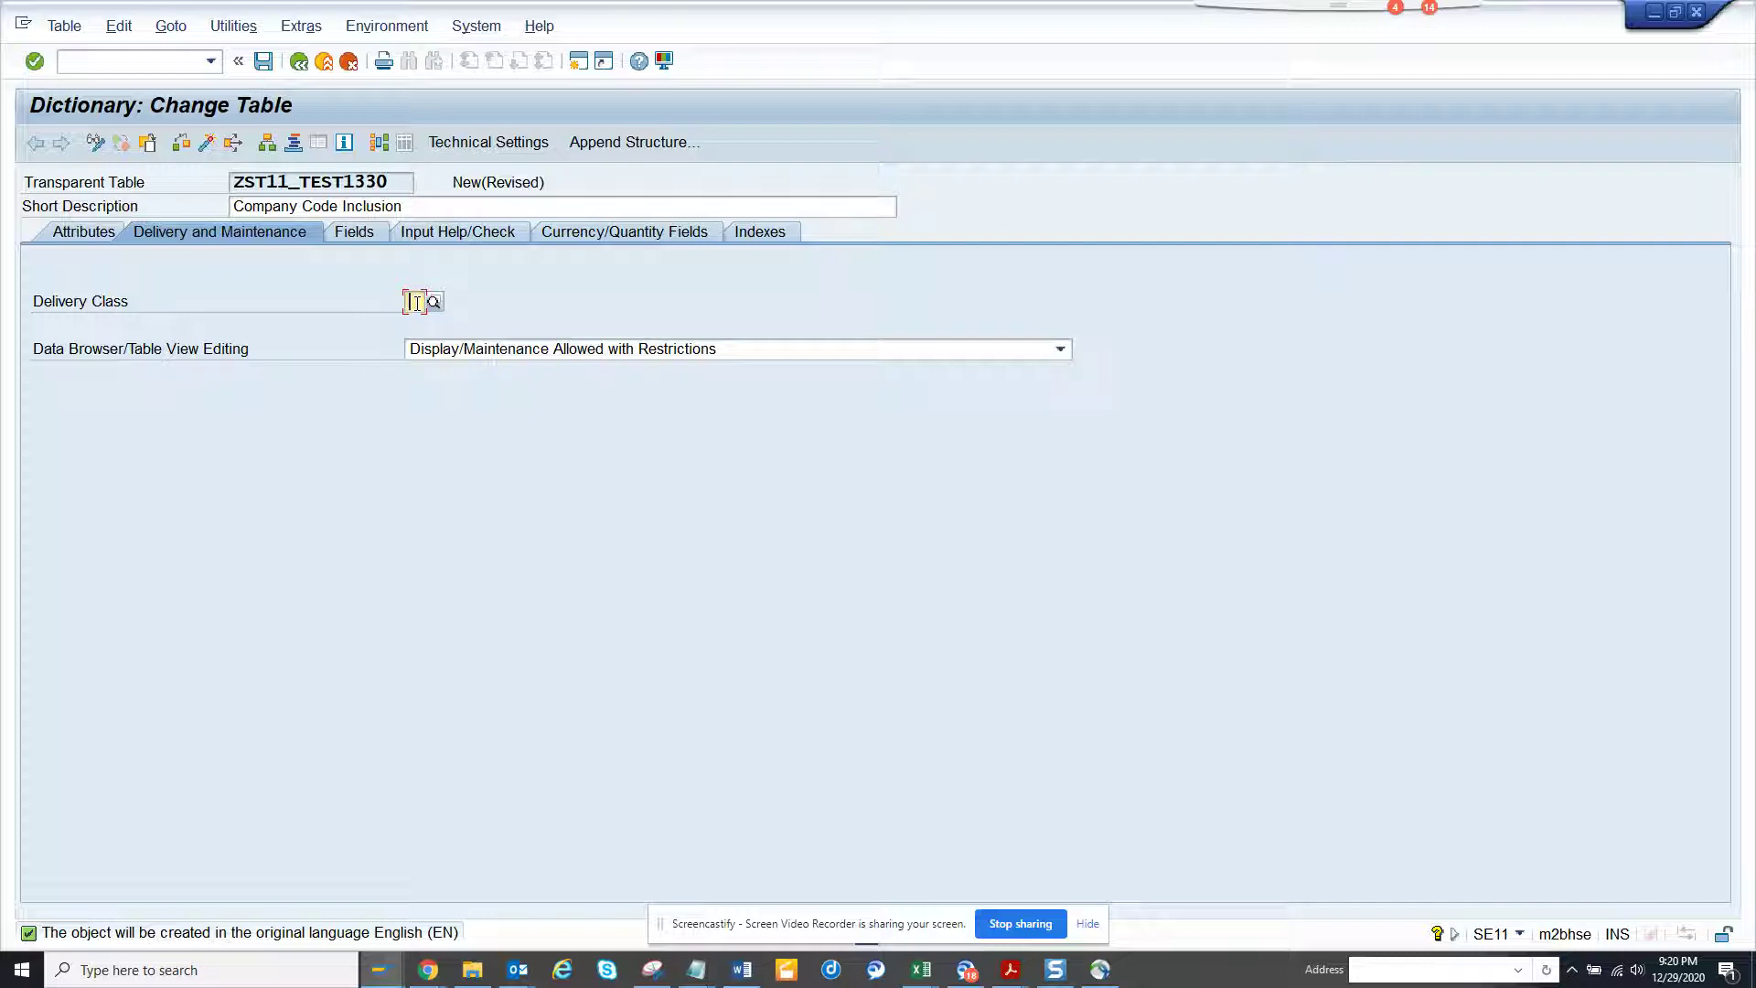
{"action": "left_click", "coordinate": [434, 303]}
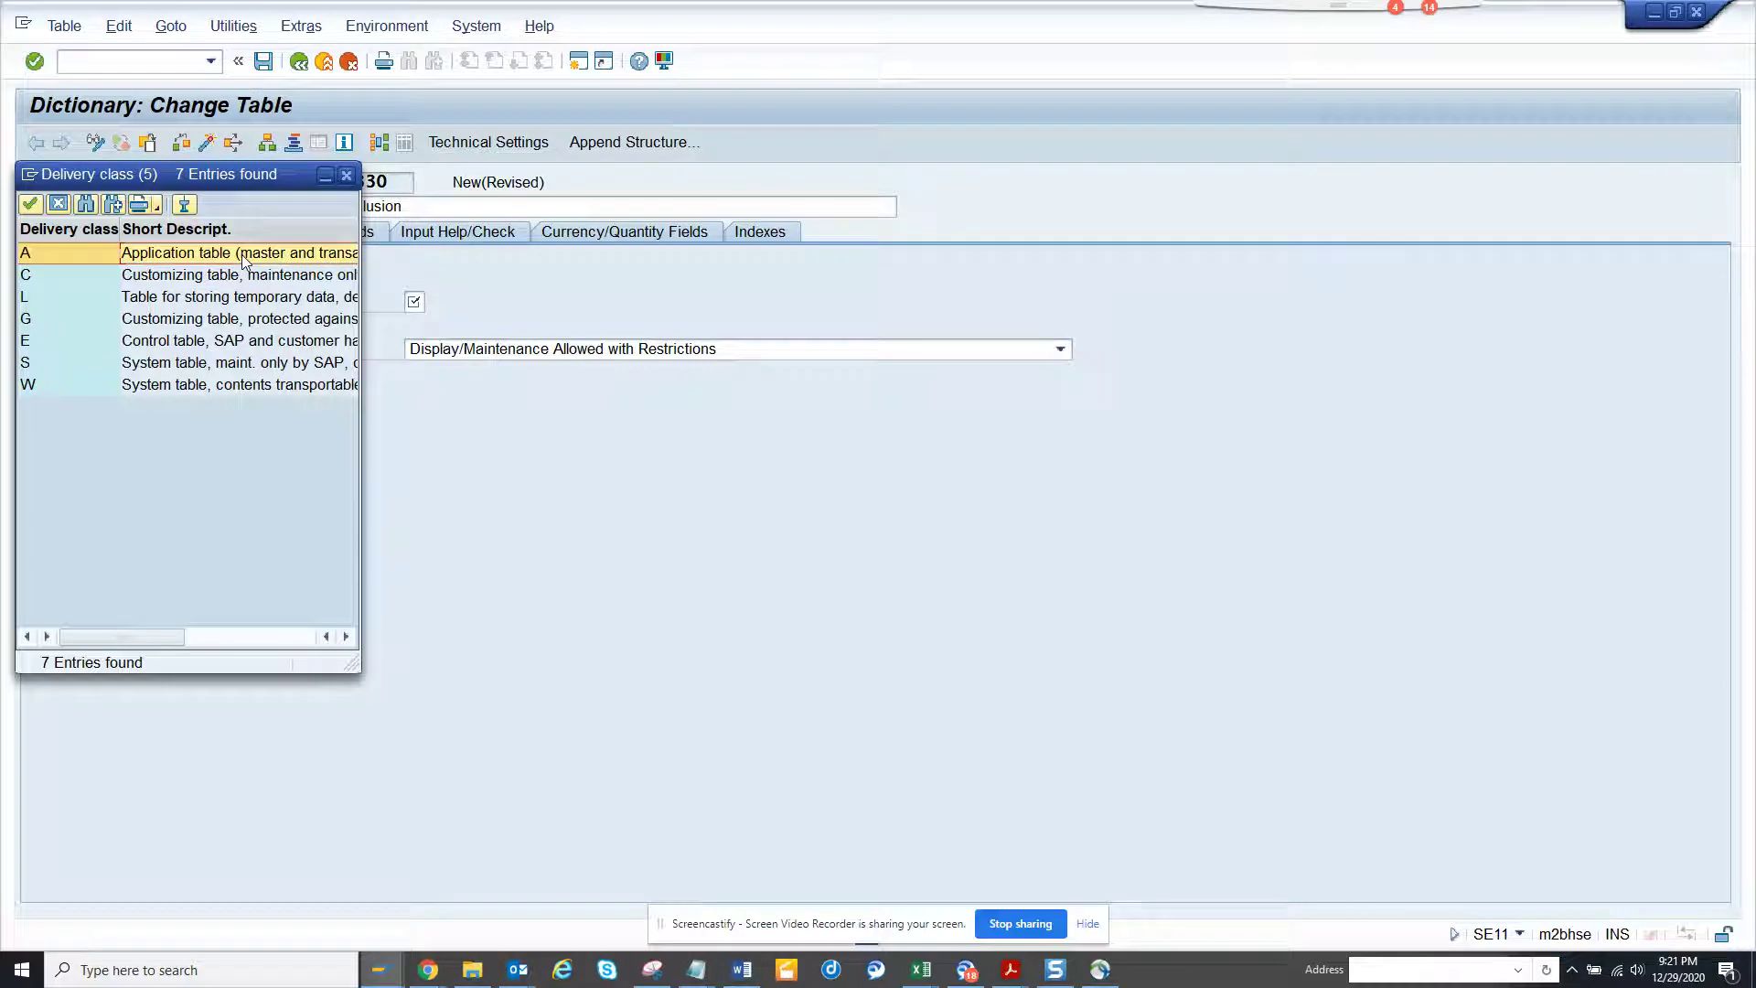
{"action": "double_click", "coordinate": [242, 255]}
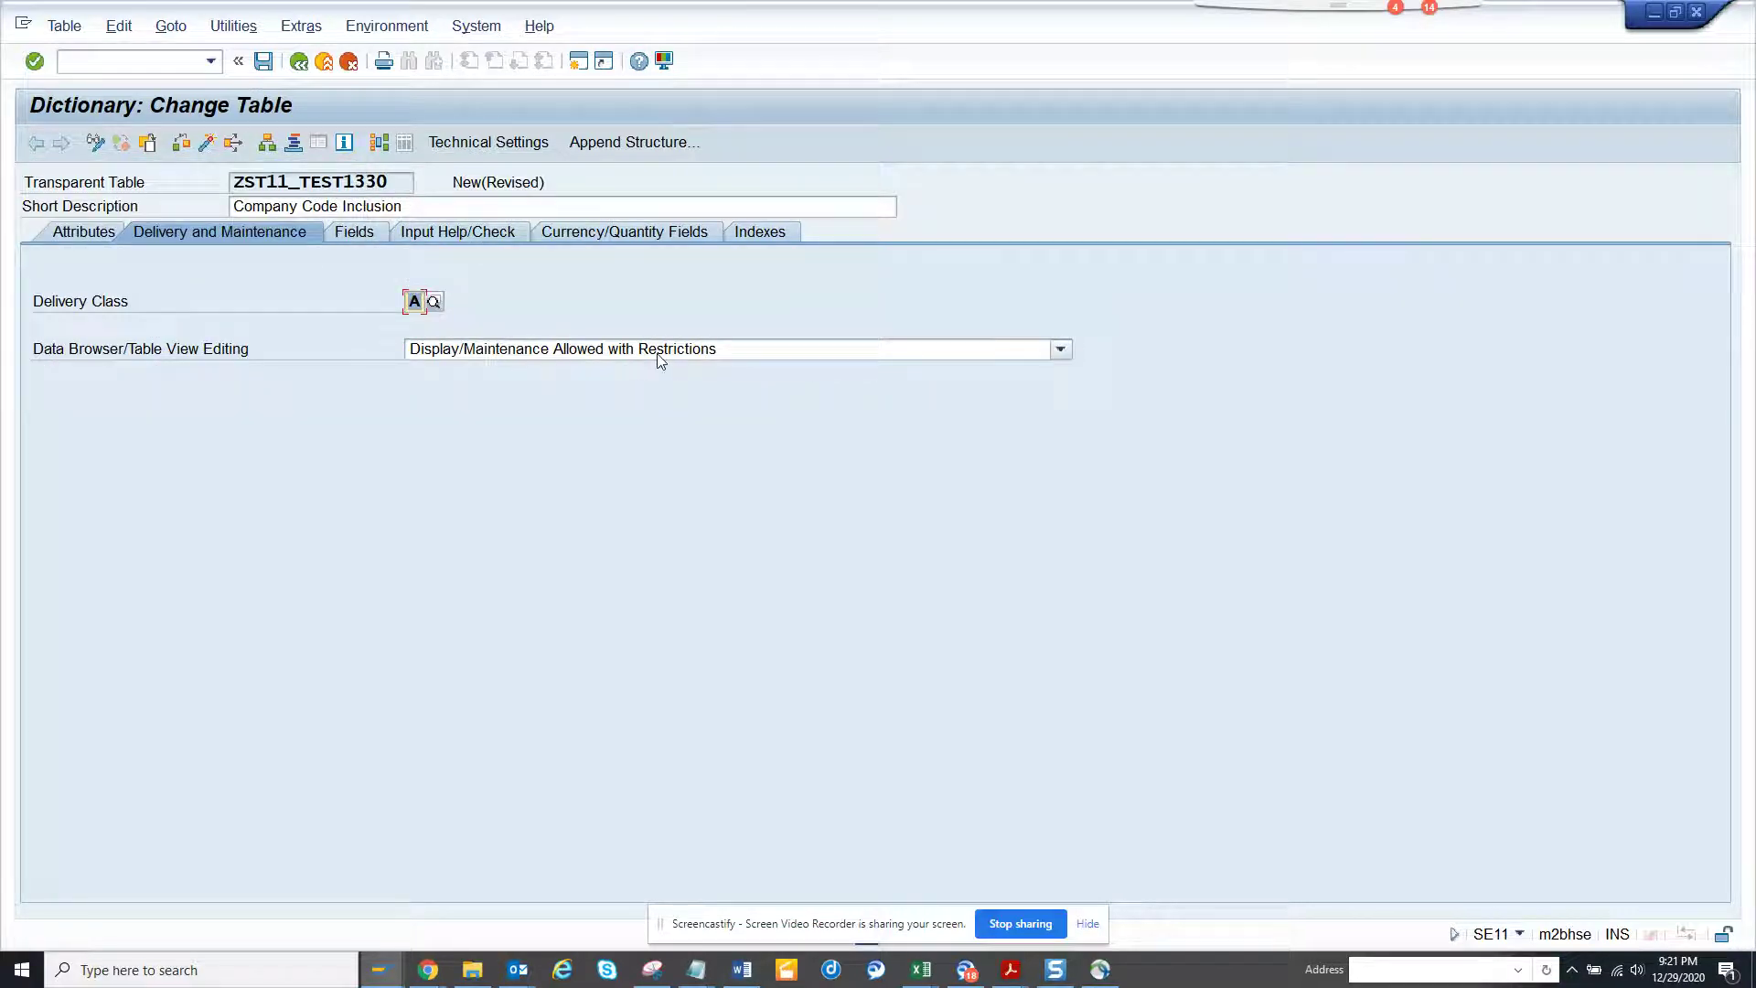
Add key field MANDT with data element MANDT and tick Initial Values on three rows.
{"action": "left_click", "coordinate": [345, 238]}
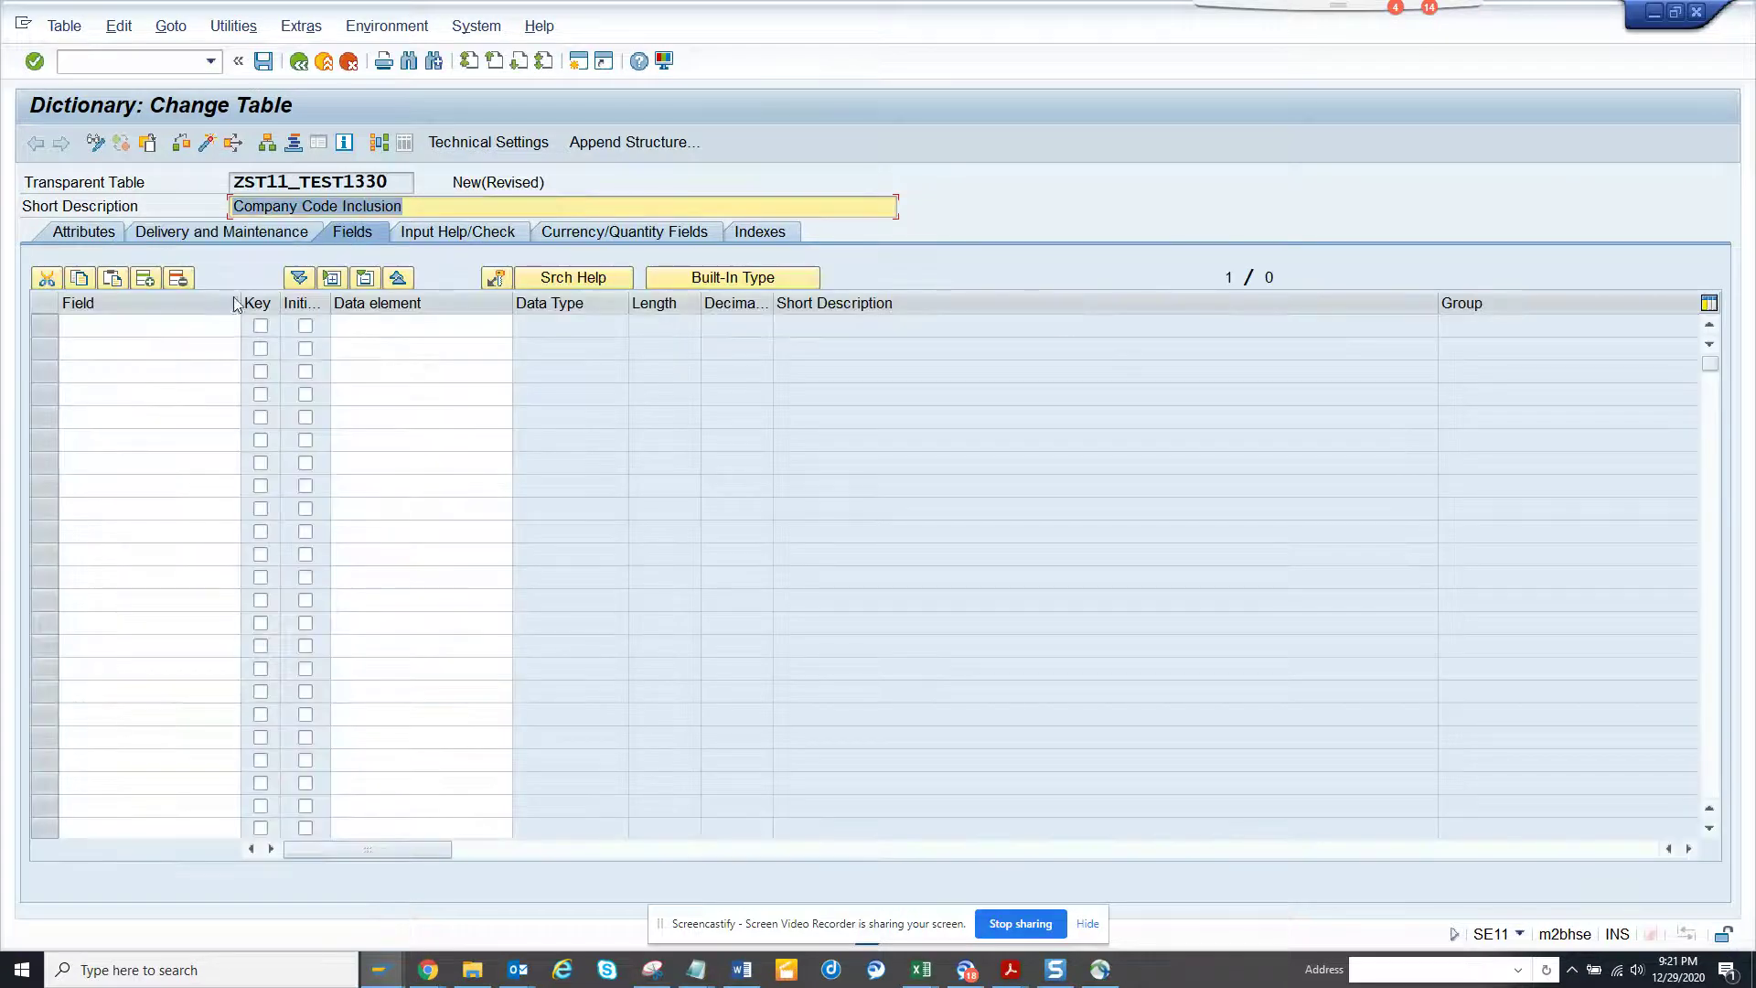
{"action": "left_click", "coordinate": [137, 326]}
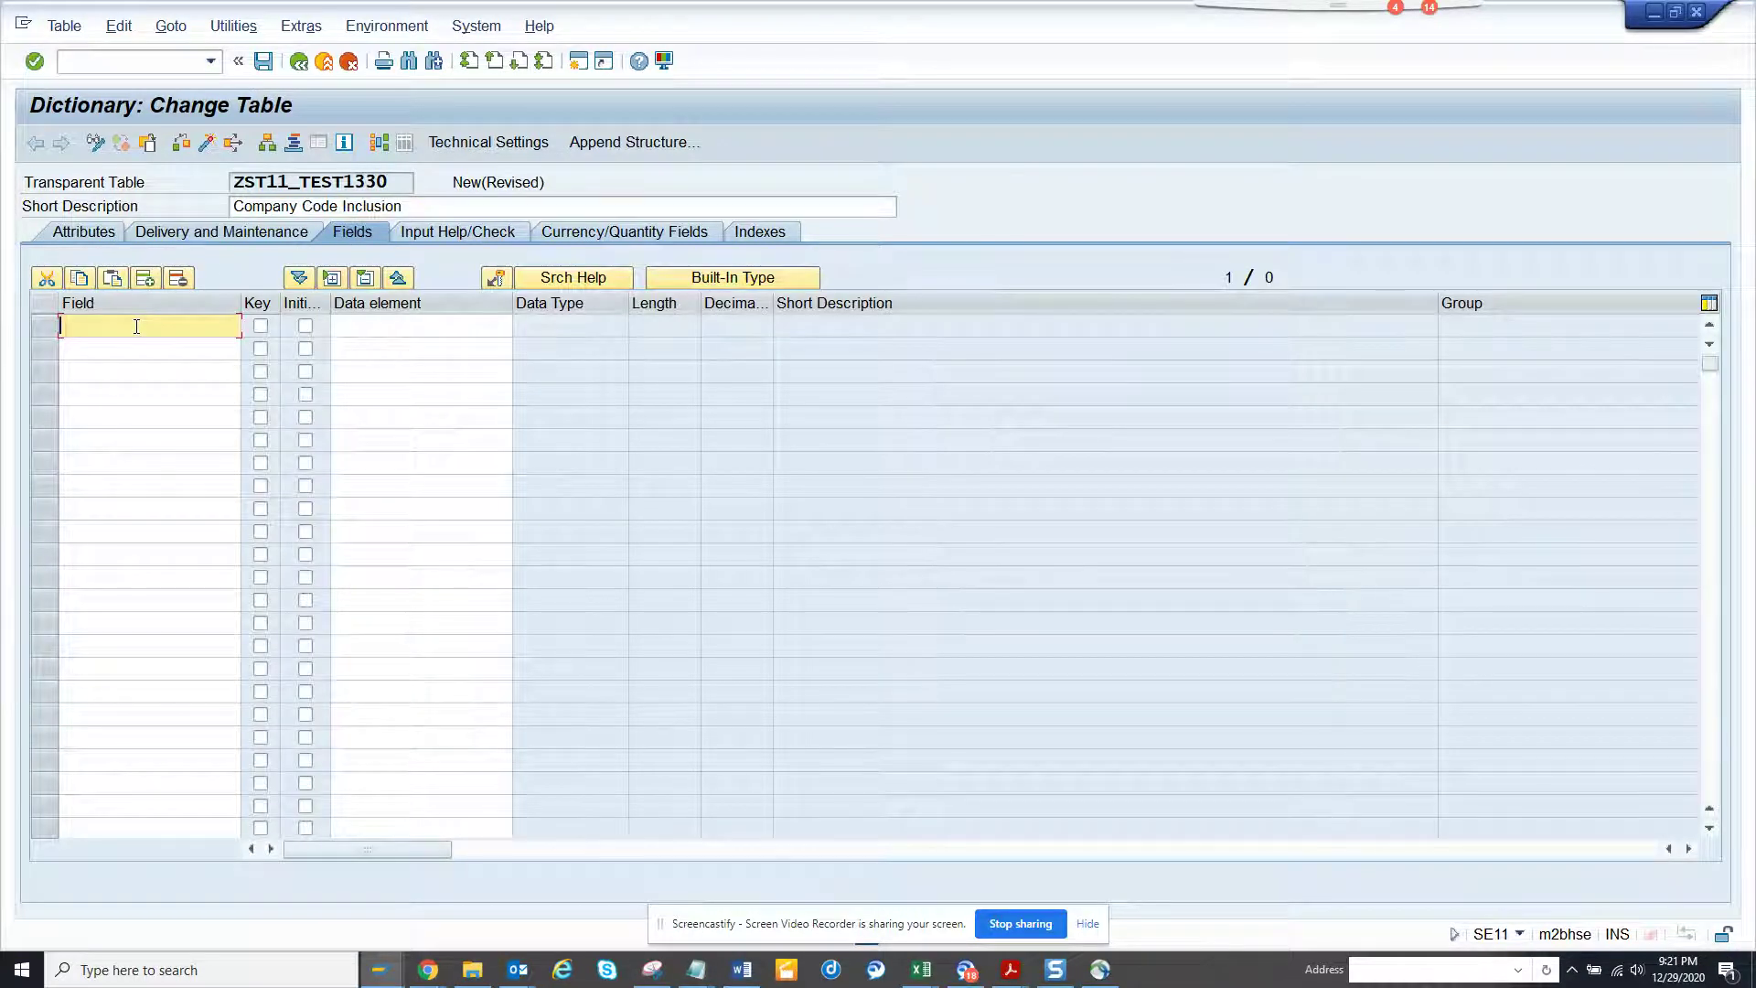
{"action": "type", "text": "mandt"}
{"action": "left_click", "coordinate": [259, 326]}
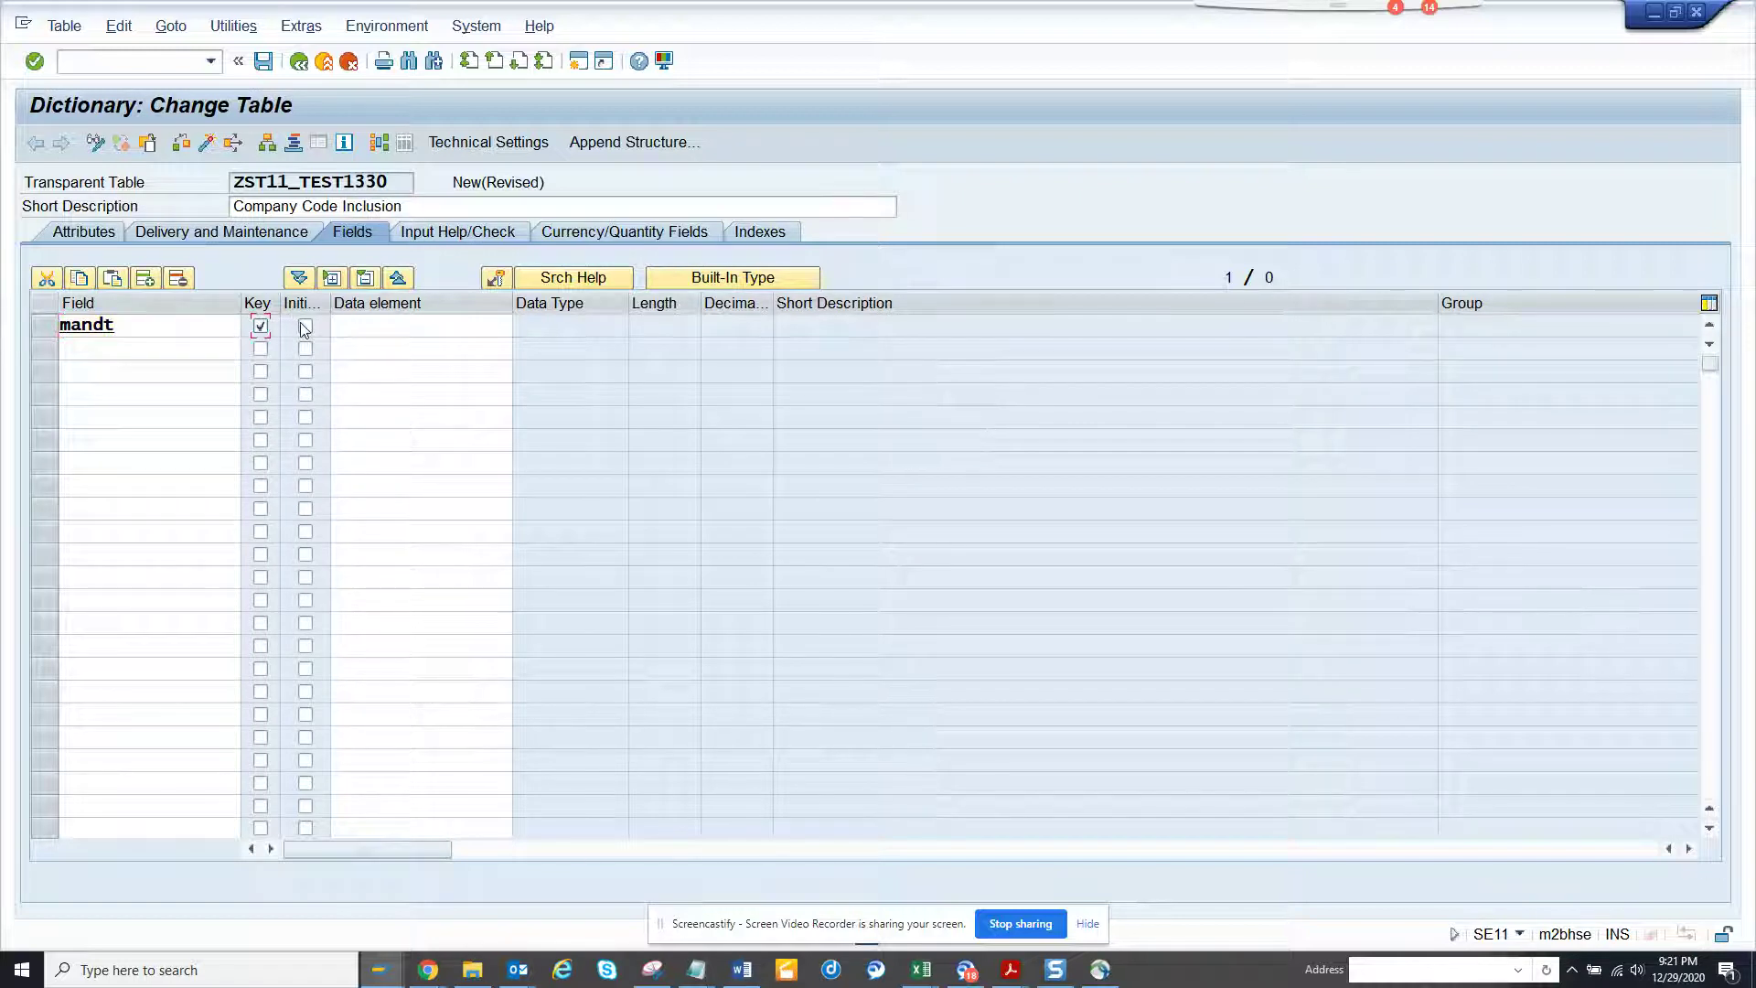
{"action": "double_click", "coordinate": [365, 332]}
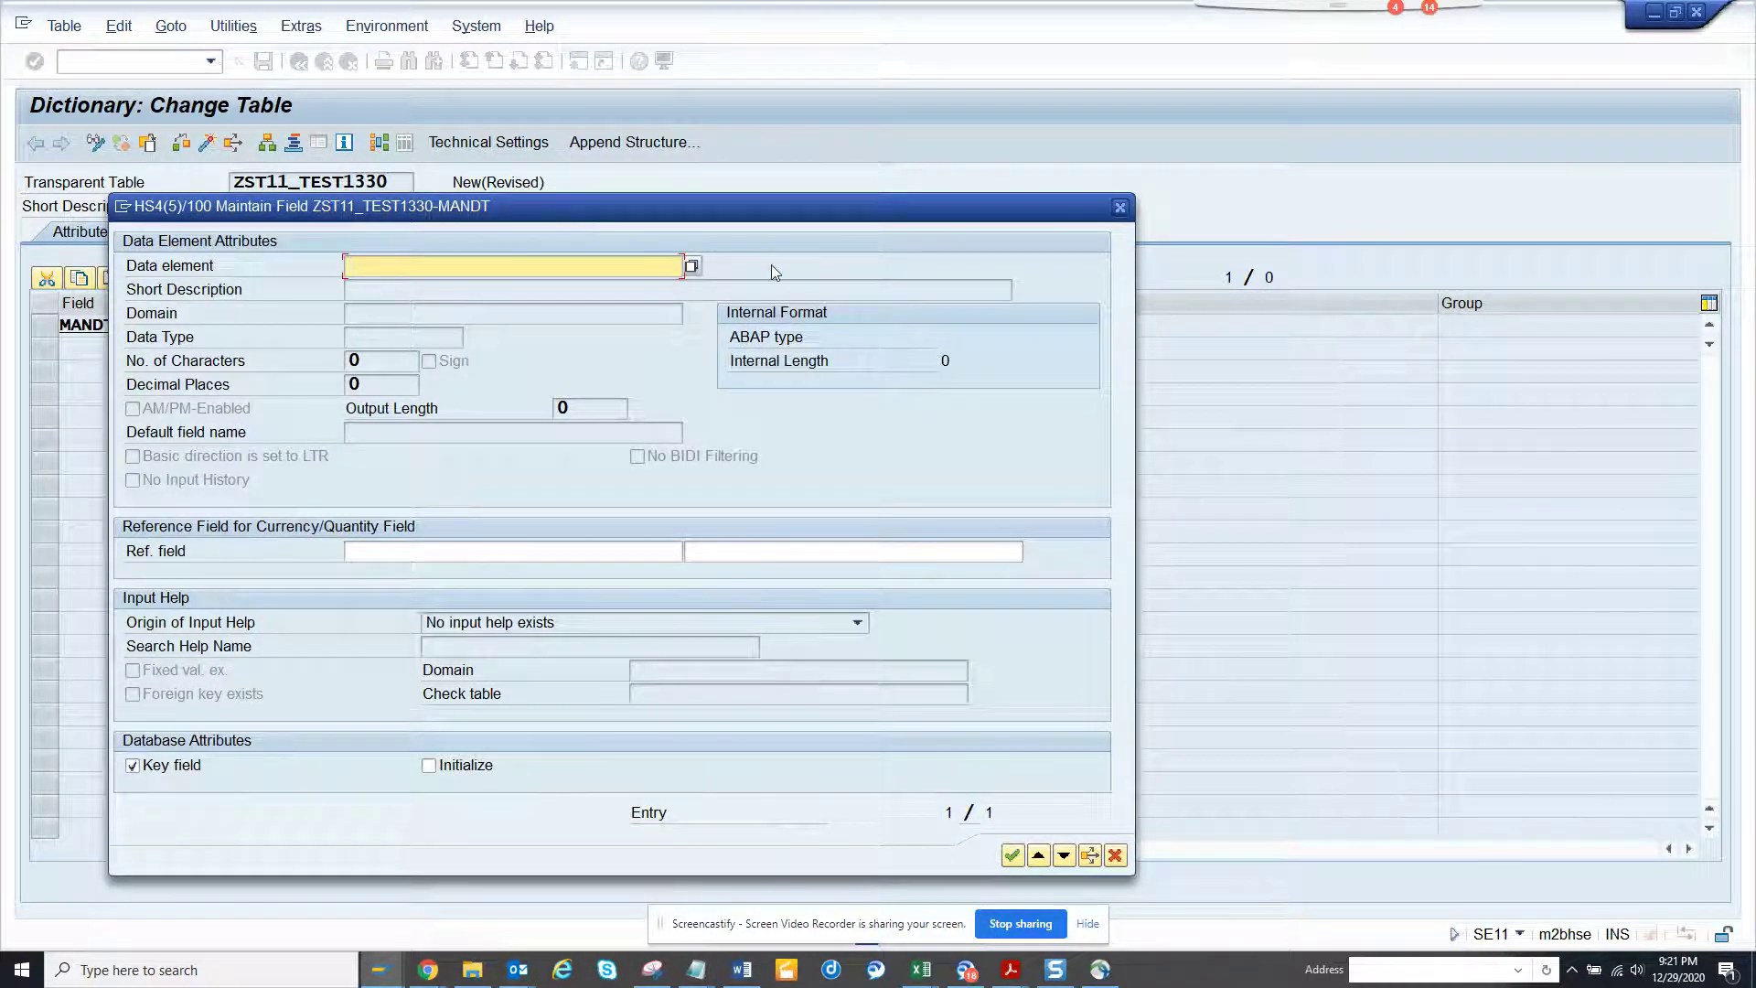
{"action": "type", "text": "mandt"}
{"action": "key", "text": "Return"}
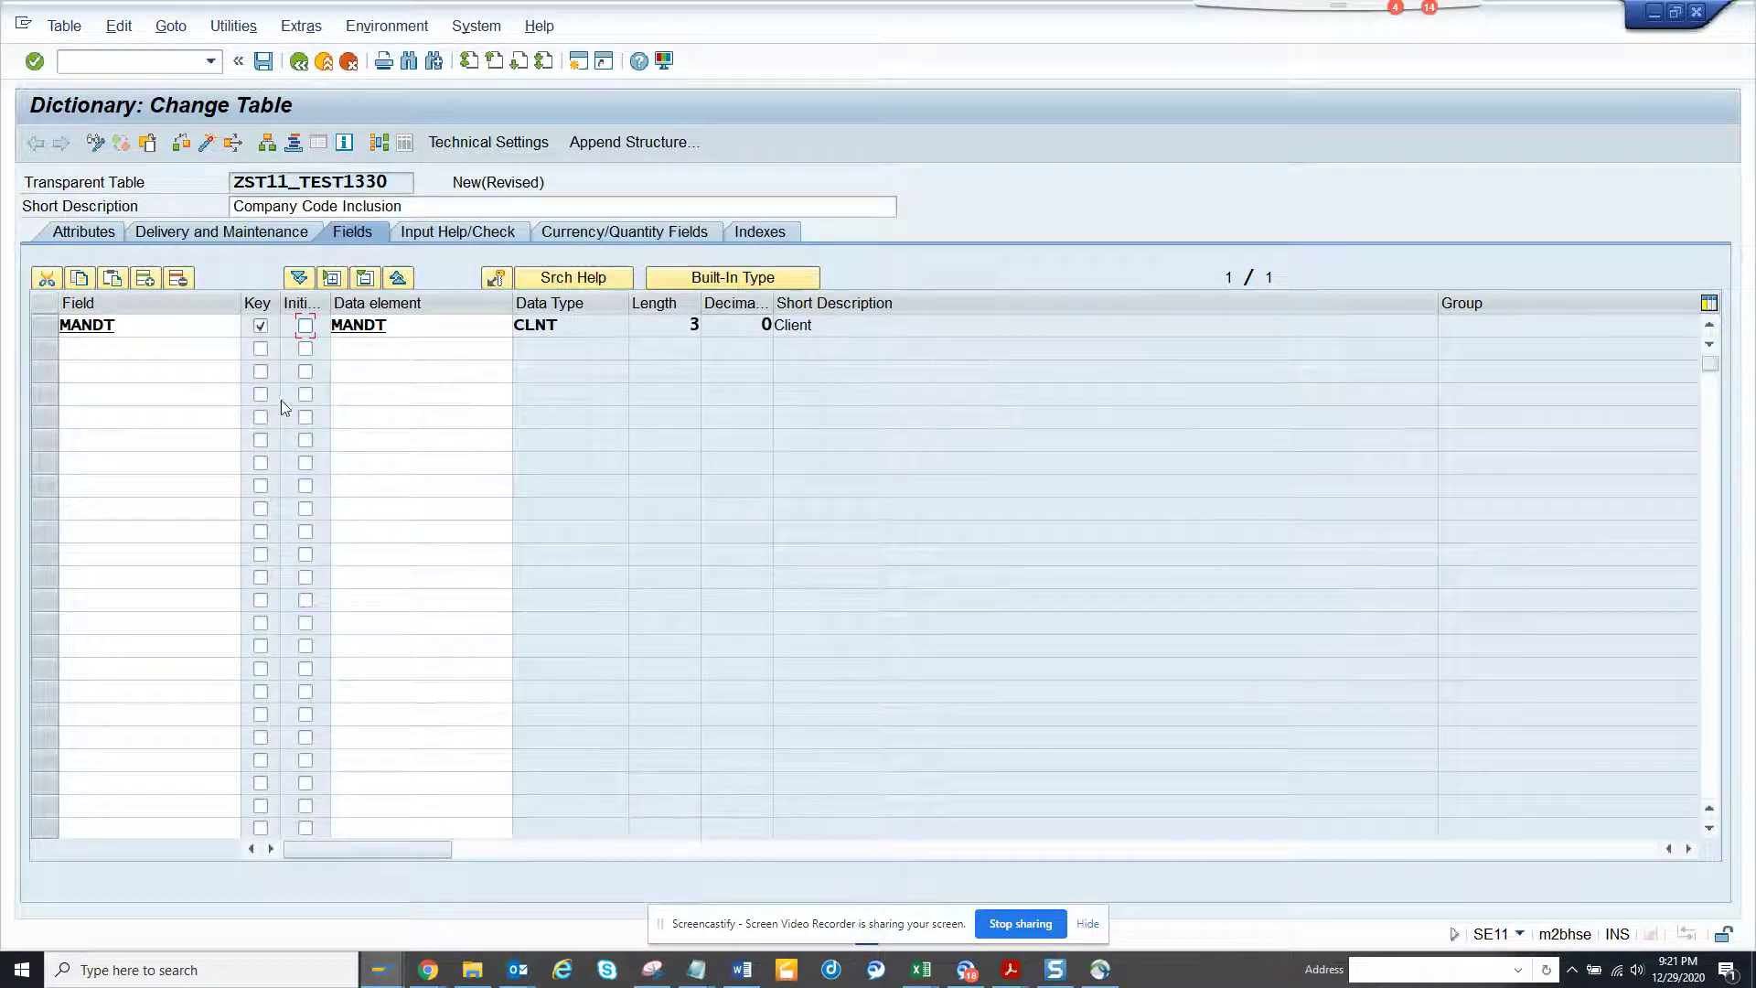
{"action": "left_click", "coordinate": [146, 347]}
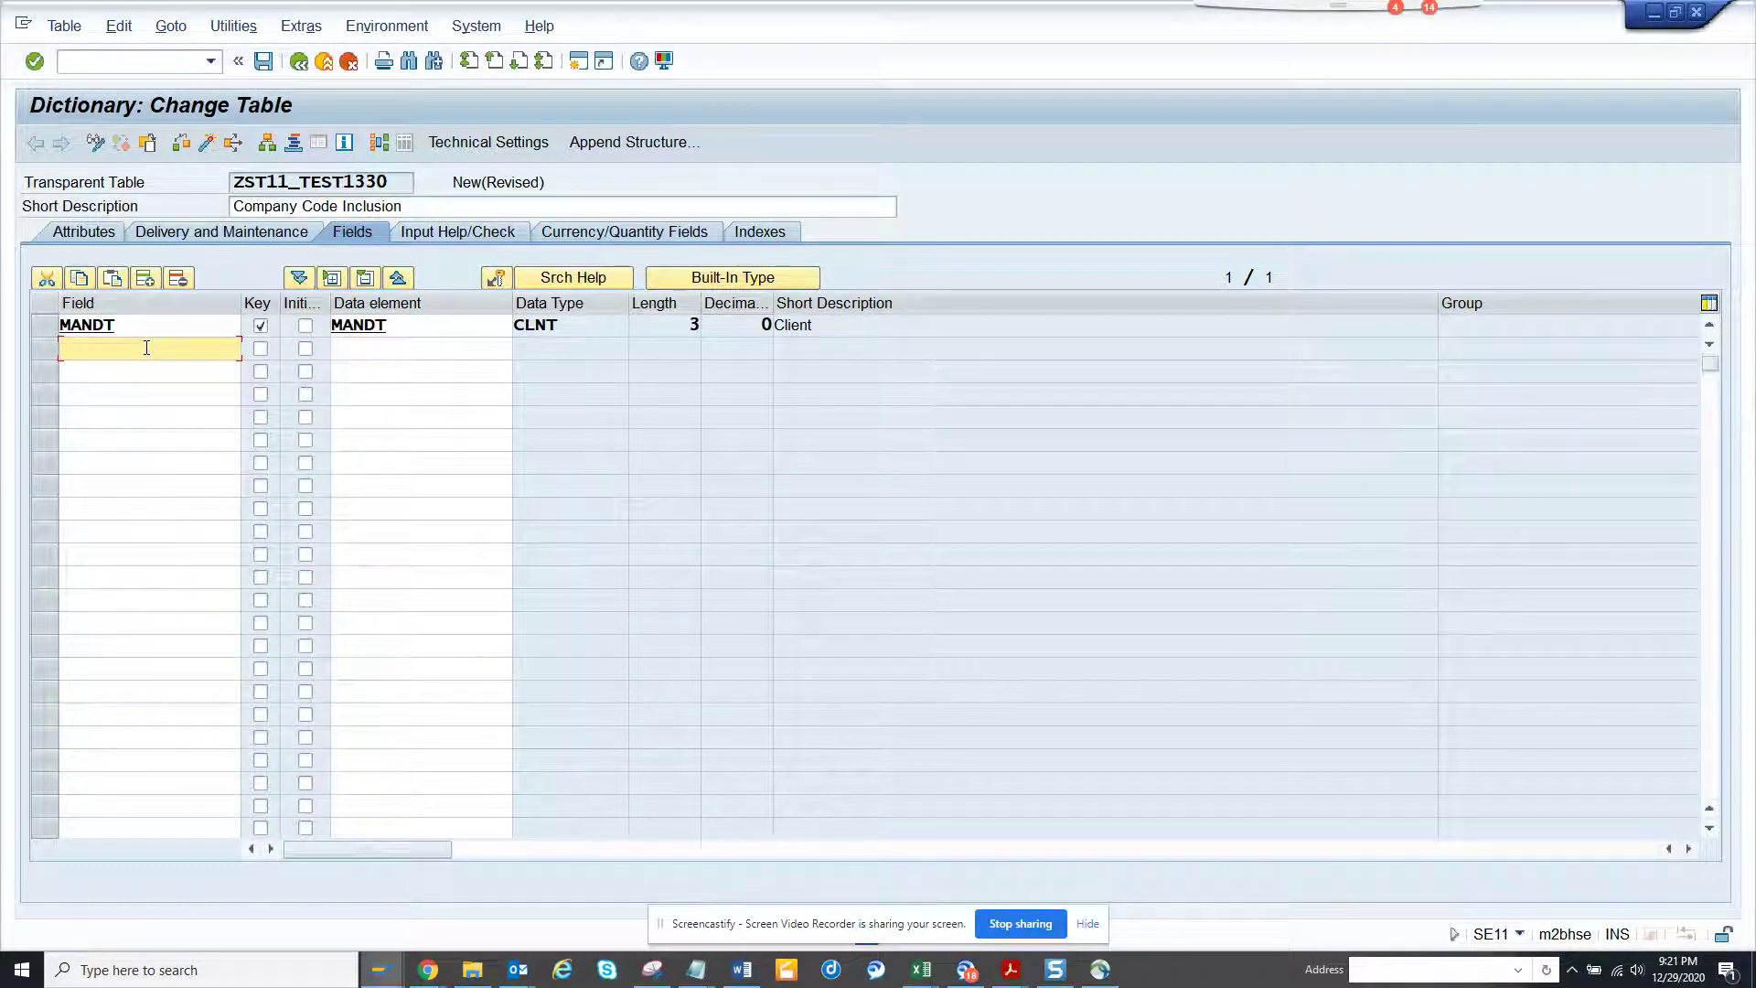
{"action": "left_click", "coordinate": [306, 326]}
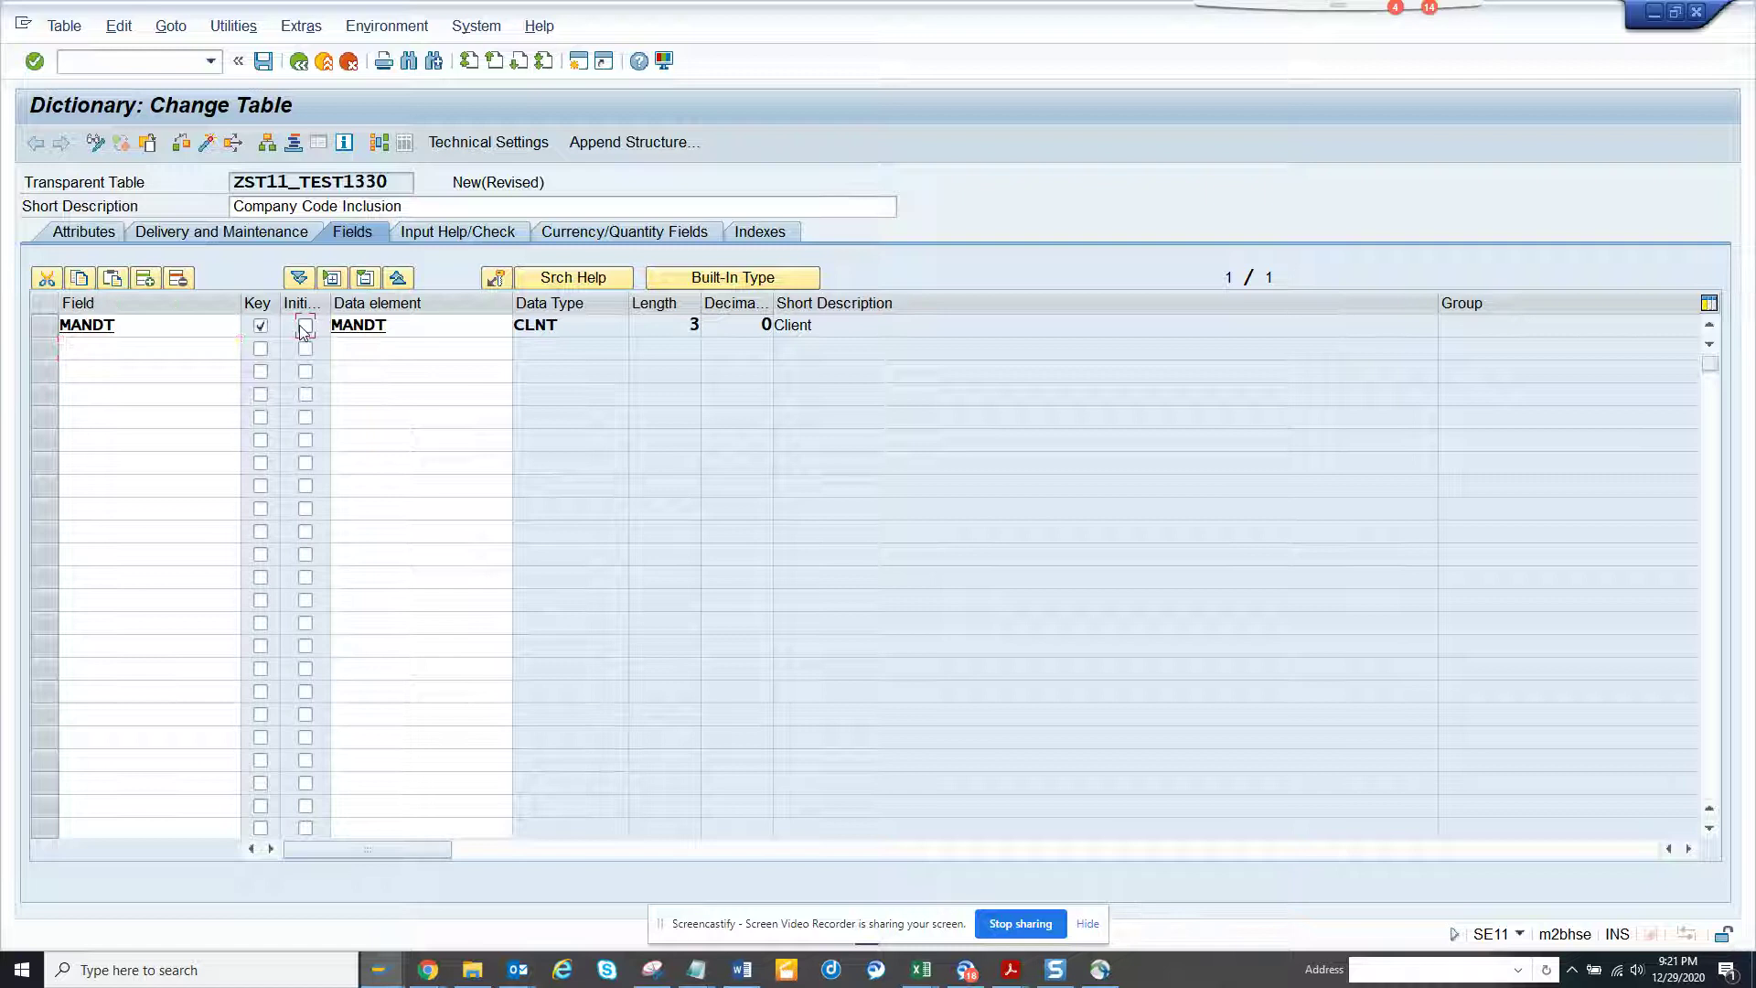
{"action": "left_click", "coordinate": [306, 350]}
{"action": "left_click", "coordinate": [305, 372]}
Add key fields BUKRS and EKORG with same-named data elements.
{"action": "left_click", "coordinate": [165, 352]}
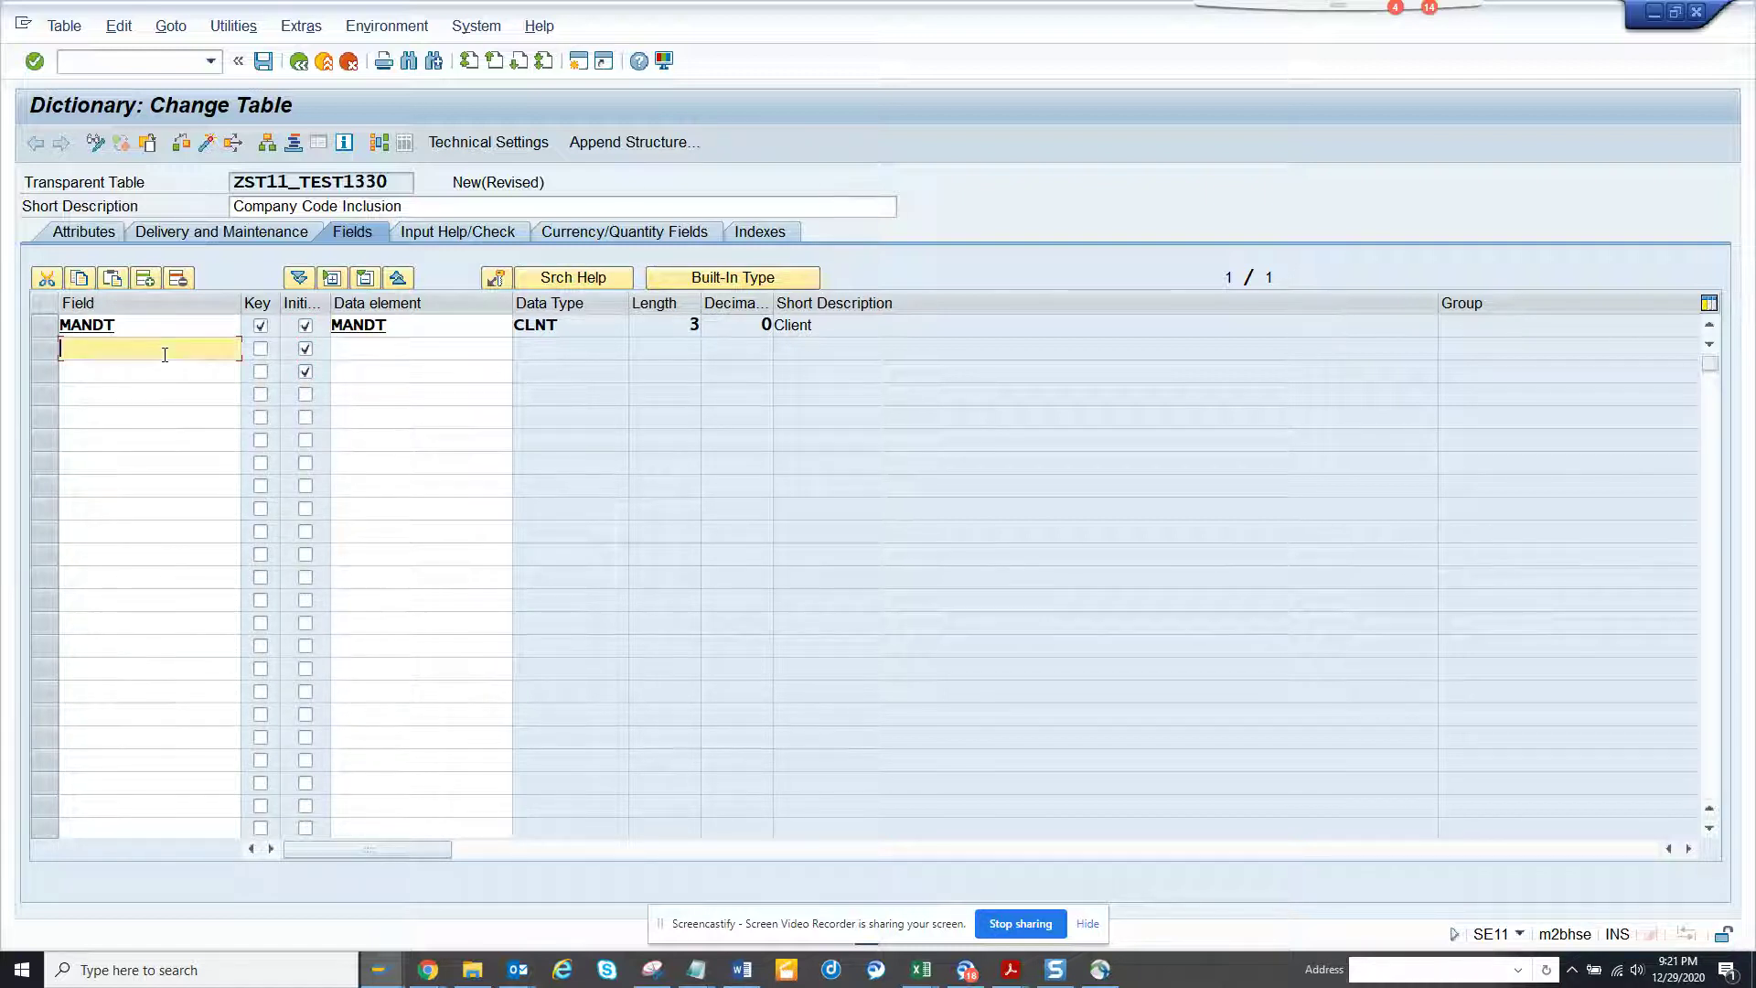
{"action": "type", "text": "bukrs"}
{"action": "left_click", "coordinate": [357, 345]}
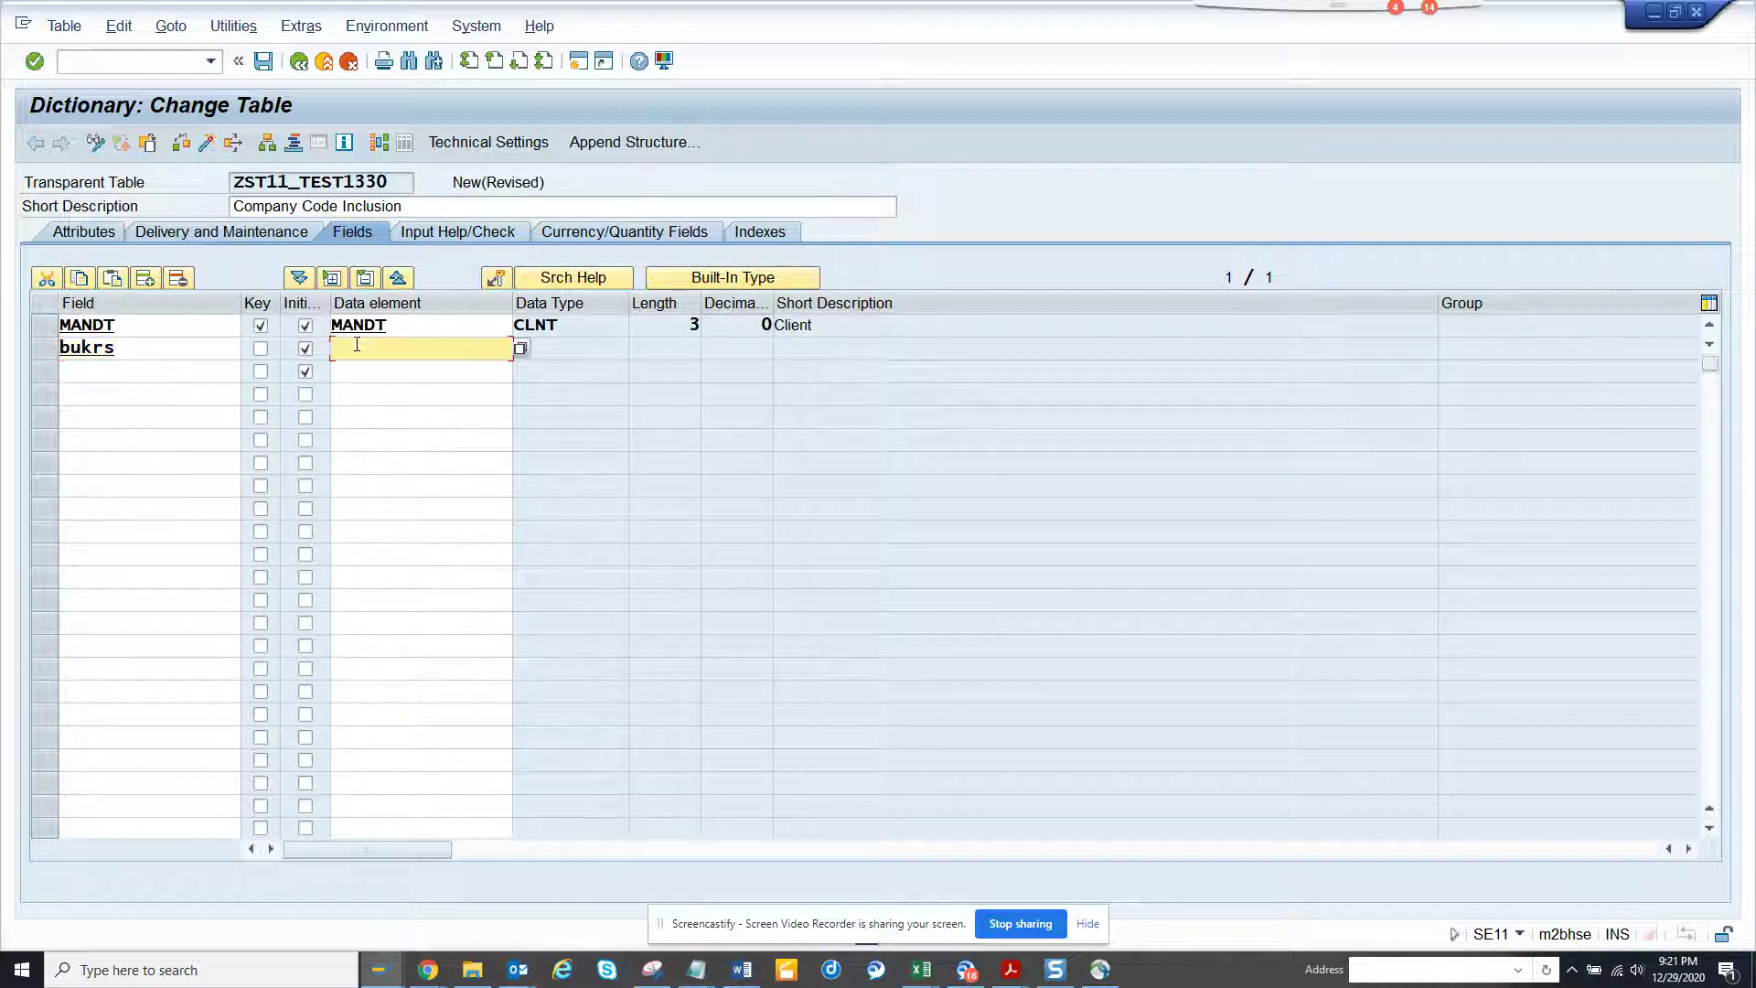
{"action": "type", "text": "bukrs"}
{"action": "key", "text": "Return"}
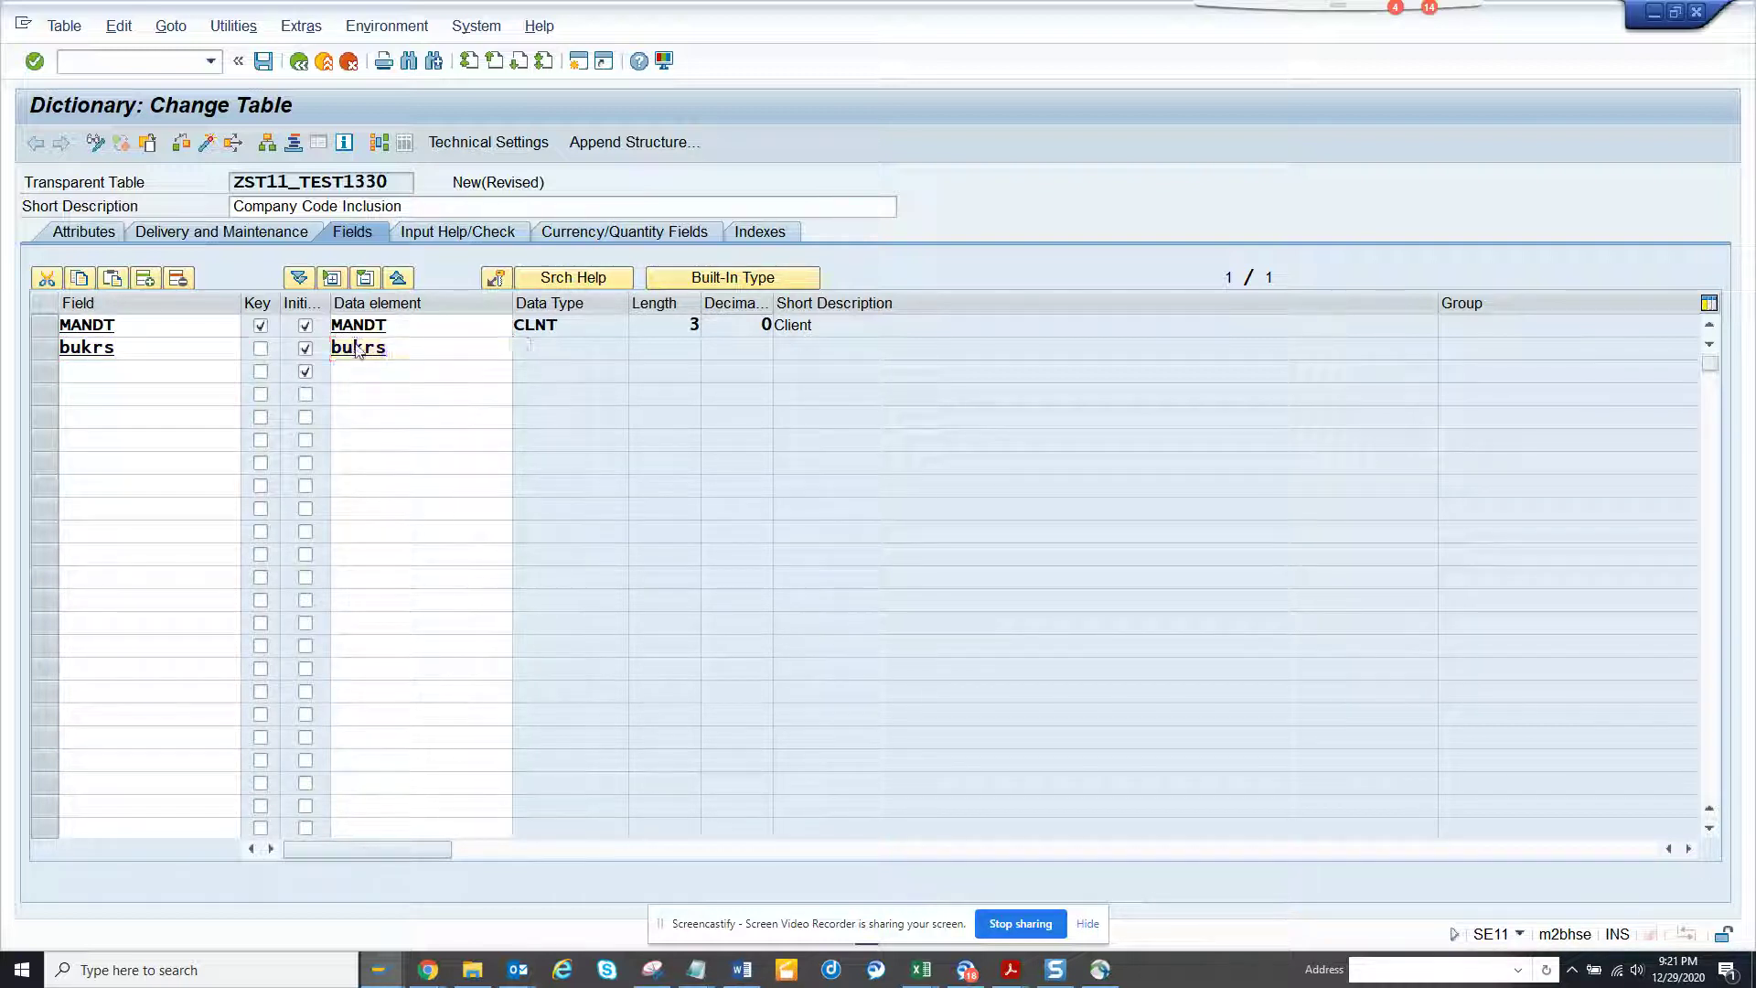
{"action": "left_click", "coordinate": [261, 348]}
{"action": "left_click", "coordinate": [174, 365]}
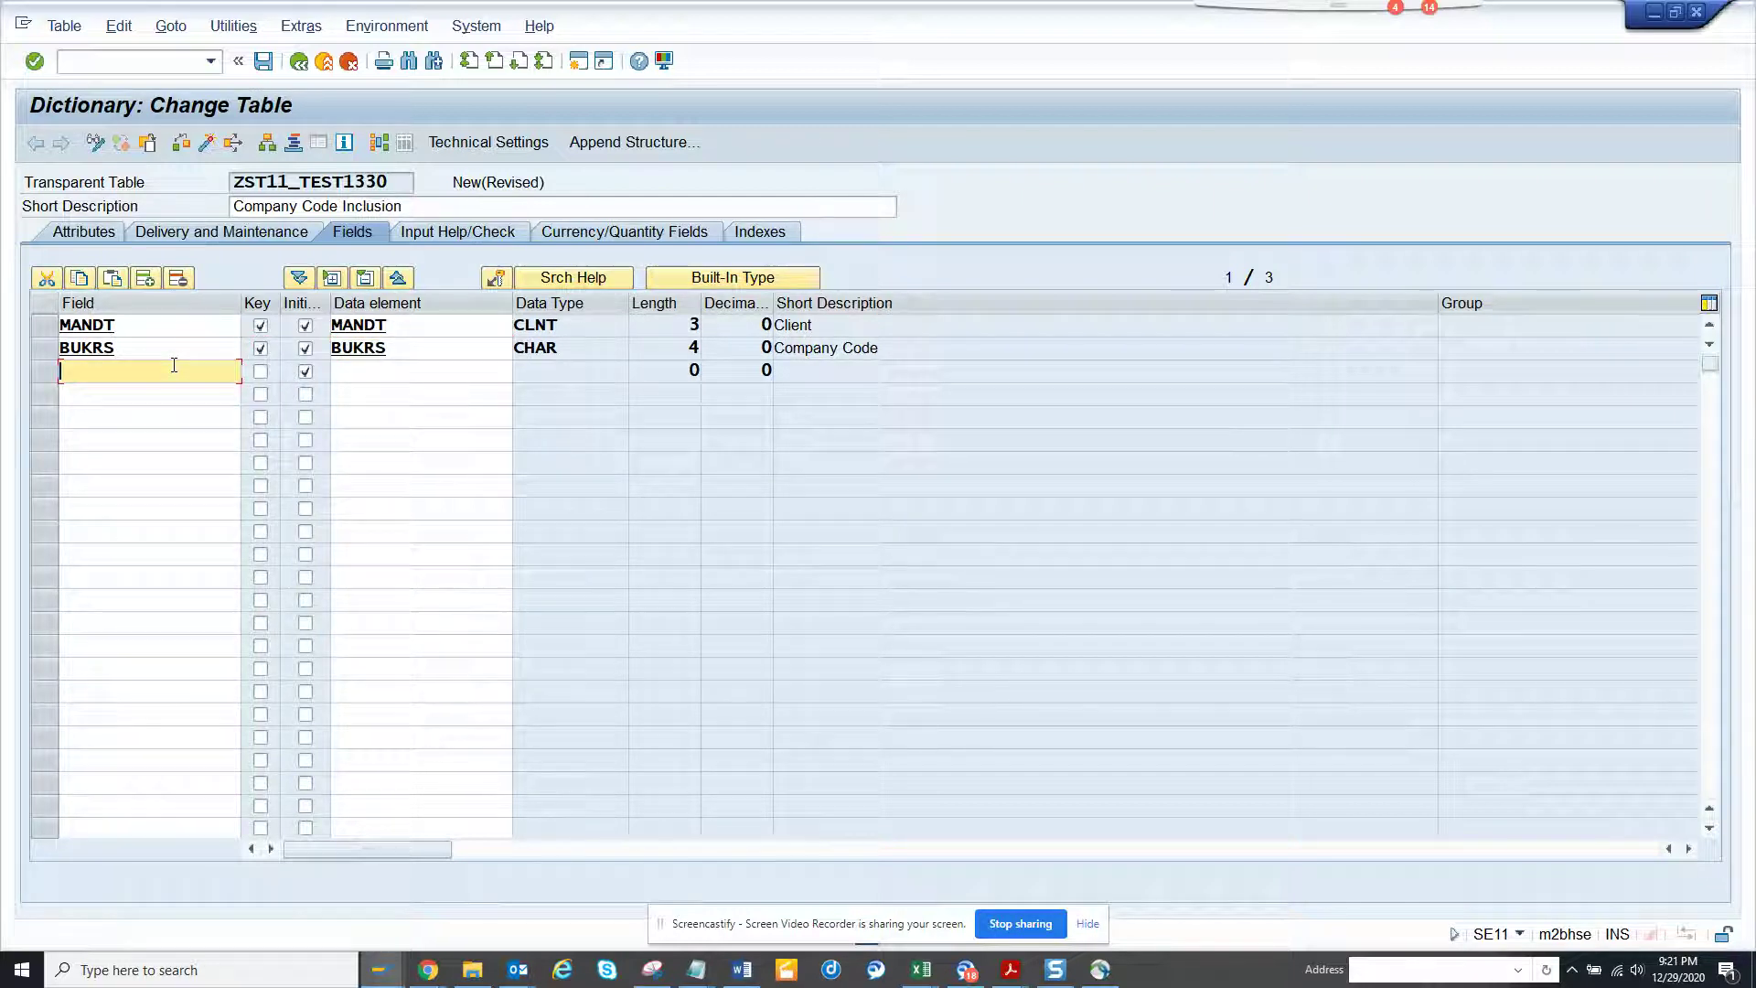
{"action": "type", "text": "ekorg"}
{"action": "left_click", "coordinate": [261, 375]}
{"action": "left_click", "coordinate": [362, 370]}
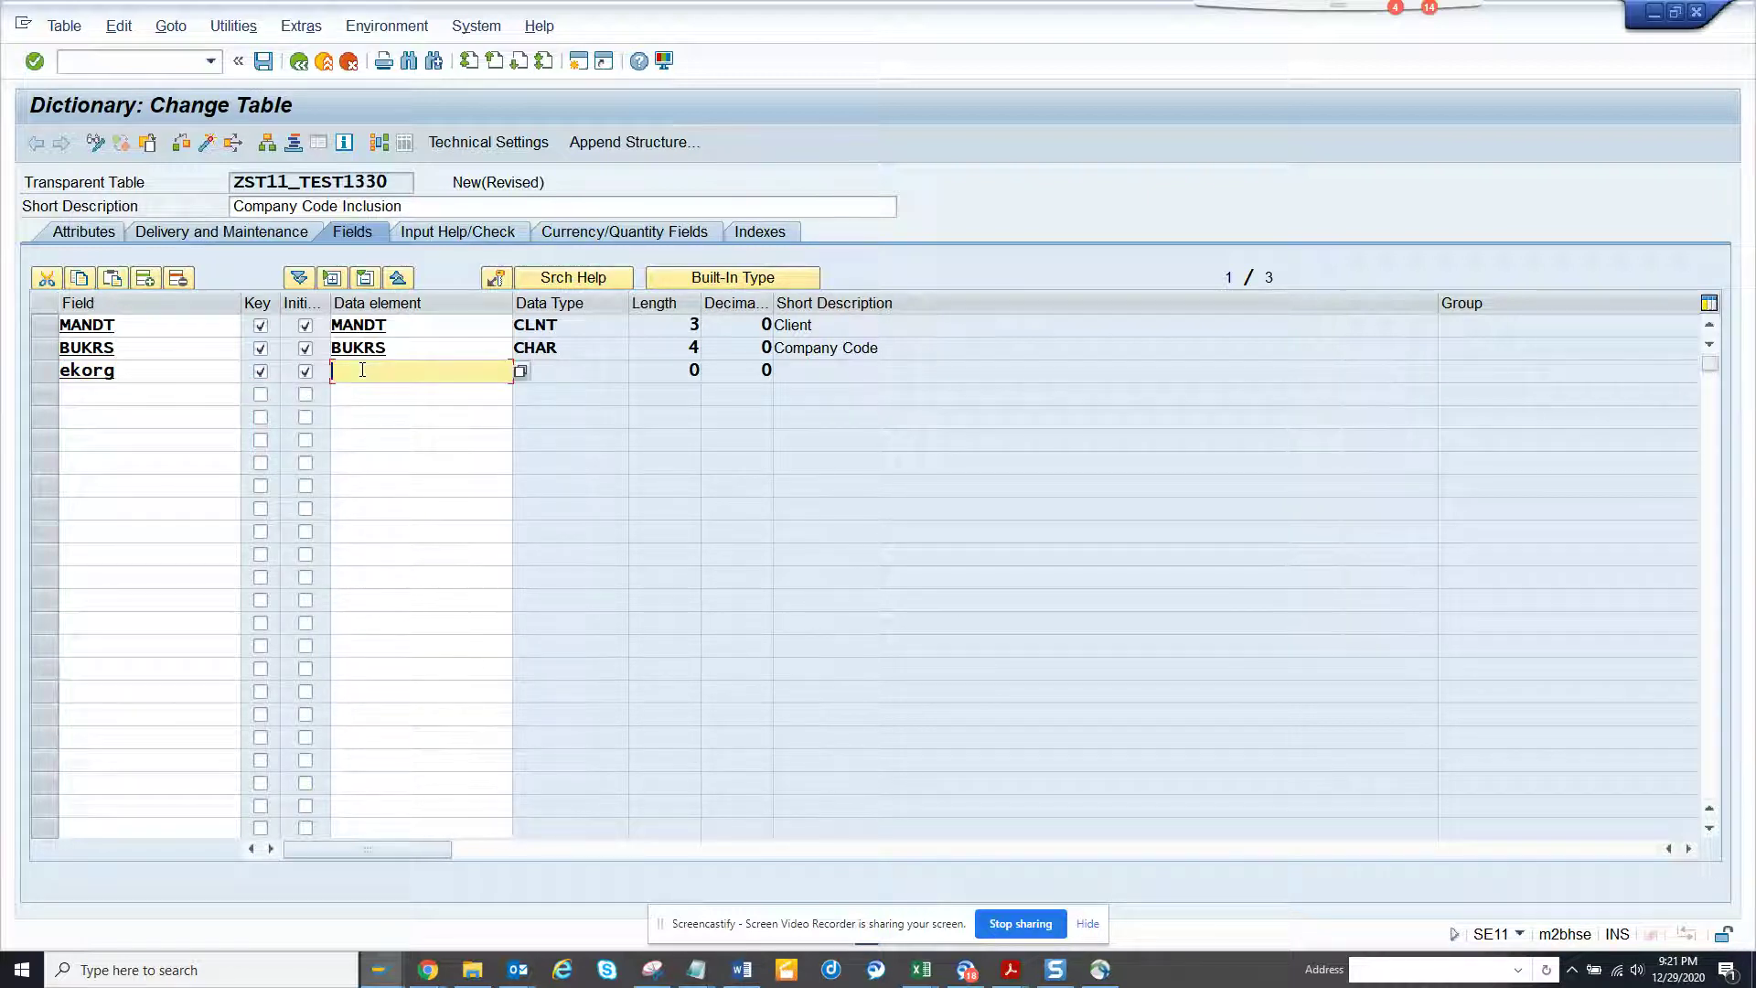
{"action": "type", "text": "ekorg"}
{"action": "key", "text": "Return"}
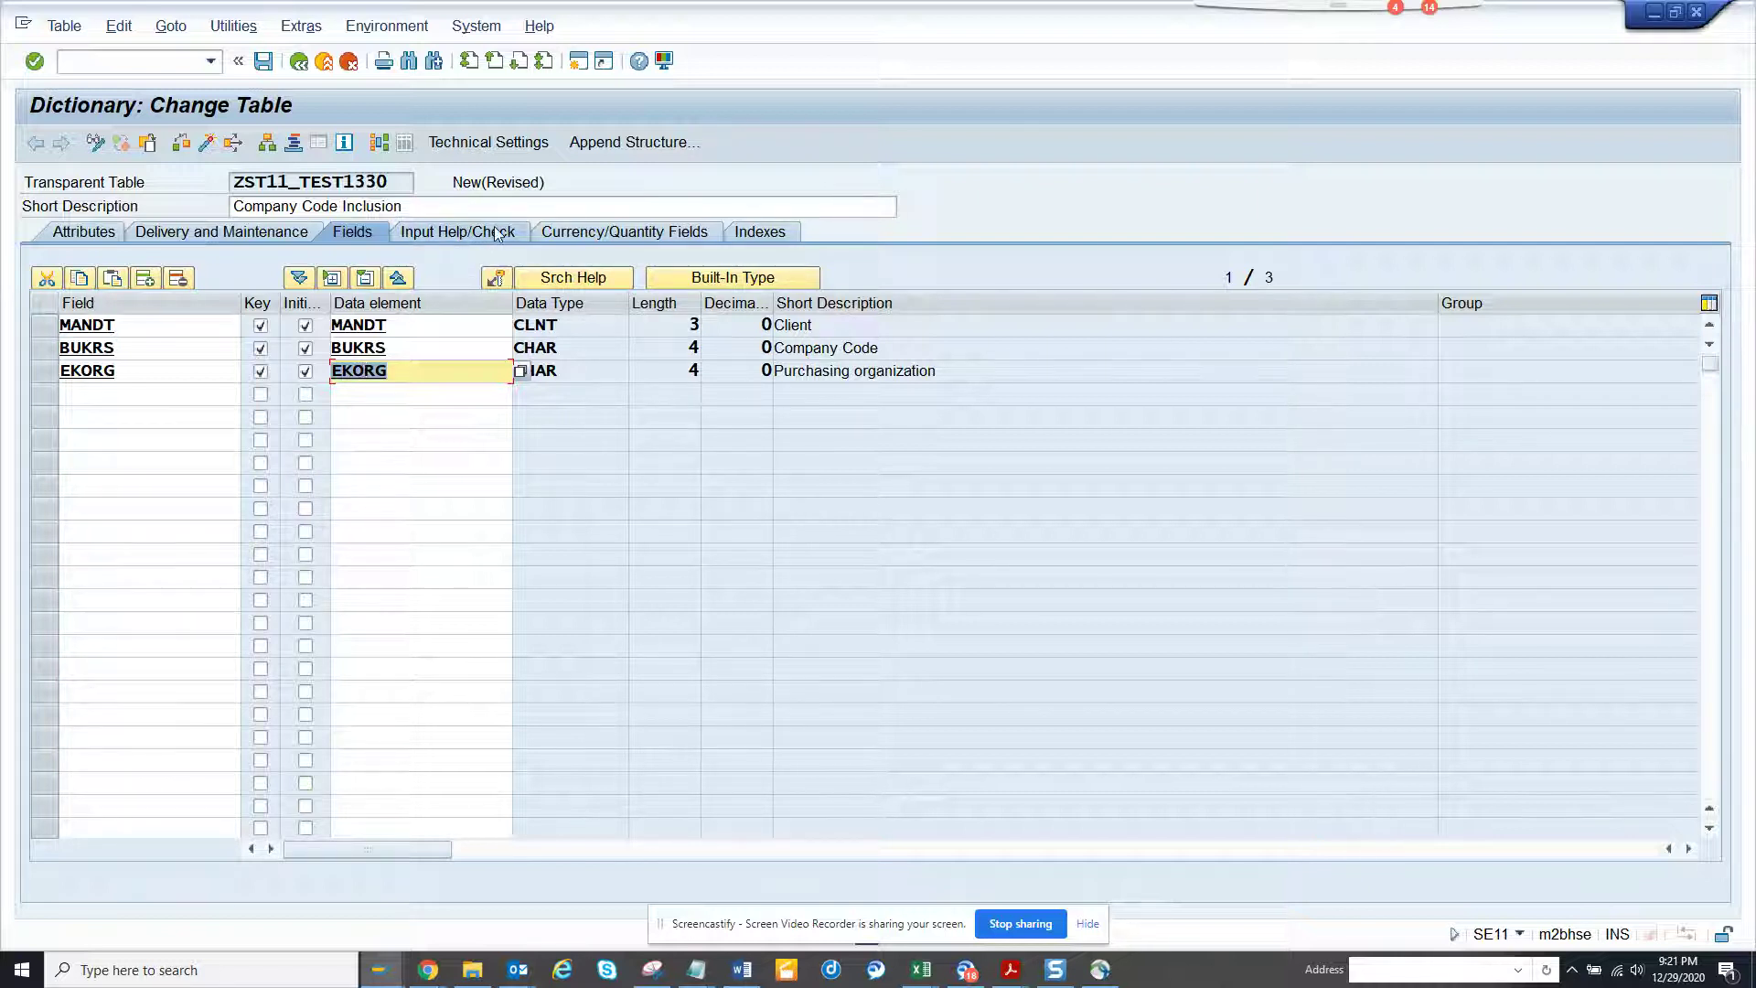
Review the Input Help/Check tab, return to Fields, and run the table check.
{"action": "left_click", "coordinate": [439, 234]}
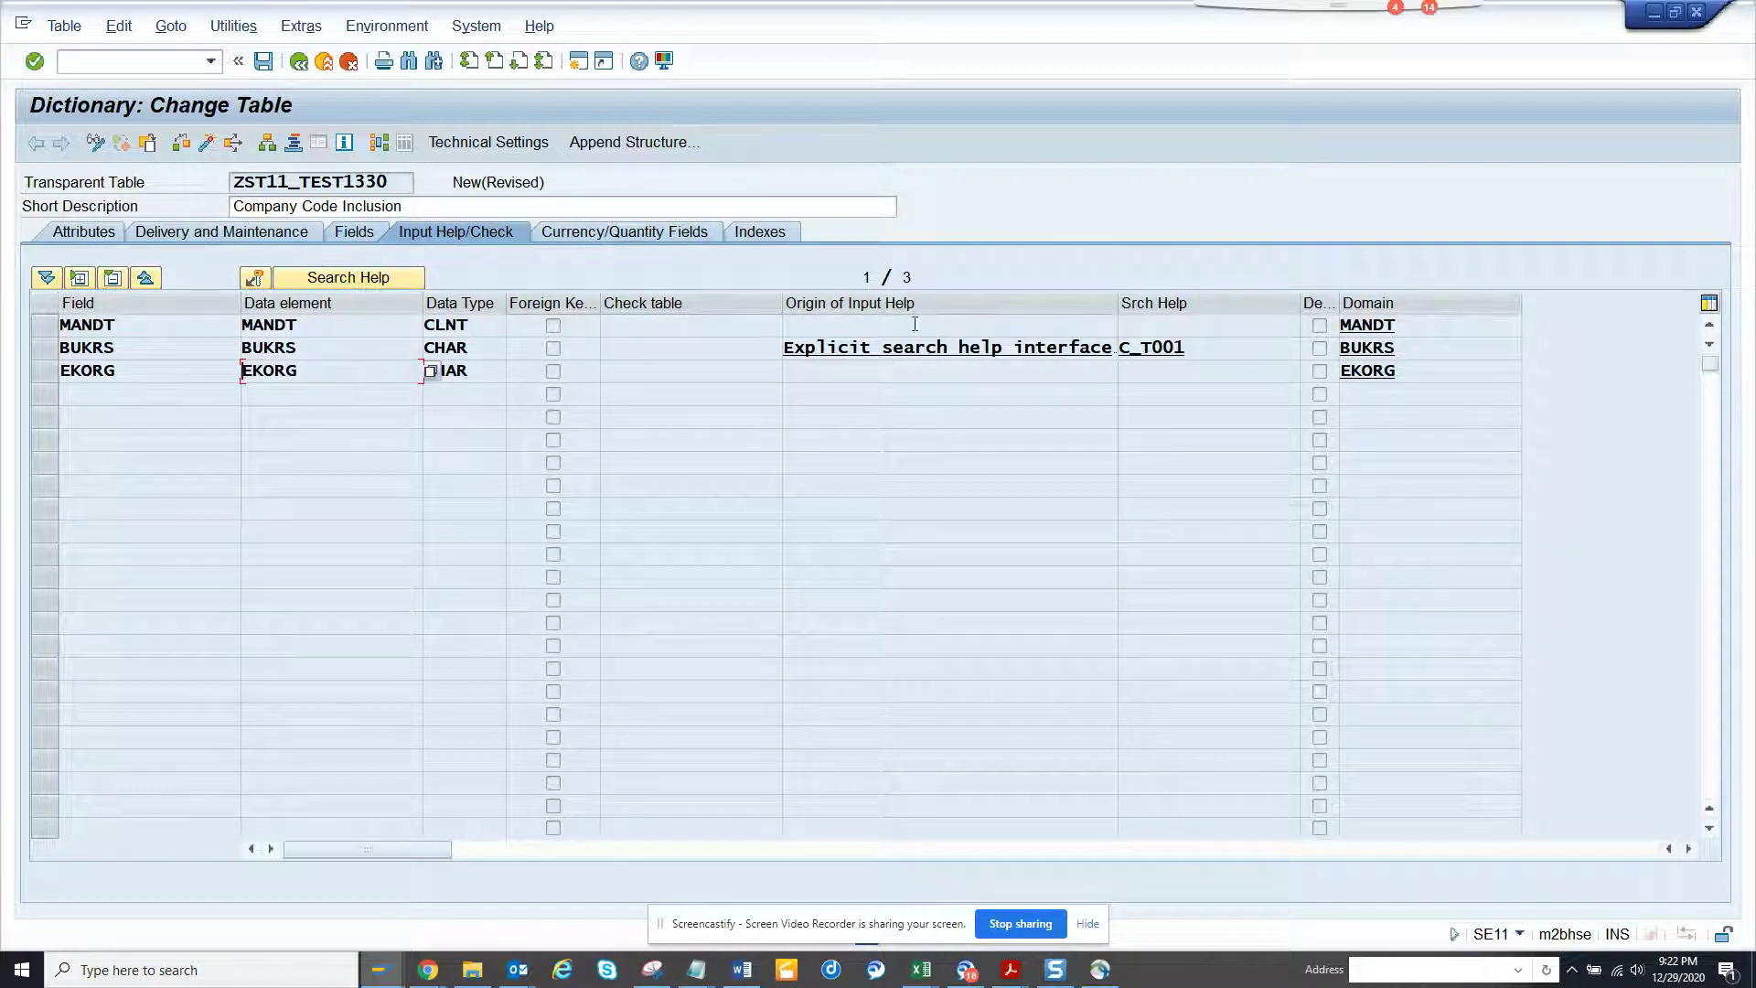
{"action": "left_click", "coordinate": [357, 233]}
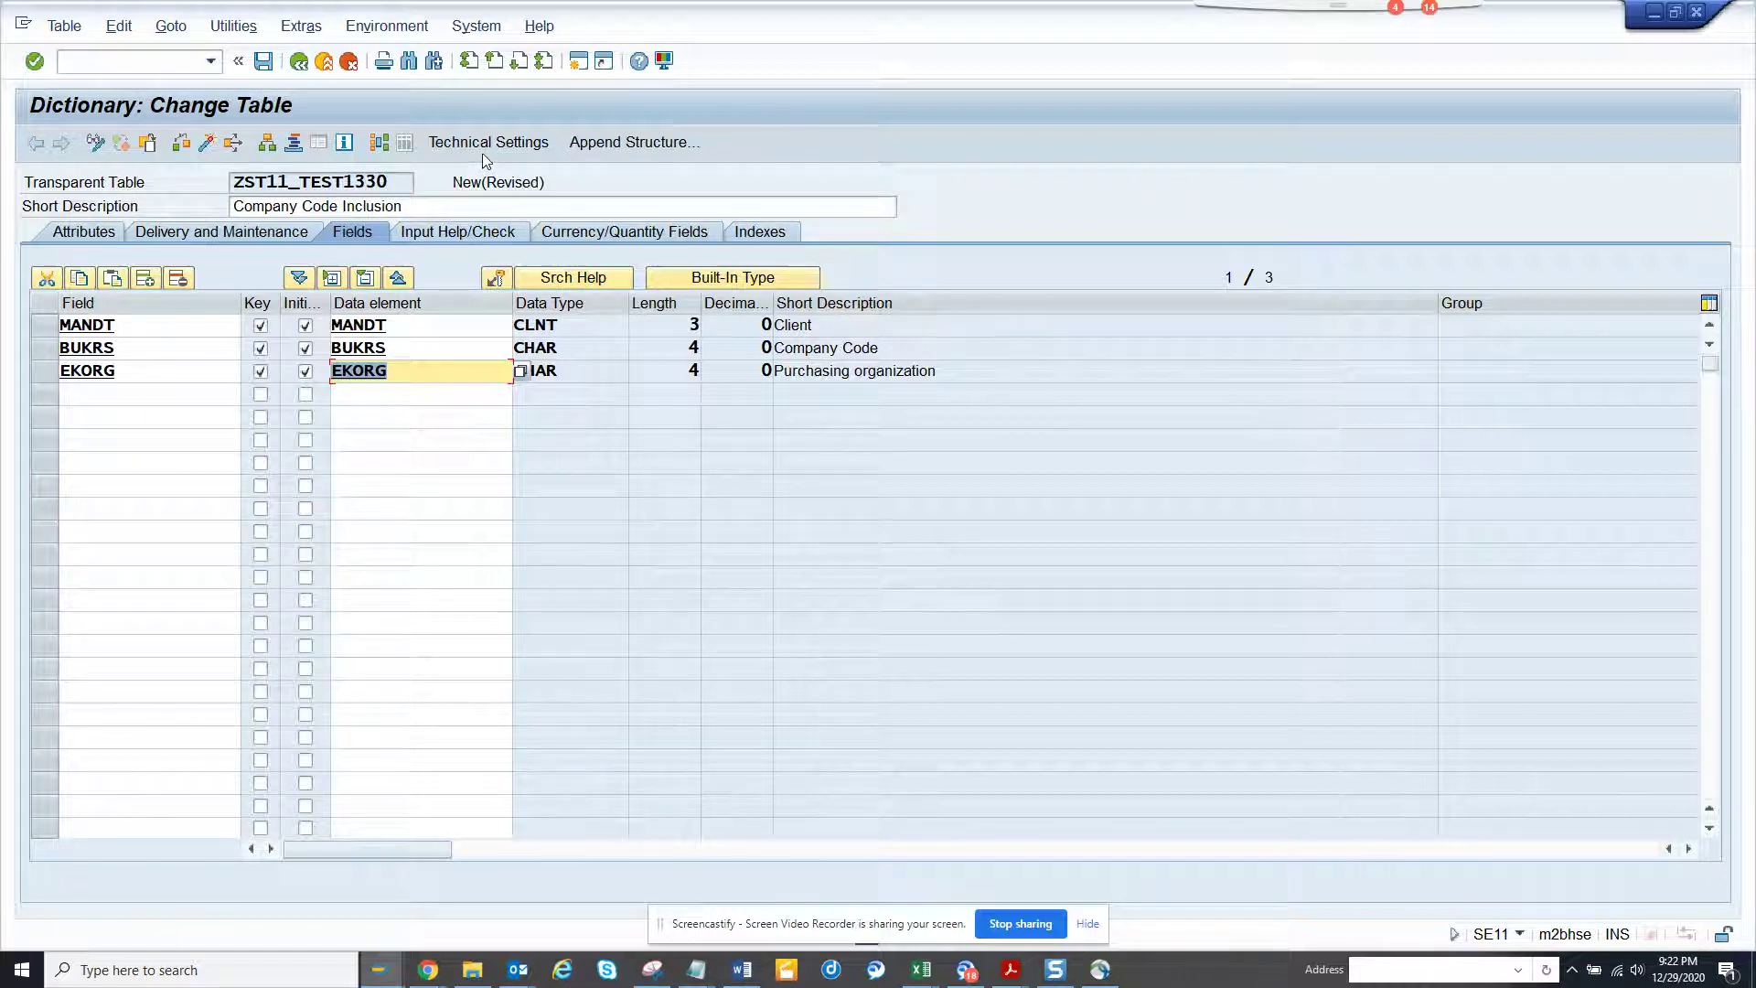
{"action": "left_click", "coordinate": [185, 144]}
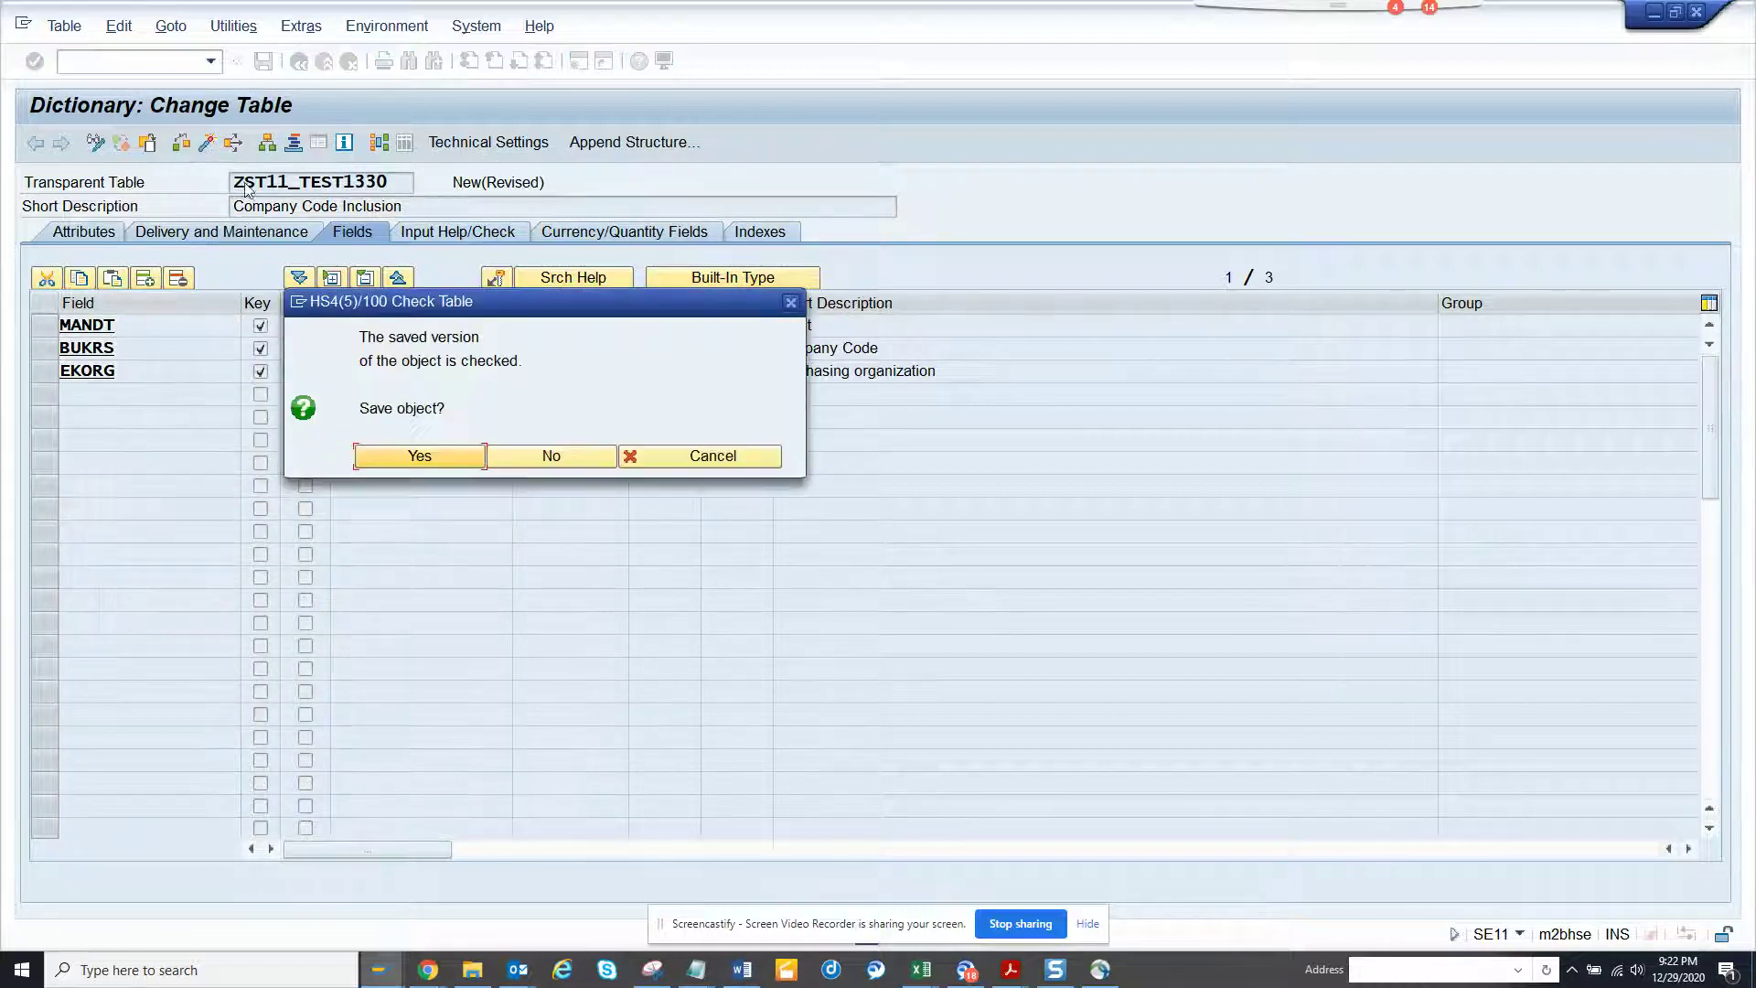
Save the table as a local object when prompted, then leave the check log.
{"action": "left_click", "coordinate": [417, 454]}
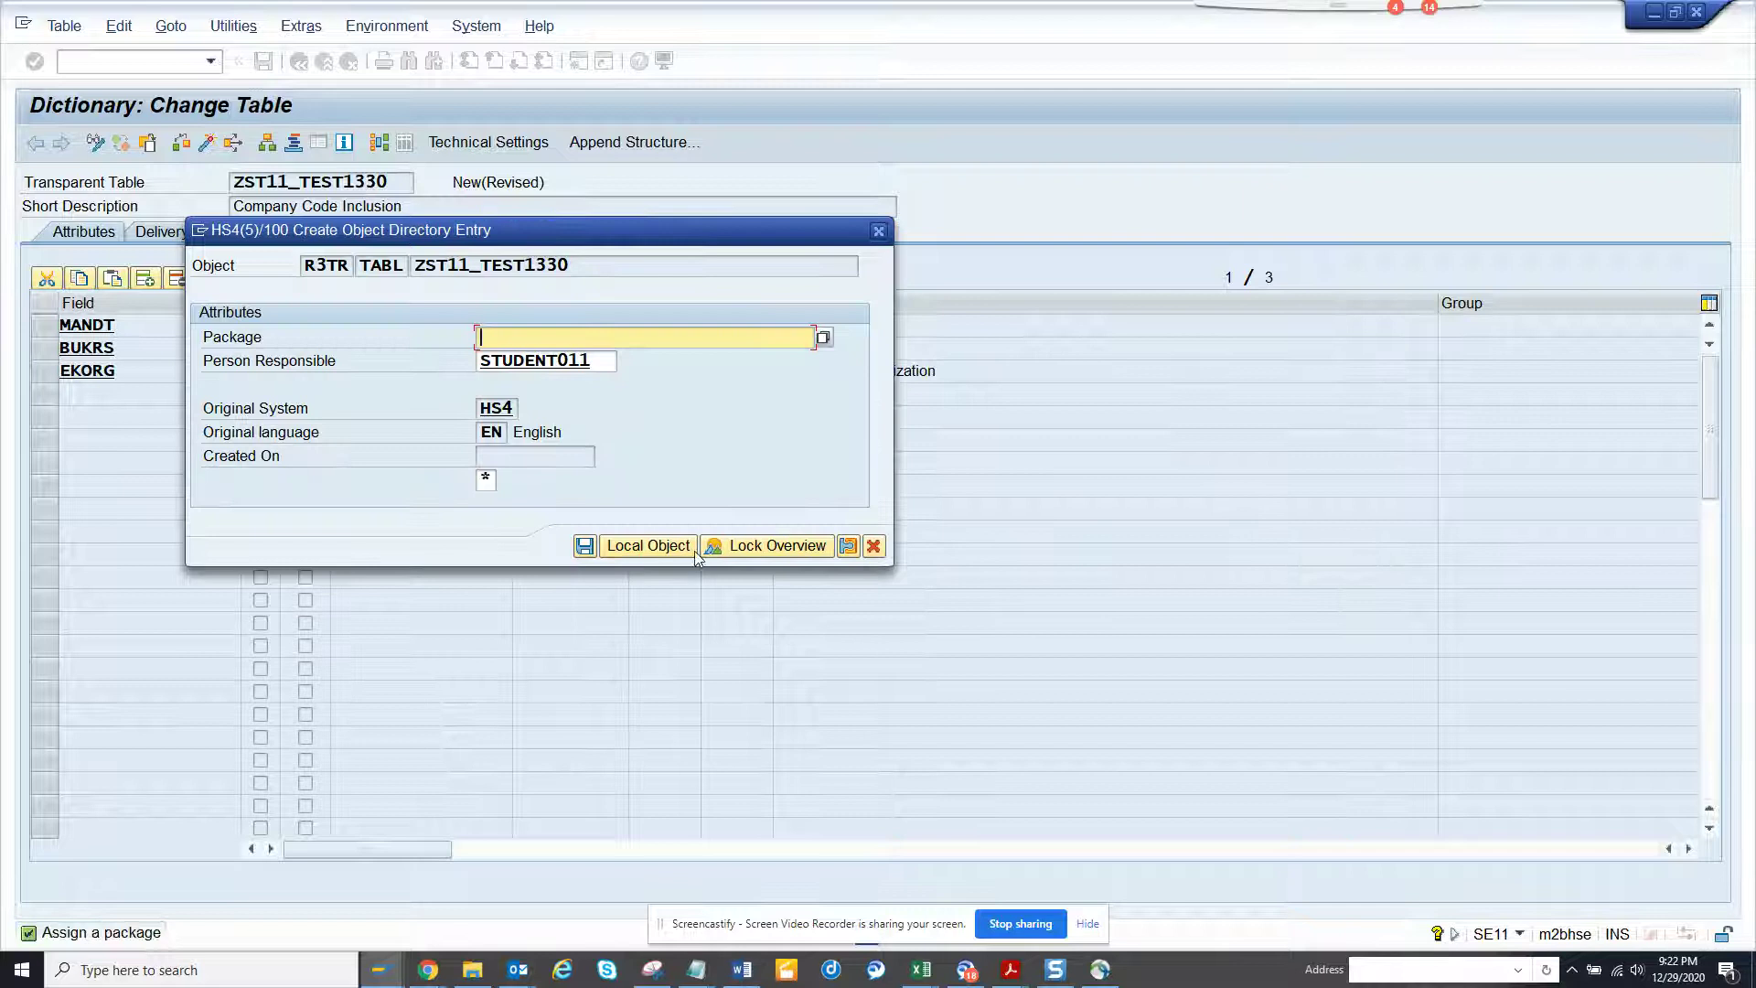
{"action": "left_click", "coordinate": [649, 543]}
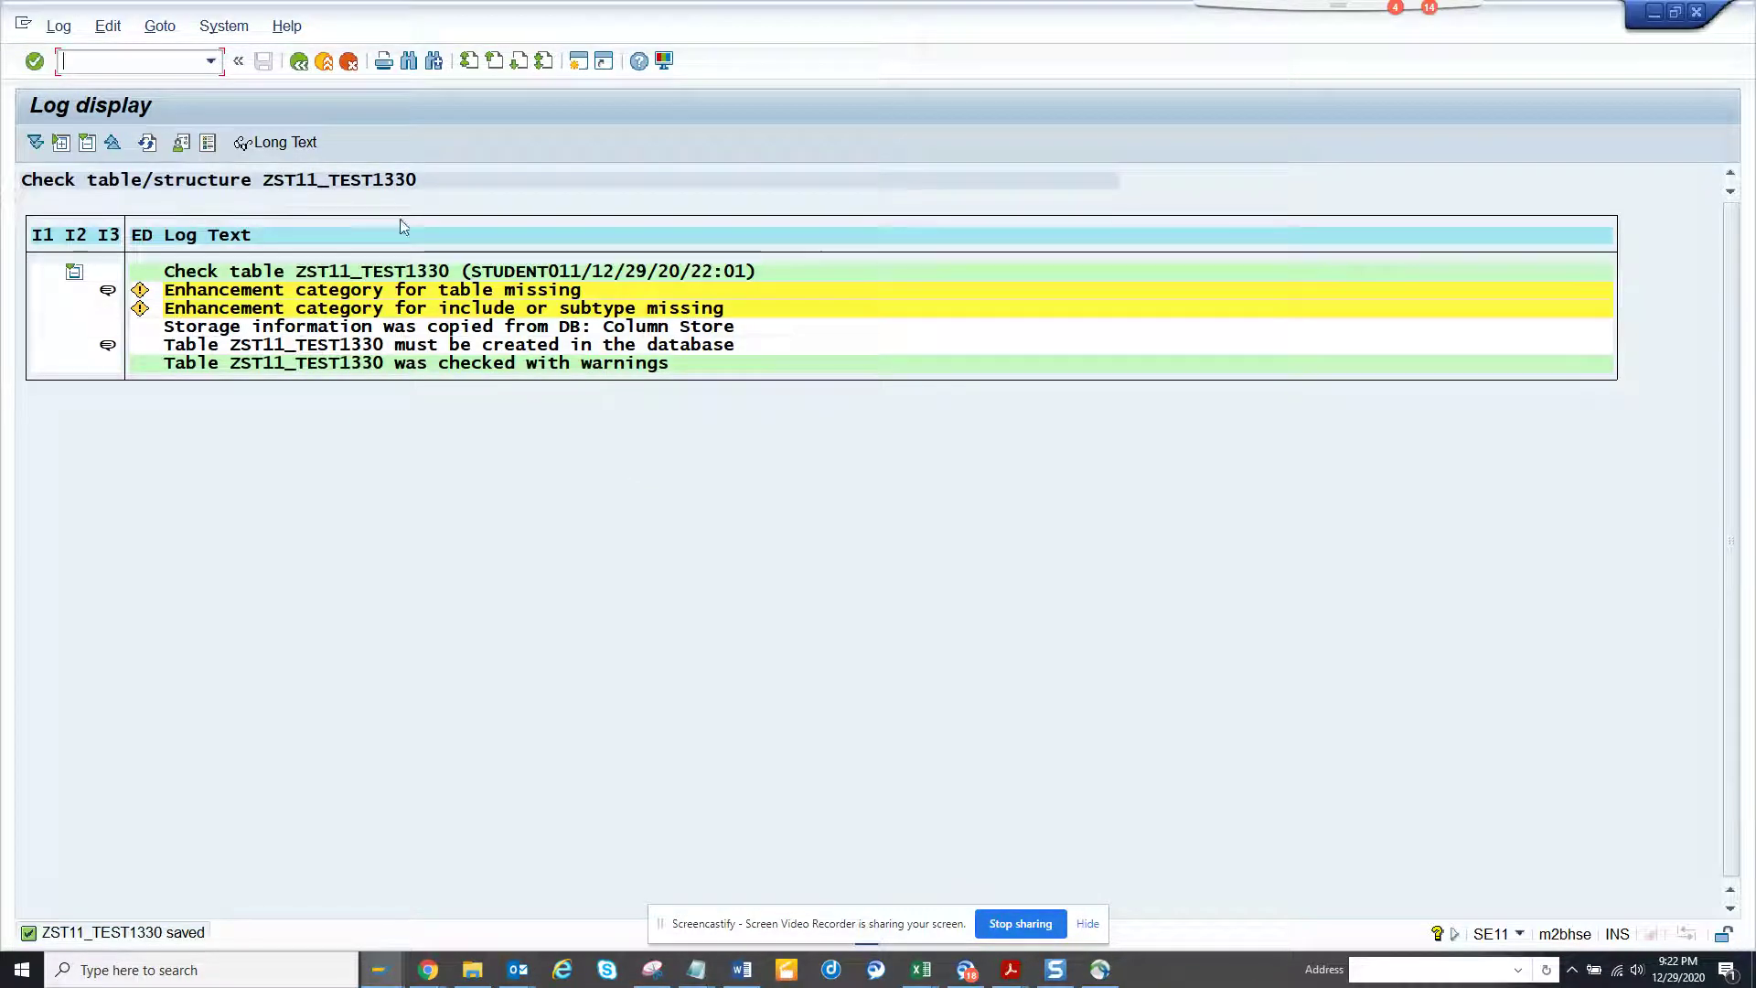
{"action": "left_click", "coordinate": [298, 61]}
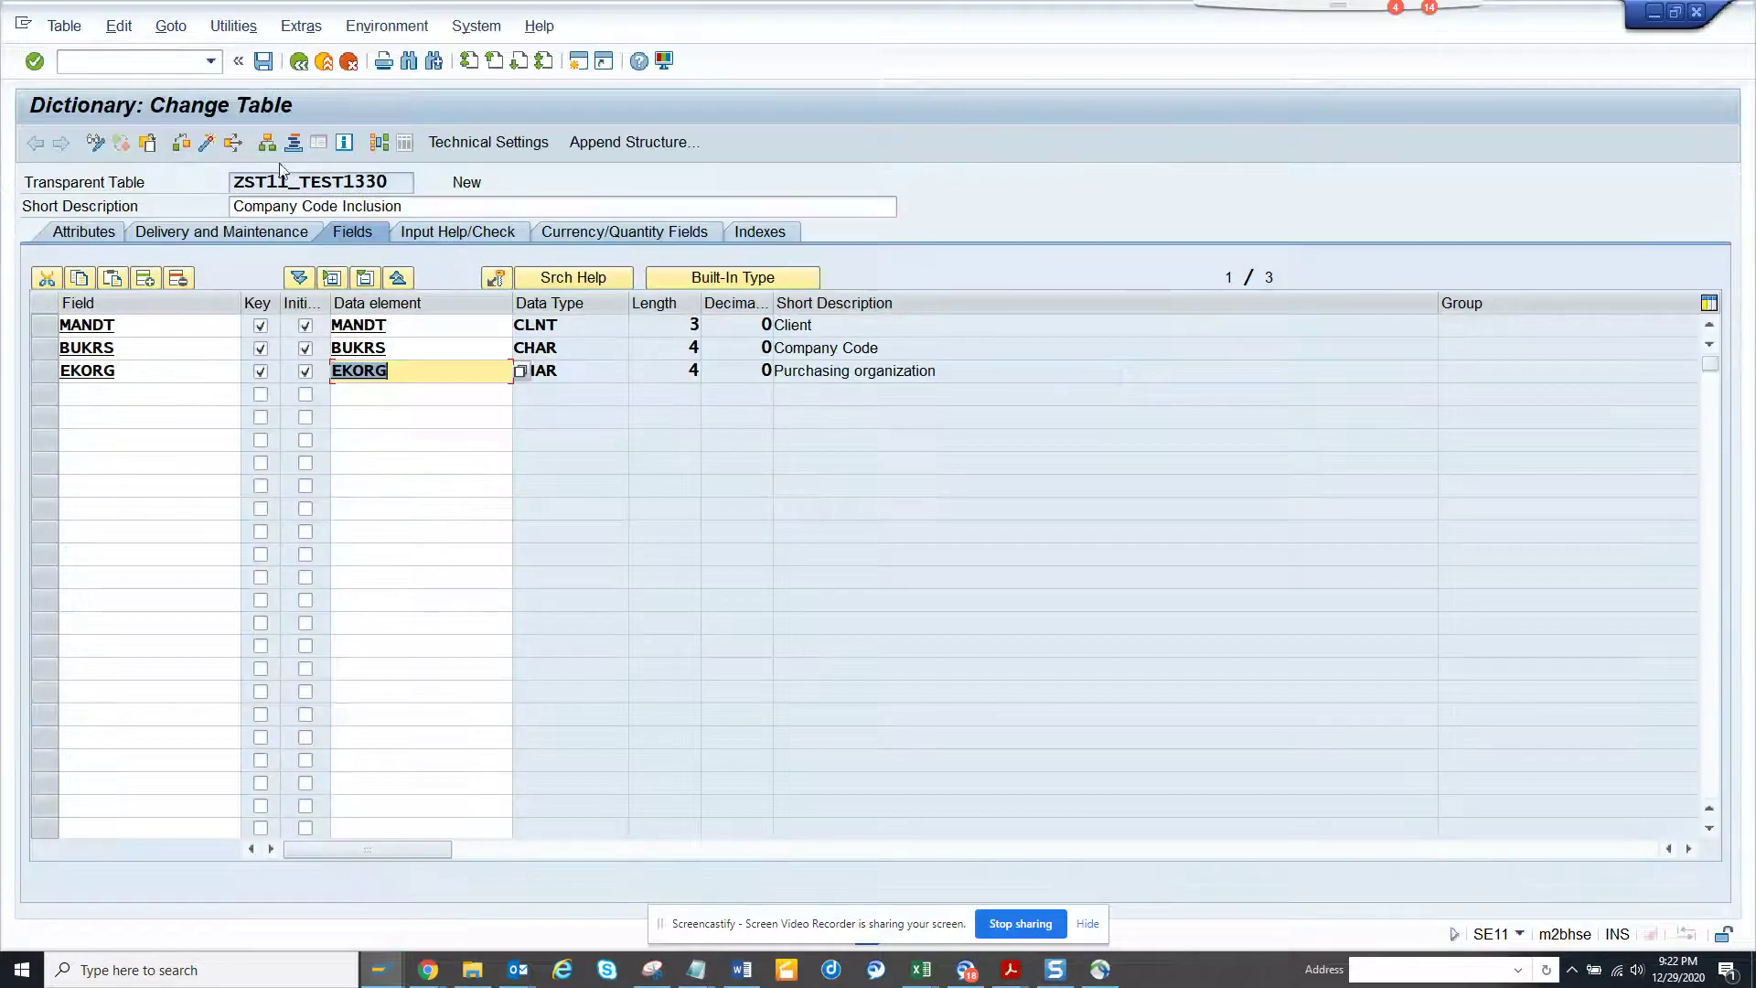
Save technical settings with data class APPL0 and size category 0.
{"action": "key", "text": "ctrl+shift+F9"}
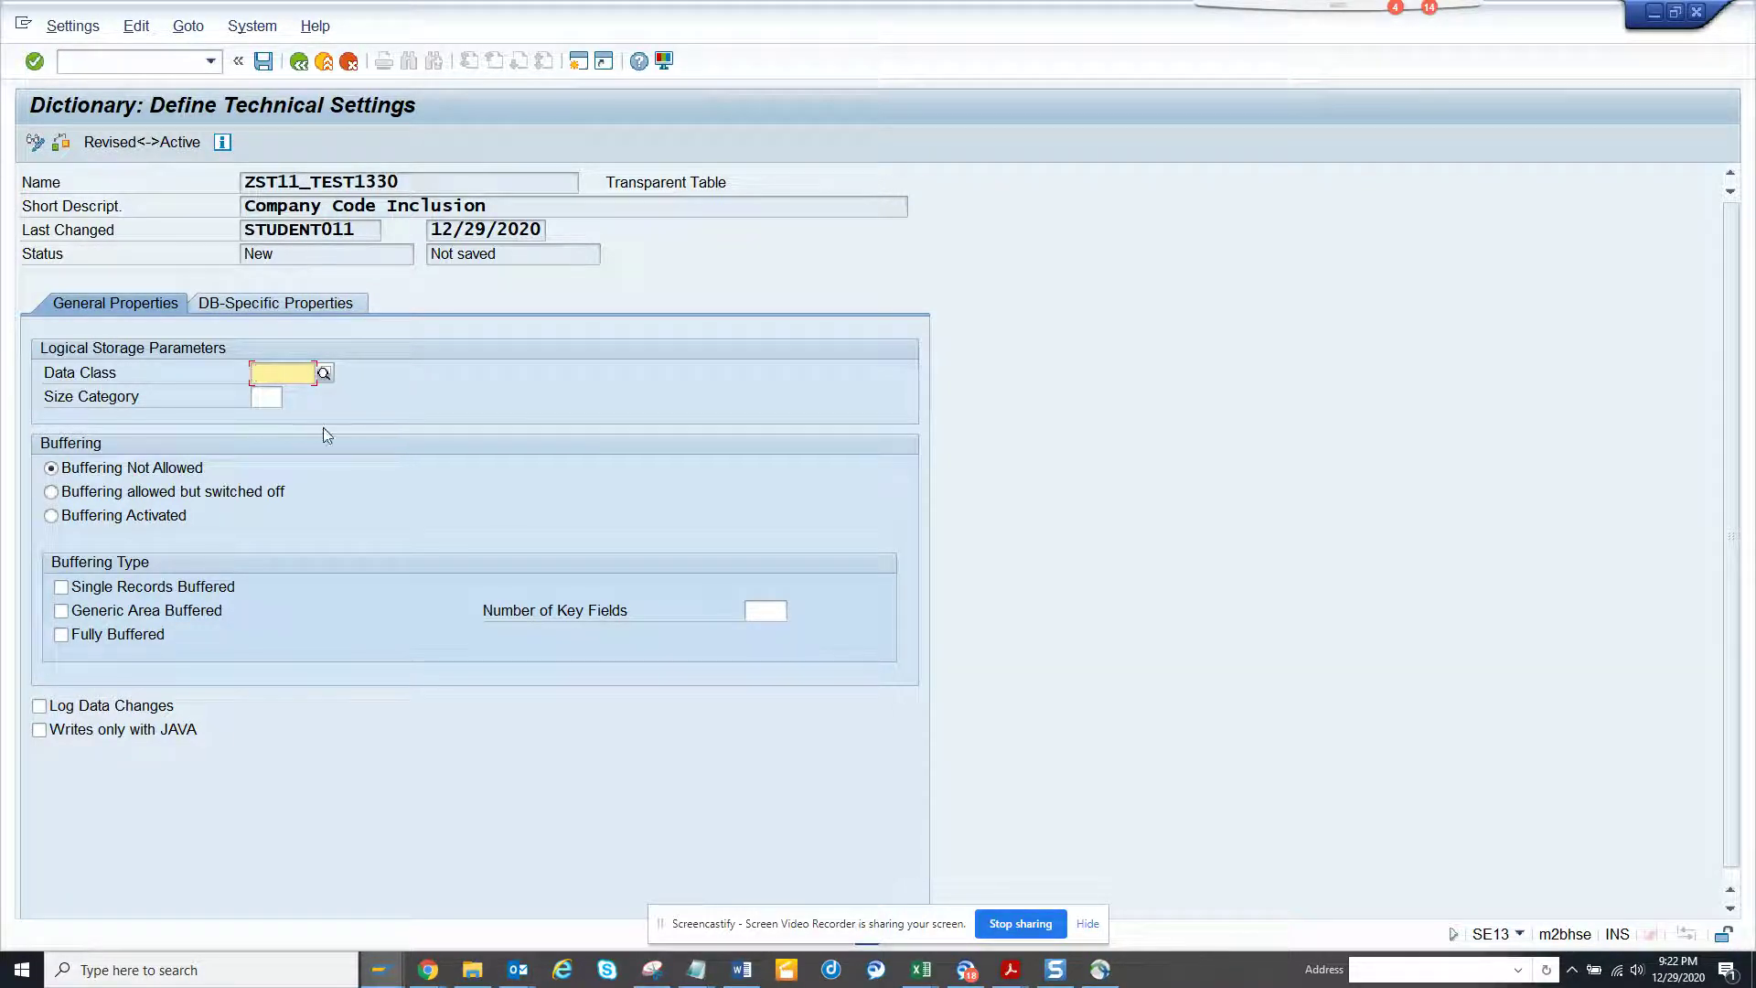
{"action": "left_click", "coordinate": [323, 373]}
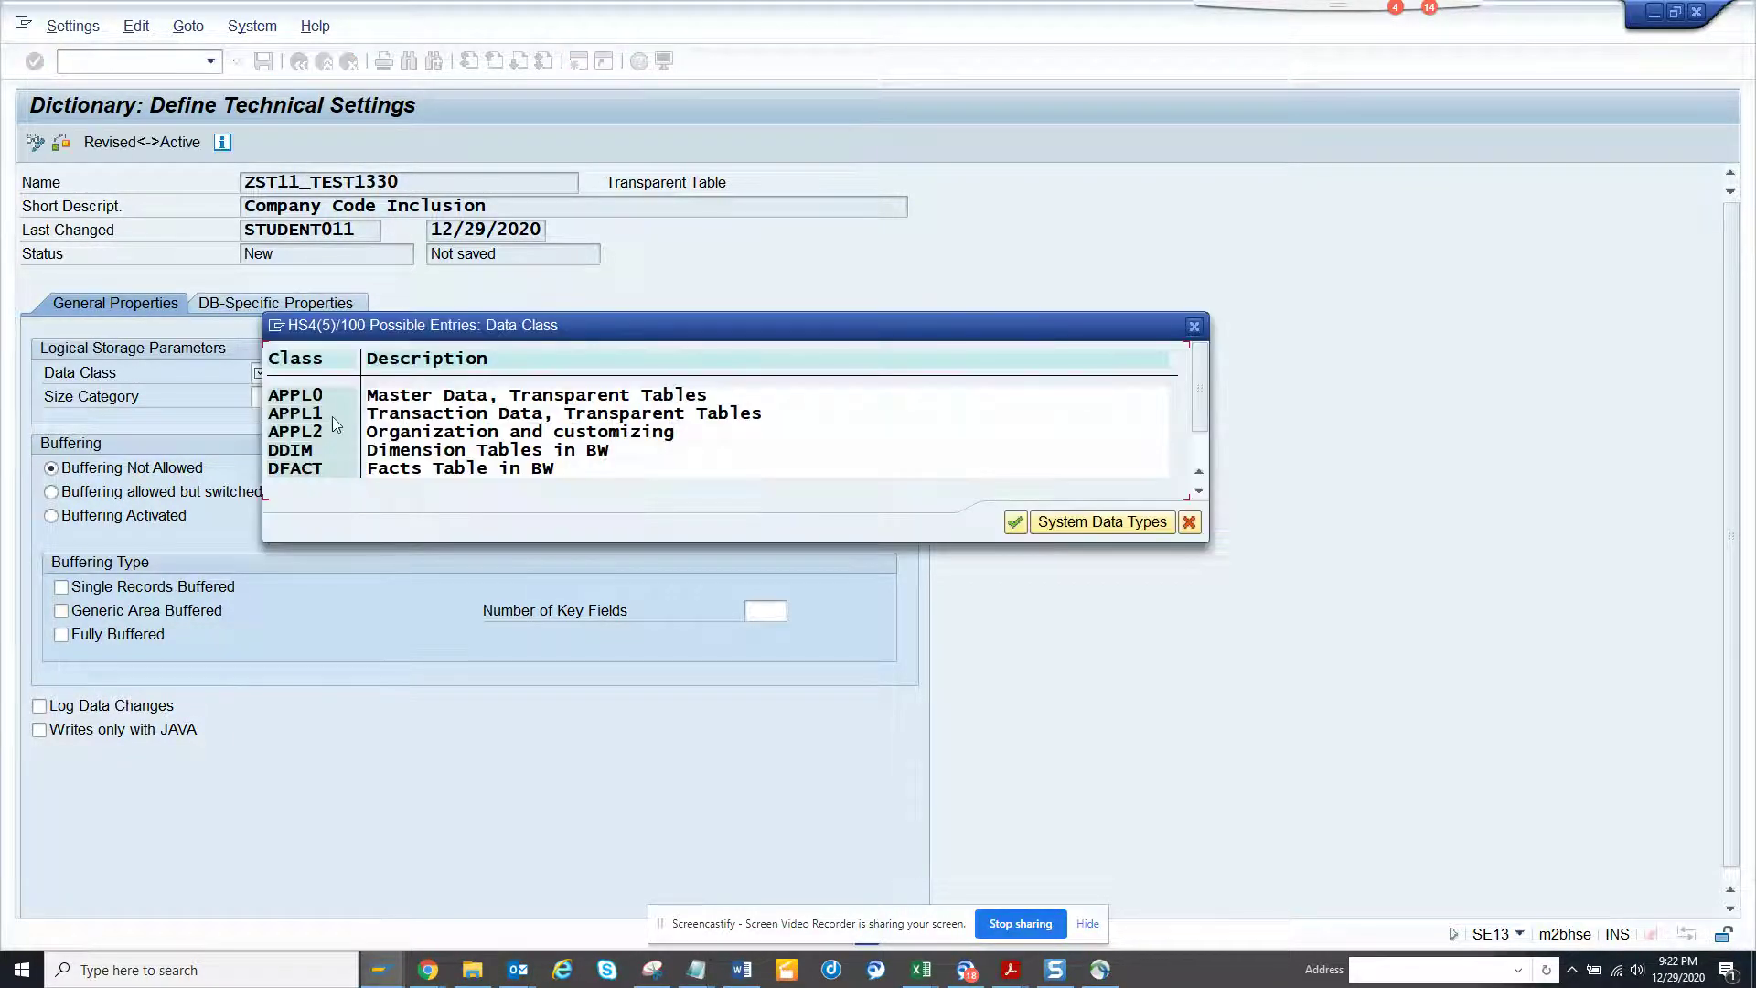
{"action": "double_click", "coordinate": [295, 394]}
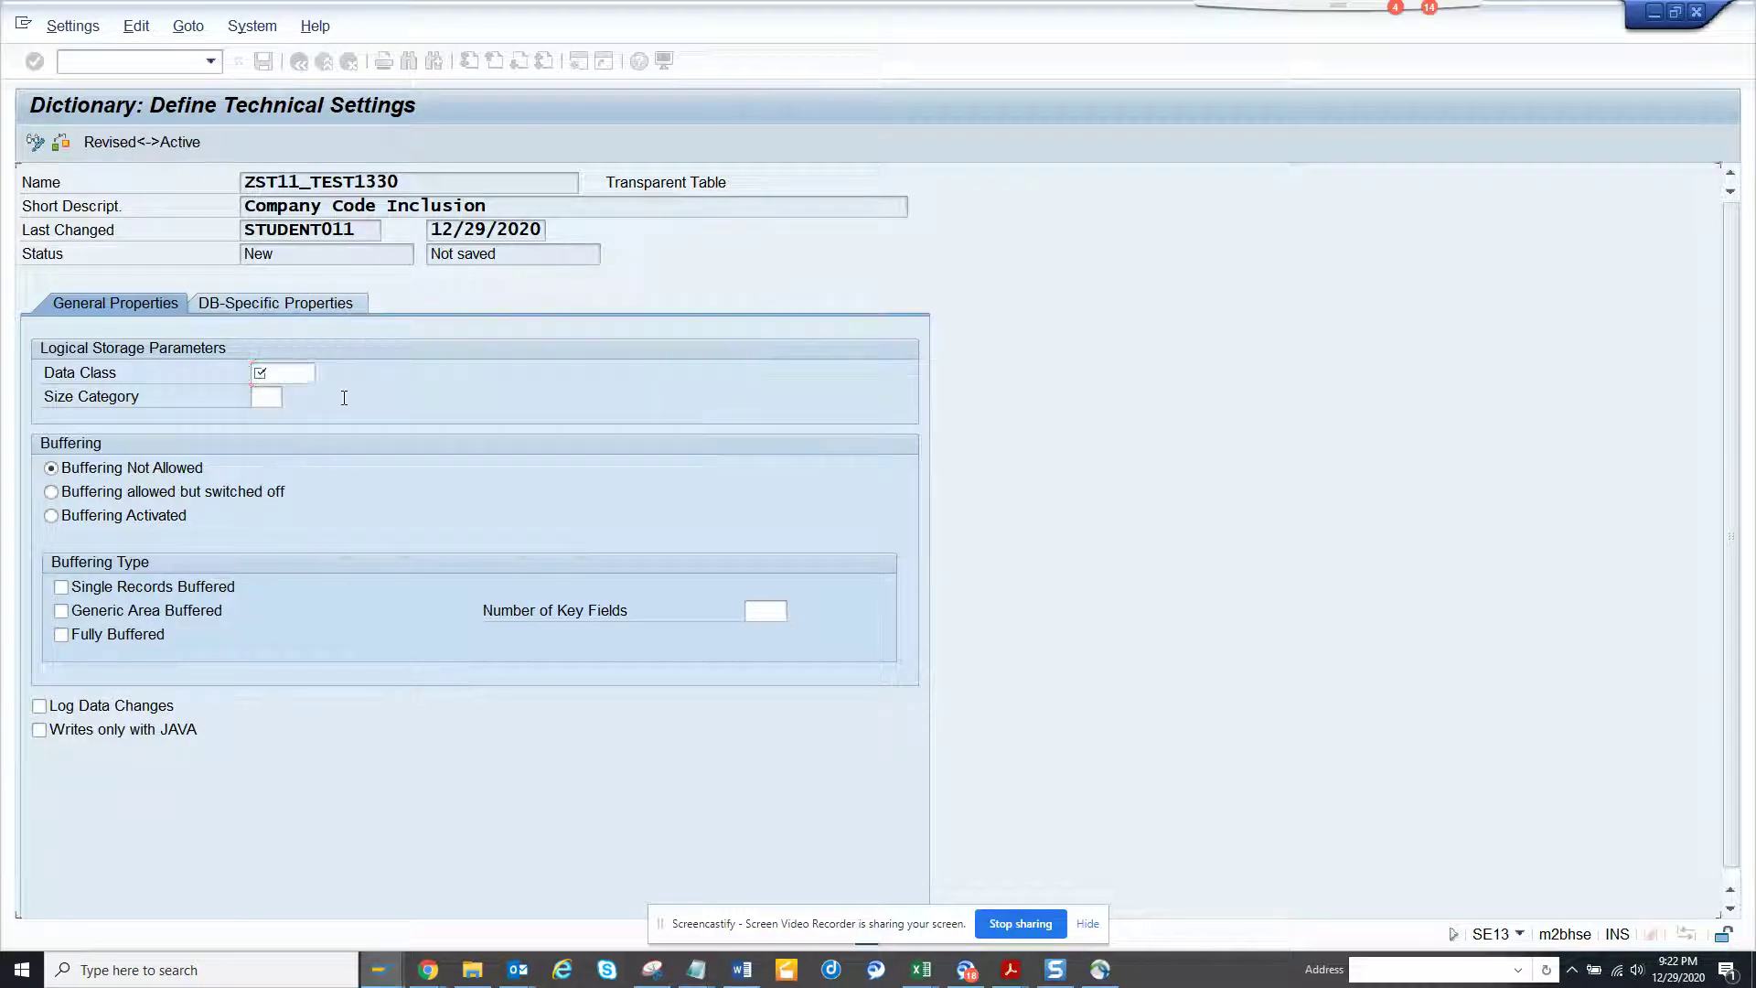
{"action": "left_click", "coordinate": [270, 397]}
{"action": "left_click", "coordinate": [291, 397]}
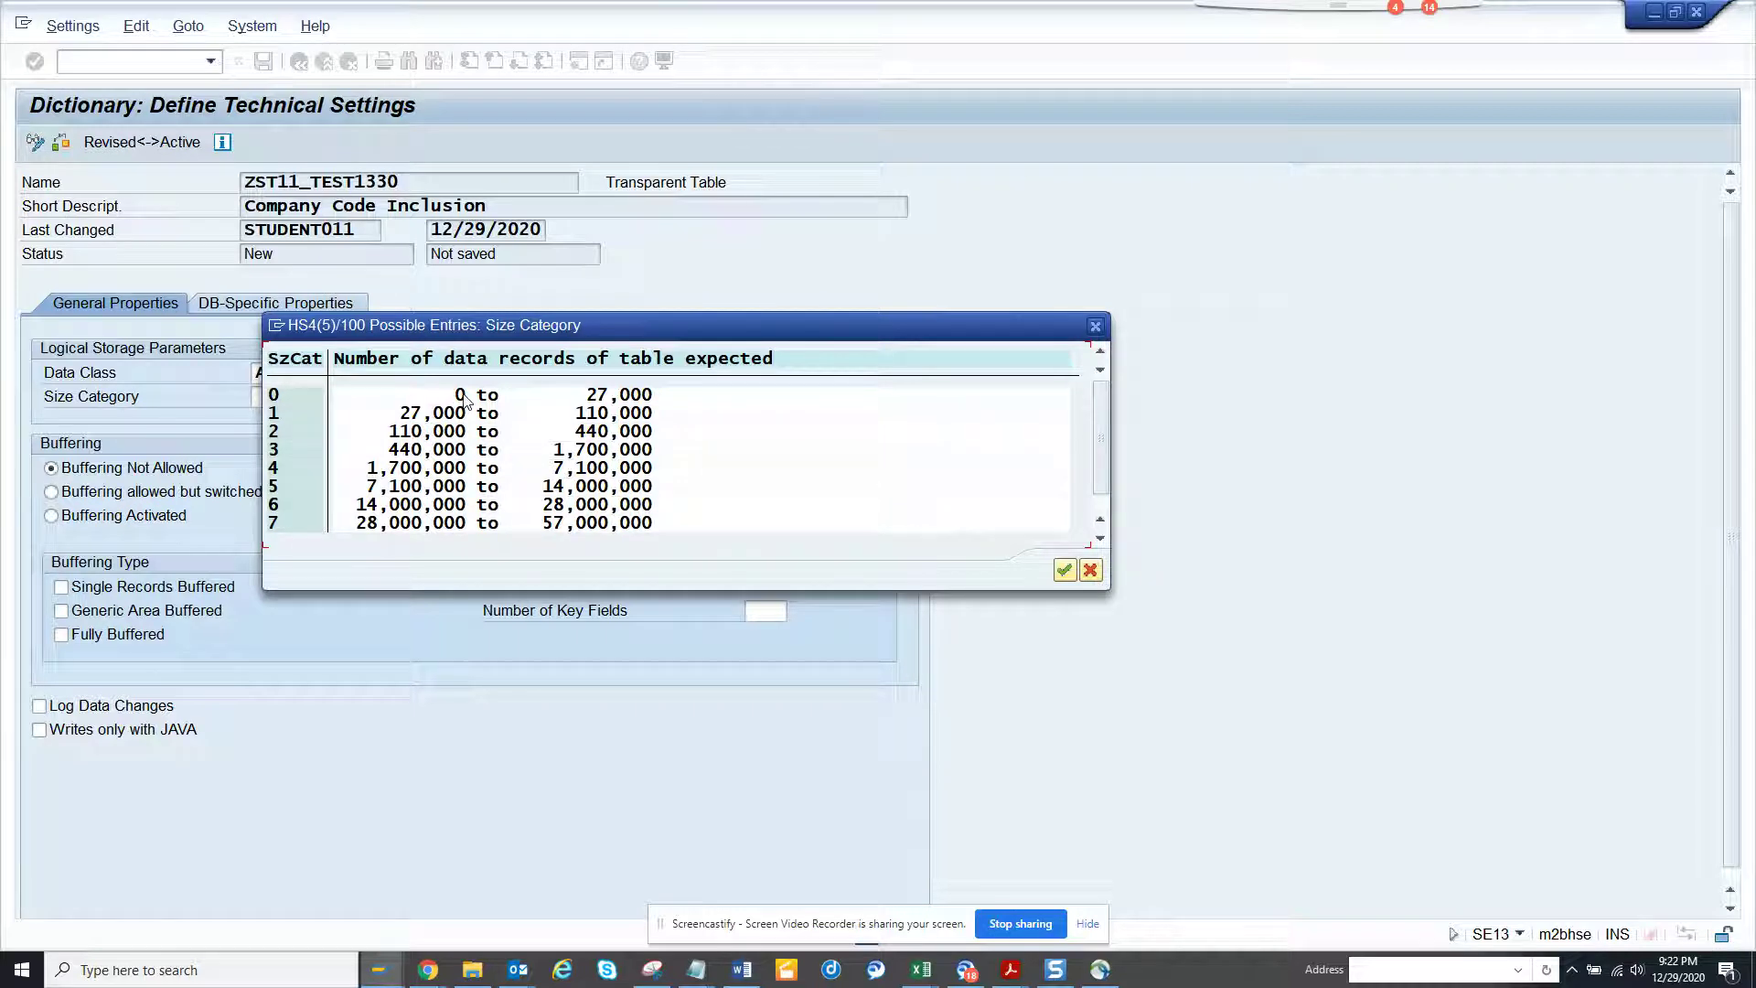
{"action": "left_click", "coordinate": [465, 399]}
{"action": "double_click", "coordinate": [465, 399]}
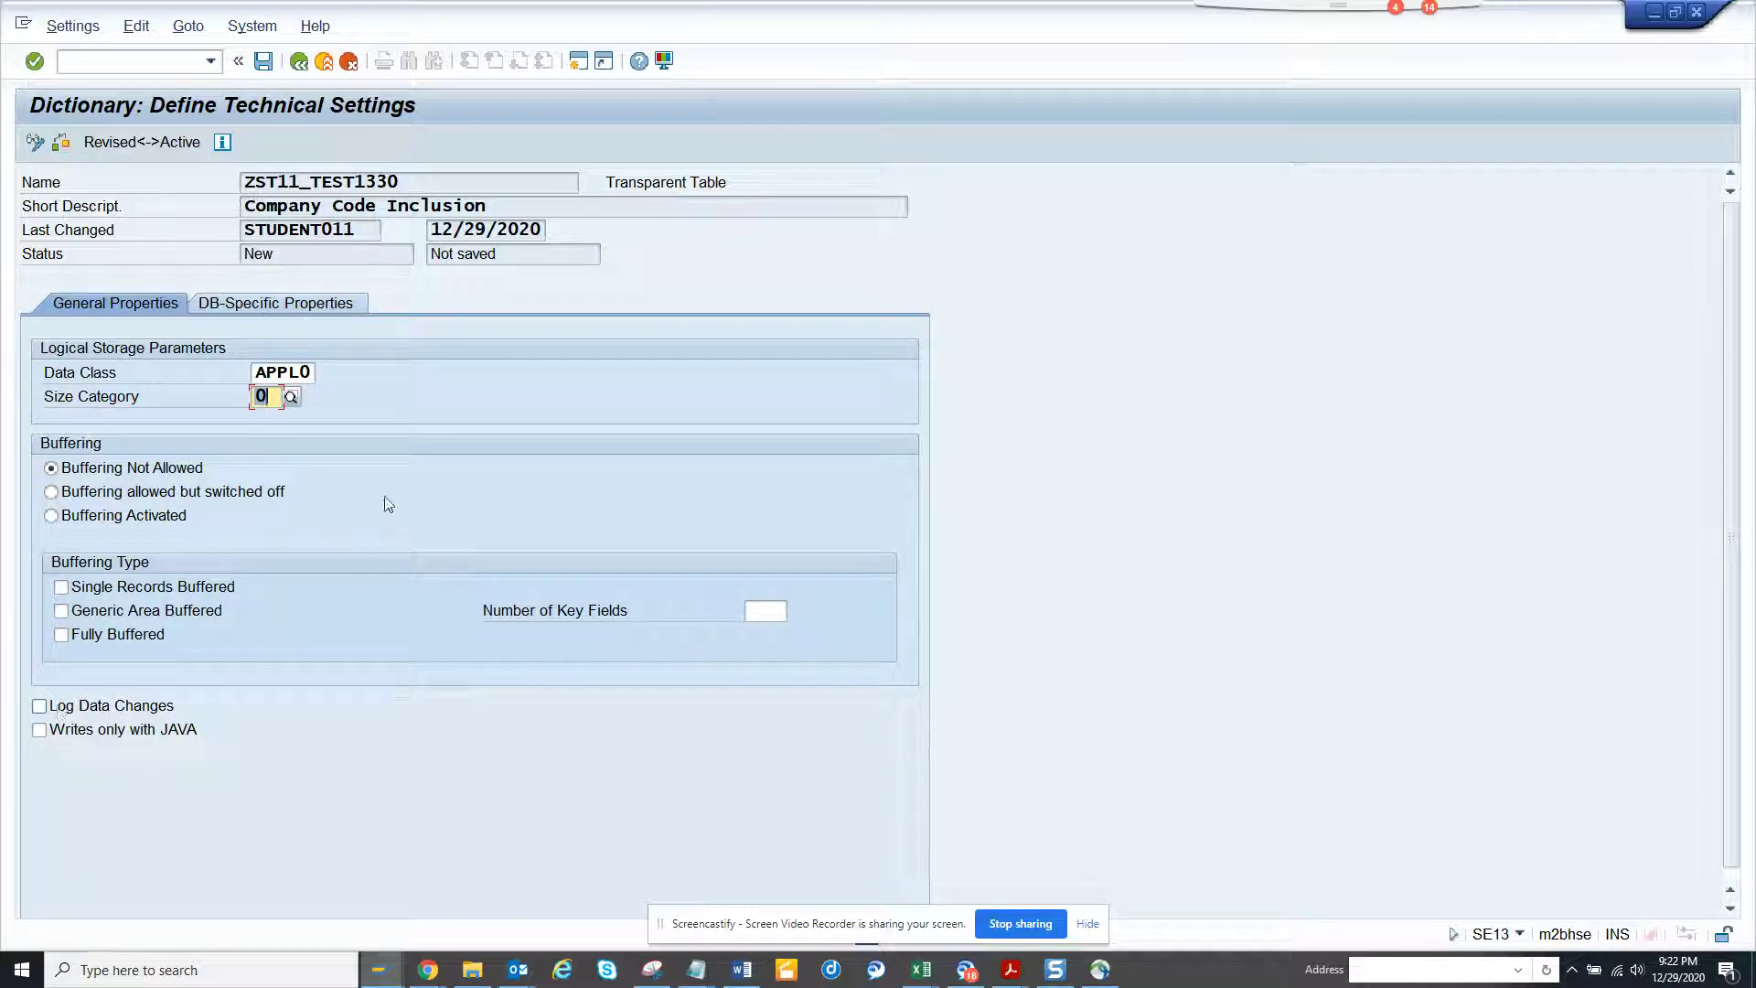
{"action": "left_click", "coordinate": [265, 64]}
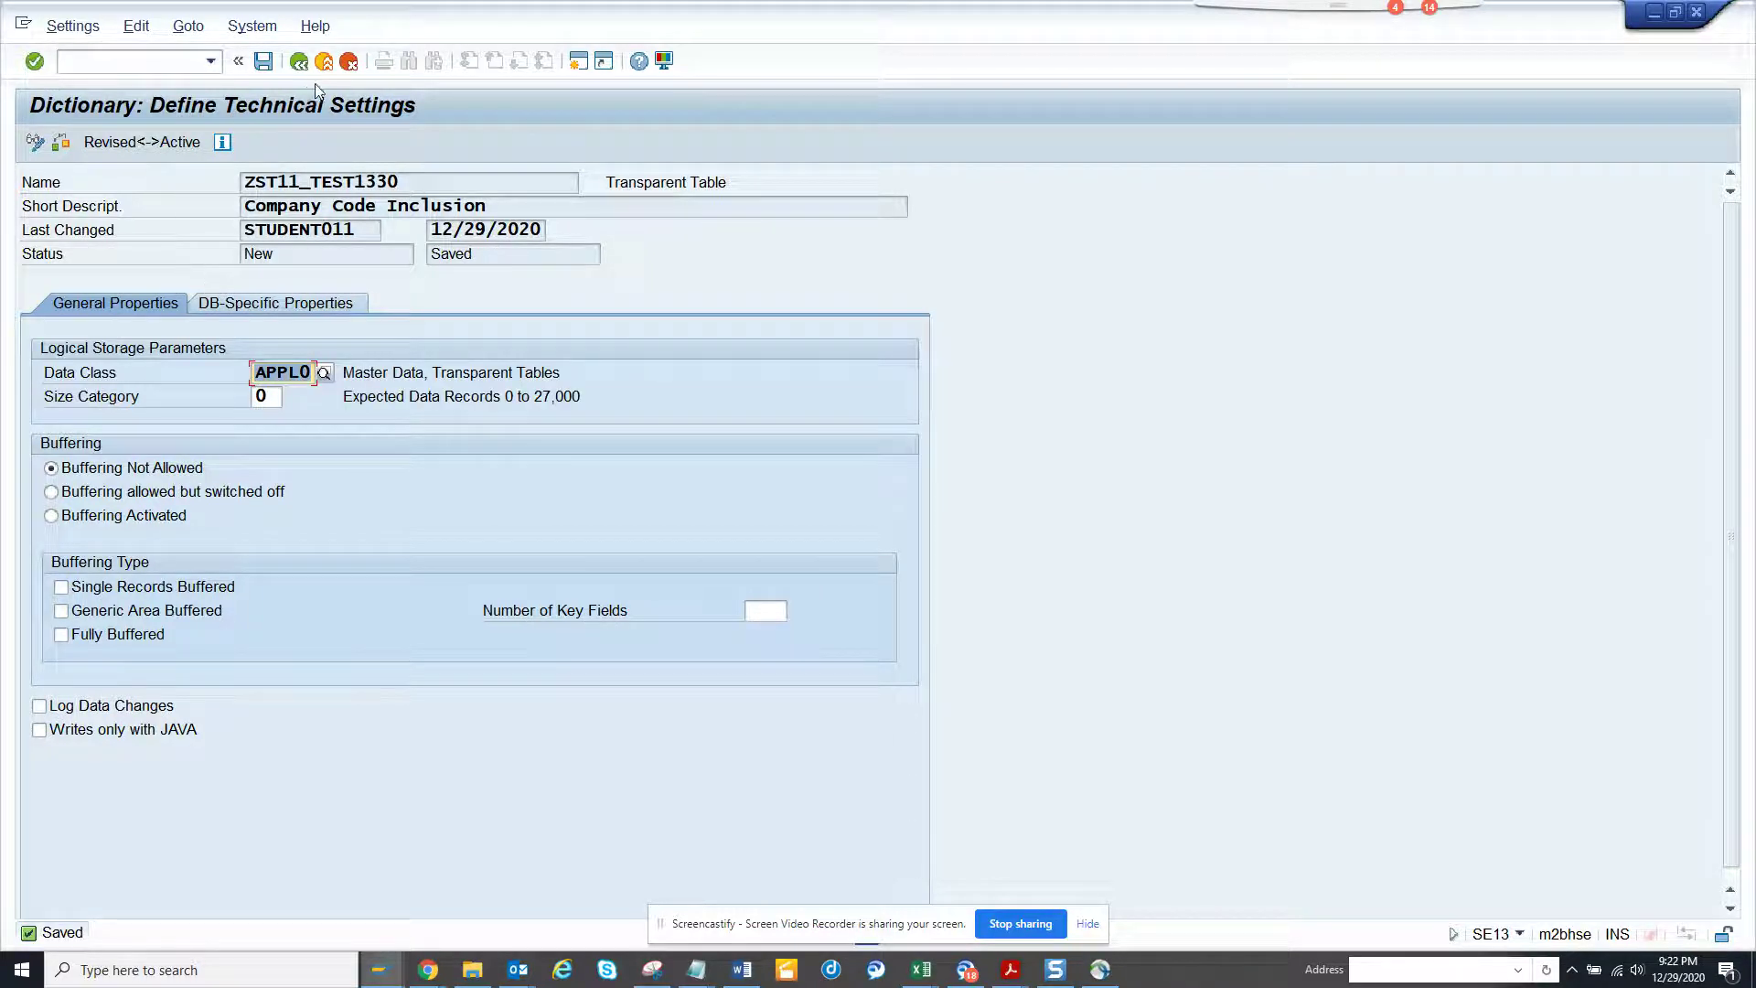
Activate ZST11_TEST1330, confirming inactive objects and reviewing the enhancement-category warnings log.
{"action": "left_click", "coordinate": [299, 66]}
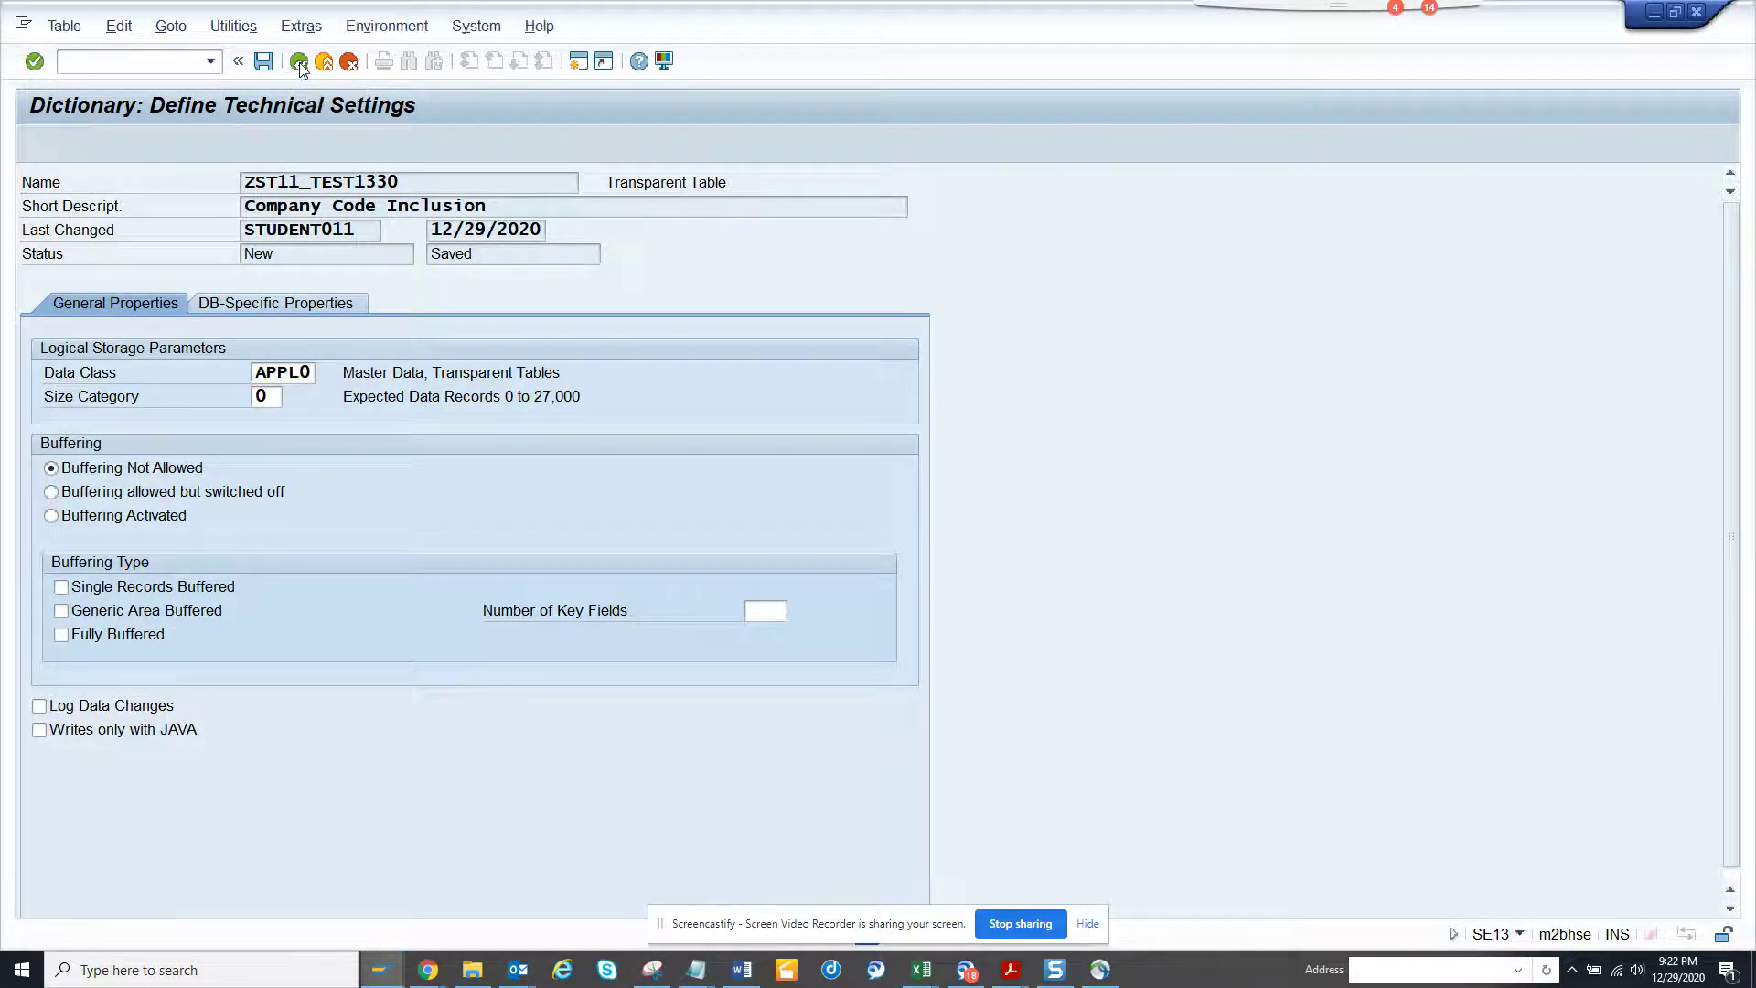
{"action": "key", "text": "ctrl+F3"}
{"action": "left_click", "coordinate": [1036, 807]}
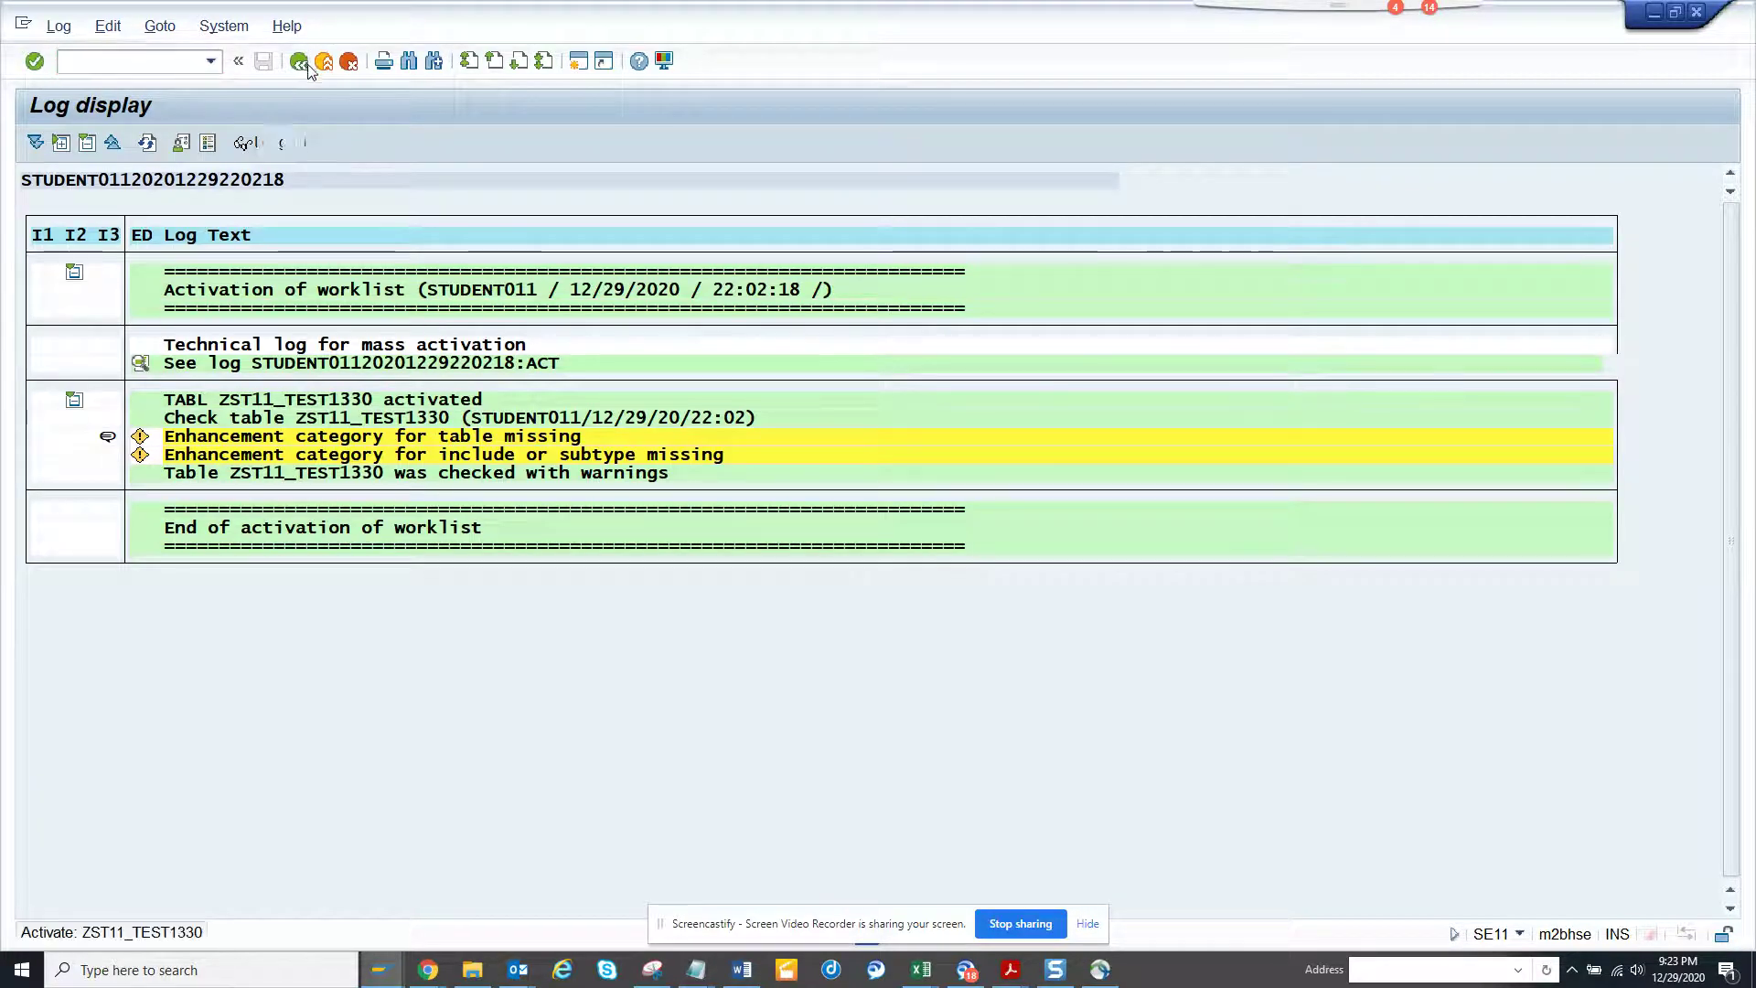
{"action": "left_click", "coordinate": [305, 64]}
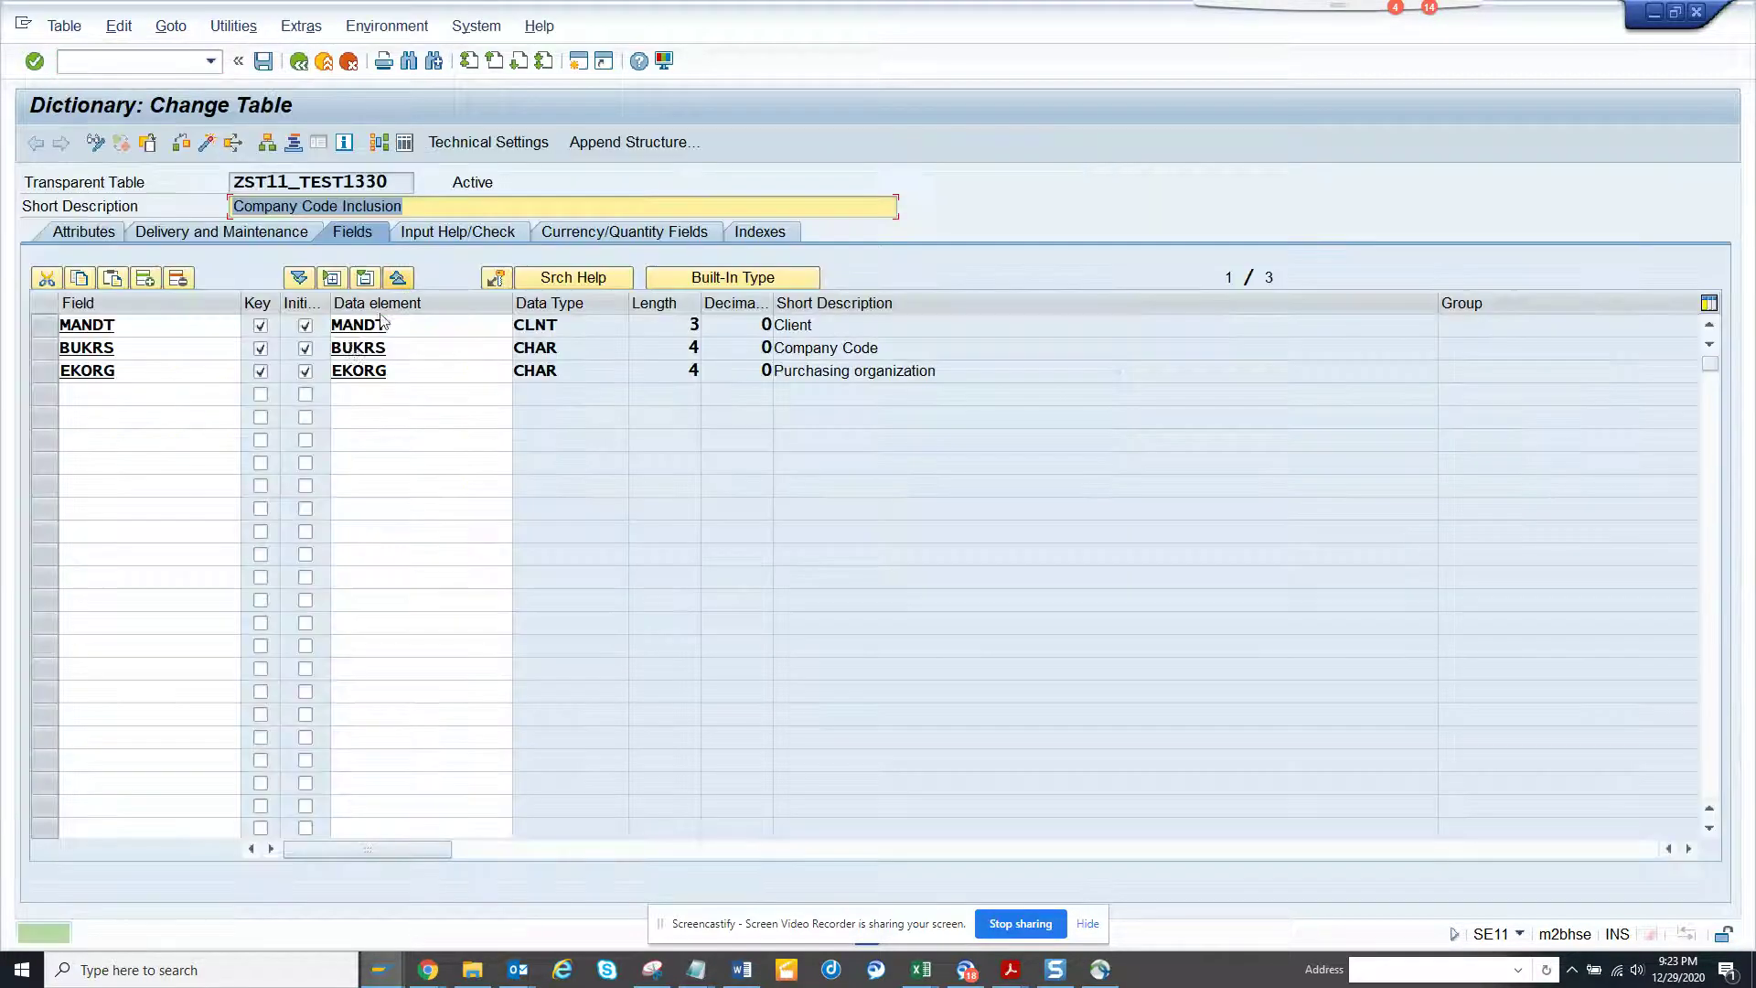
{"action": "left_click", "coordinate": [212, 148]}
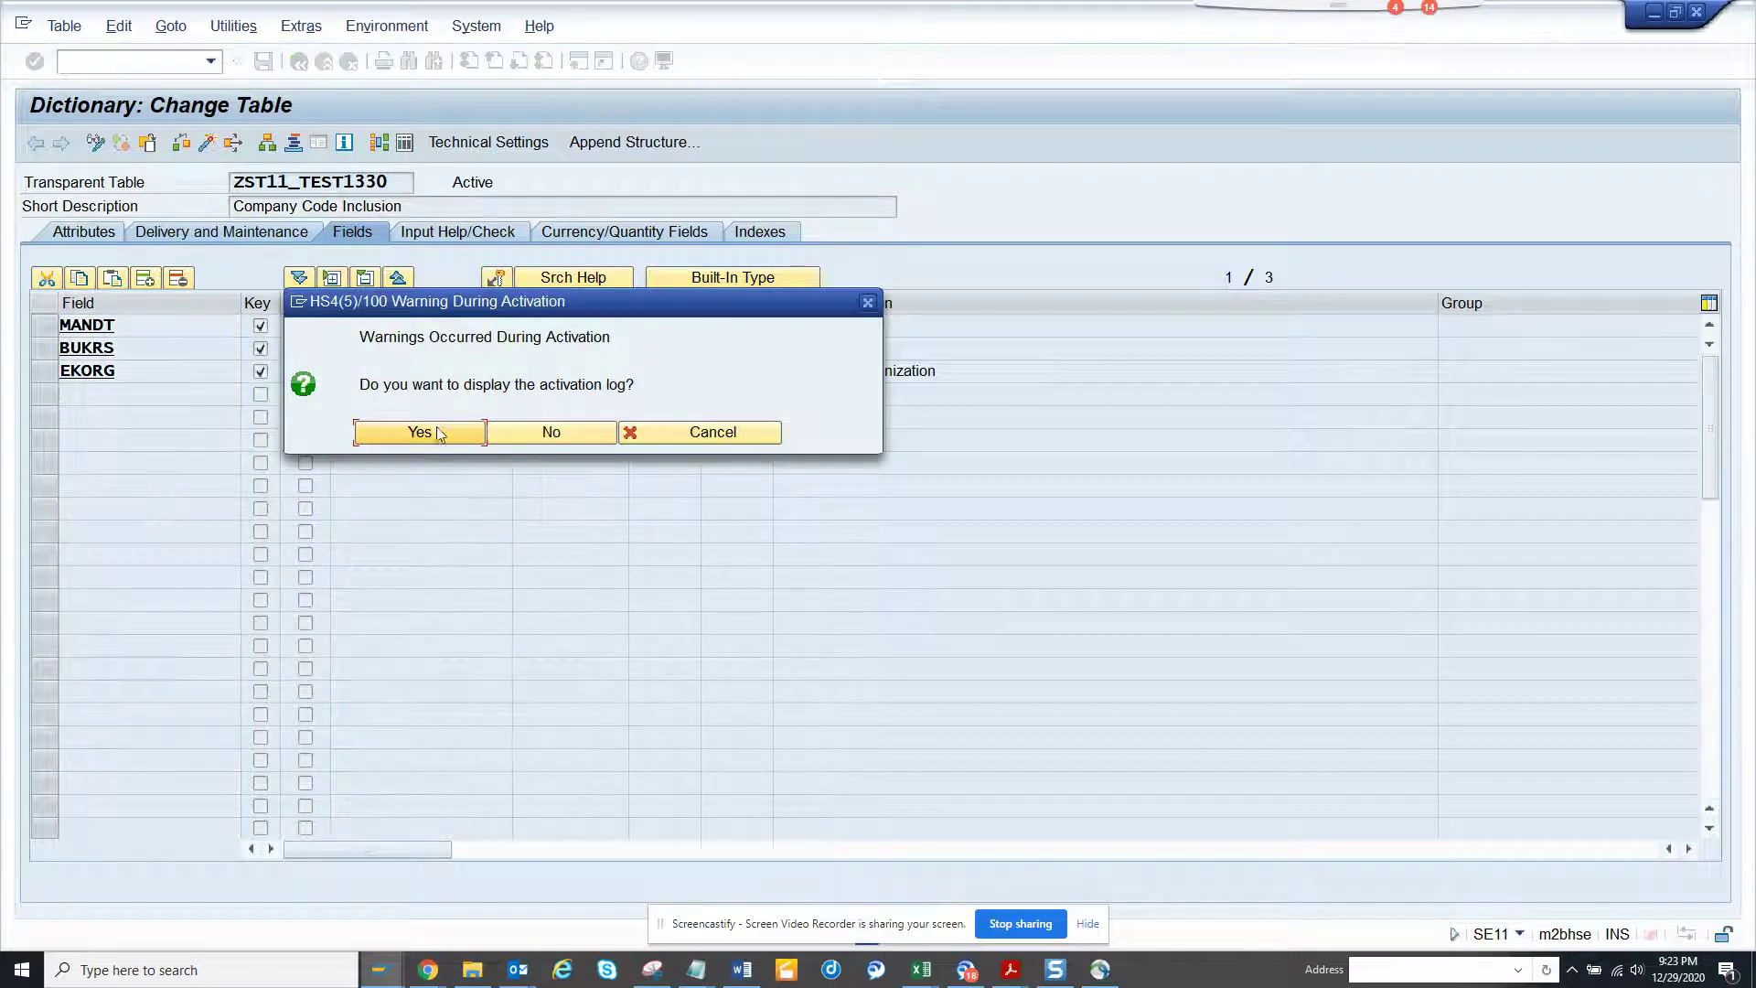
{"action": "left_click", "coordinate": [437, 434]}
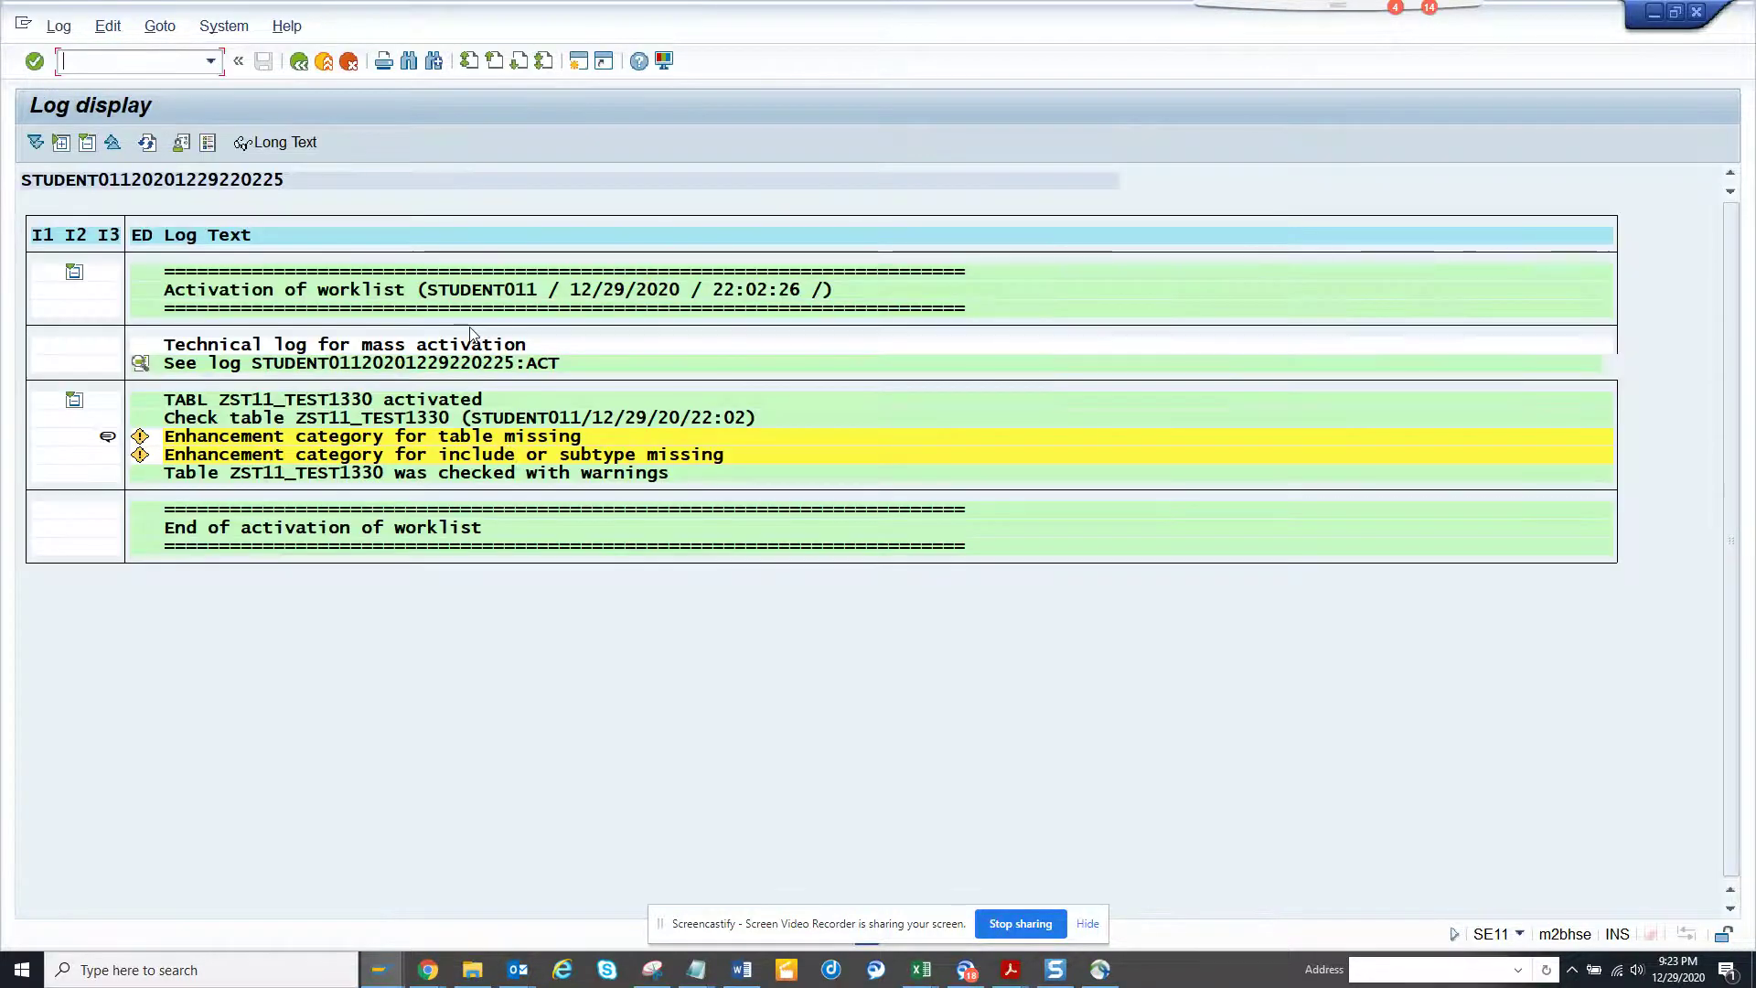
{"action": "key", "text": "F3"}
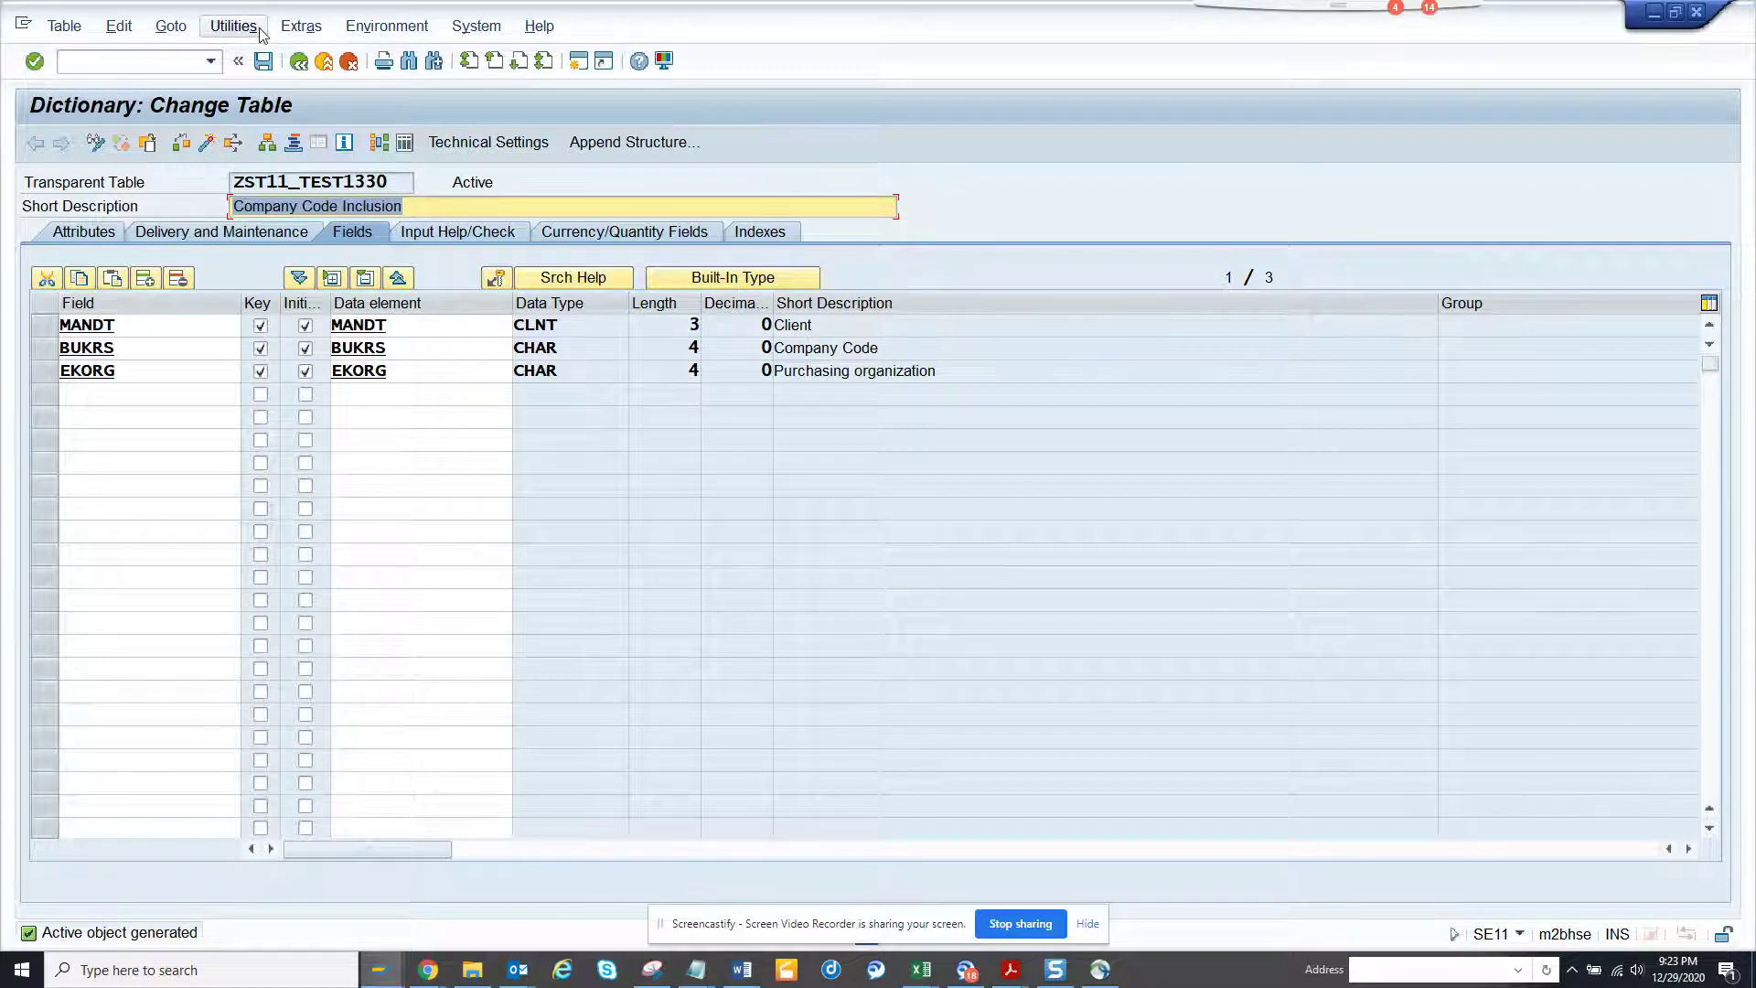
Open the Table Maintenance Generator and set authorization group &NC&.
{"action": "left_click", "coordinate": [235, 26]}
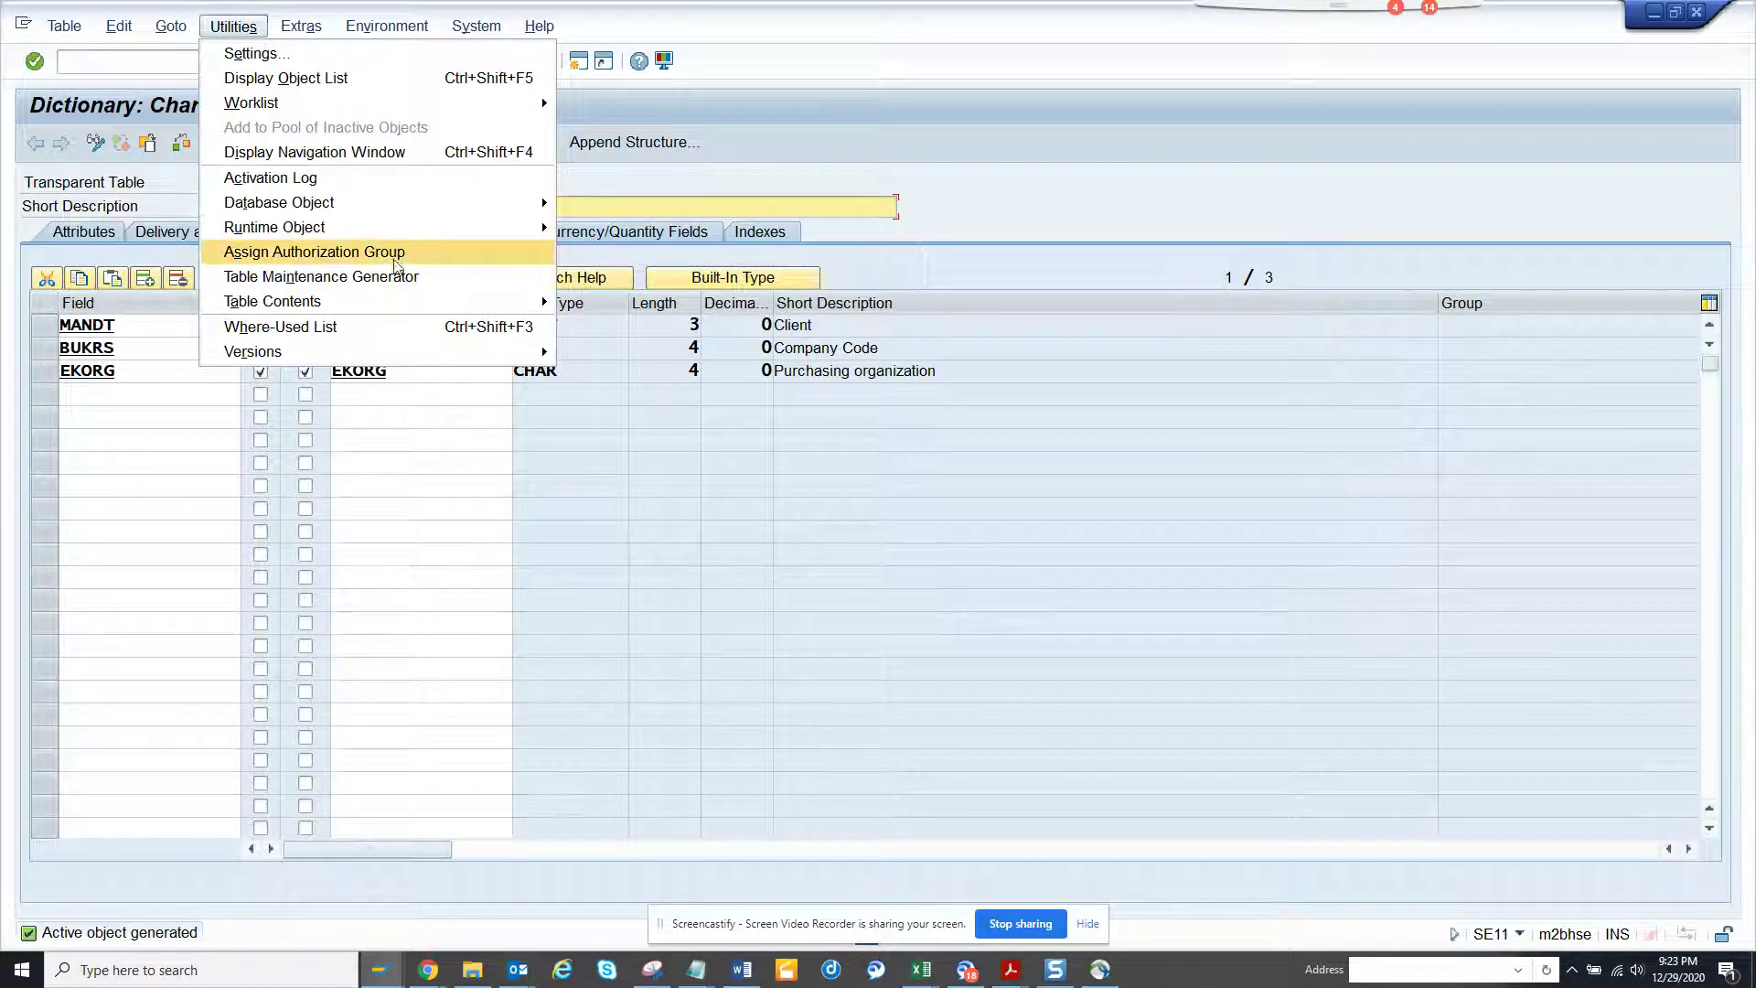
{"action": "left_click", "coordinate": [397, 276]}
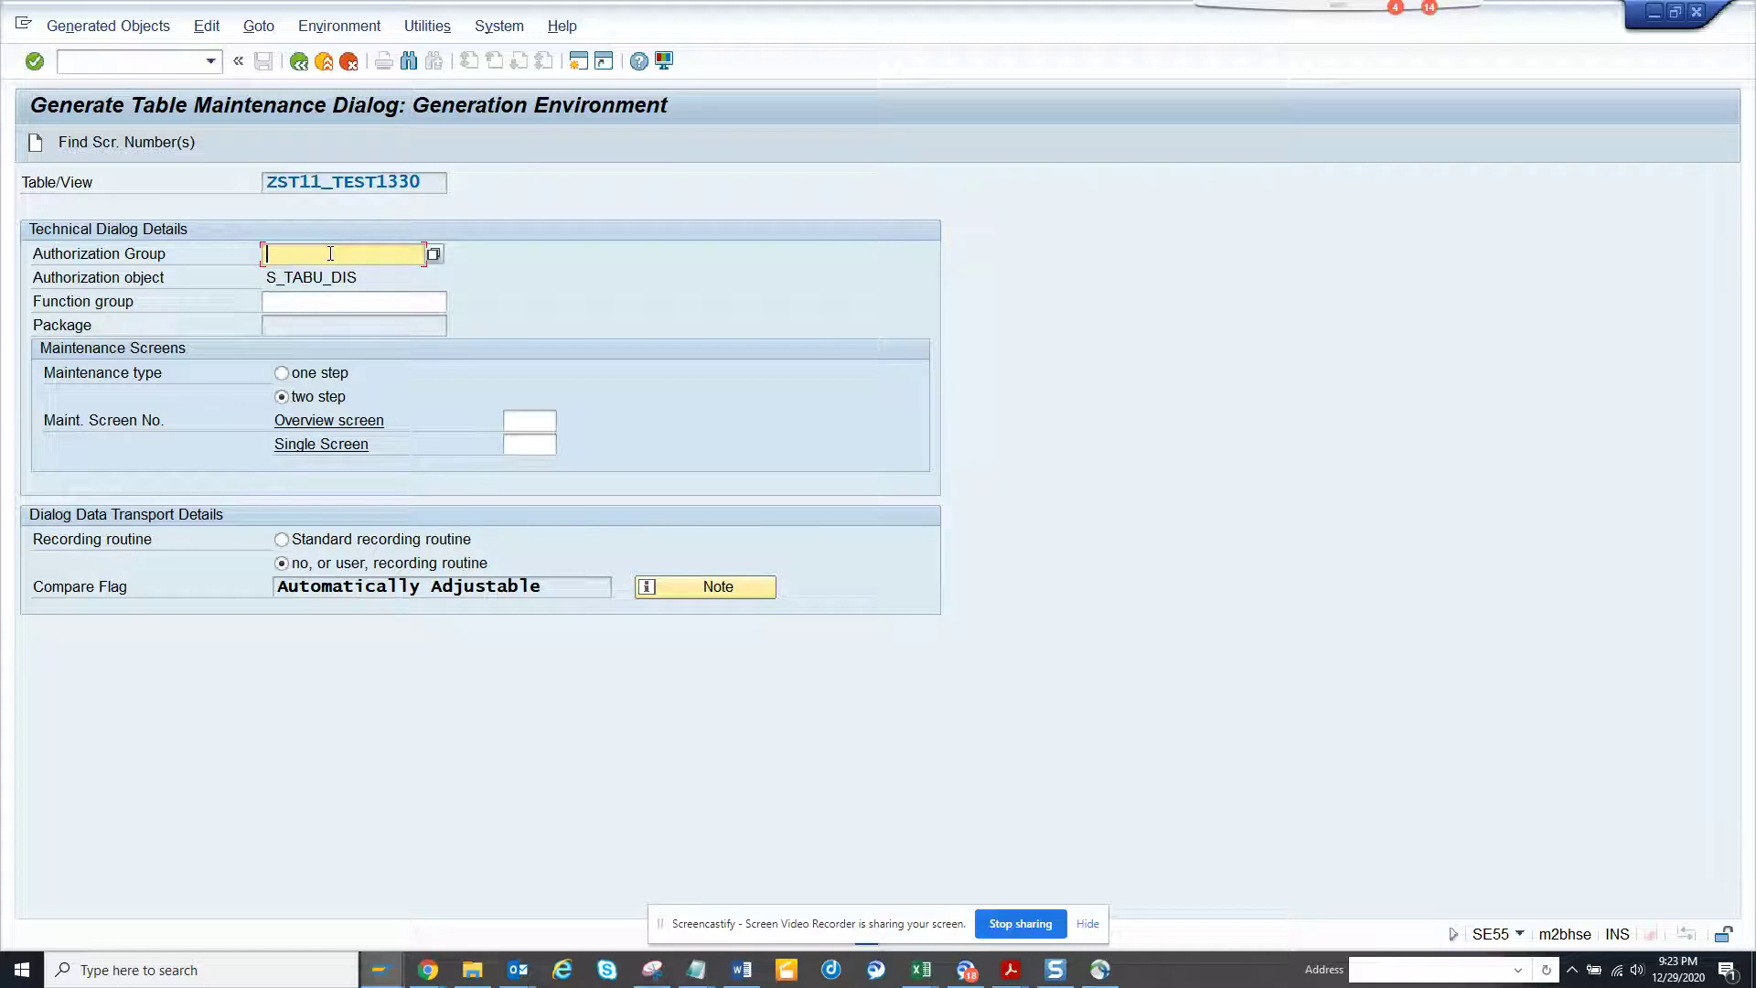
{"action": "left_click", "coordinate": [330, 253]}
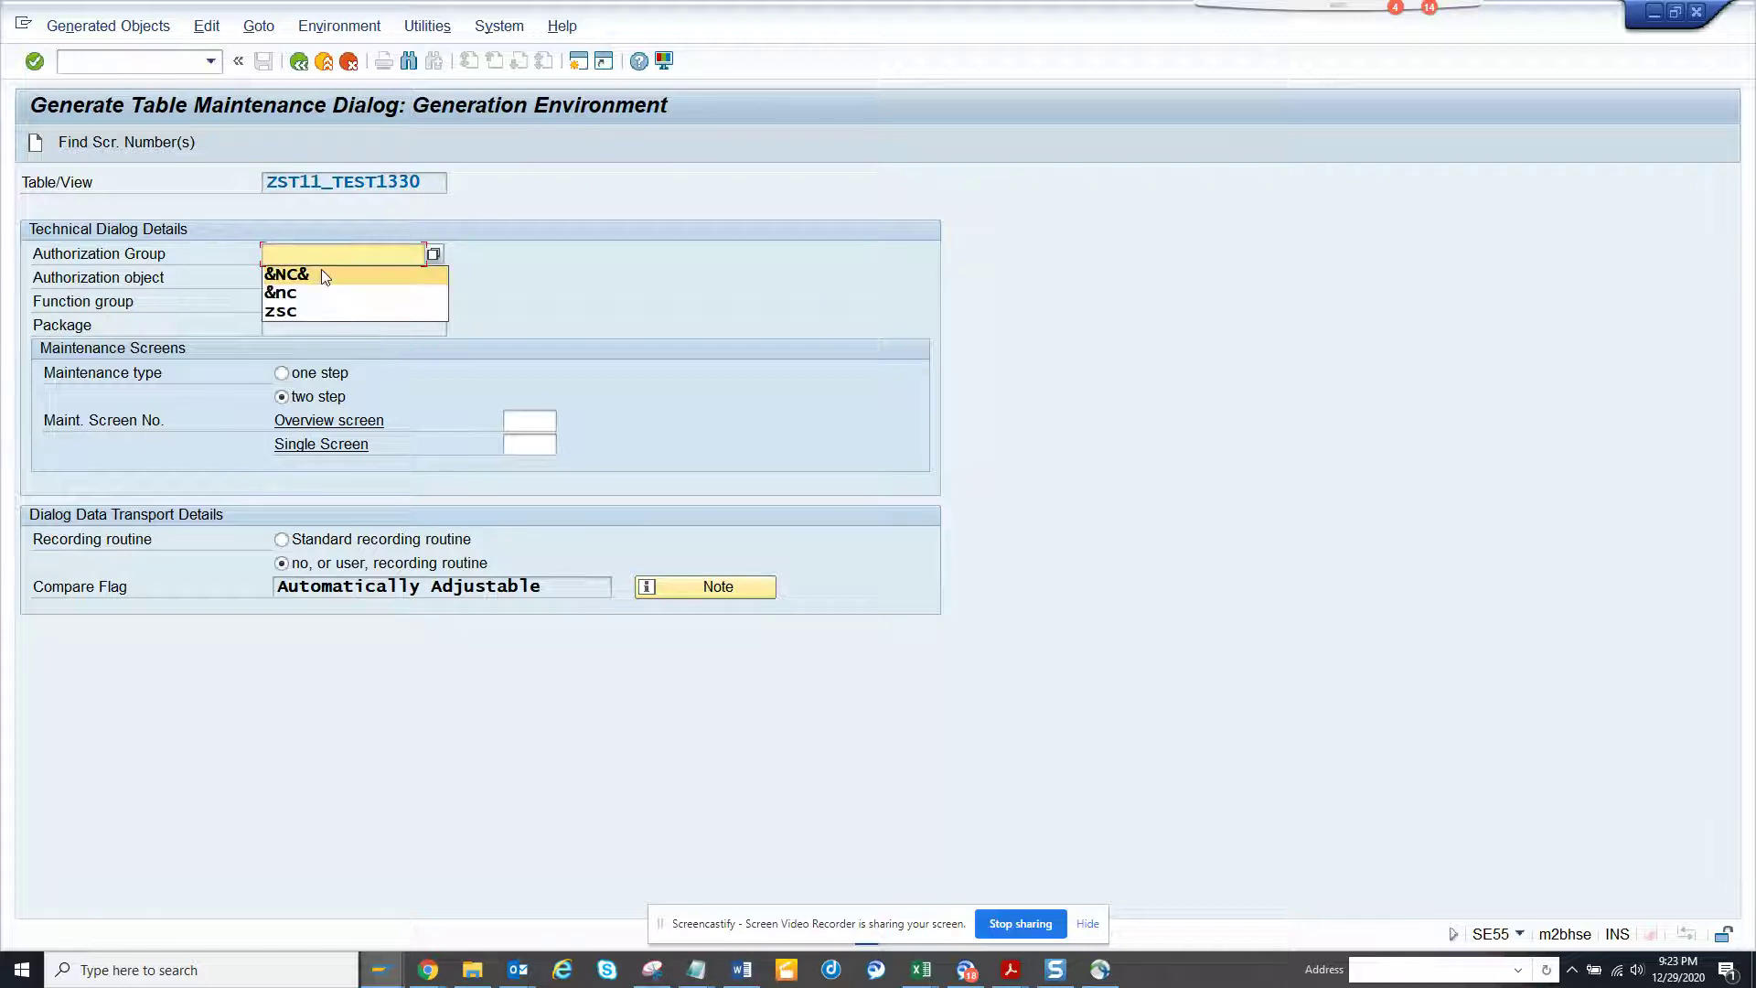
{"action": "left_click", "coordinate": [319, 282]}
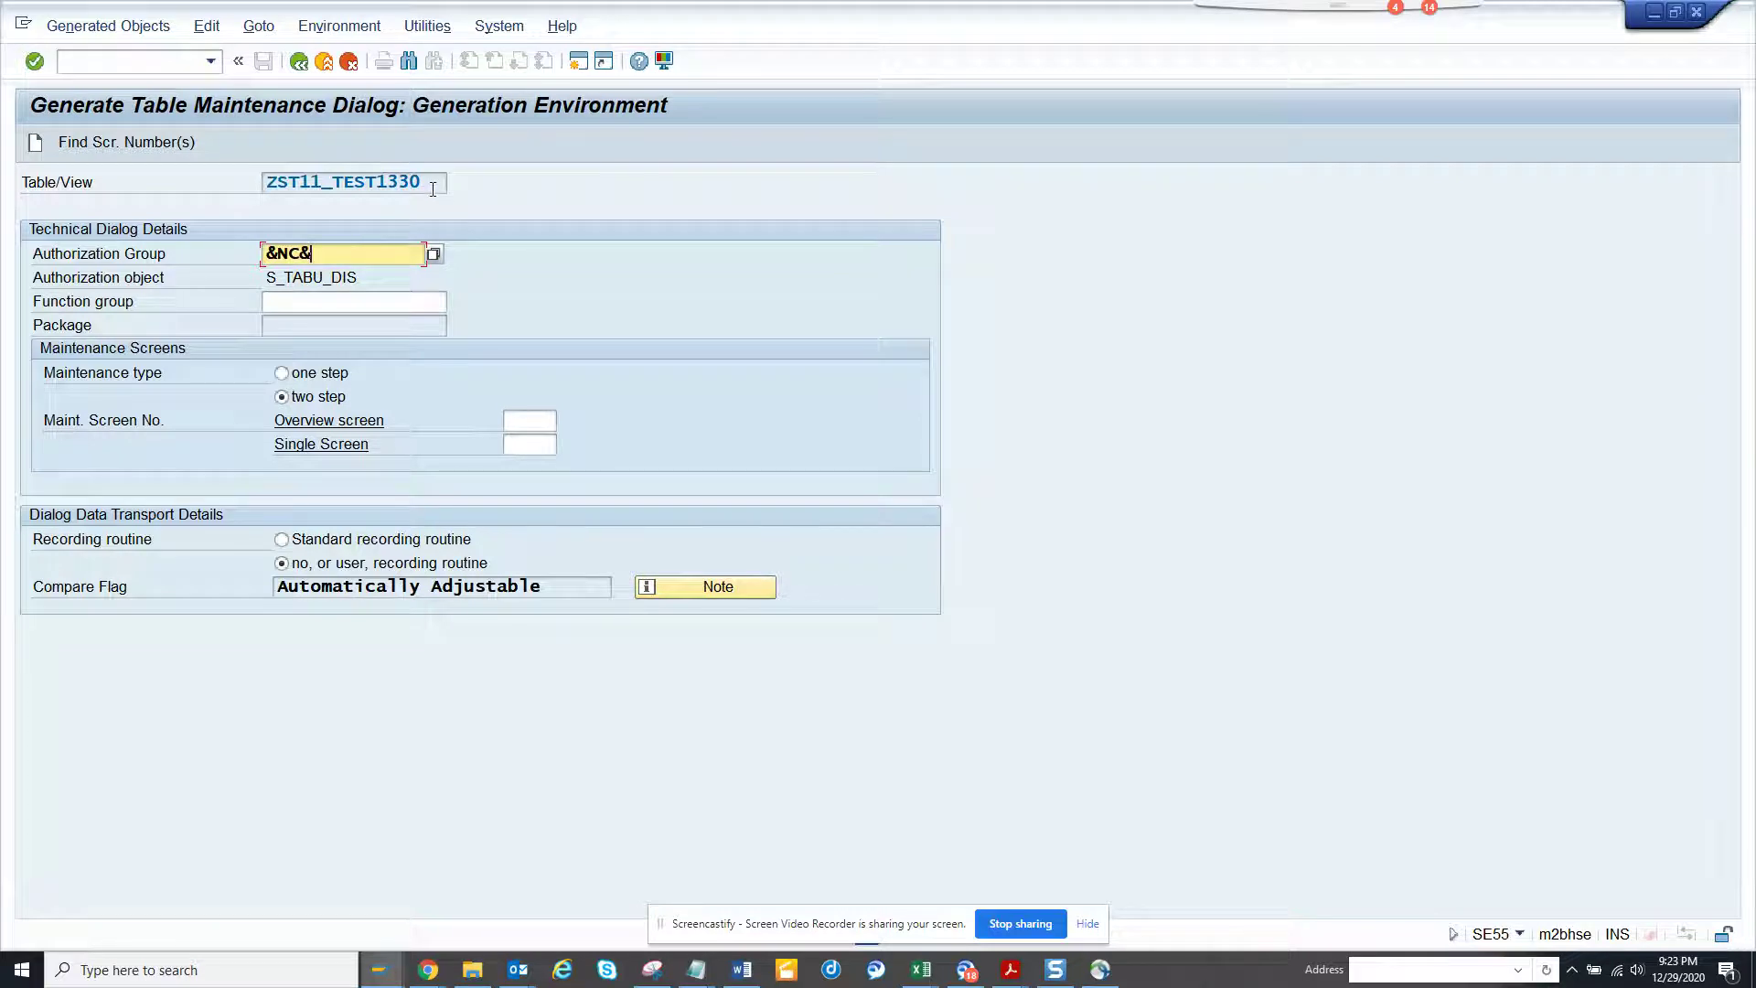
Copy the table name ZST11_TEST1330 and open a new session.
{"action": "left_click_drag", "start_coordinate": [433, 189], "coordinate": [248, 170]}
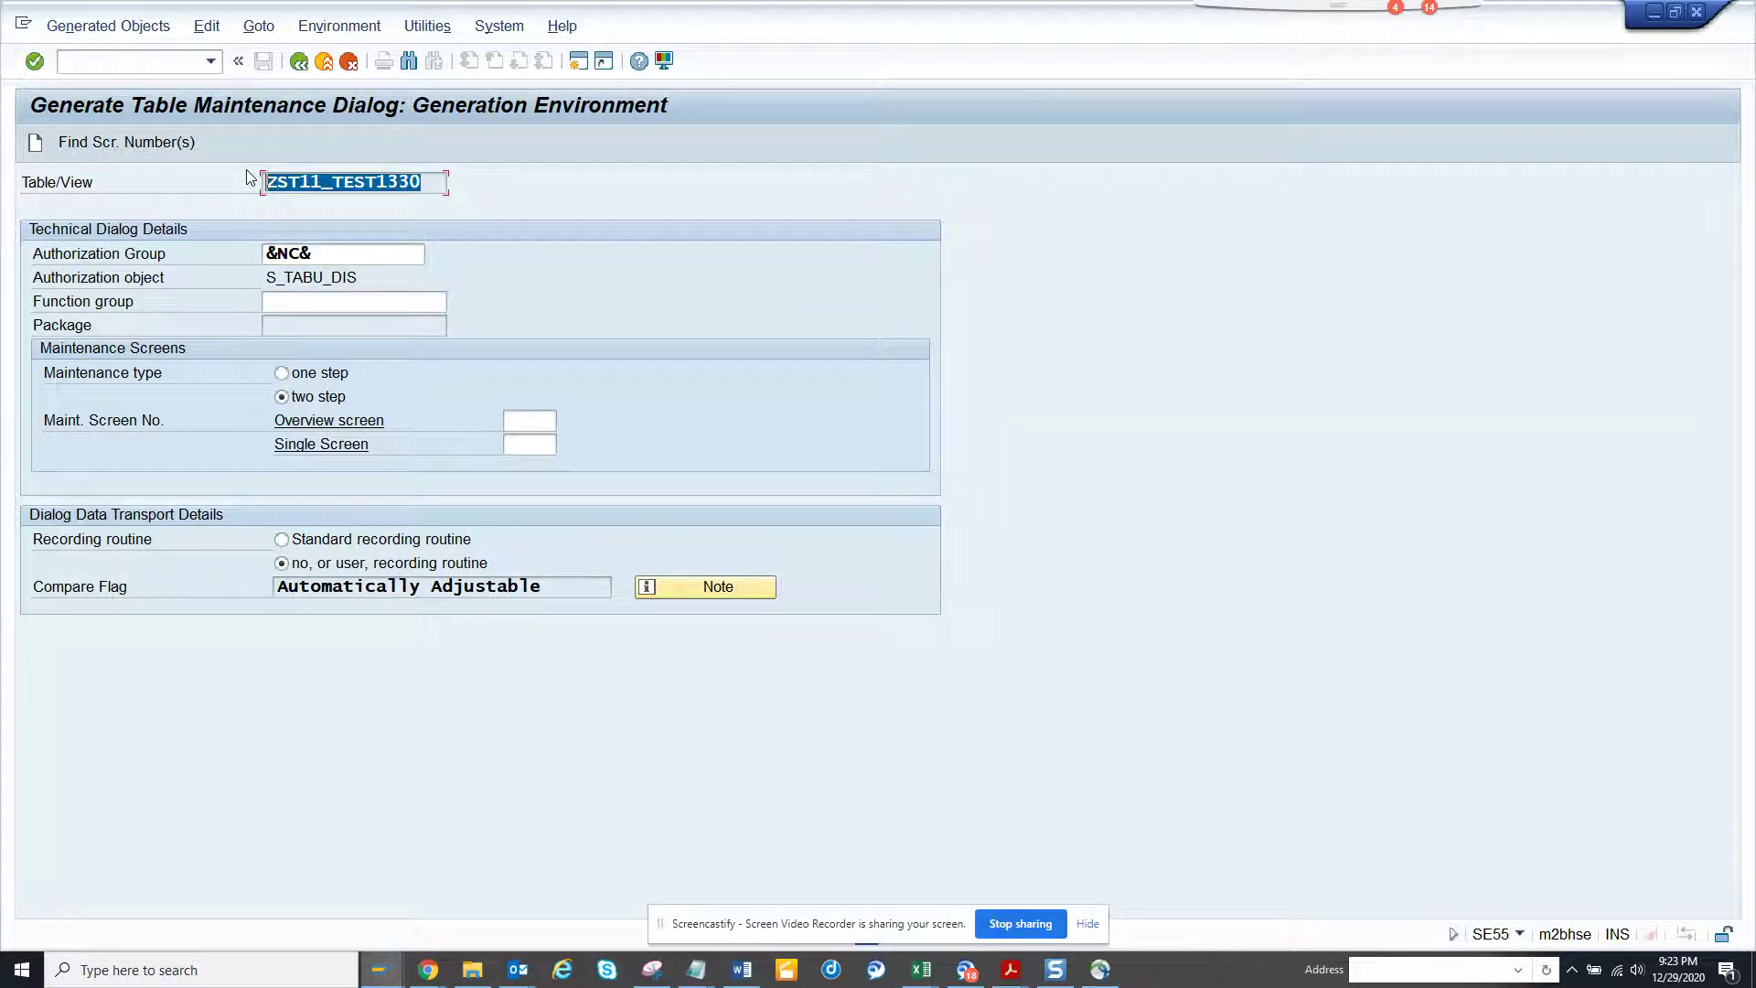
{"action": "left_click", "coordinate": [247, 177]}
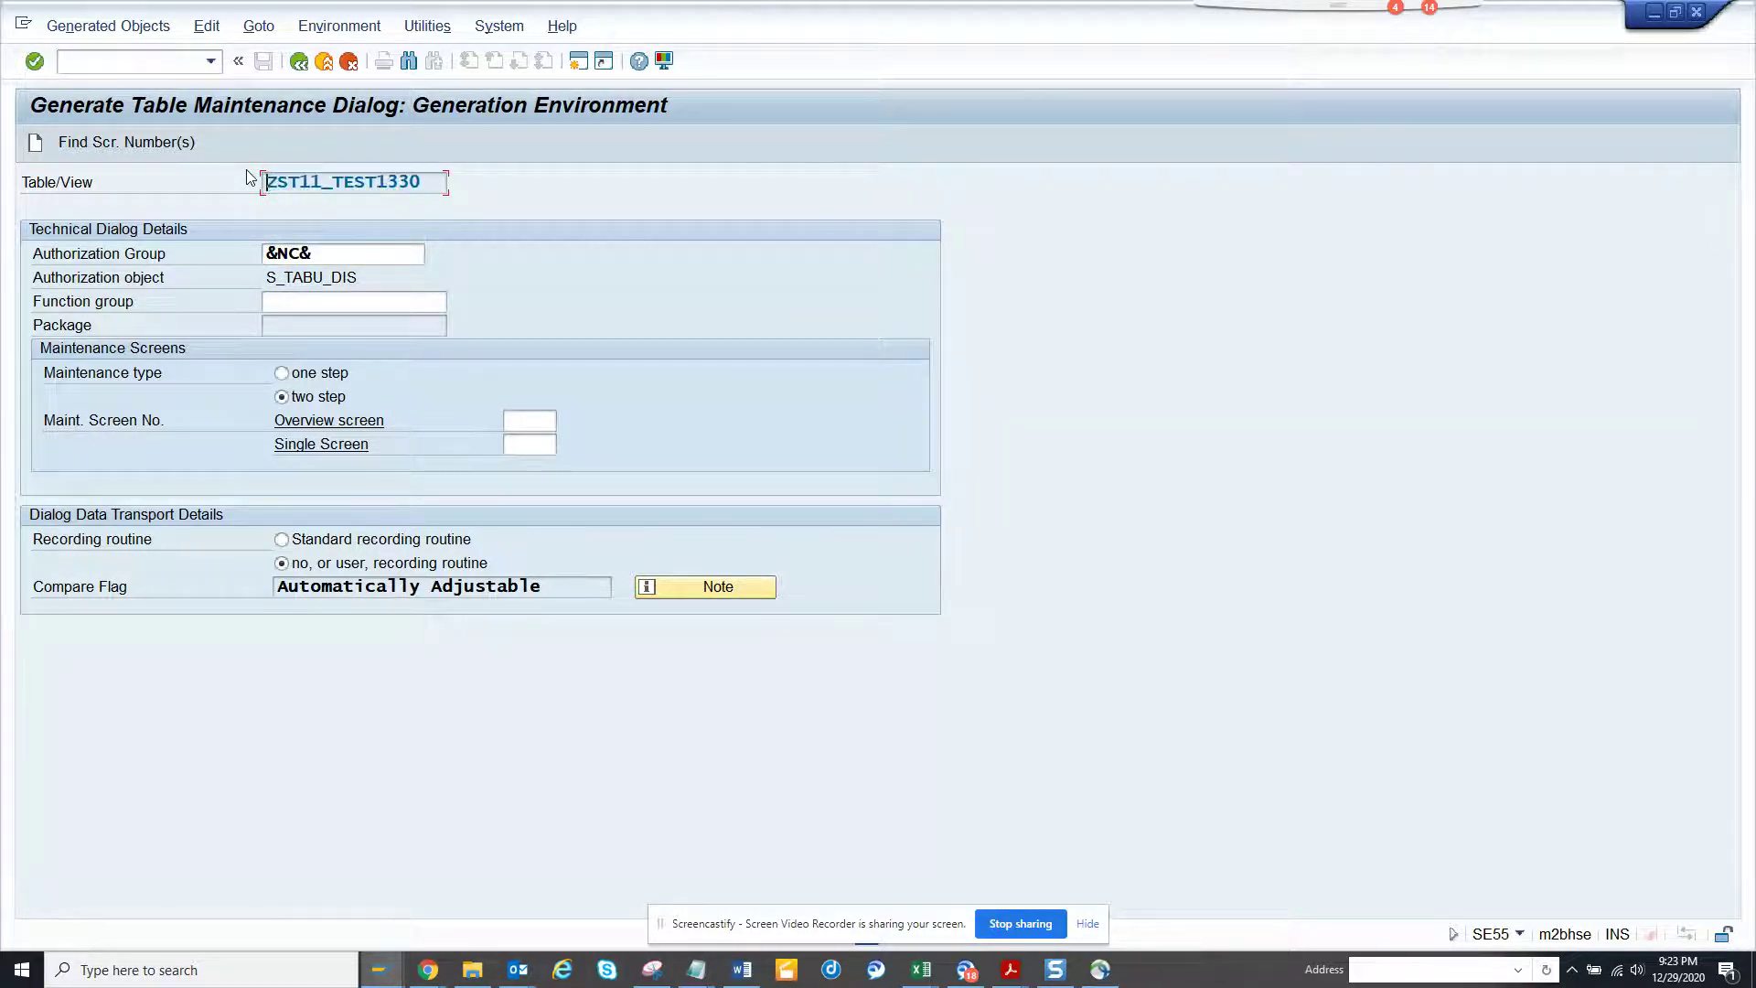
{"action": "left_click", "coordinate": [578, 61]}
In SE80, browse by function group and enter the name ZST11_TEST1330.
{"action": "type", "text": "se80"}
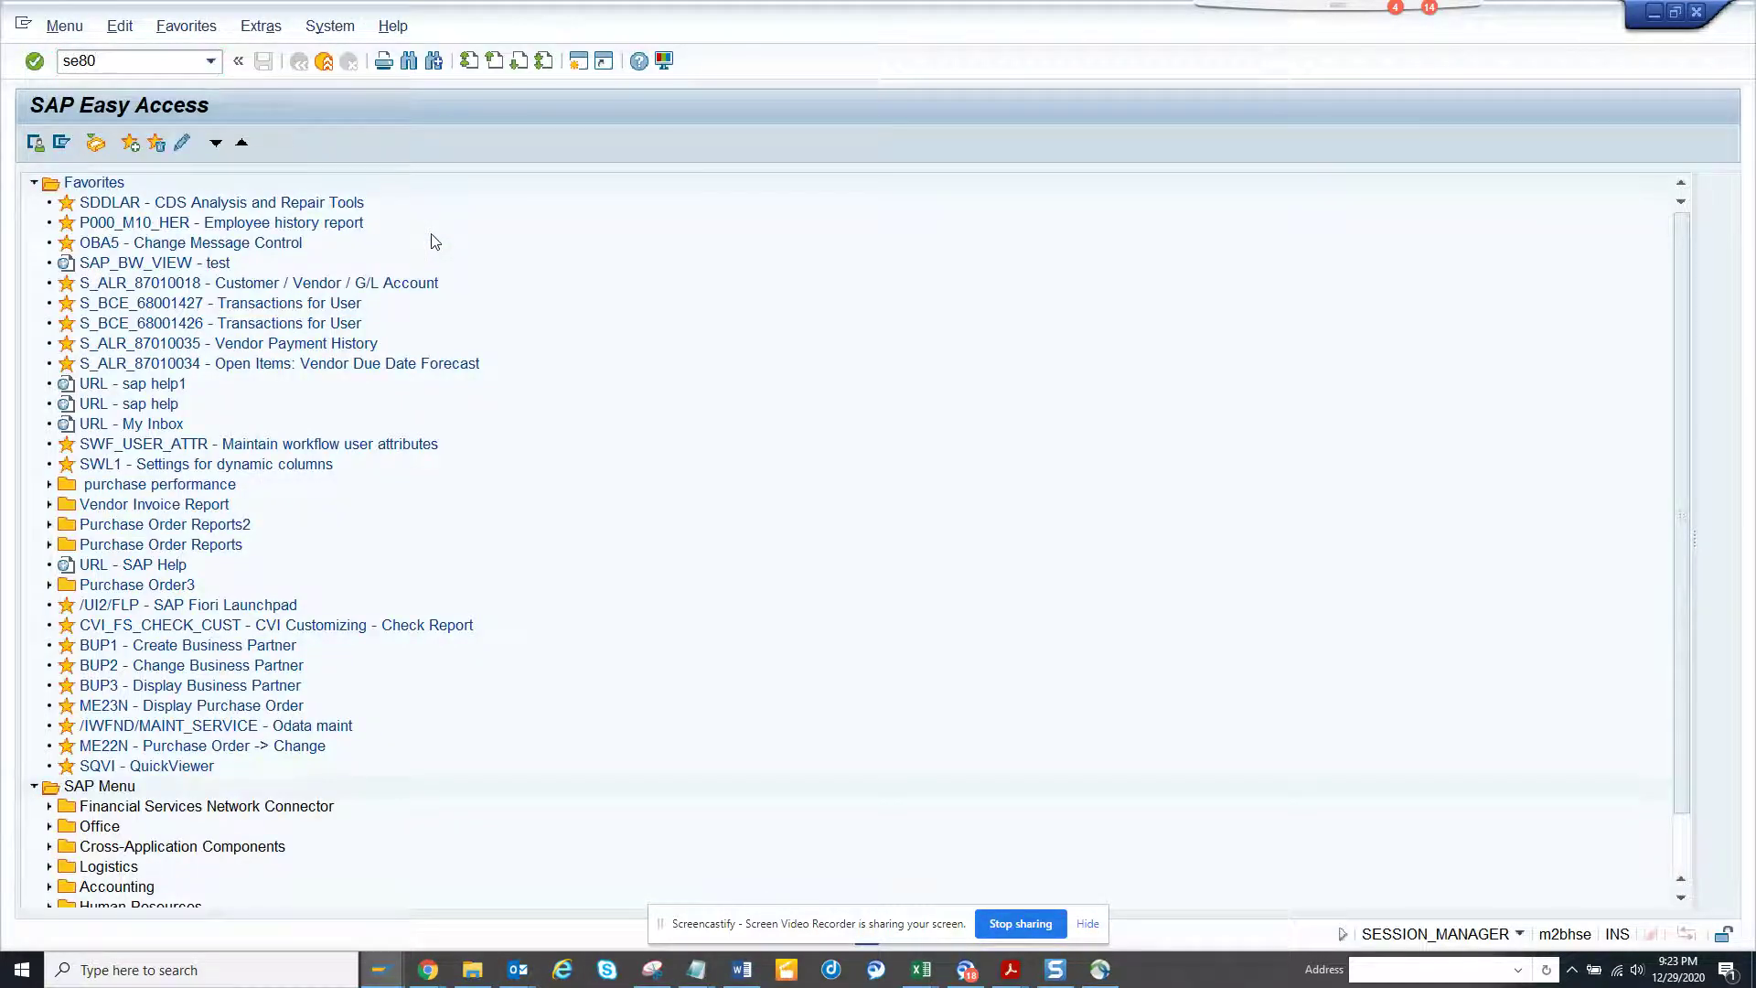
{"action": "key", "text": "Return"}
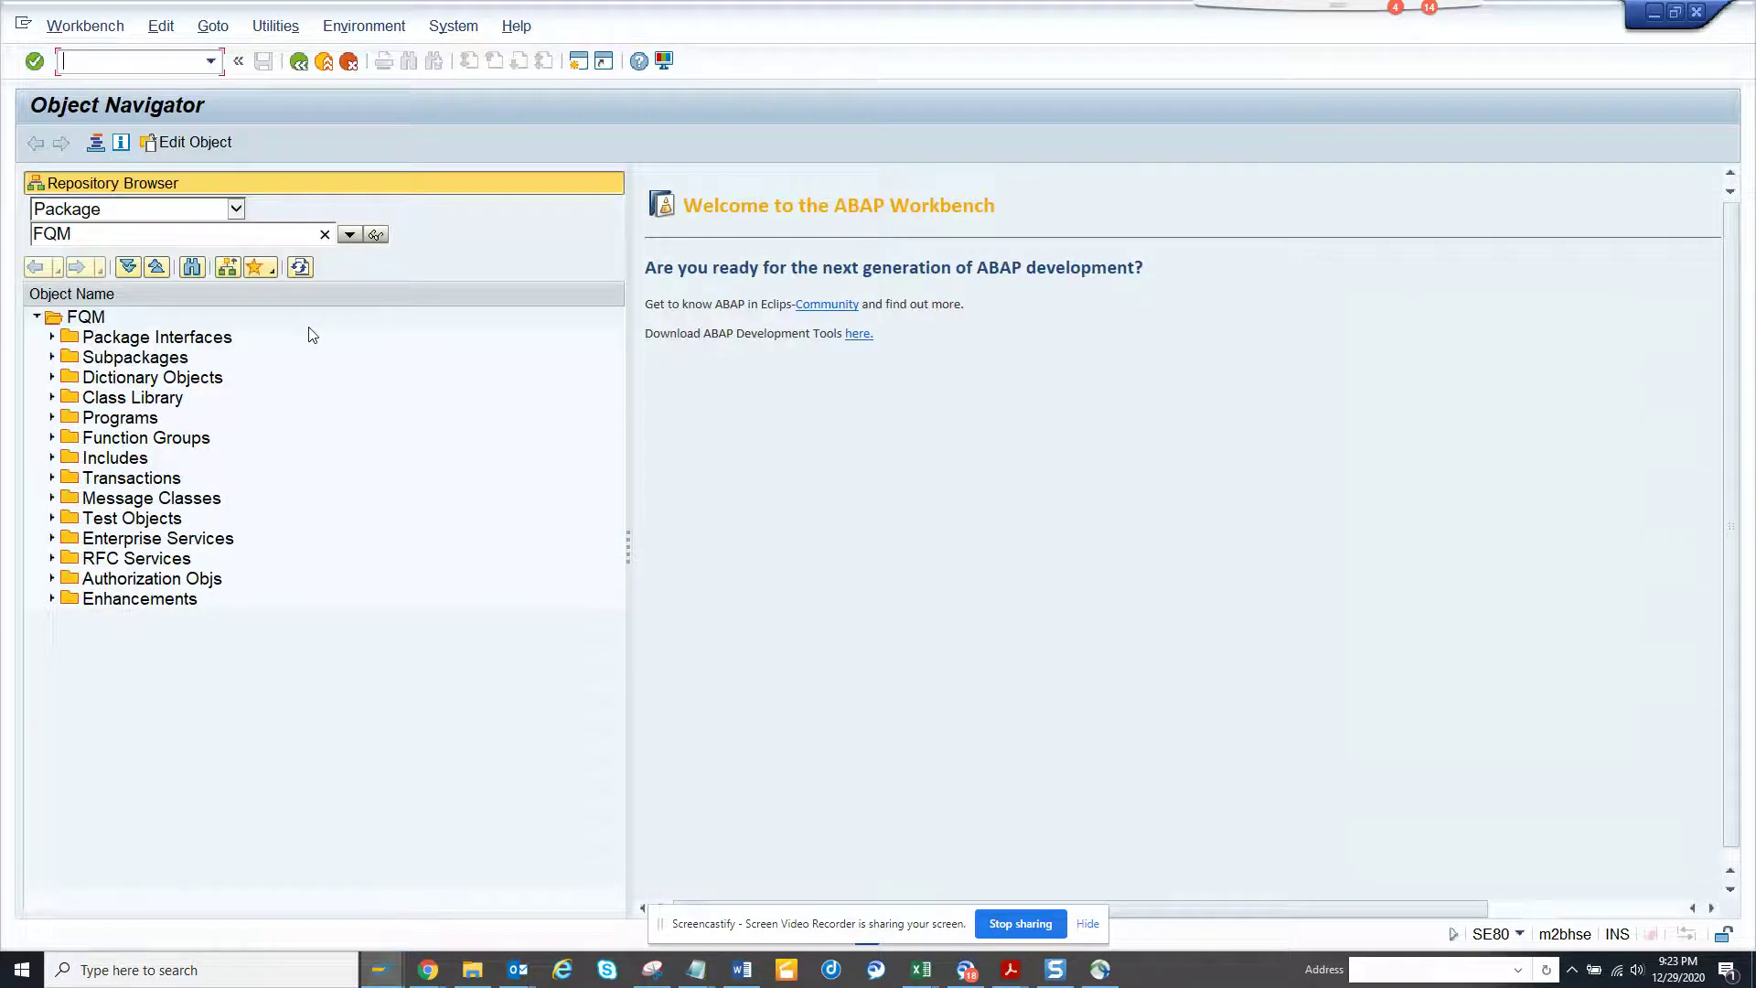
{"action": "left_click", "coordinate": [232, 210]}
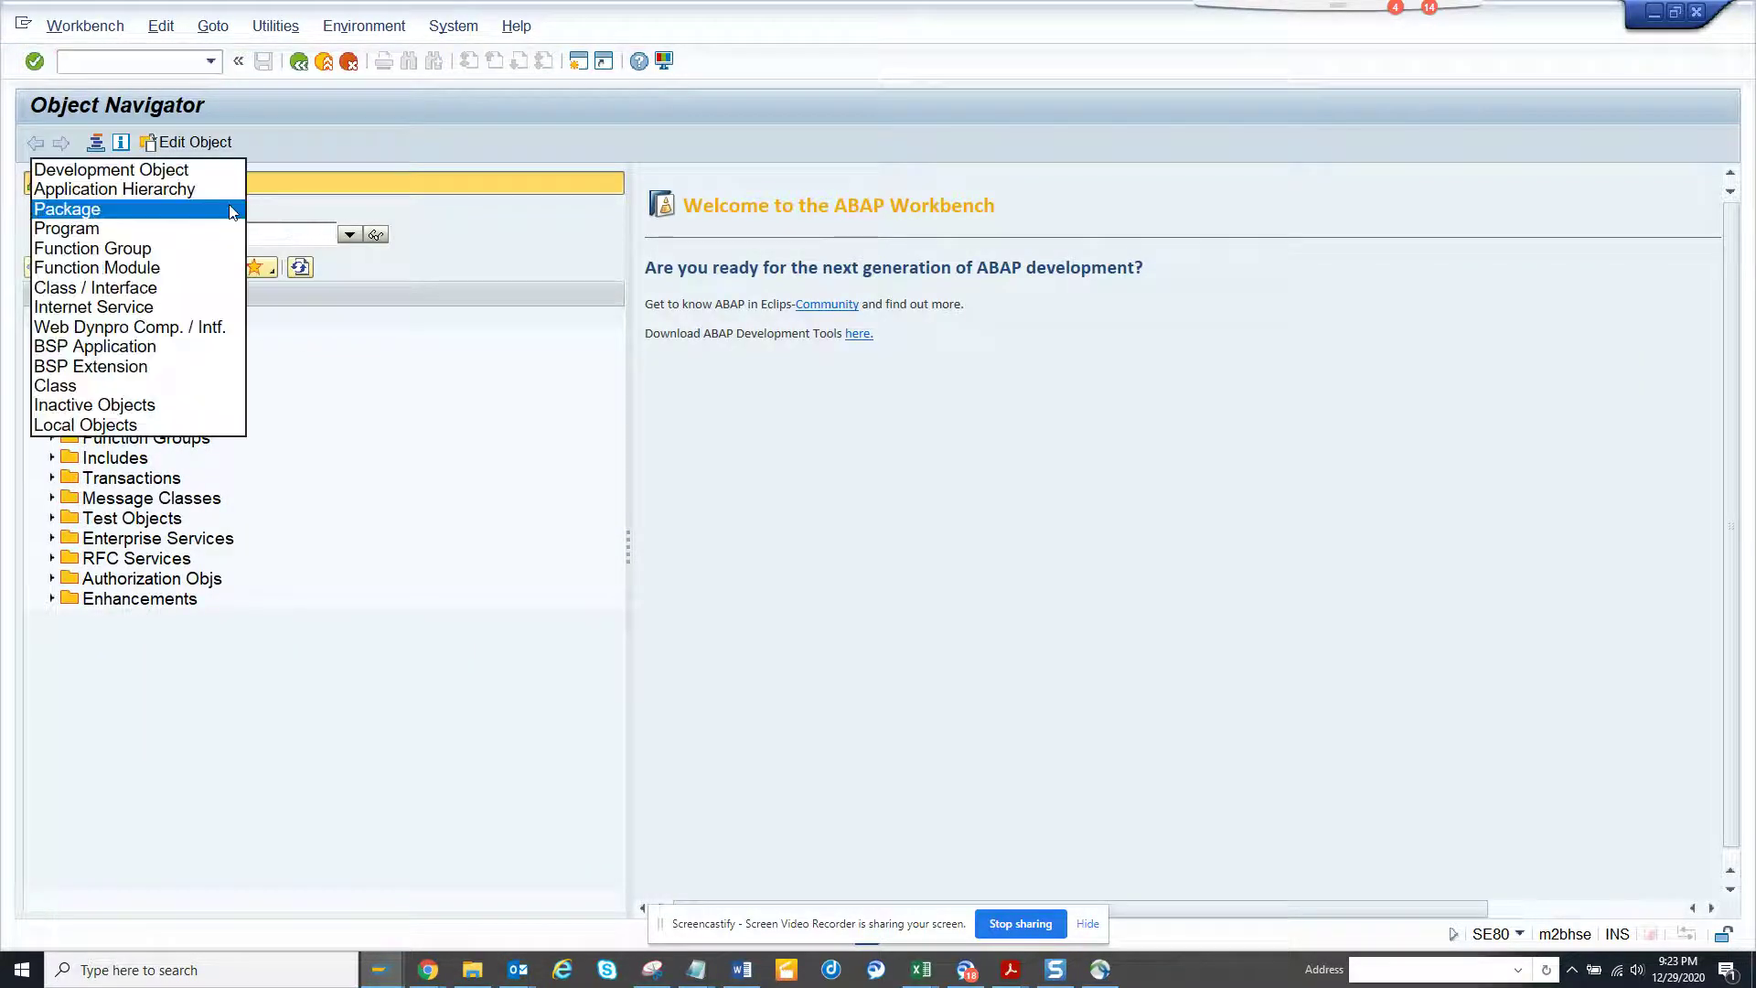
{"action": "left_click", "coordinate": [228, 248]}
{"action": "double_click", "coordinate": [178, 235]}
{"action": "type", "text": "ZST11TEST1330"}
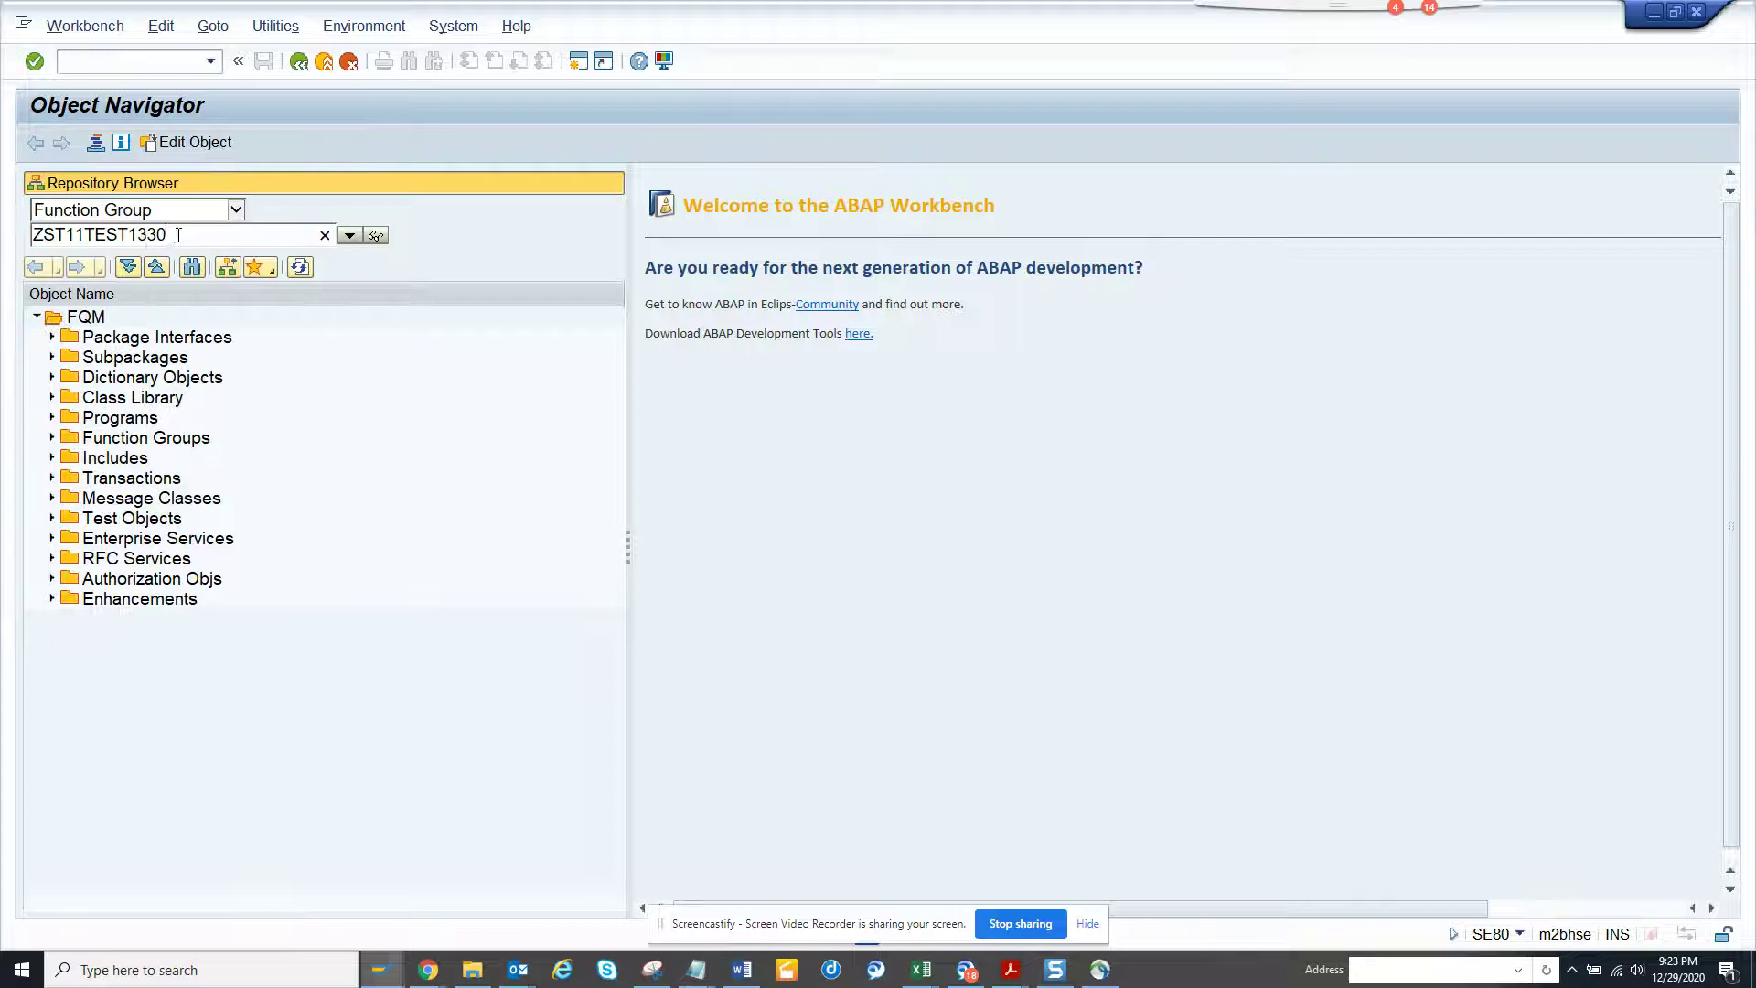
{"action": "left_click_drag", "start_coordinate": [179, 235], "coordinate": [3, 187]}
{"action": "type", "text": "ZST11_TEST1330"}
{"action": "left_click", "coordinate": [352, 235]}
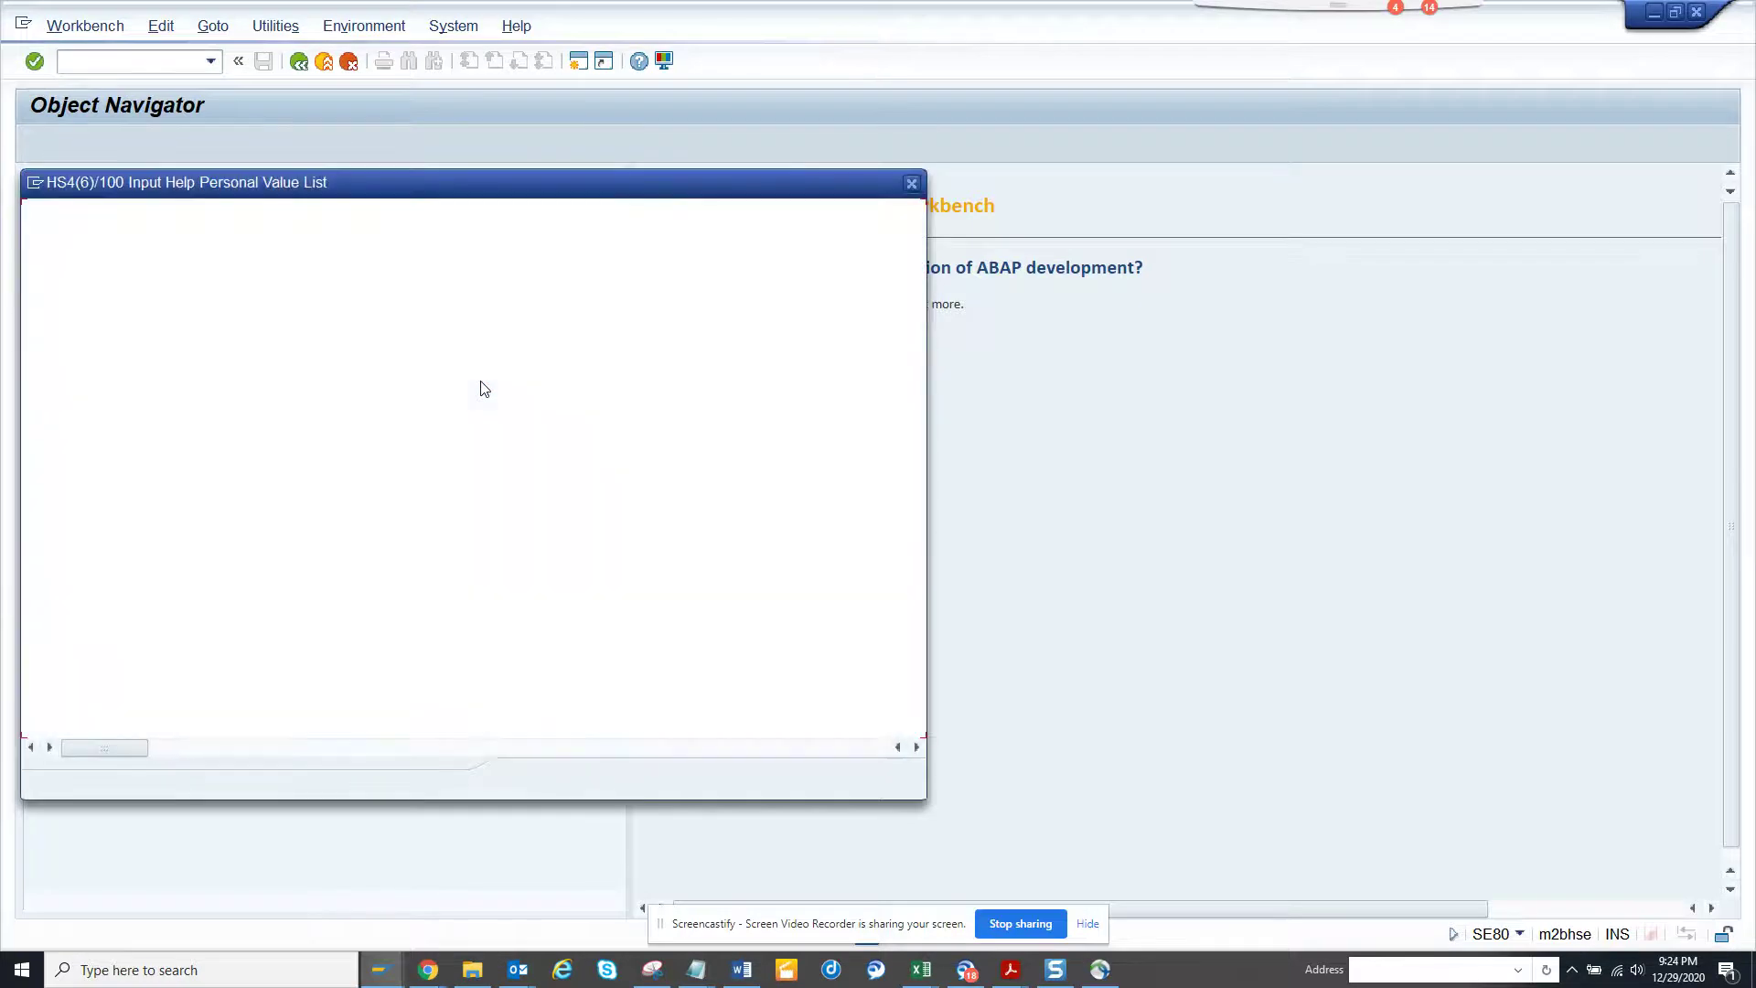
{"action": "left_click", "coordinate": [912, 183]}
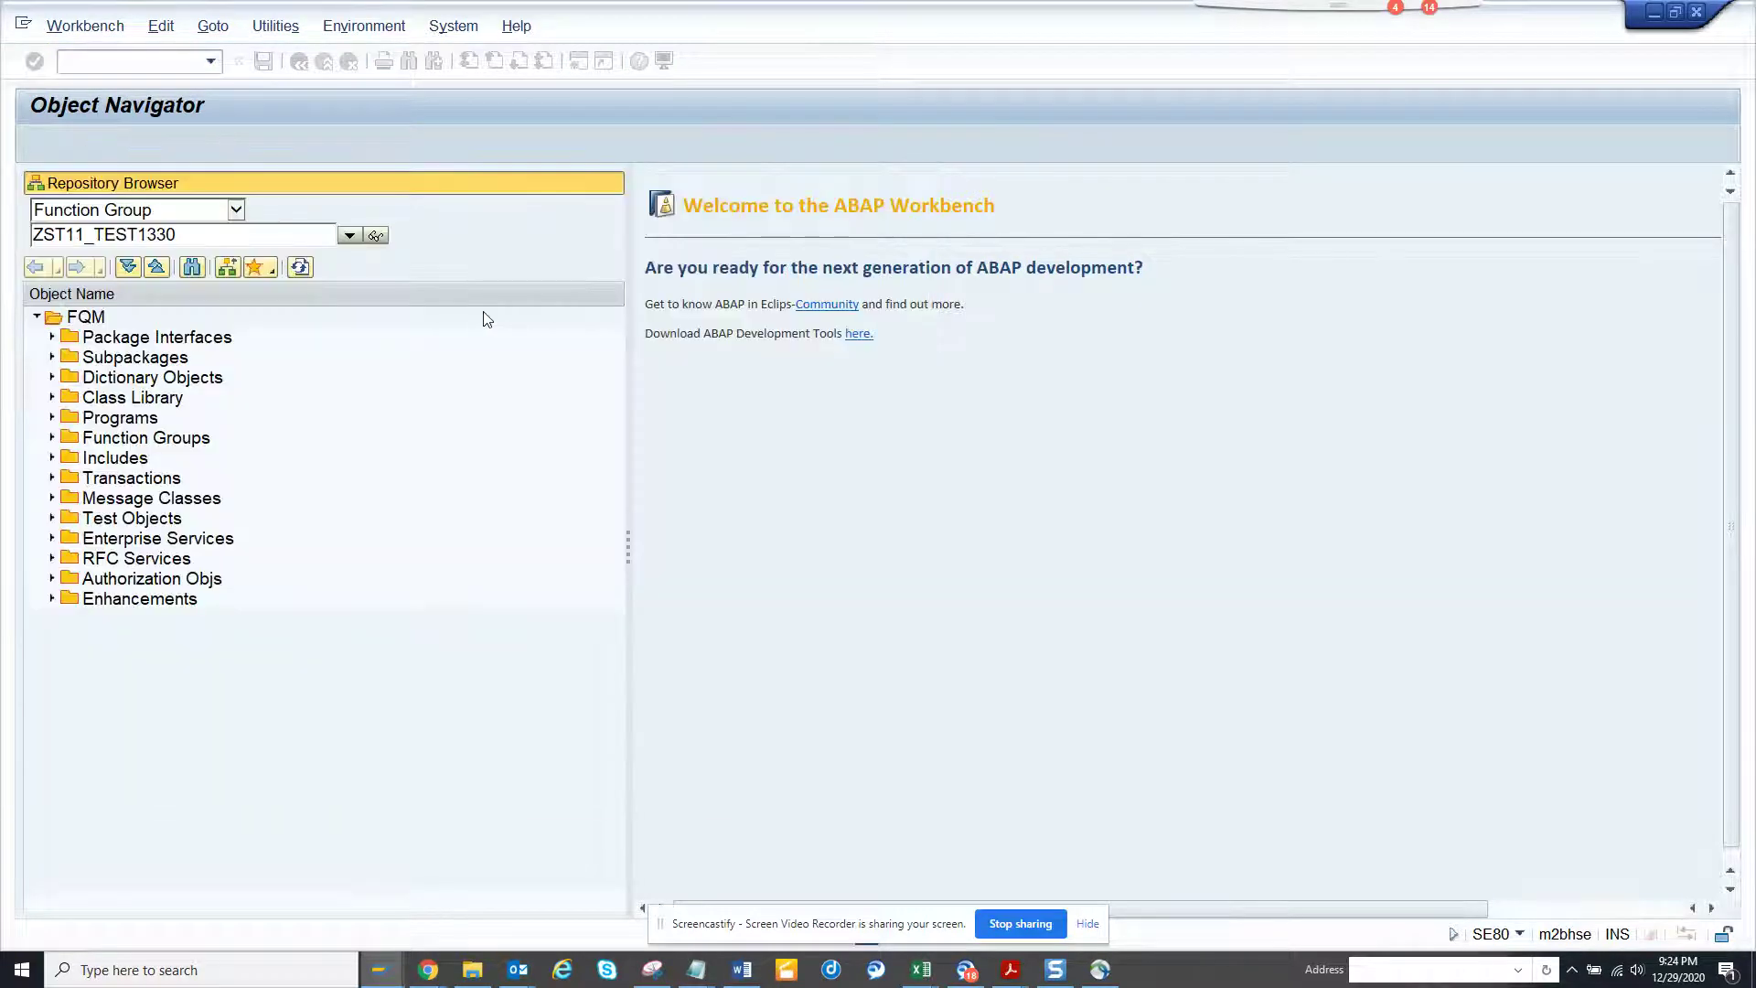
Create function group ZST11_TEST1330 with short text 'Function Grou' as a local object.
{"action": "left_click", "coordinate": [375, 236]}
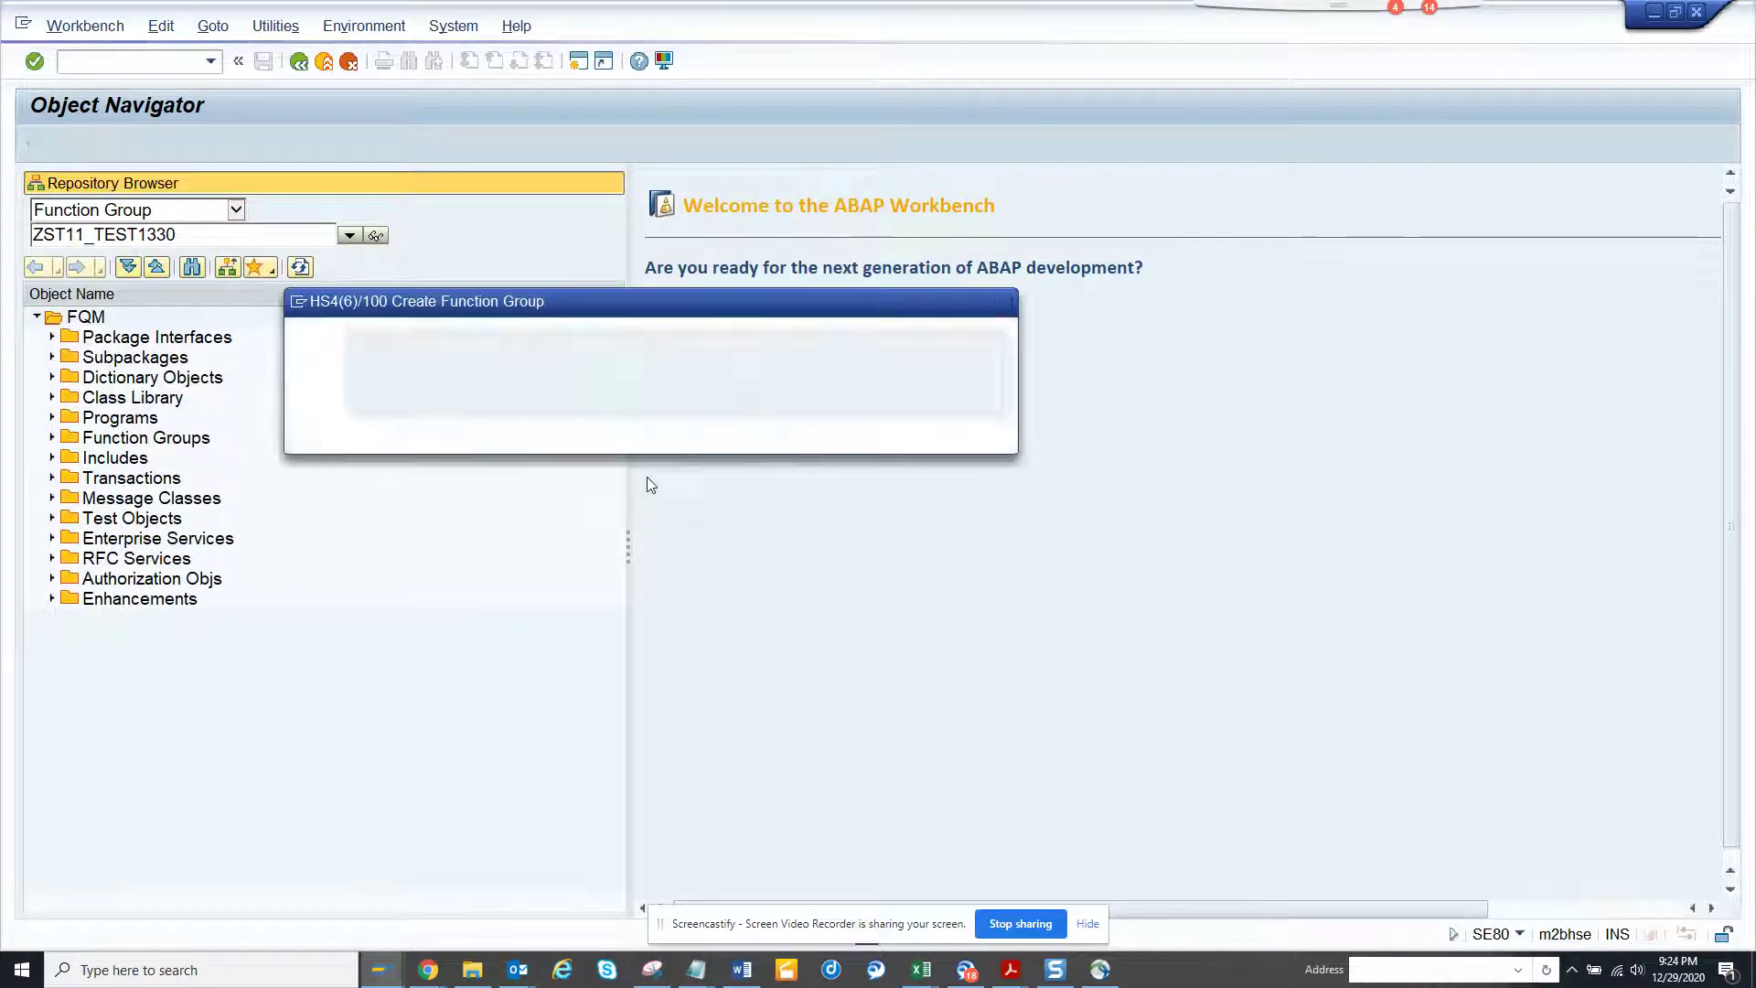
{"action": "left_click", "coordinate": [443, 433]}
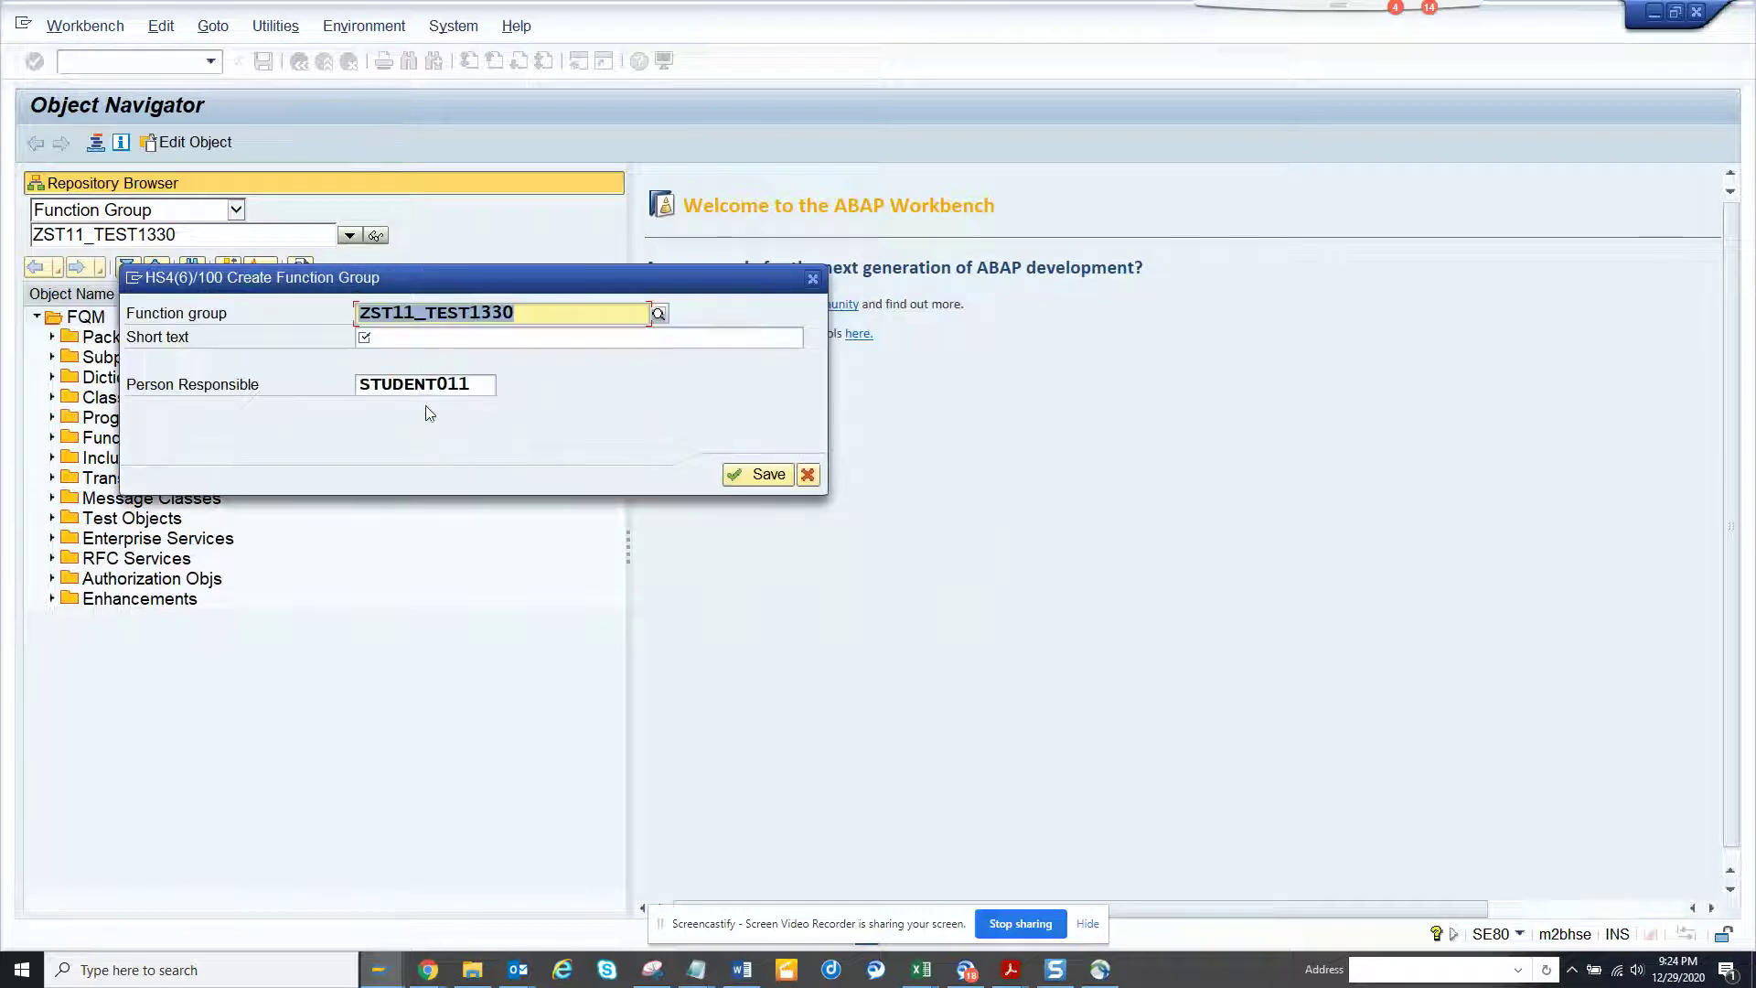
{"action": "left_click", "coordinate": [429, 339]}
{"action": "type", "text": "Fu"}
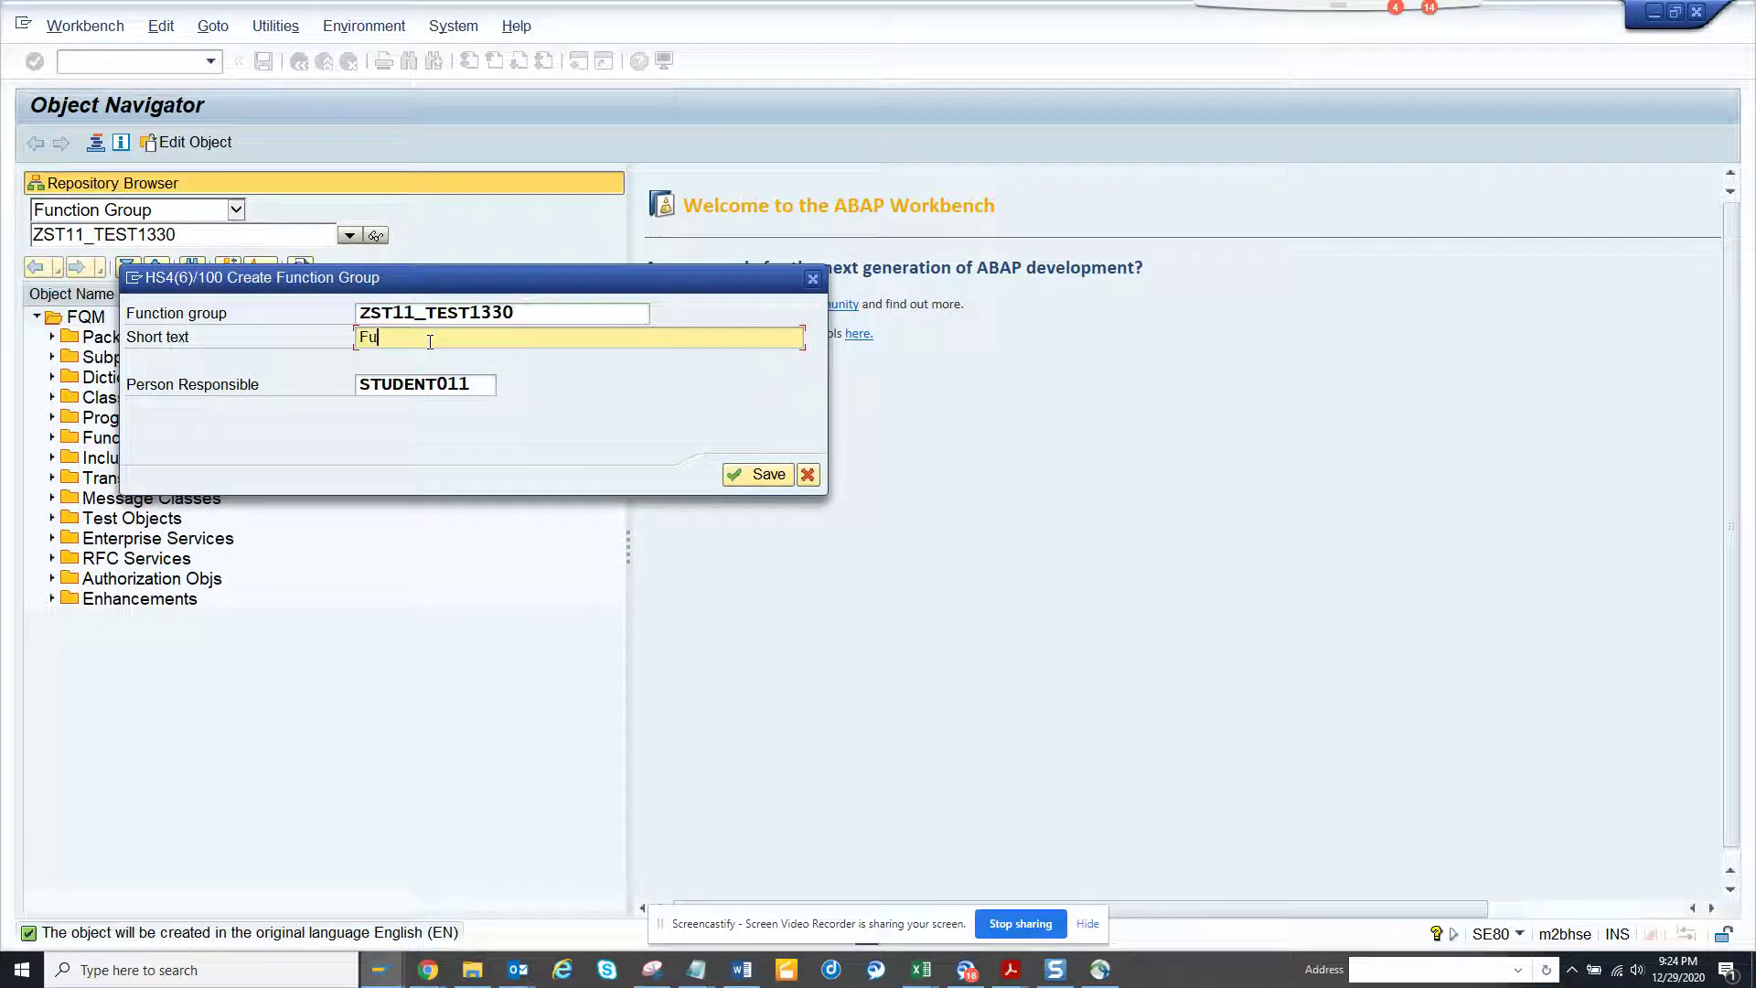
{"action": "type", "text": "nction Group"}
{"action": "key", "text": "Return"}
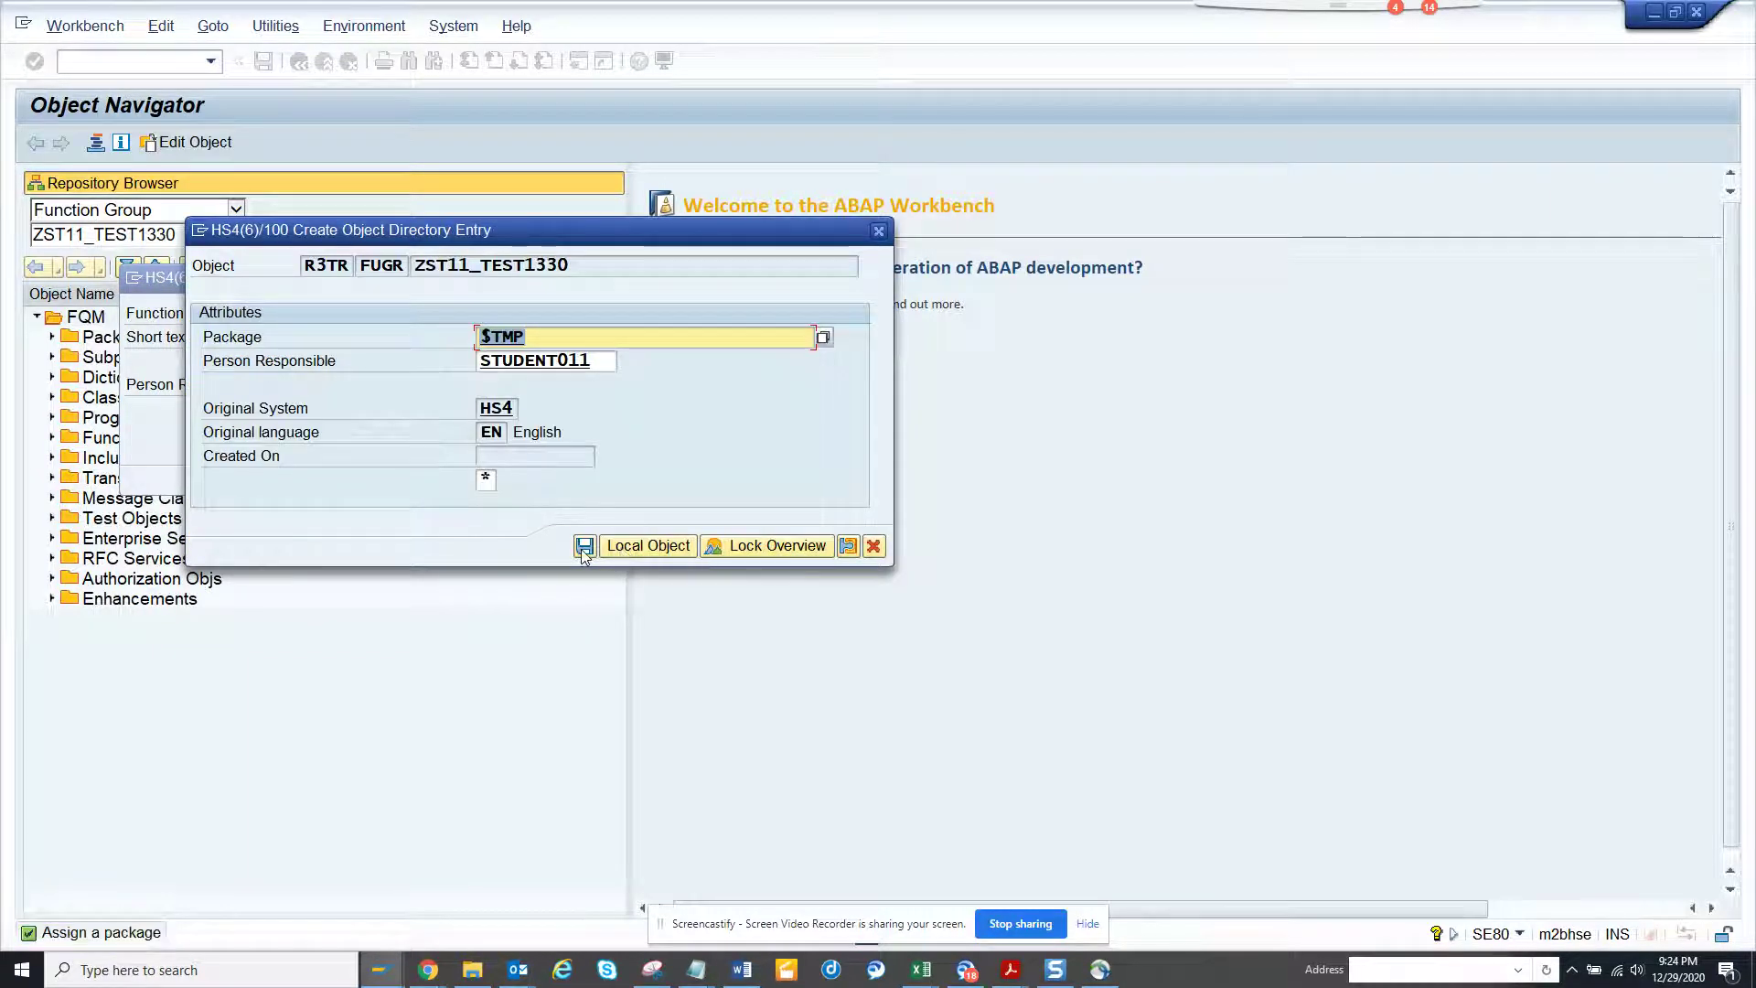
{"action": "left_click", "coordinate": [621, 546]}
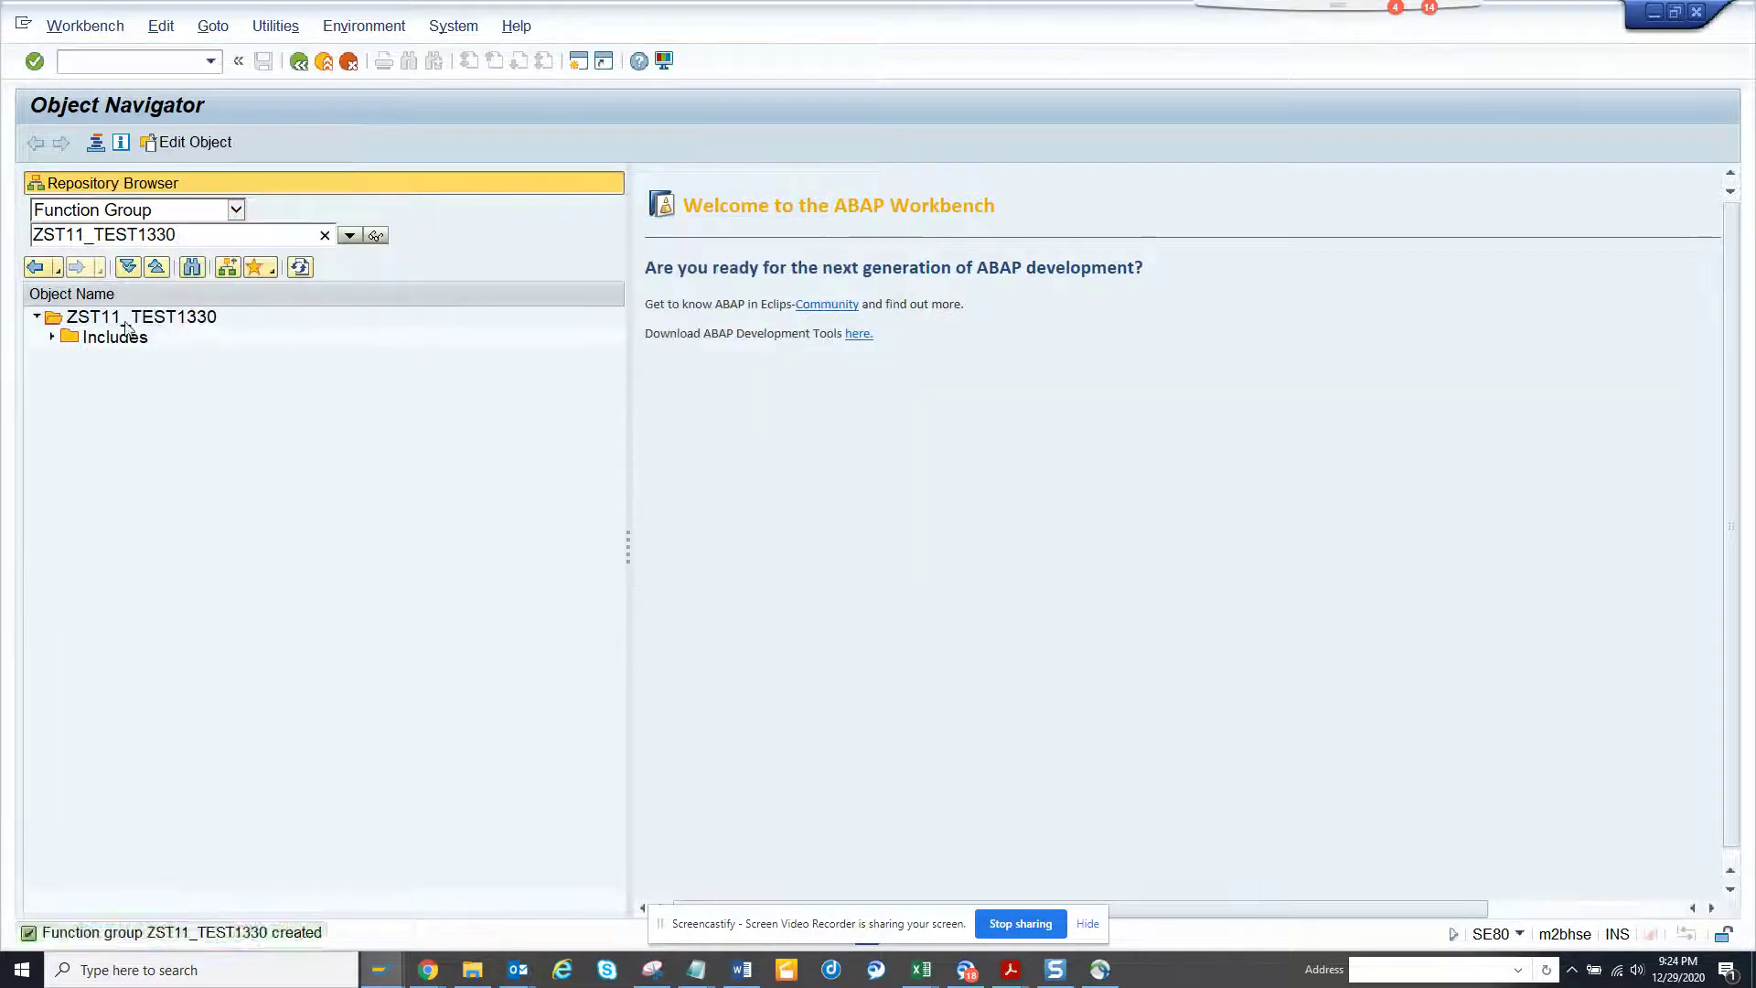
Activate function group ZST11_TEST1330 and copy the table name in the maintenance generator.
{"action": "left_click", "coordinate": [125, 325]}
{"action": "right_click", "coordinate": [126, 325]}
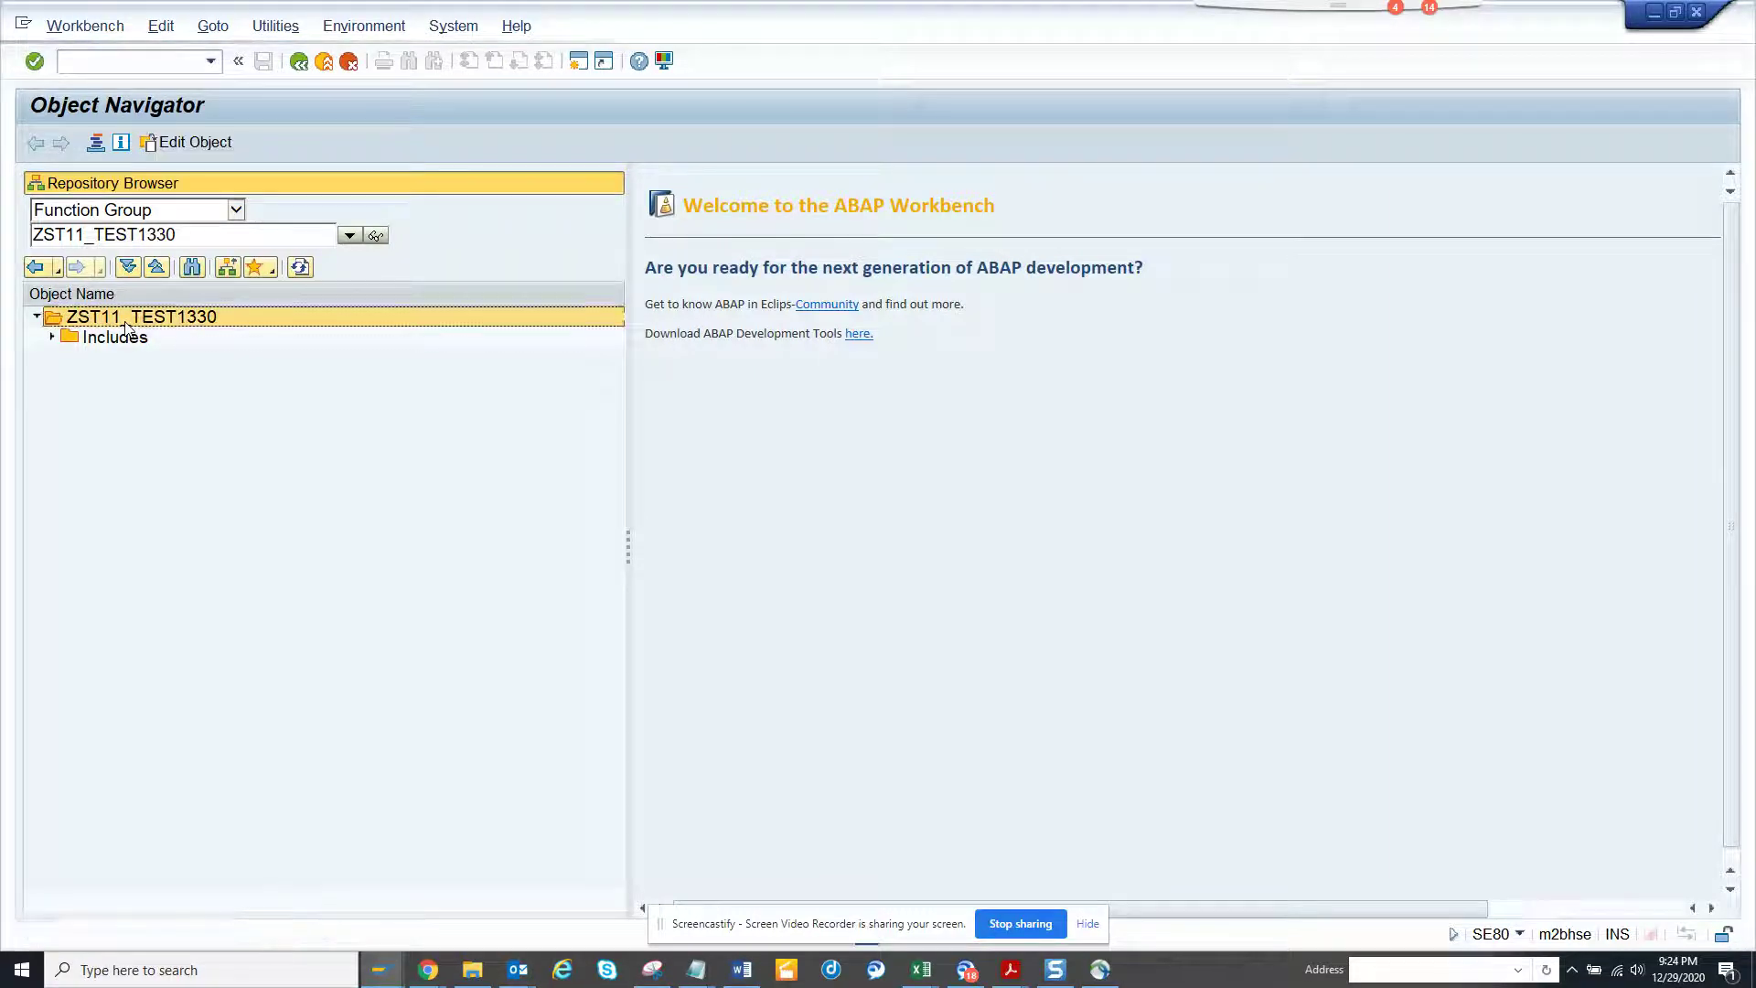
{"action": "left_click", "coordinate": [205, 443]}
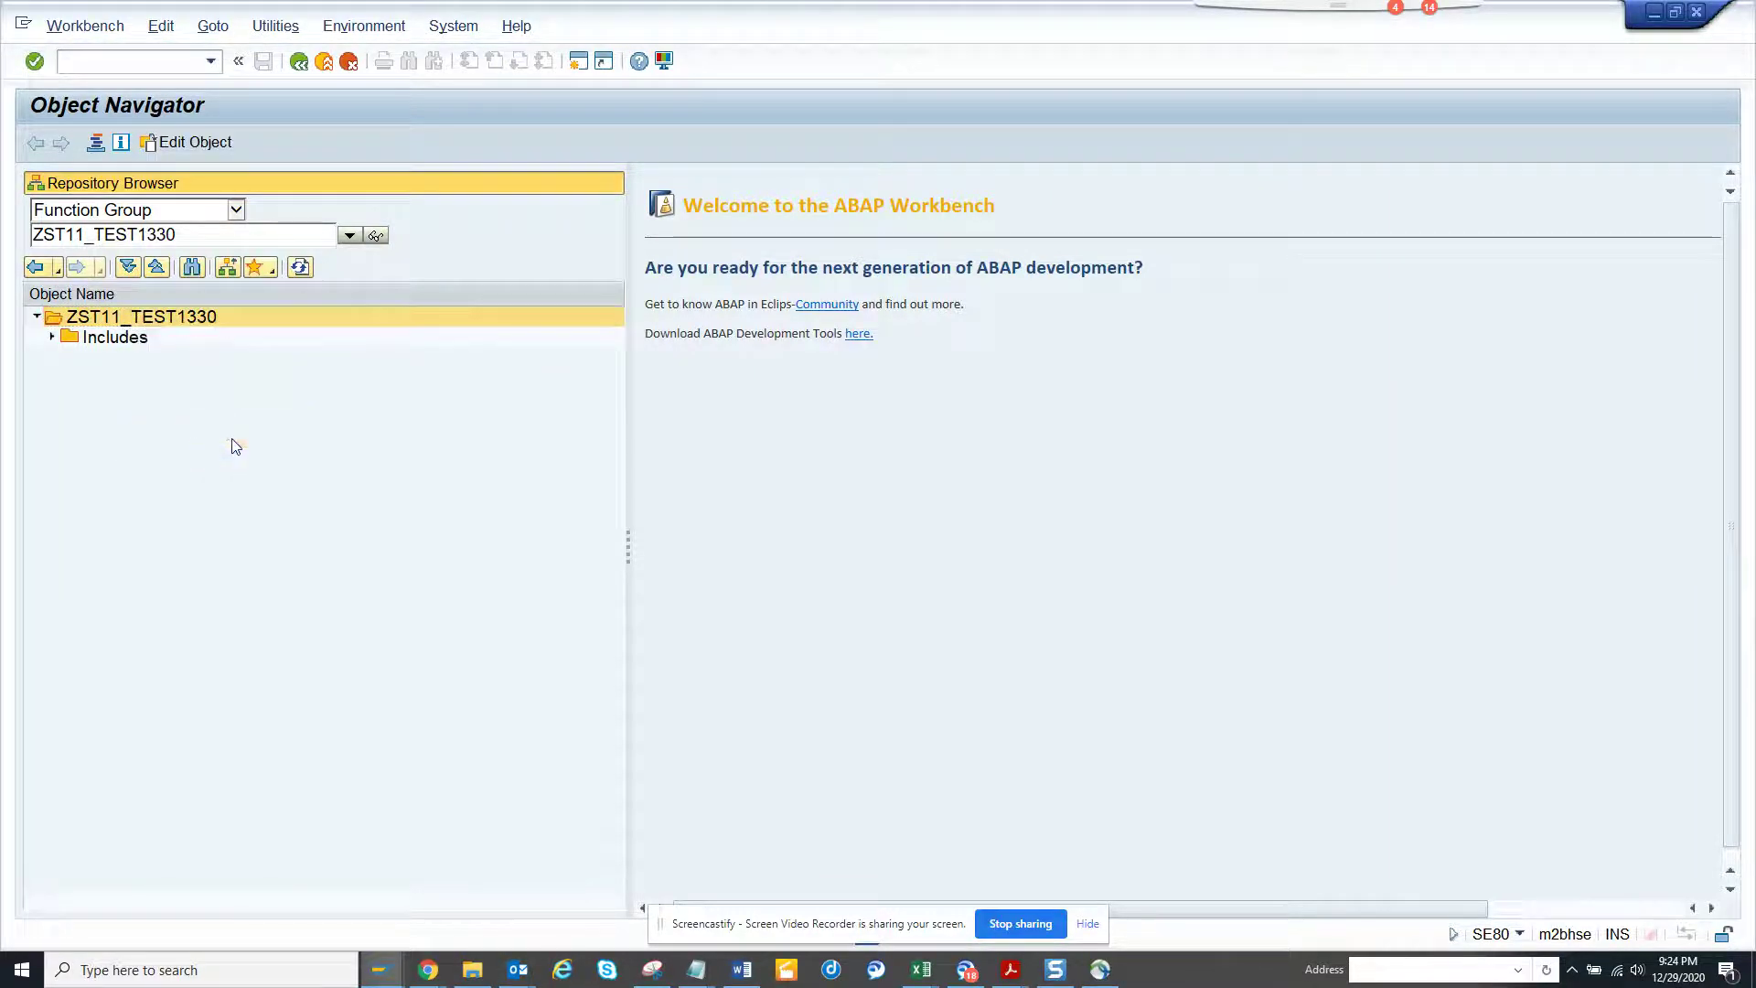
{"action": "key", "text": "Return"}
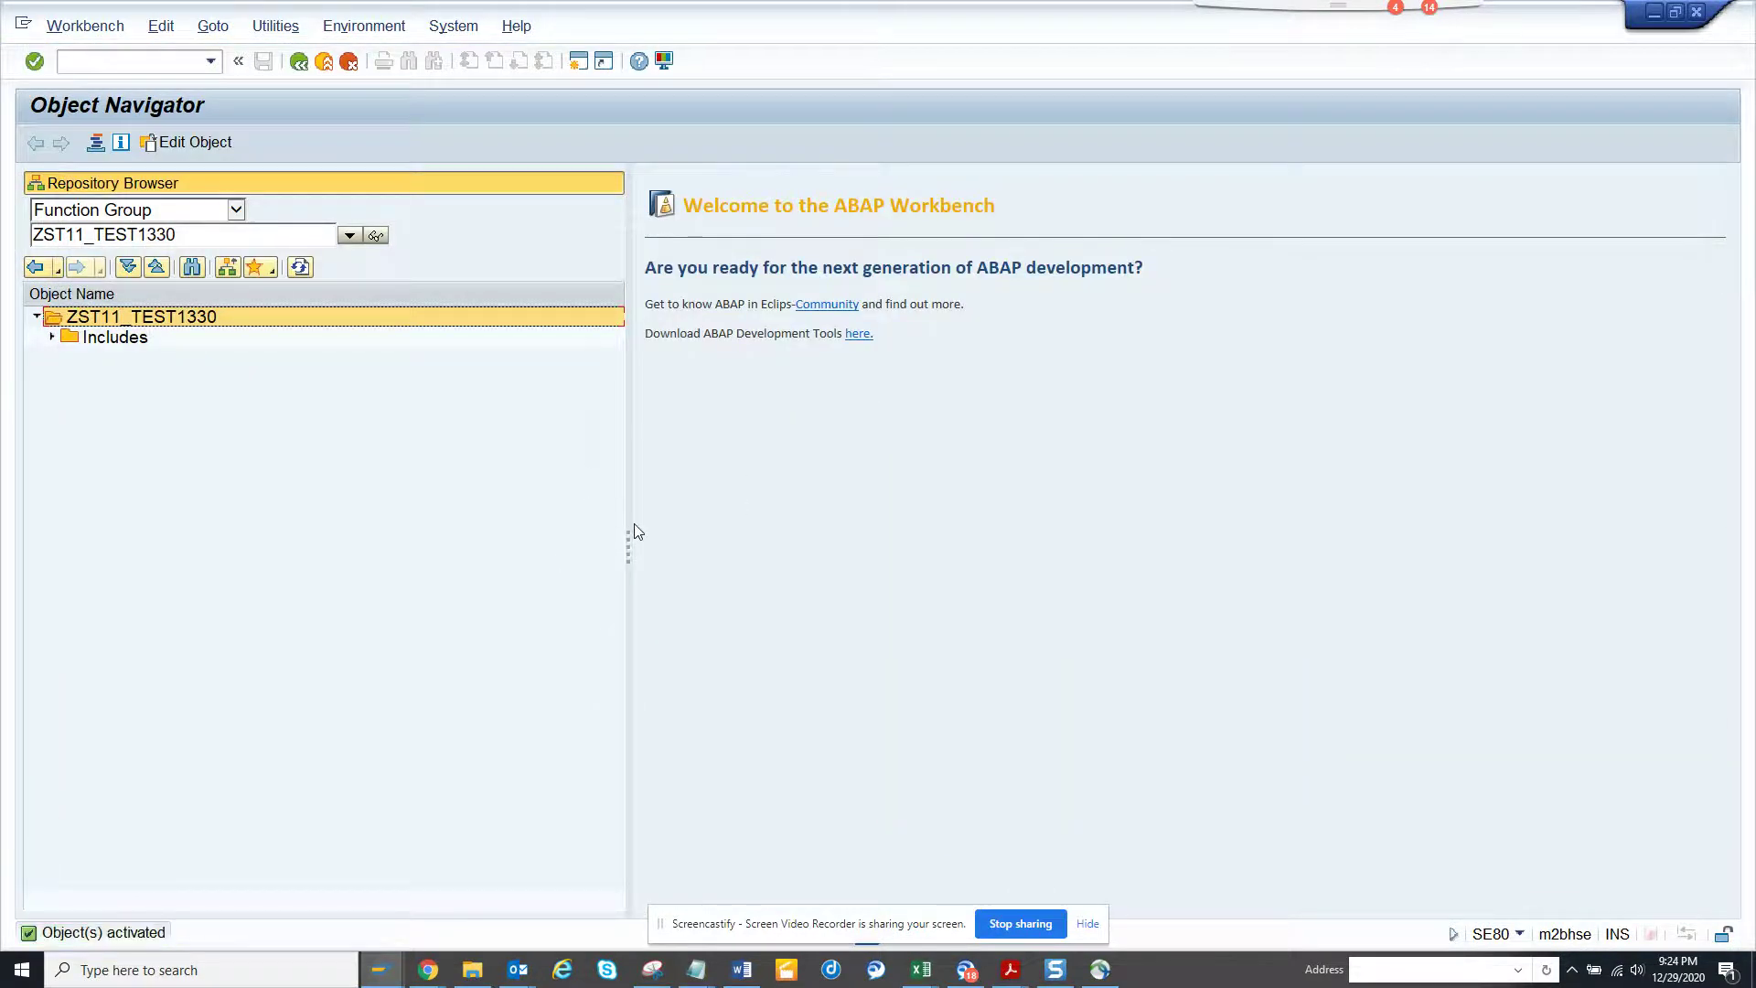
{"action": "key", "text": "alt+Tab"}
{"action": "left_click_drag", "start_coordinate": [421, 182], "coordinate": [128, 183]}
{"action": "key", "text": "ctrl+c"}
Enter function group ZST11_TEST1330, one-step maintenance and overview screen 9001.
{"action": "left_click", "coordinate": [128, 183]}
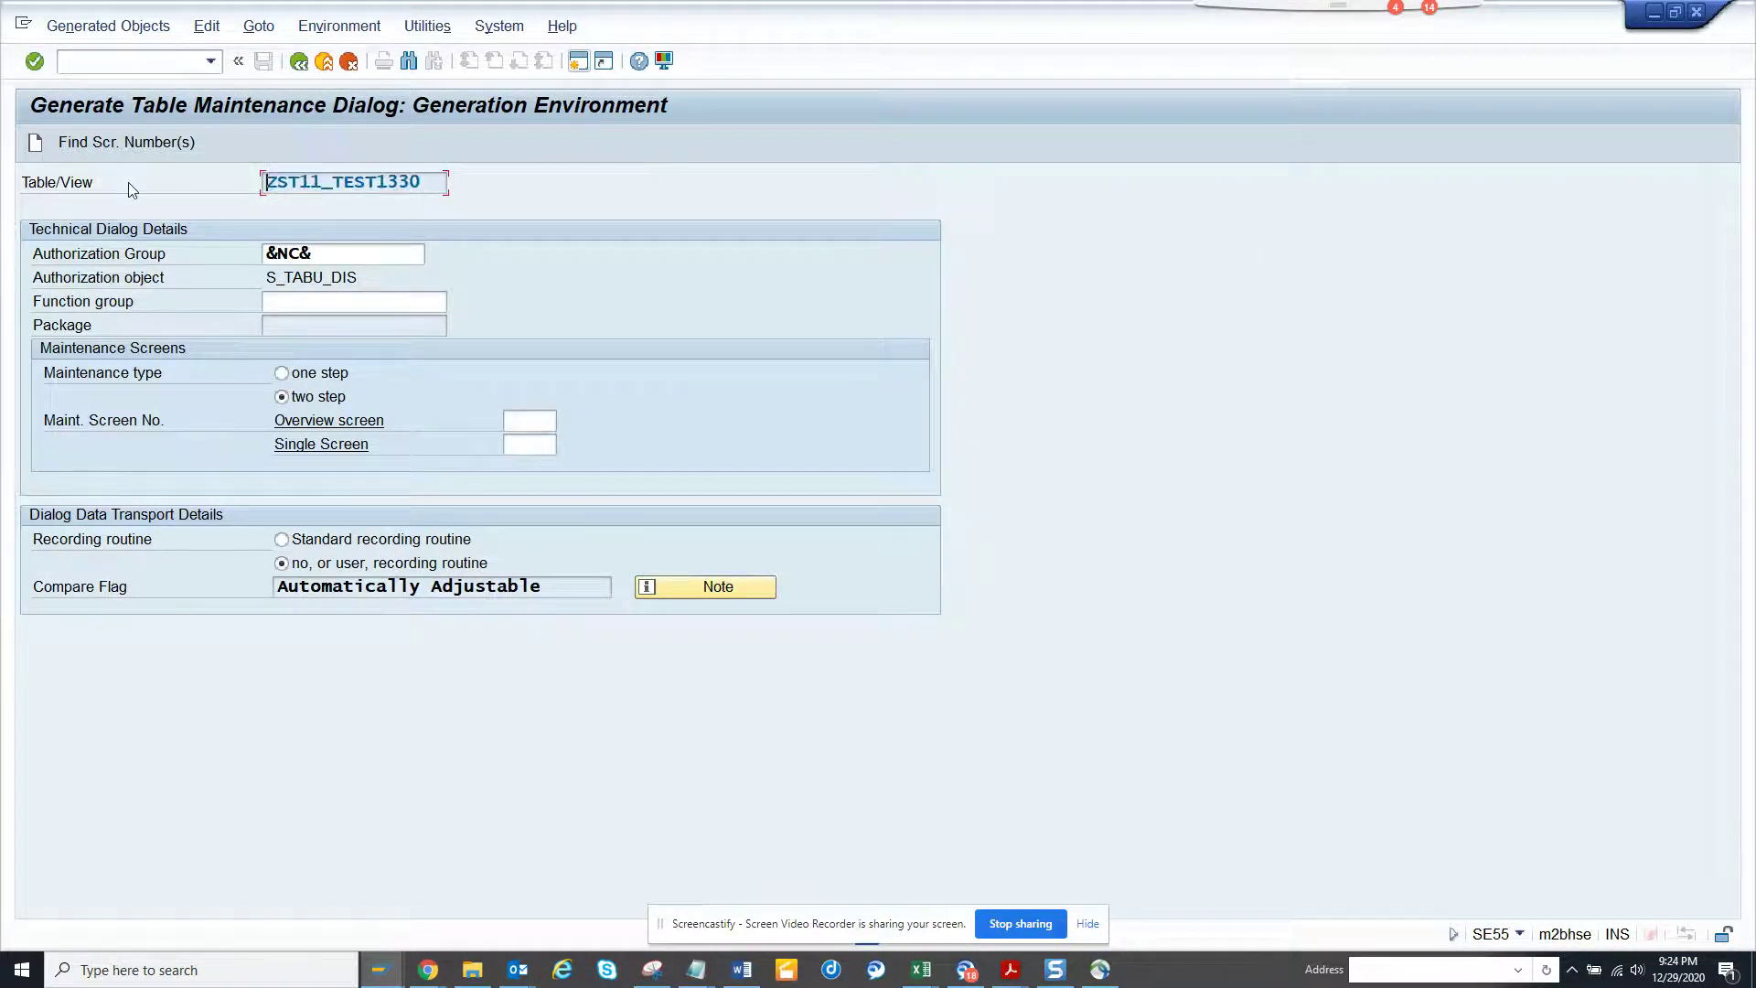
{"action": "left_click", "coordinate": [327, 300]}
{"action": "key", "text": "ctrl+v"}
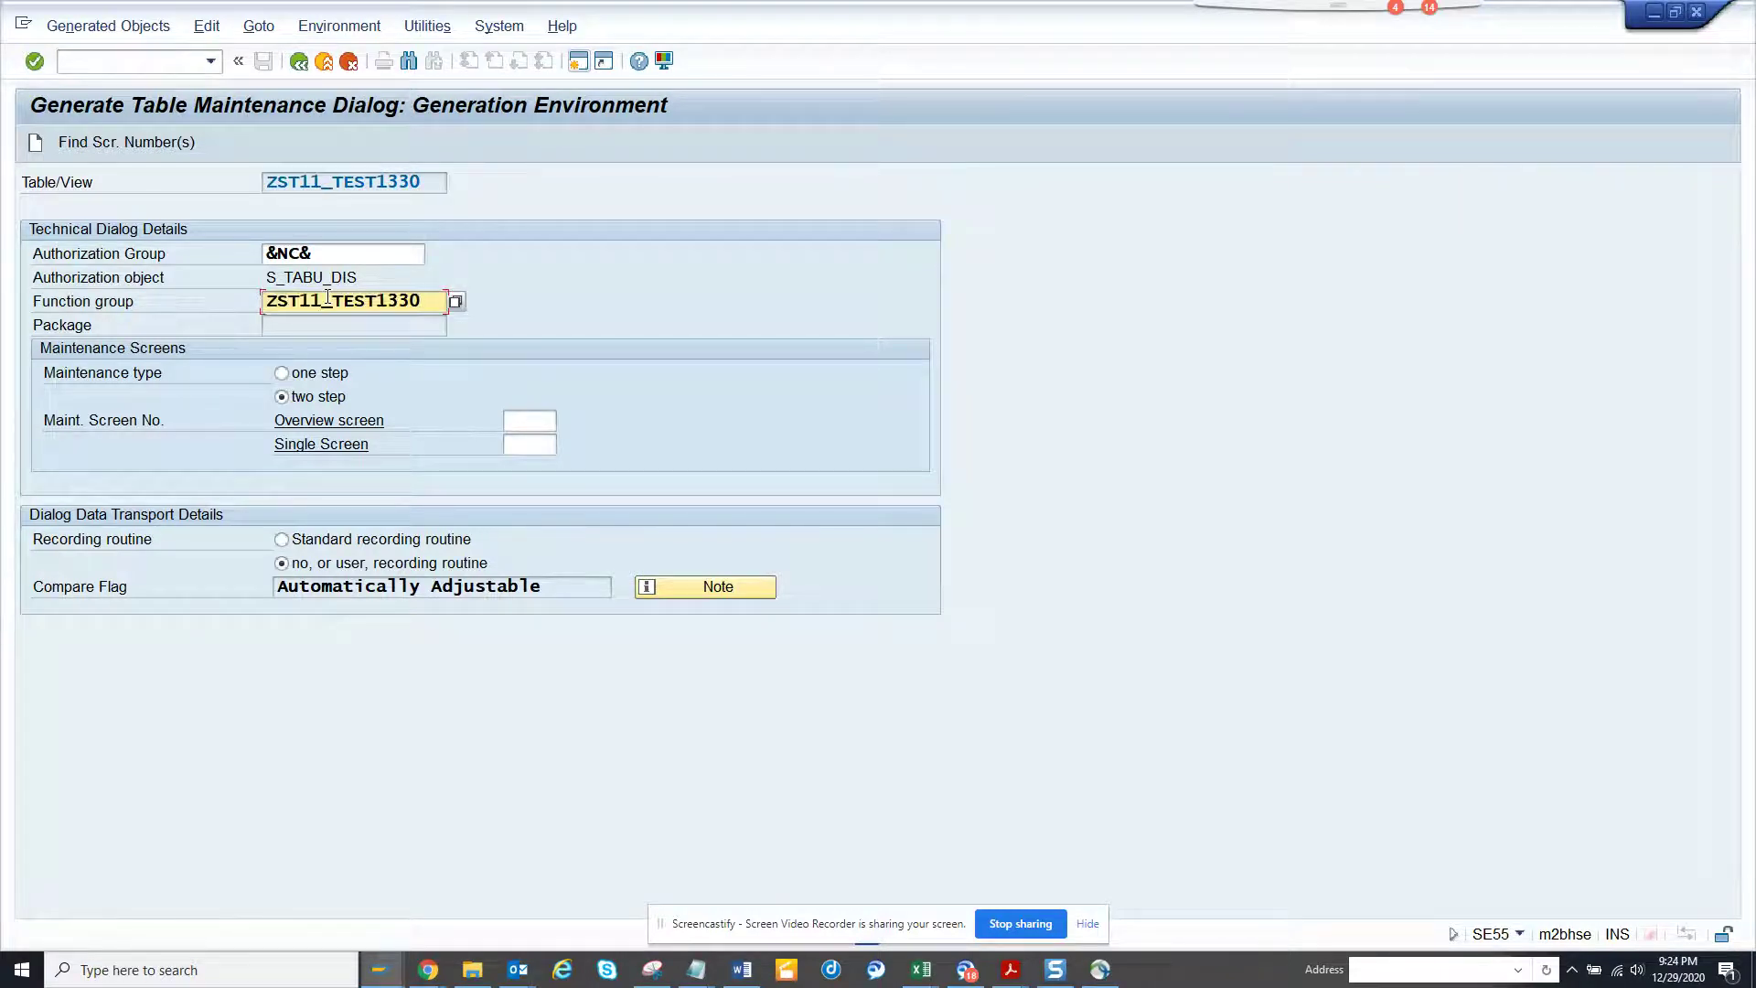
{"action": "left_click", "coordinate": [321, 377]}
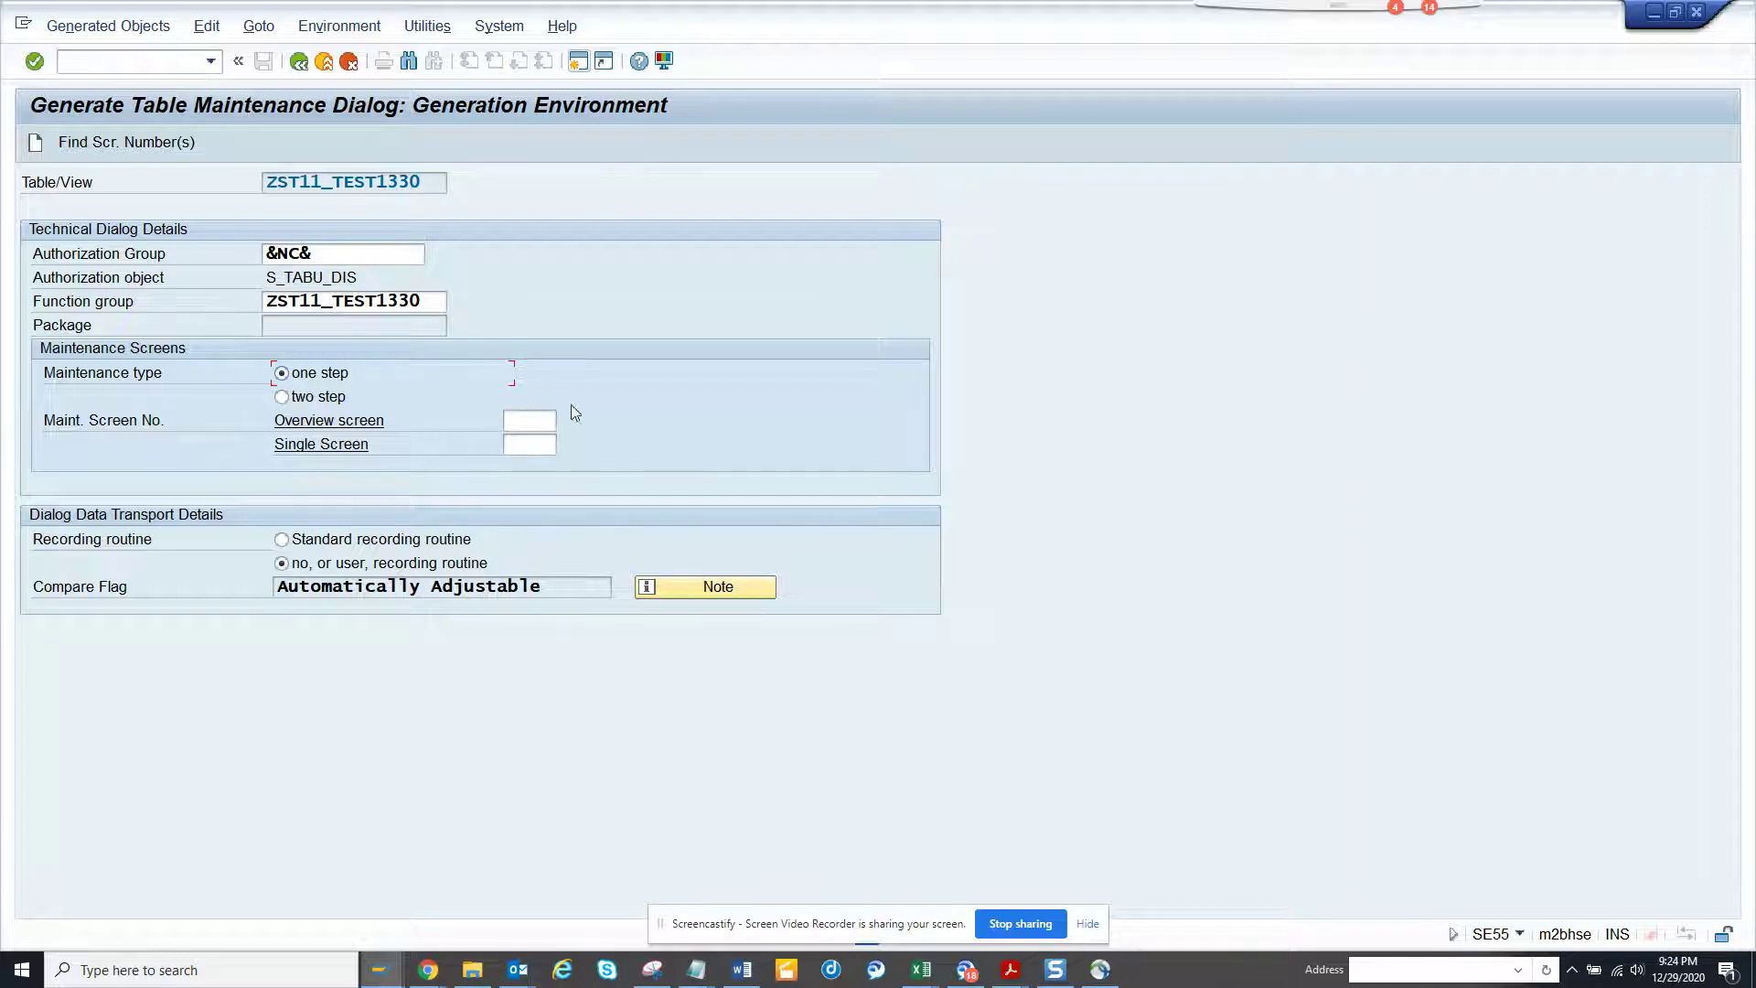
{"action": "left_click", "coordinate": [537, 419]}
{"action": "type", "text": "9"}
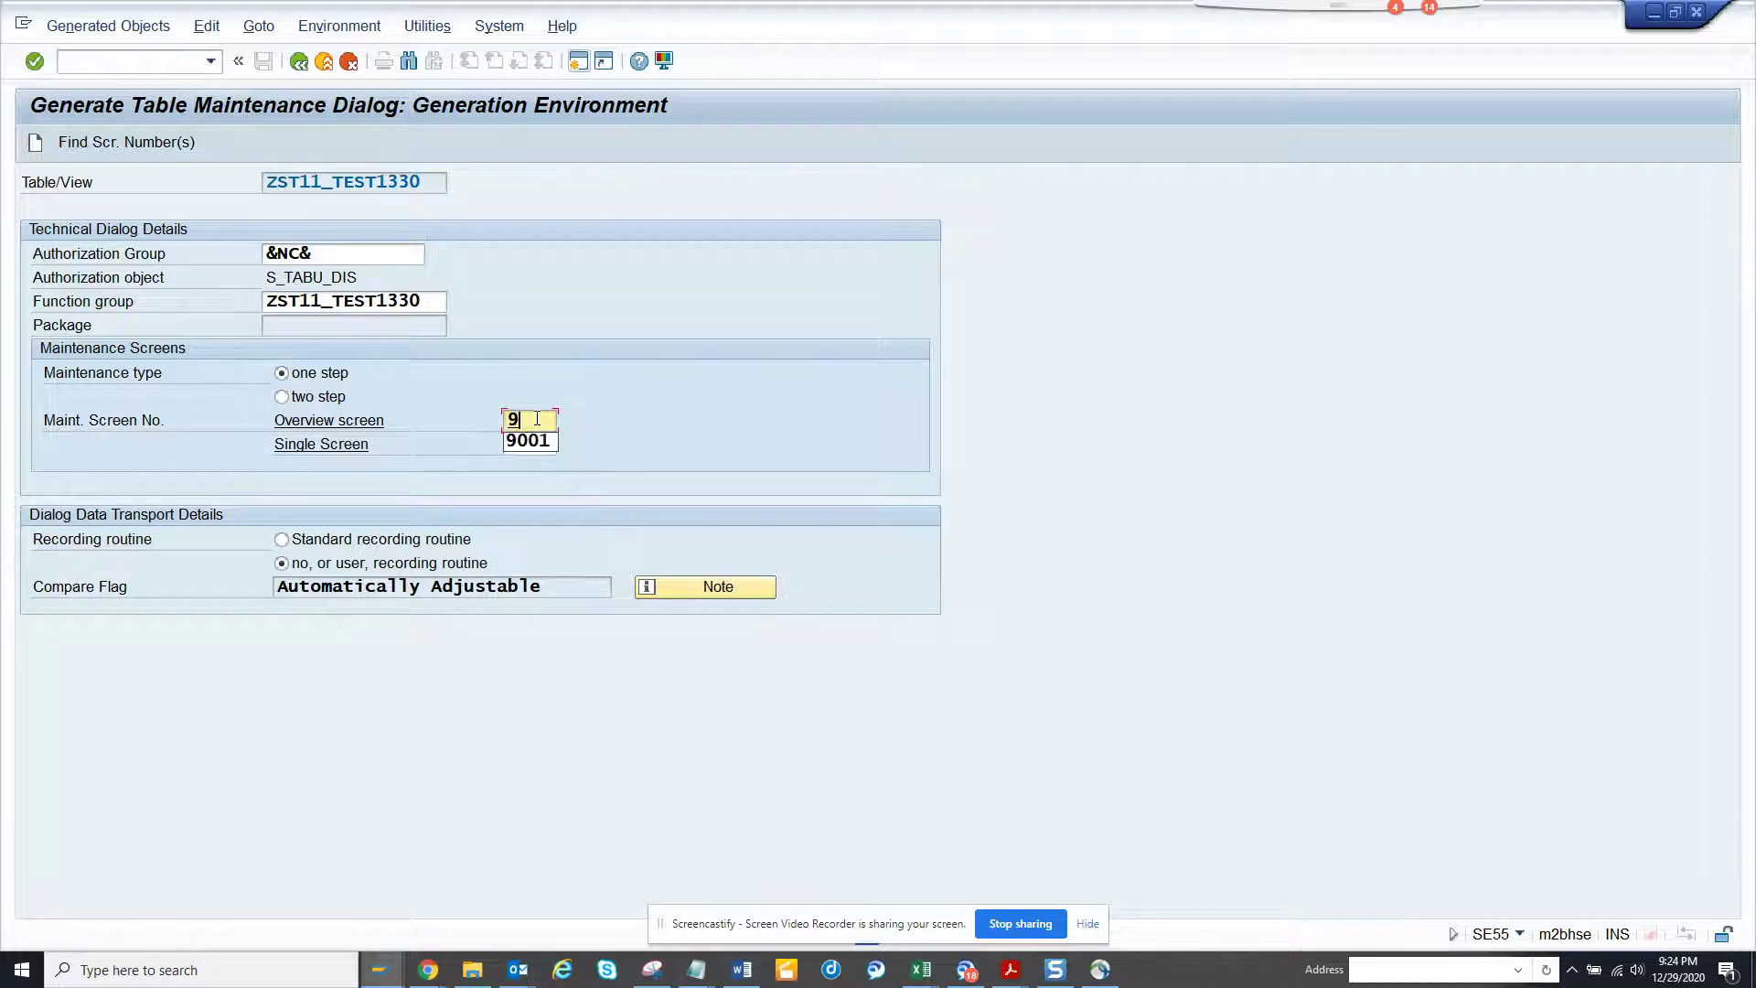
{"action": "type", "text": "001"}
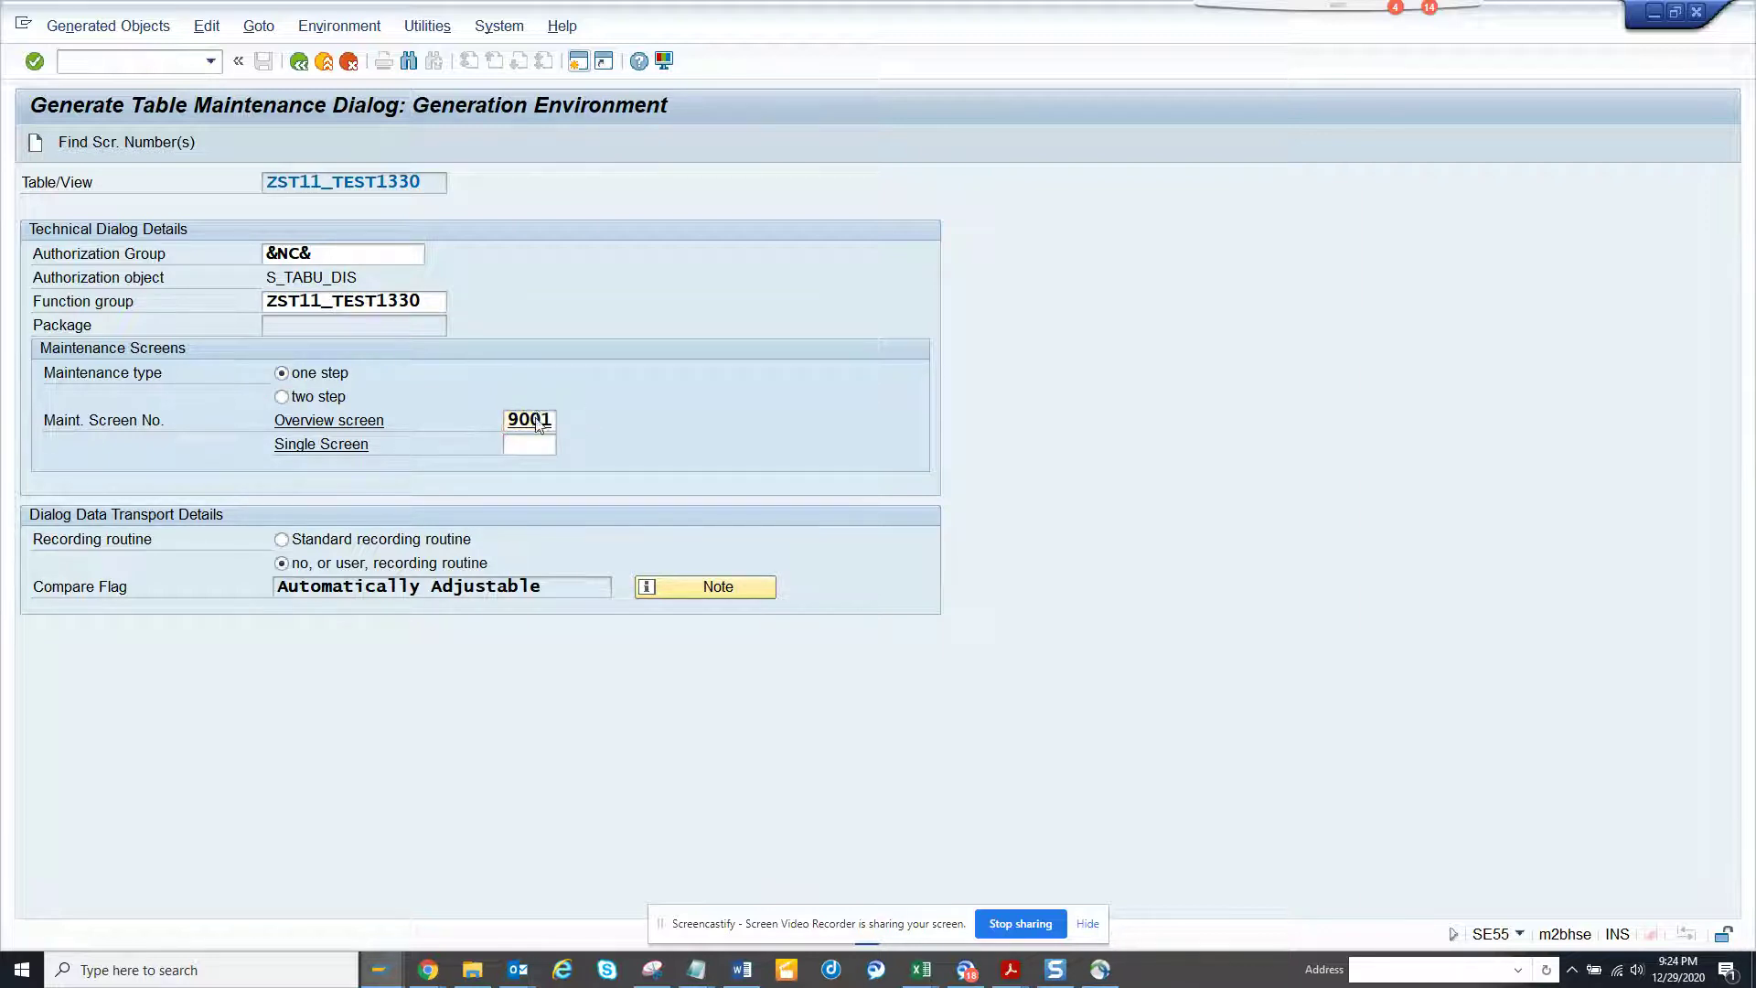
{"action": "key", "text": "Return"}
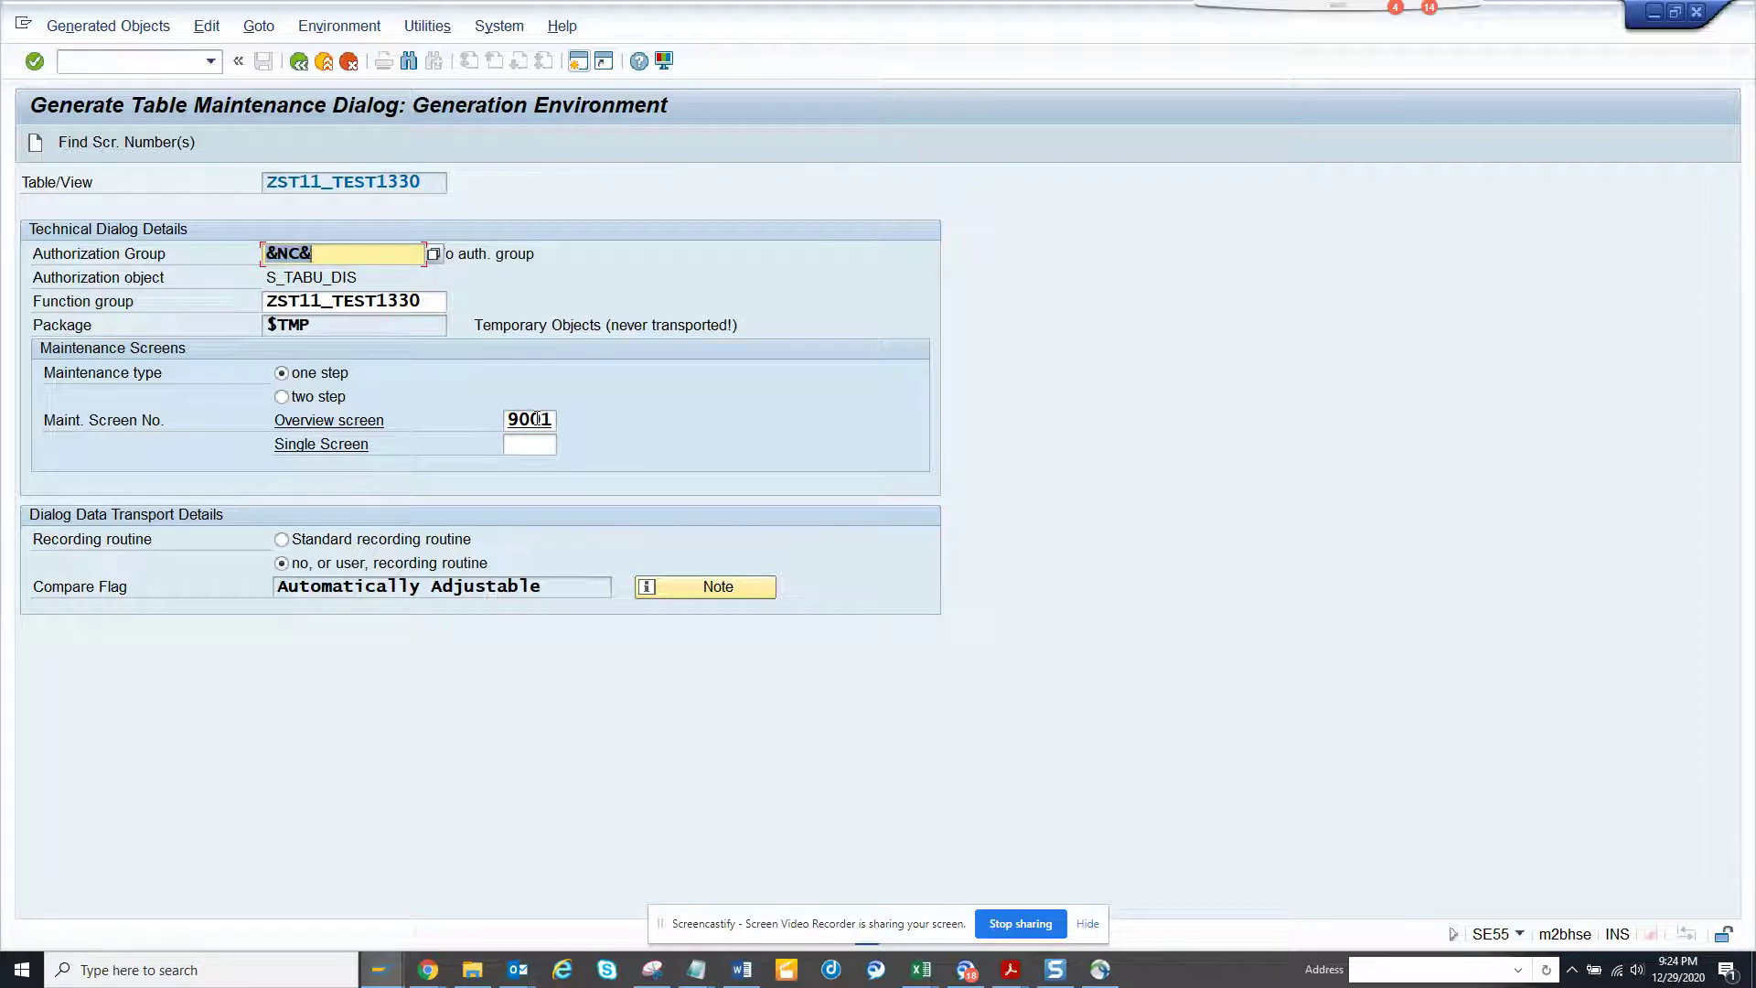
{"action": "double_click", "coordinate": [514, 422]}
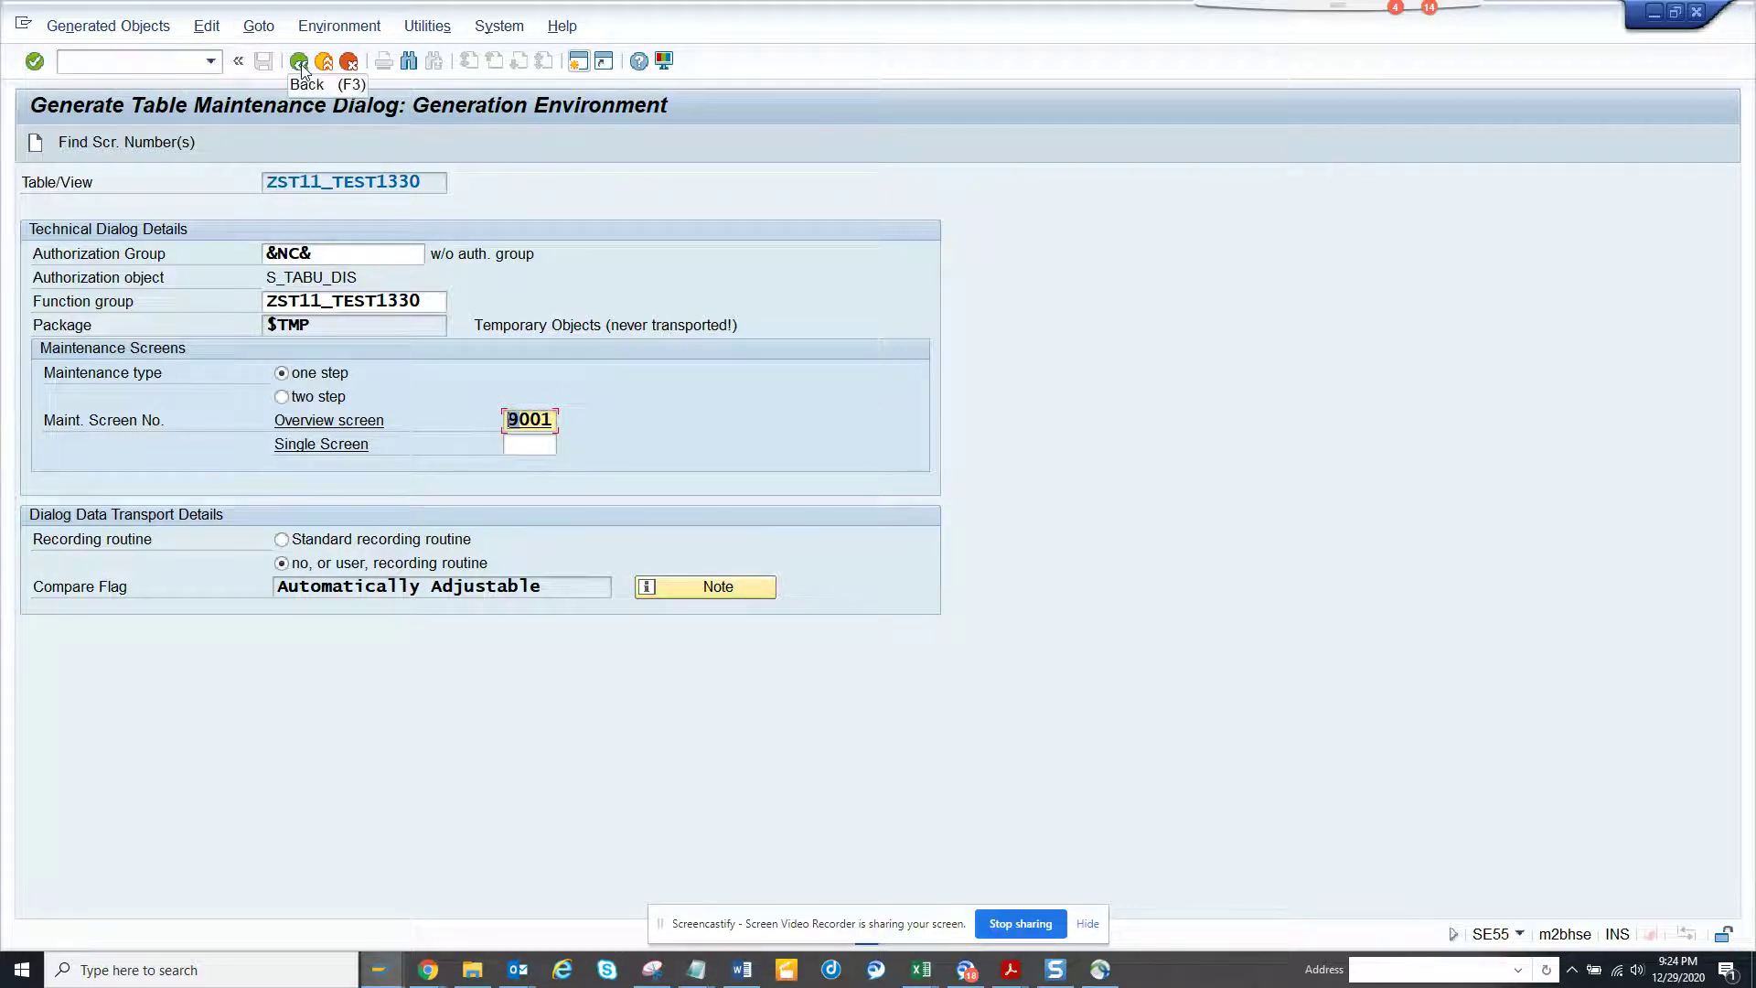
Generate the ZST11_TEST1330 maintenance dialog as a local object and return to the table definition.
{"action": "left_click", "coordinate": [37, 142]}
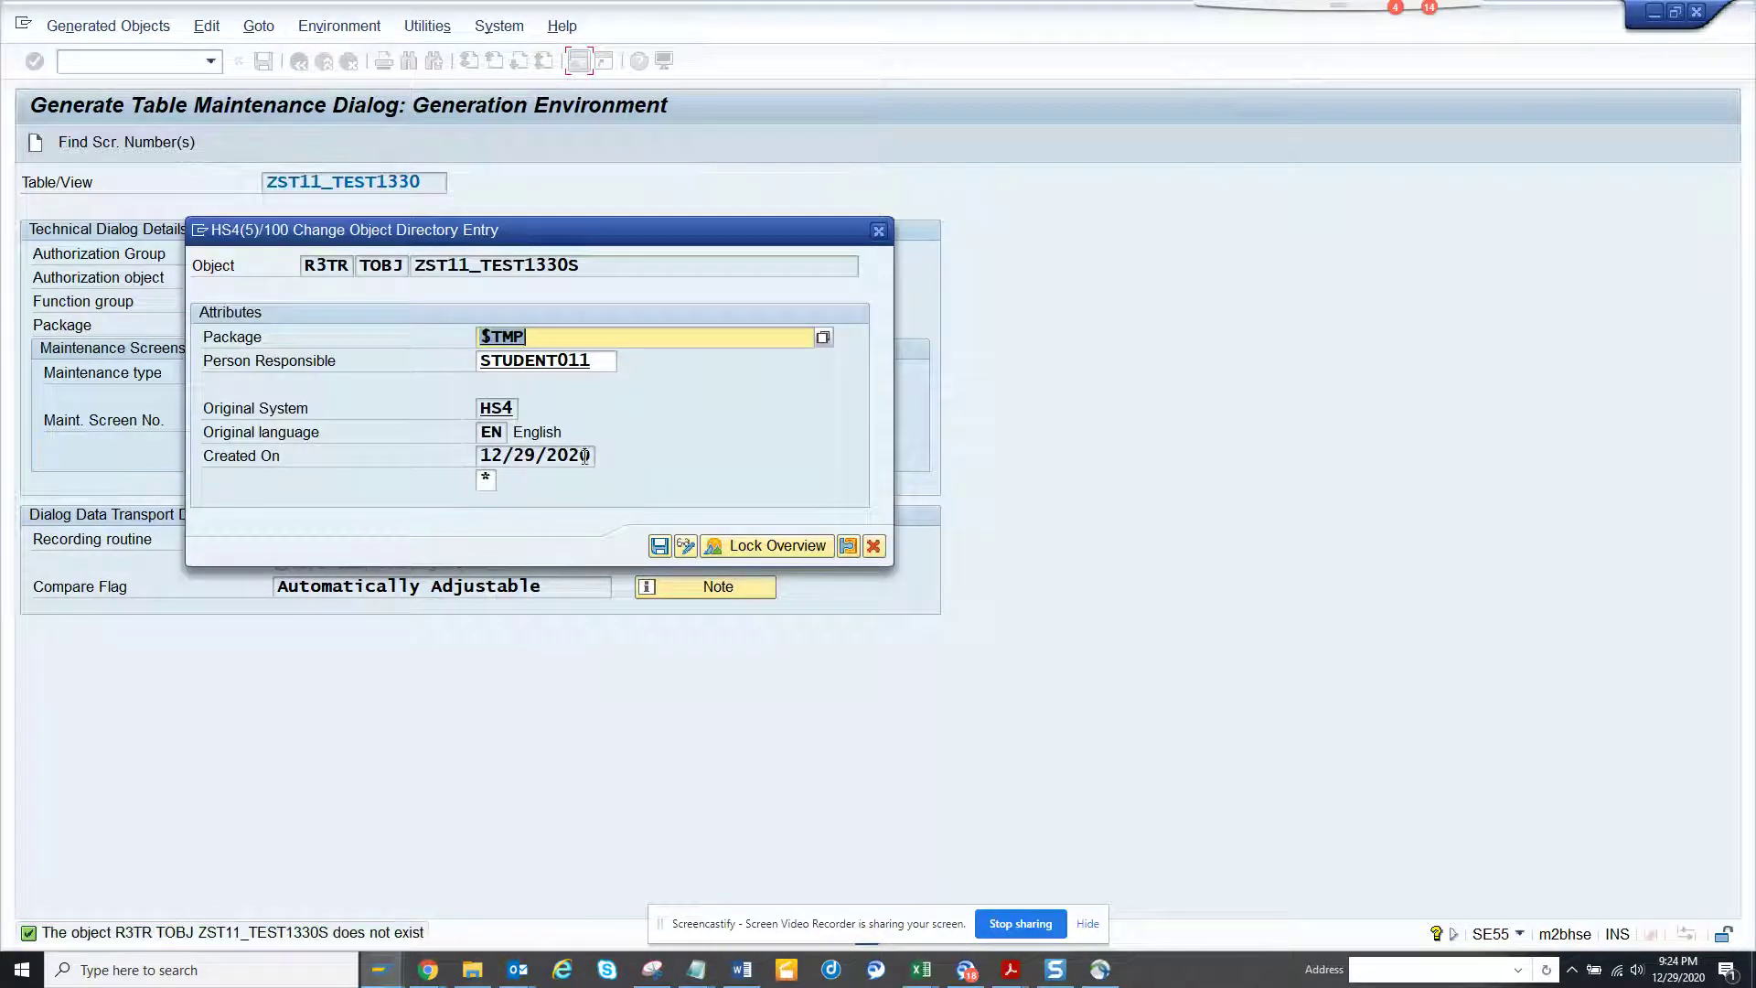
{"action": "left_click", "coordinate": [658, 545]}
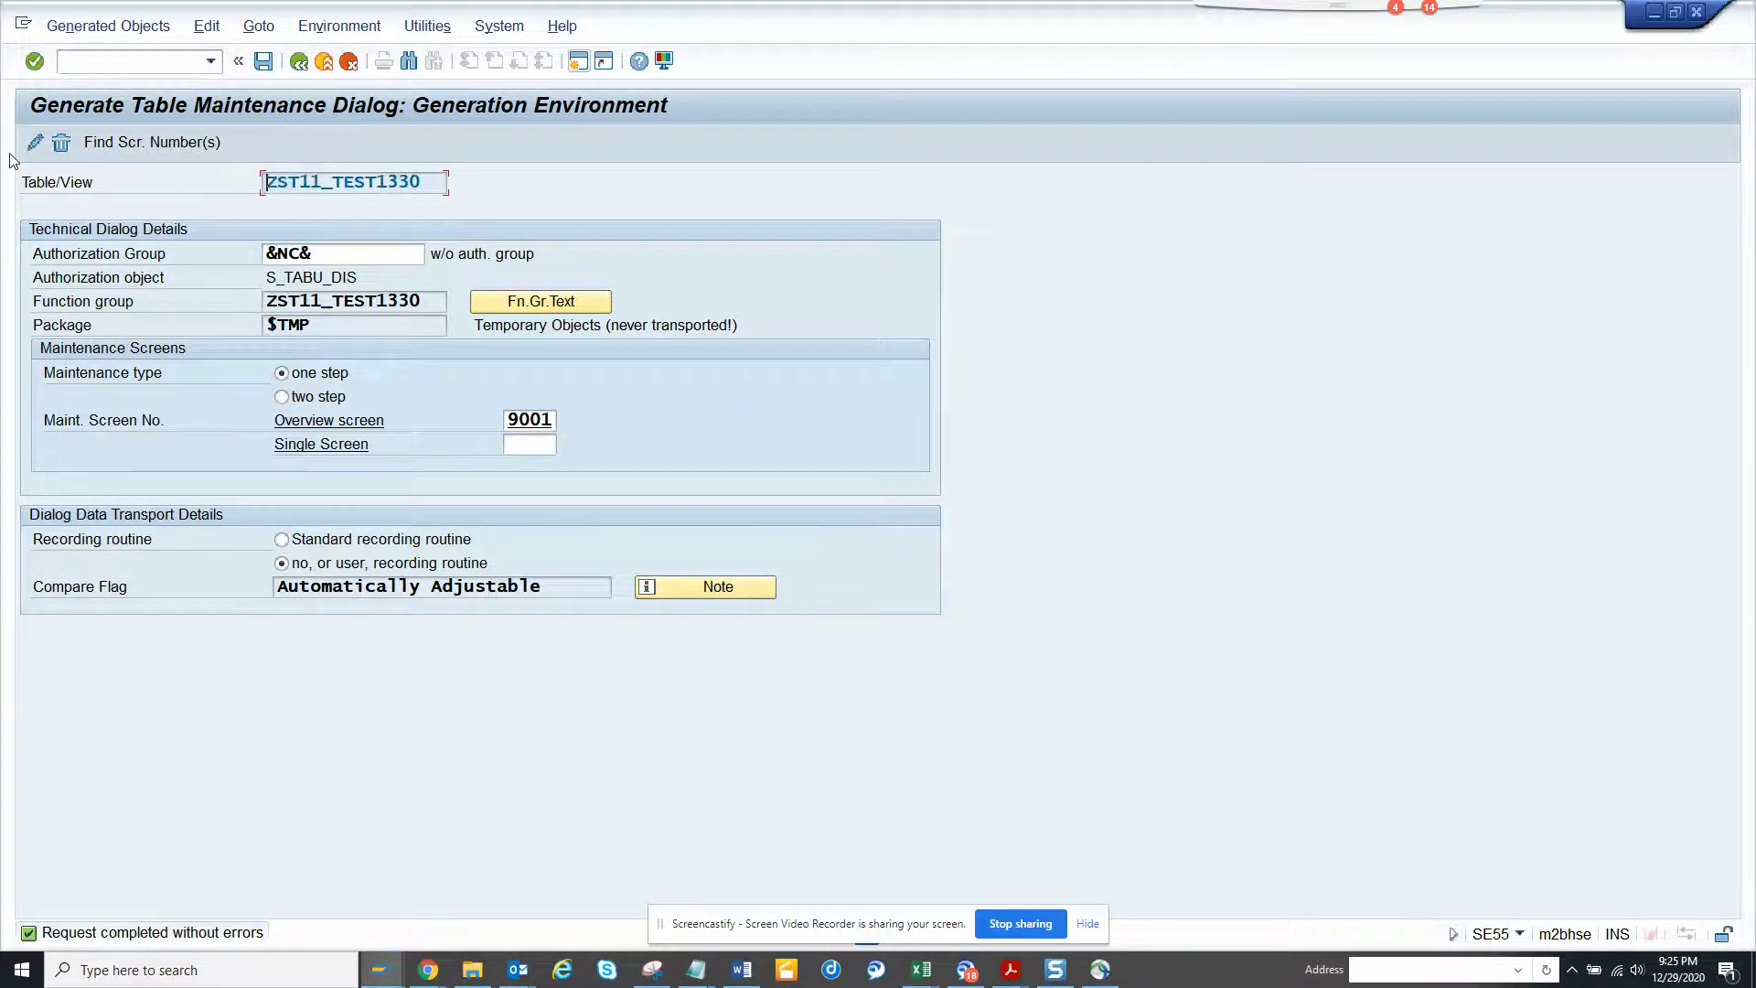
{"action": "left_click", "coordinate": [299, 62]}
Activate table ZST11_TEST1330, check the activation log, and return to SAP Easy Access.
{"action": "left_click", "coordinate": [207, 143]}
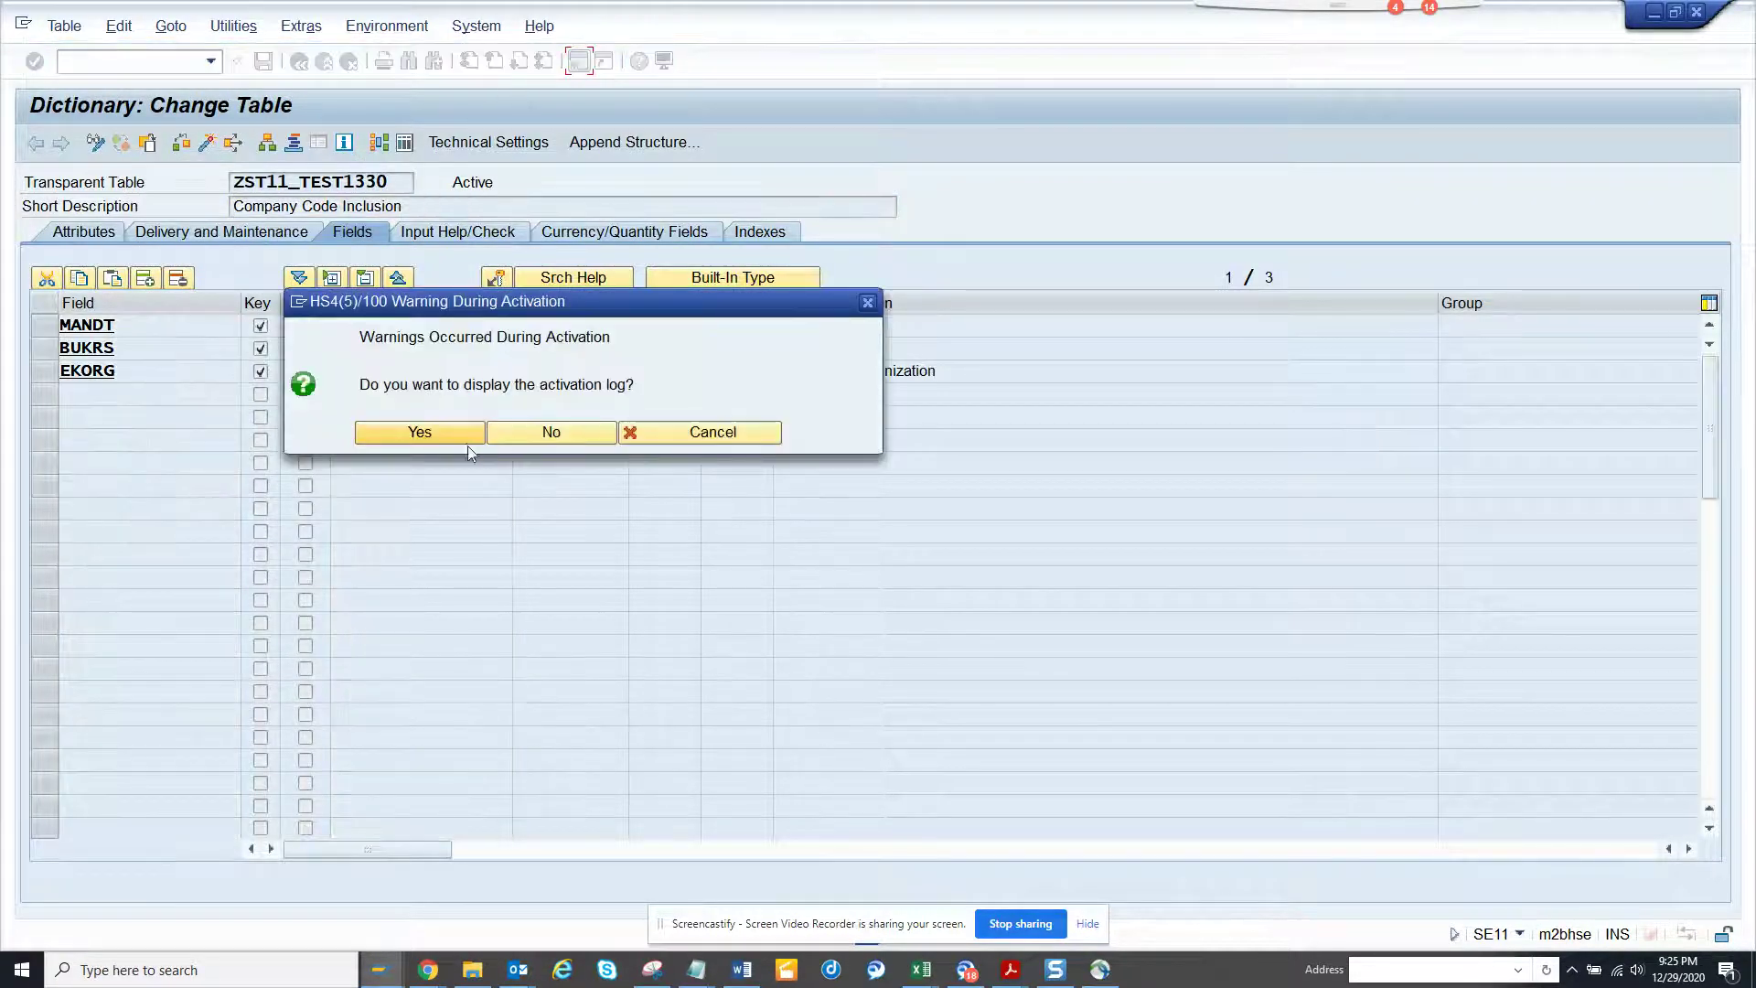
{"action": "left_click", "coordinate": [448, 439]}
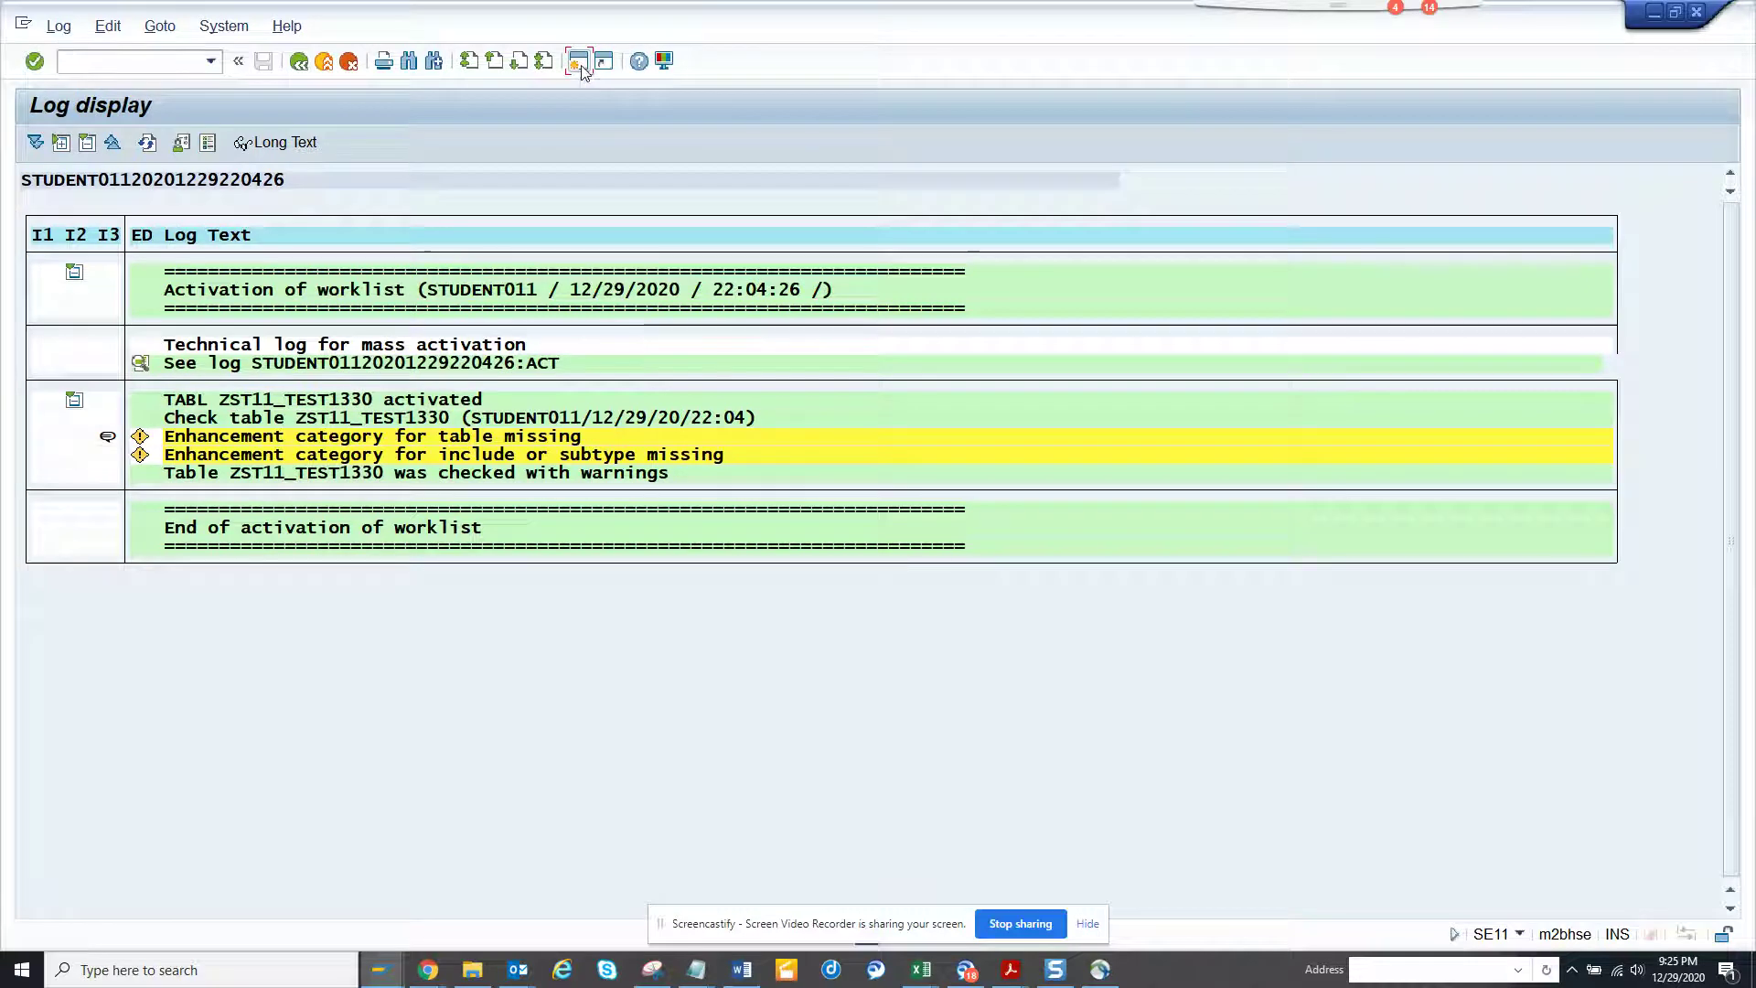
{"action": "left_click", "coordinate": [299, 60]}
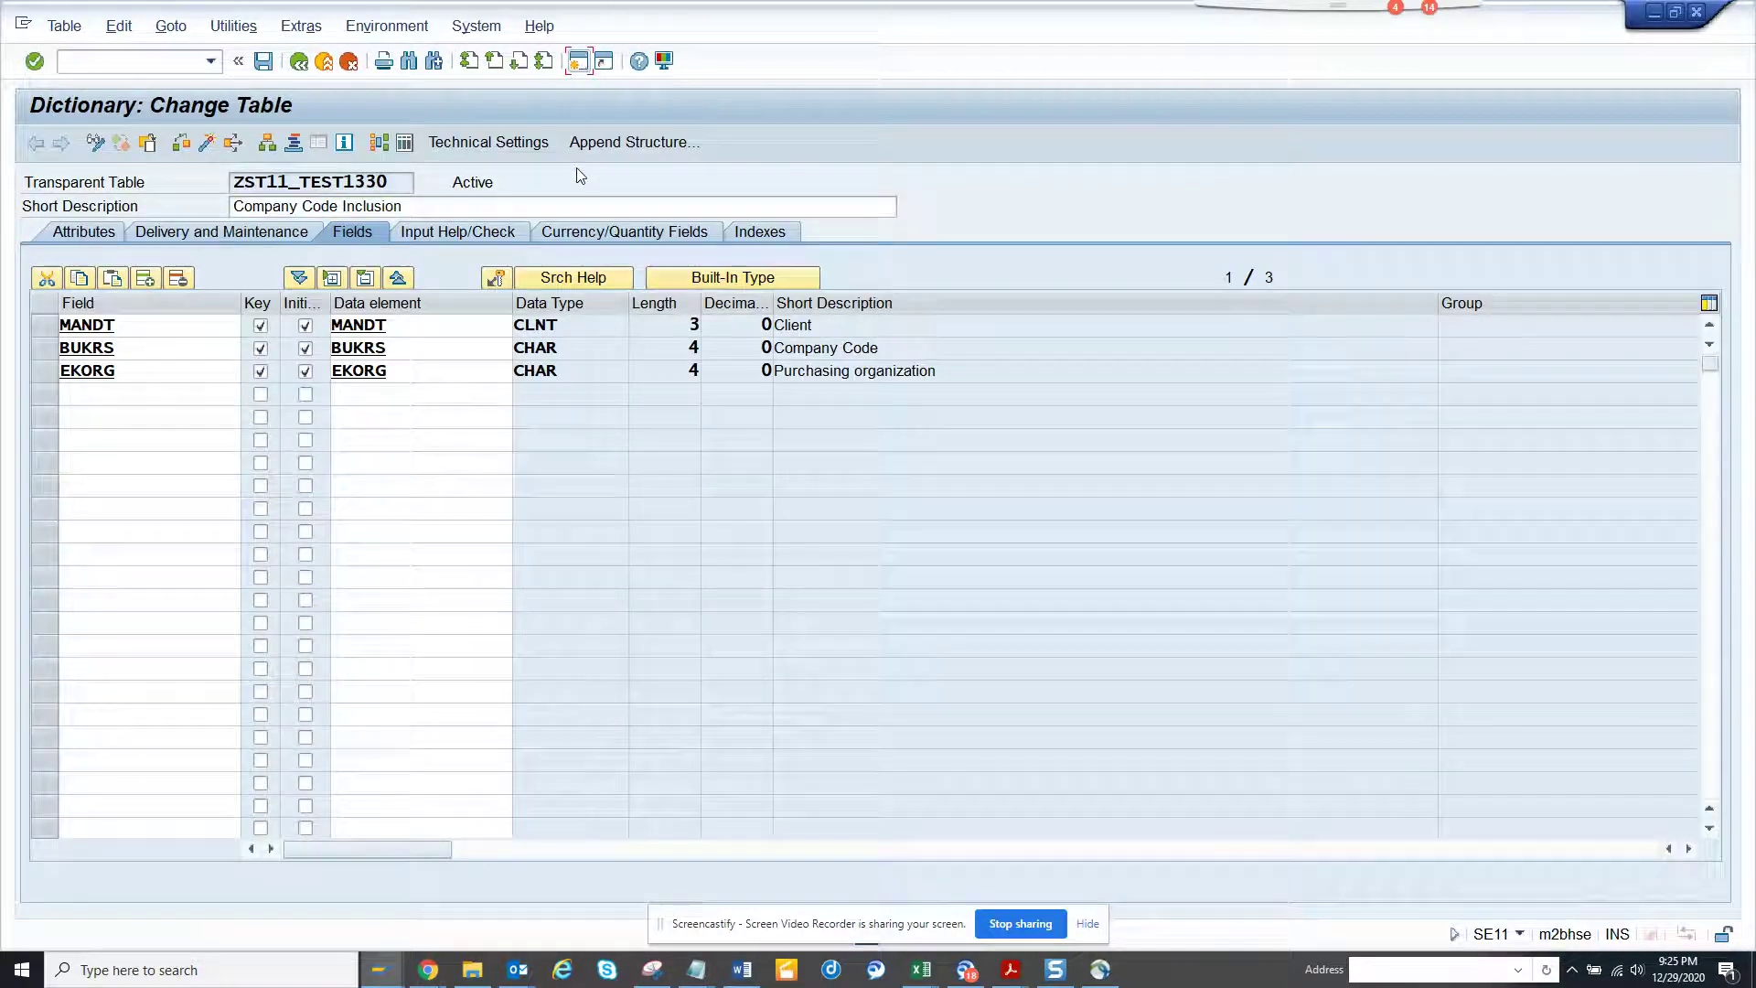
{"action": "key", "text": "shift+F3"}
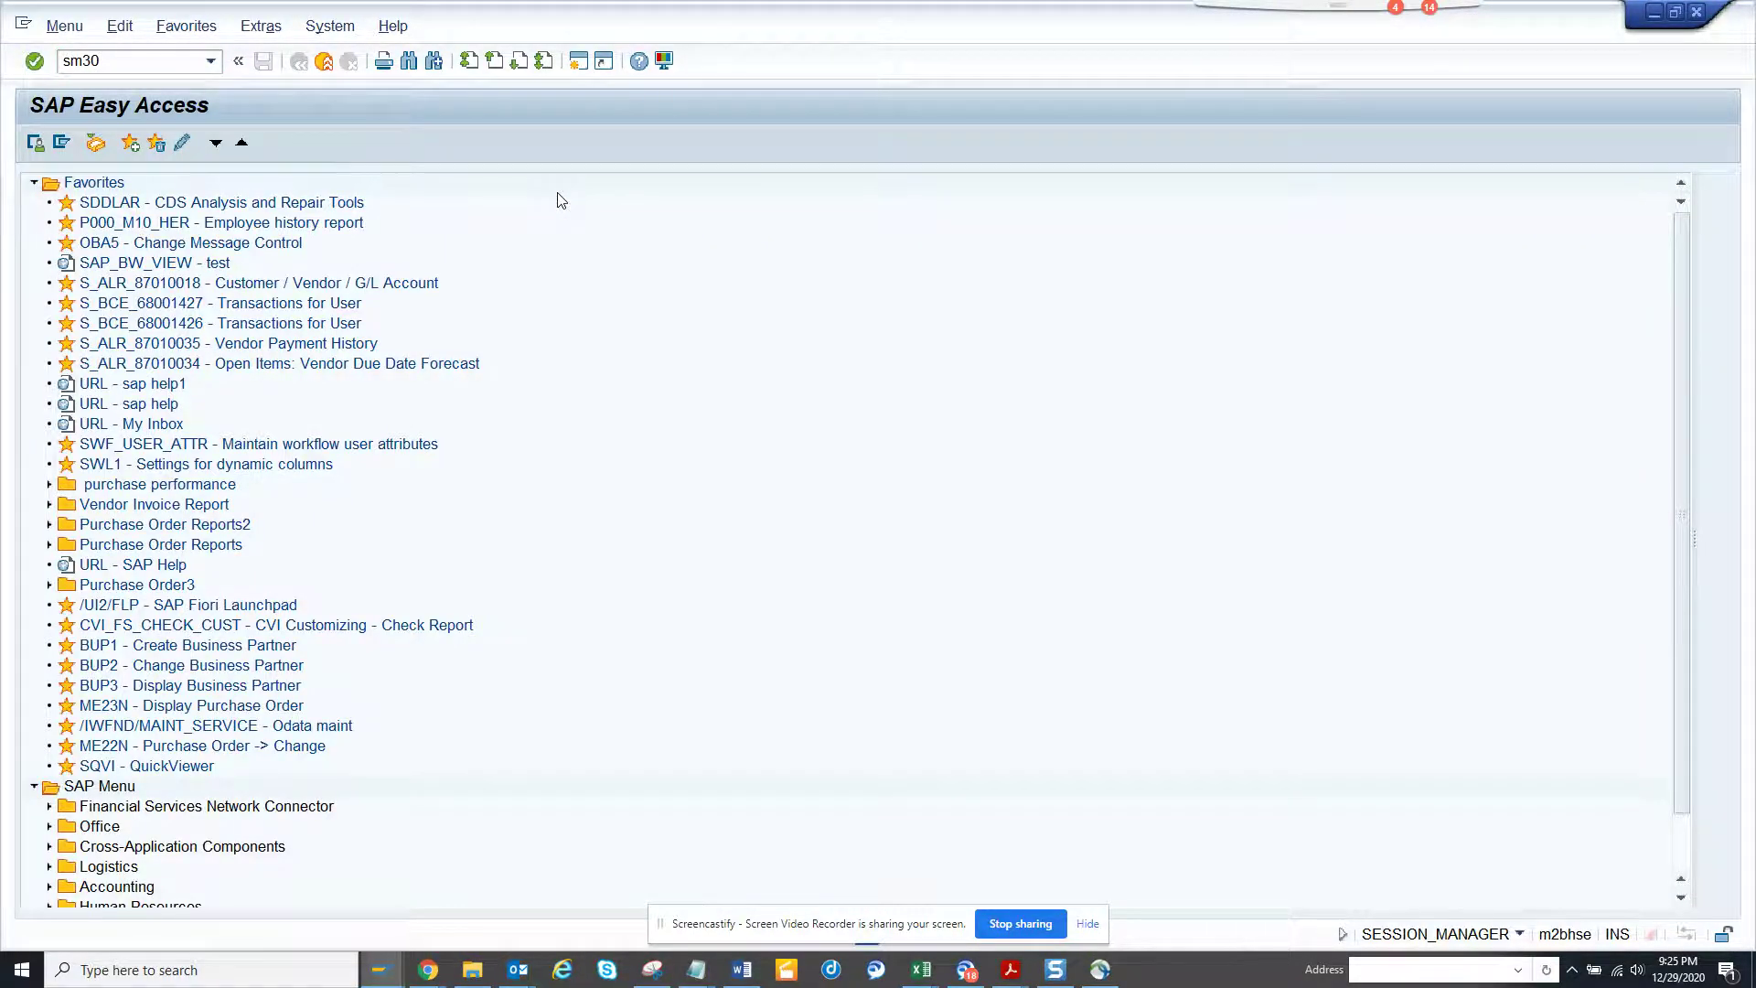
Open ZST11_TEST1330 in SM30, attempt Maintain, and dismiss the restricted-maintenance error.
{"action": "key", "text": "Return"}
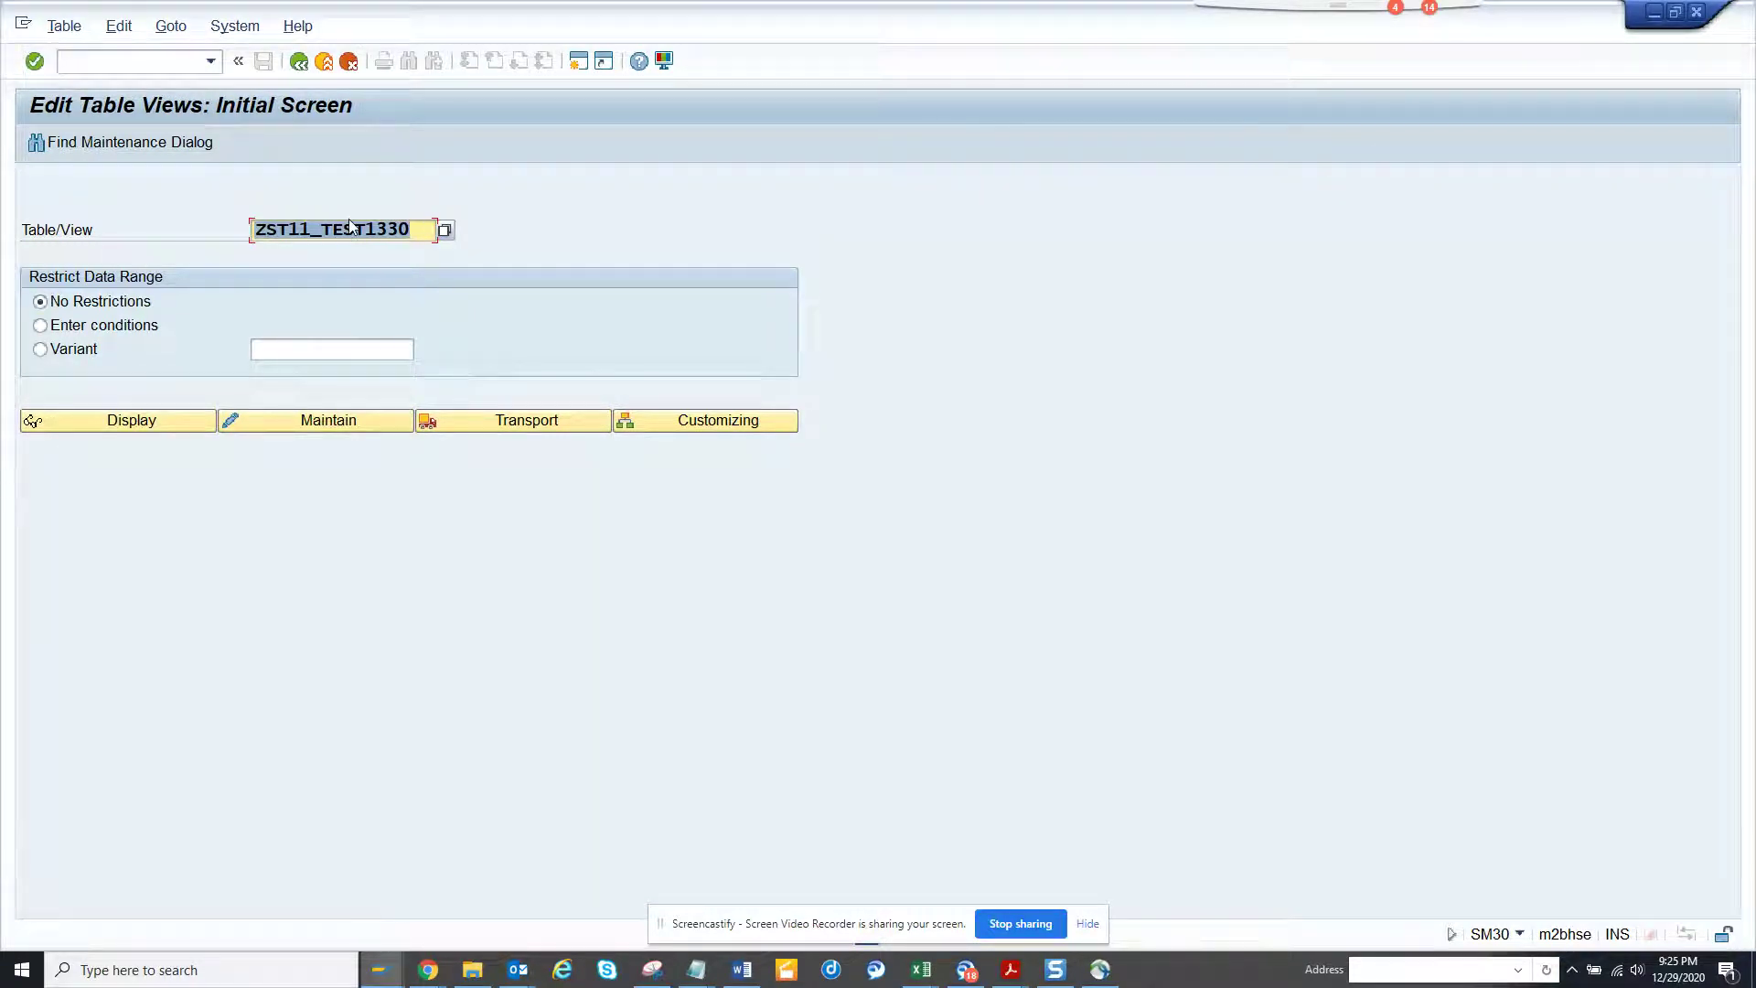
{"action": "left_click", "coordinate": [335, 420]}
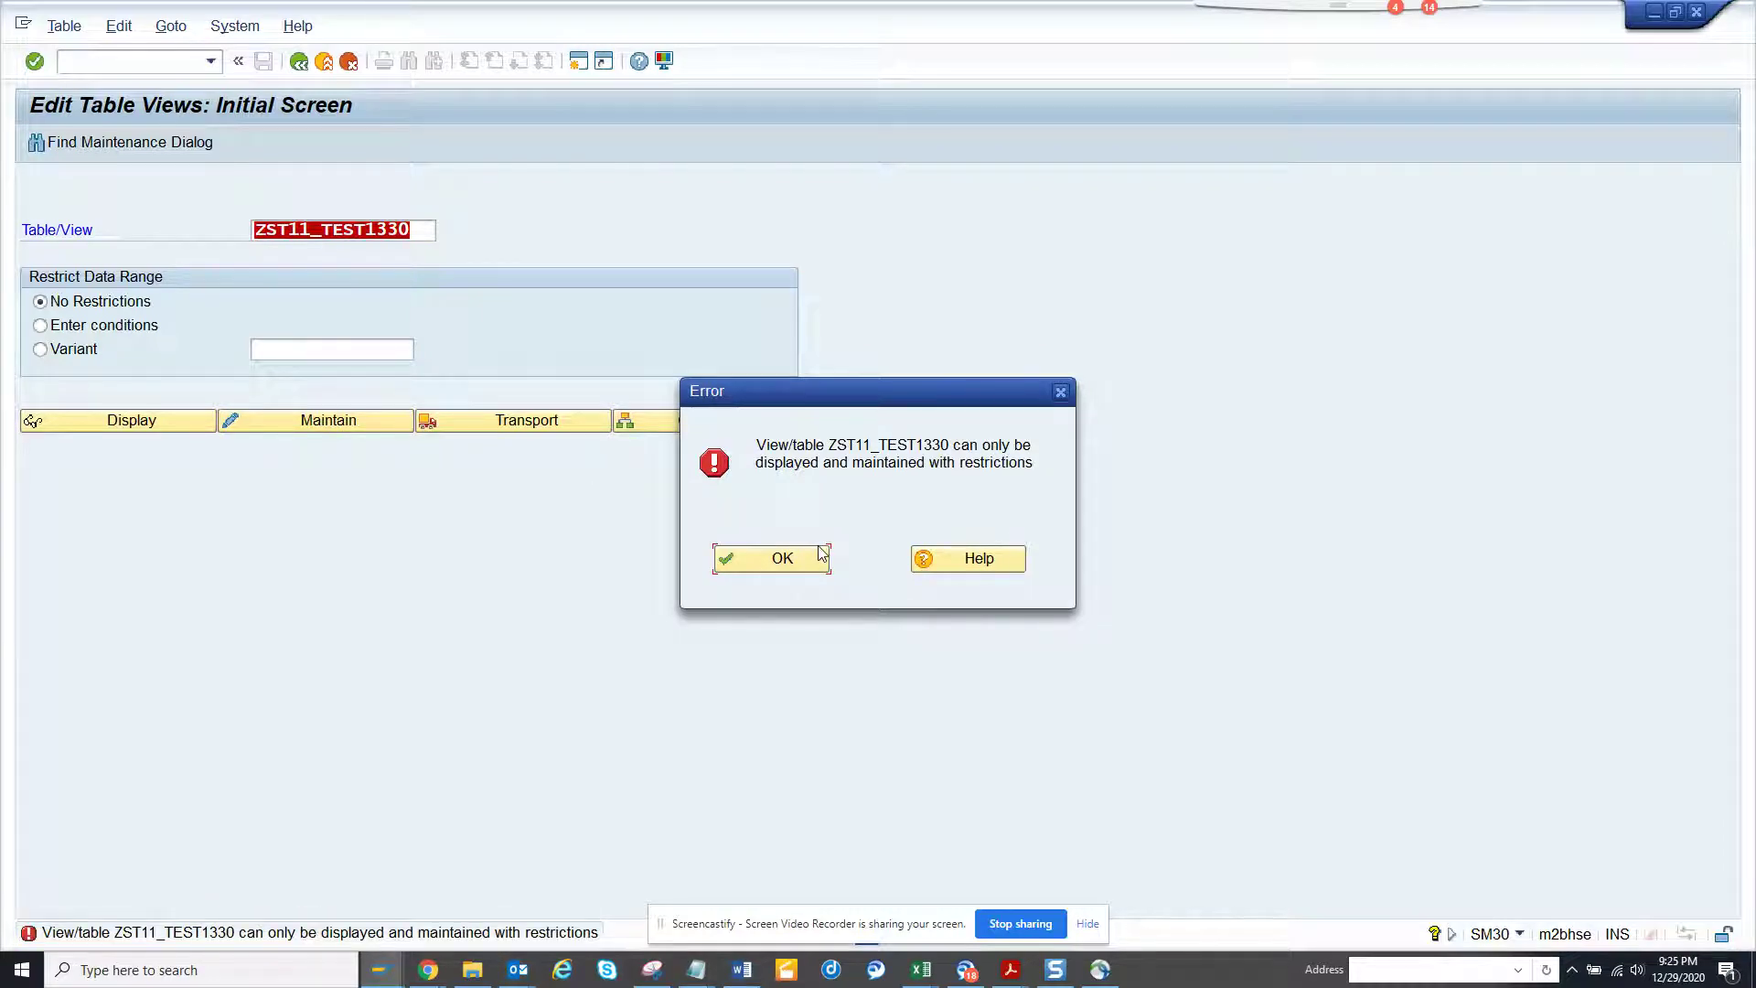
{"action": "left_click", "coordinate": [784, 558]}
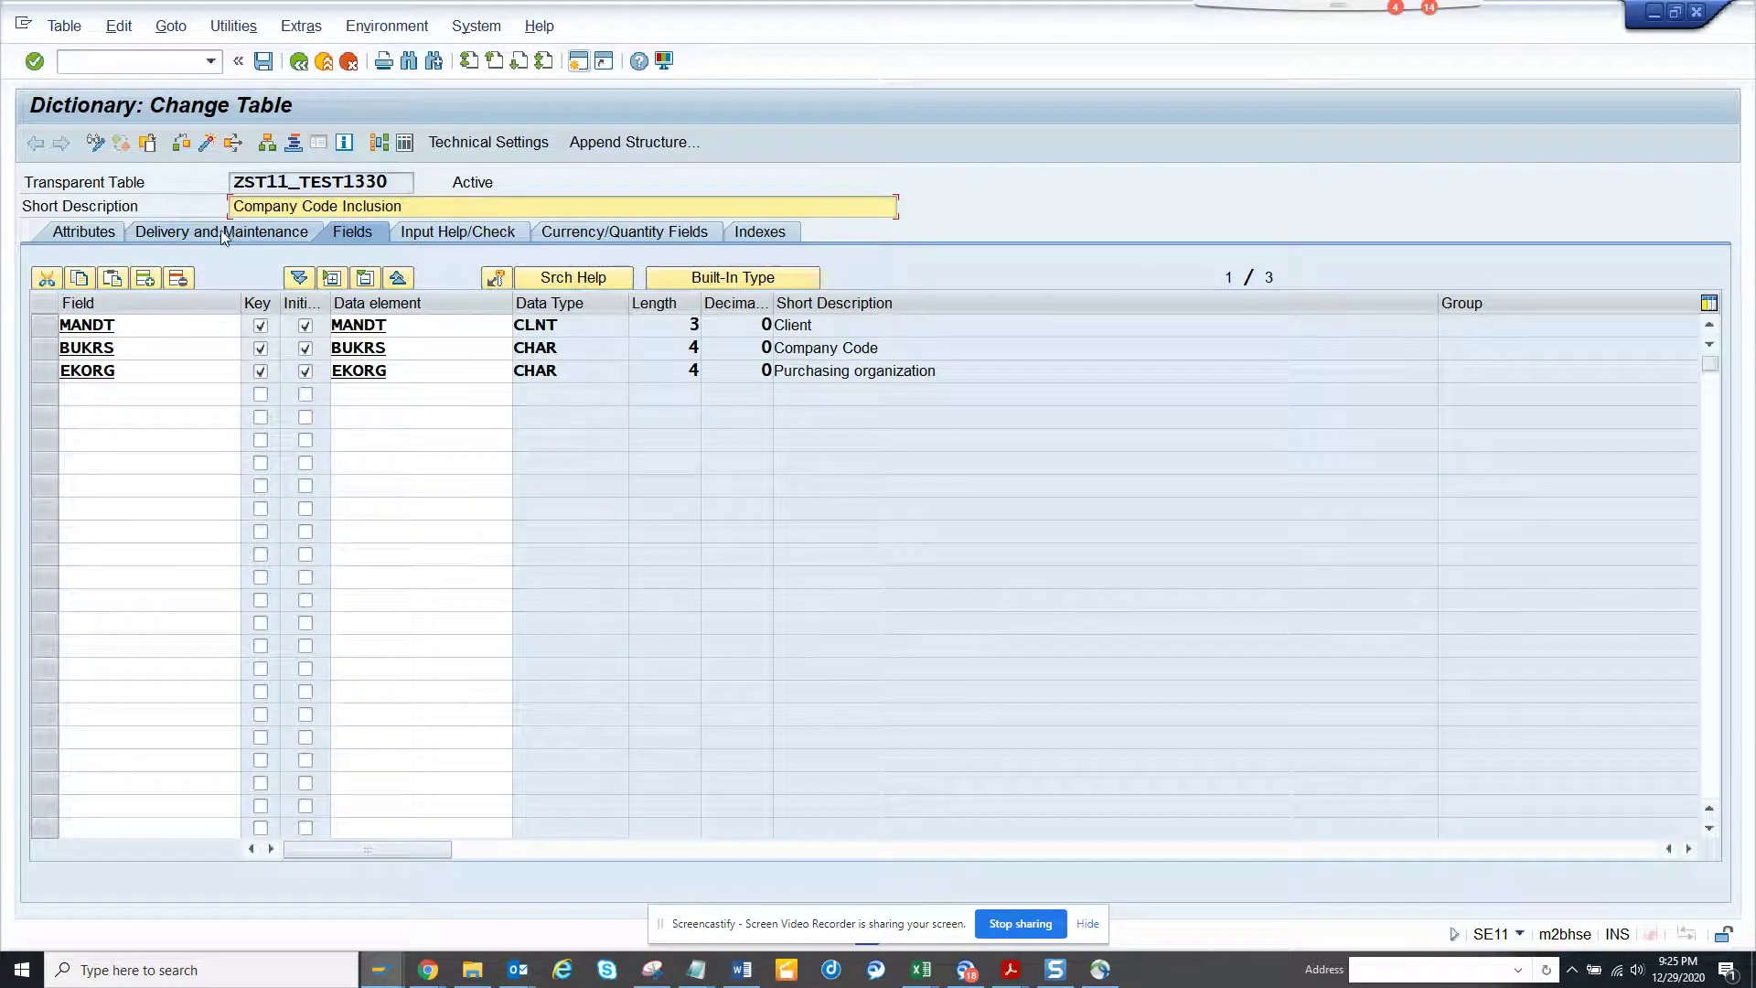
Set the table's Data Browser/Table View editing to Display/Maintenance Allowed.
{"action": "left_click", "coordinate": [222, 233]}
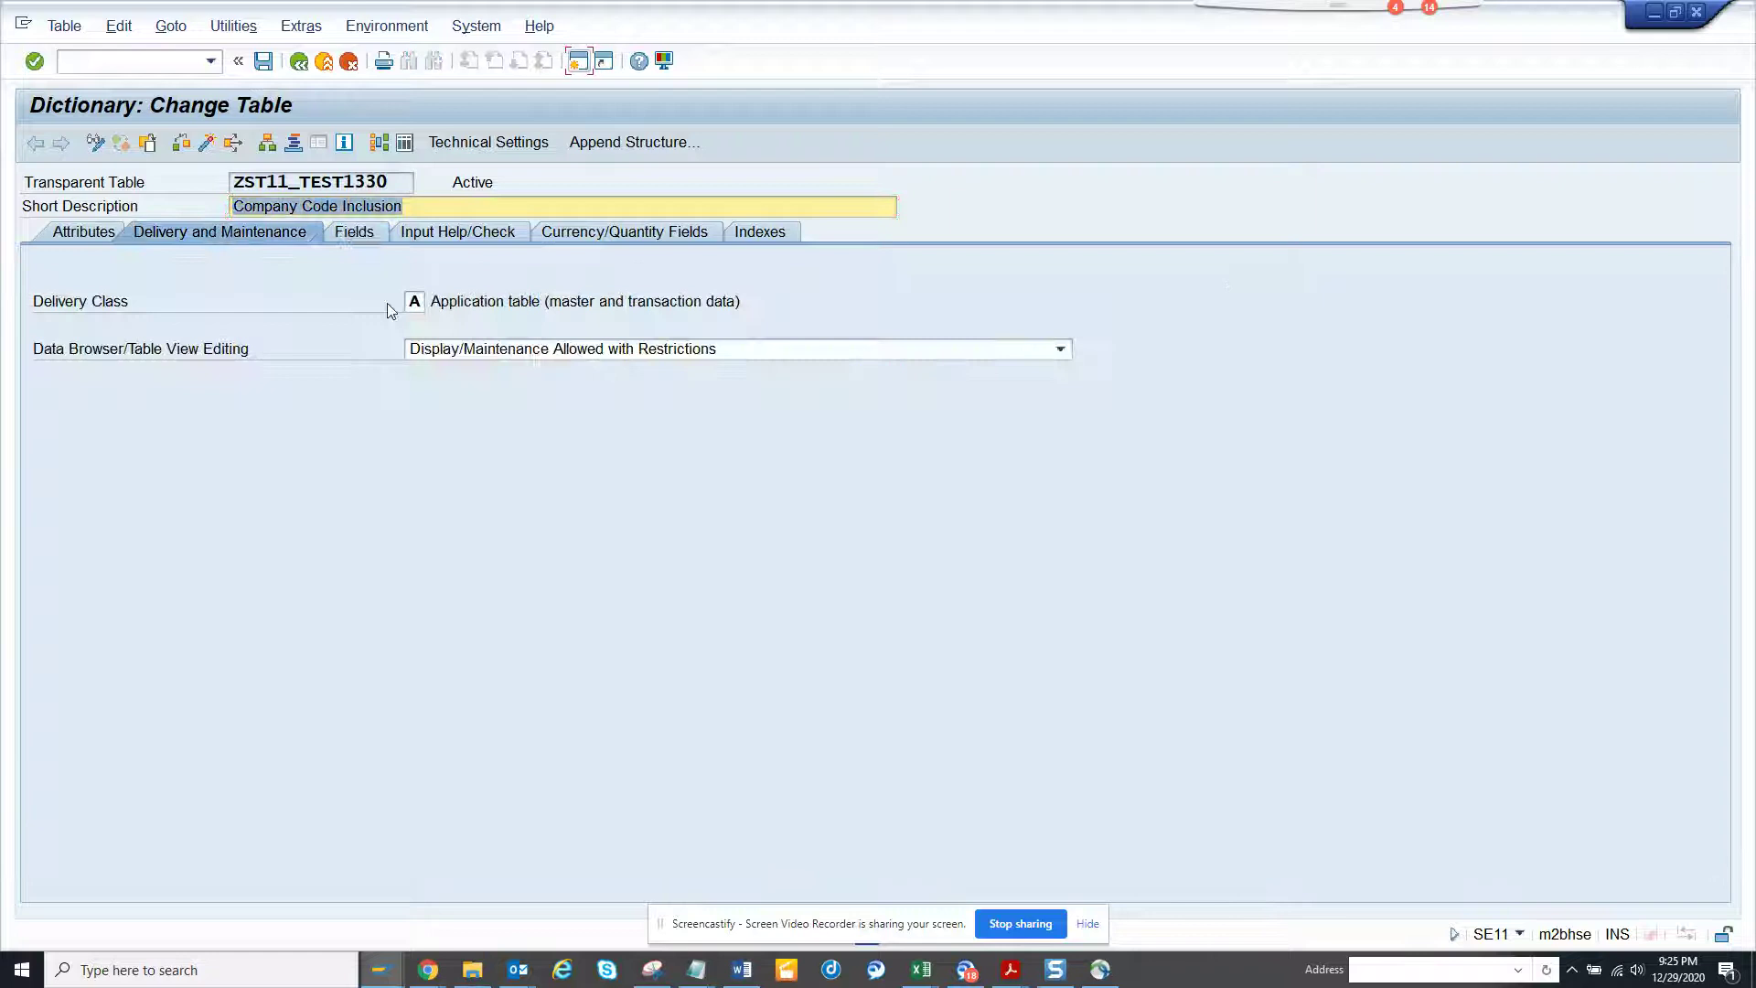
{"action": "left_click", "coordinate": [511, 350]}
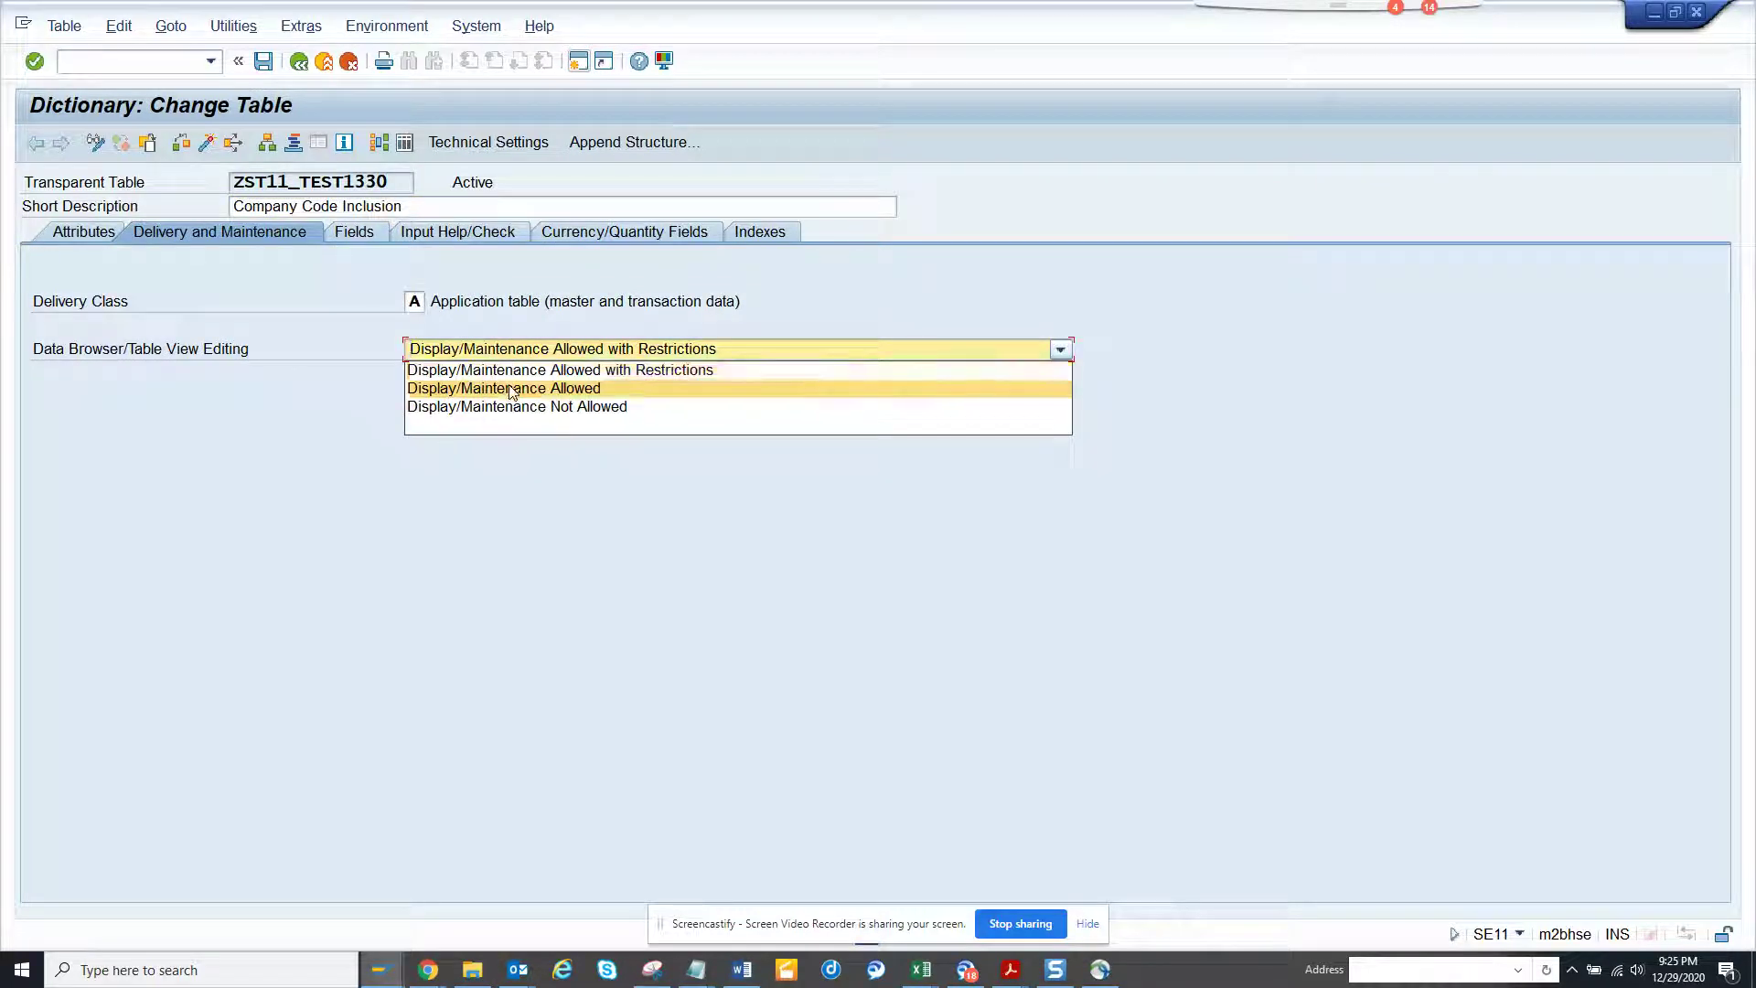
{"action": "left_click", "coordinate": [510, 389]}
Activate ZST11_TEST1330 with its listed inactive objects and review the activation log.
{"action": "left_click", "coordinate": [205, 142]}
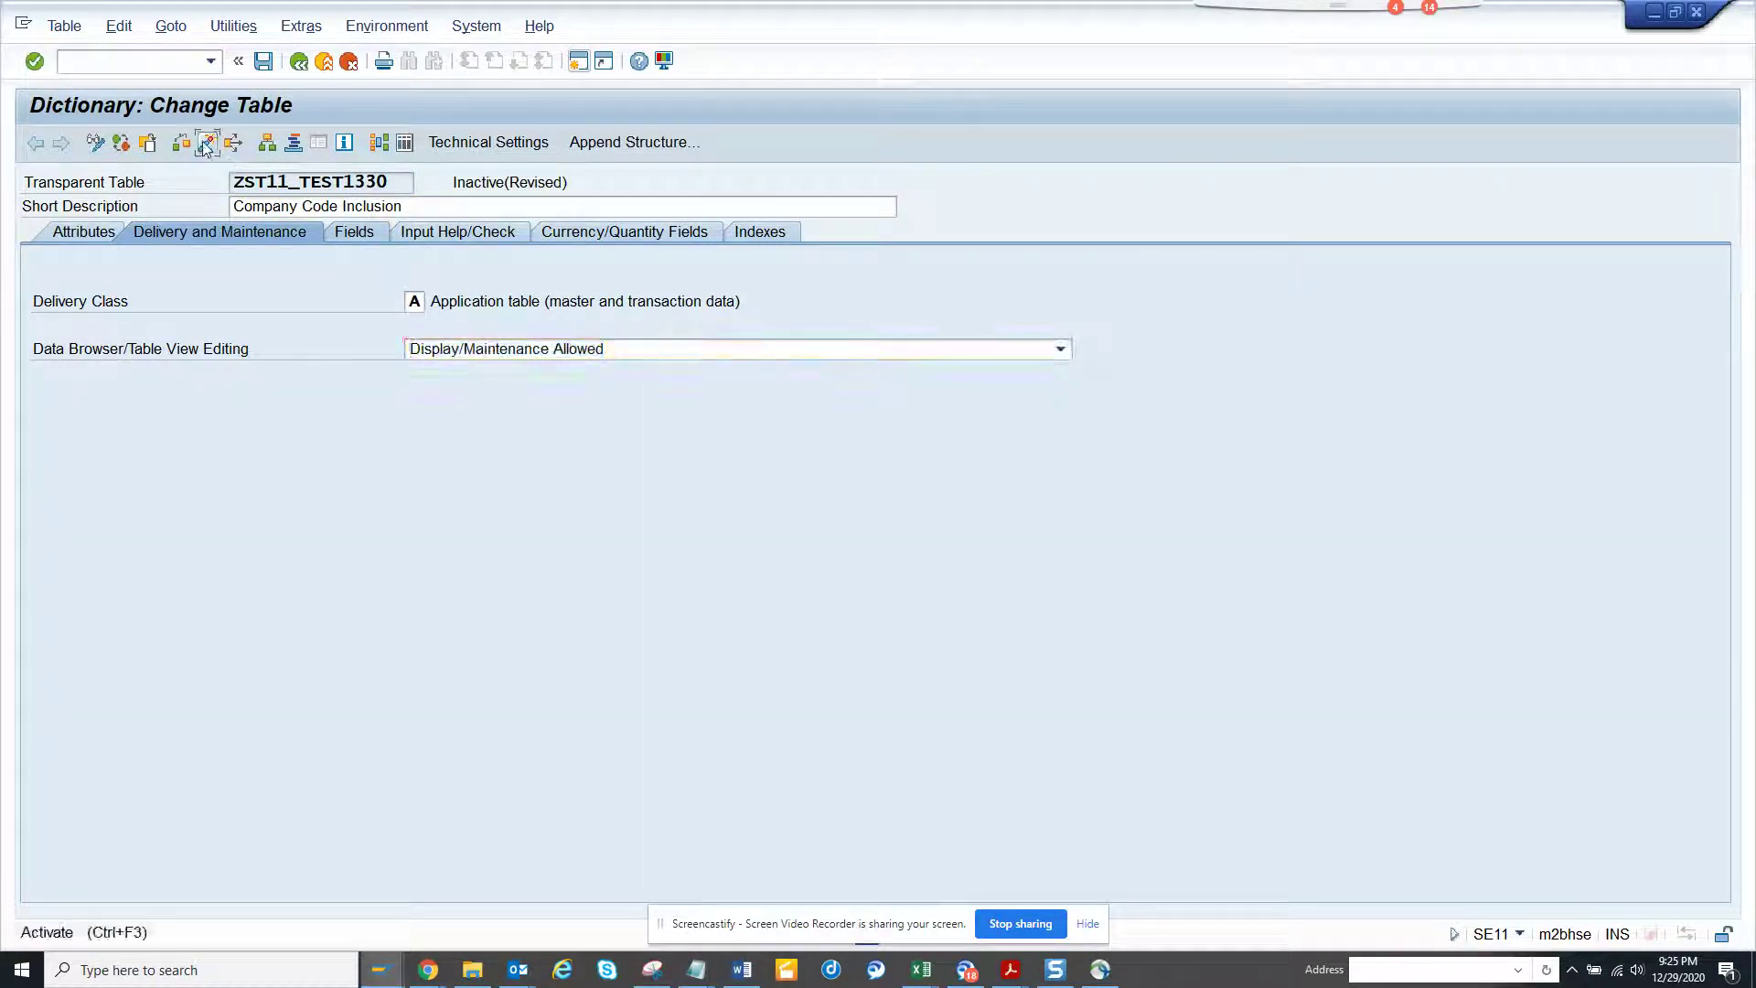
{"action": "key", "text": "Return"}
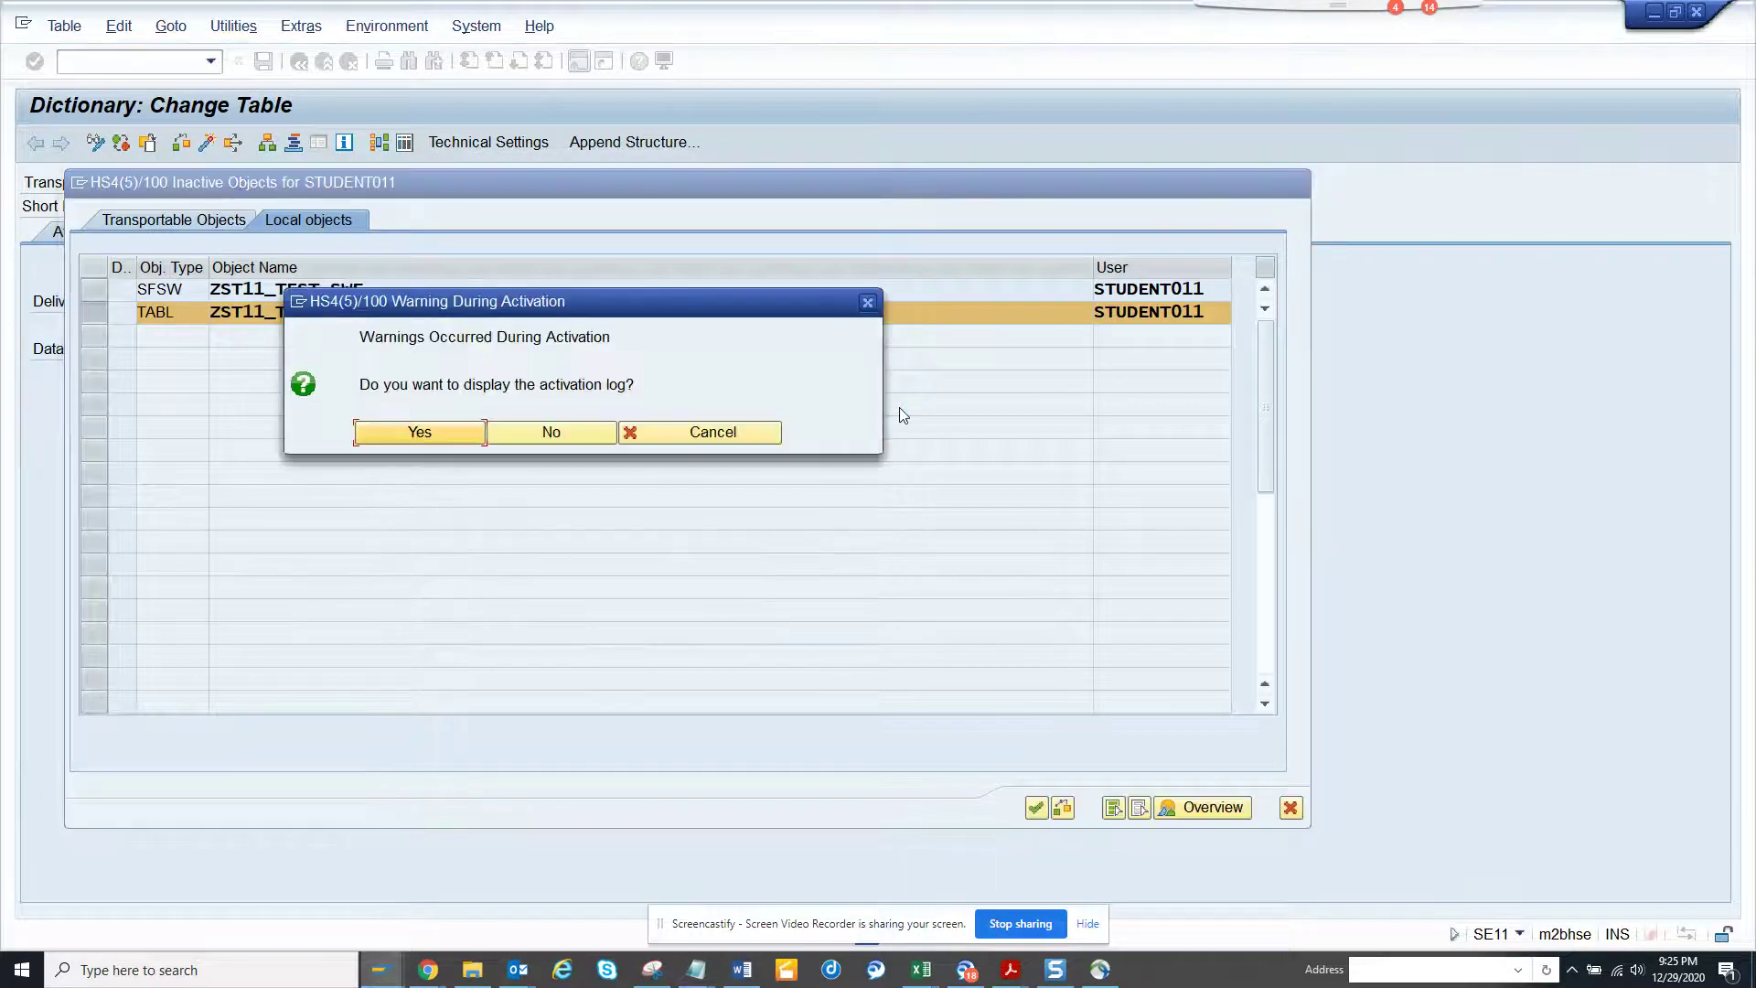
{"action": "left_click", "coordinate": [455, 435]}
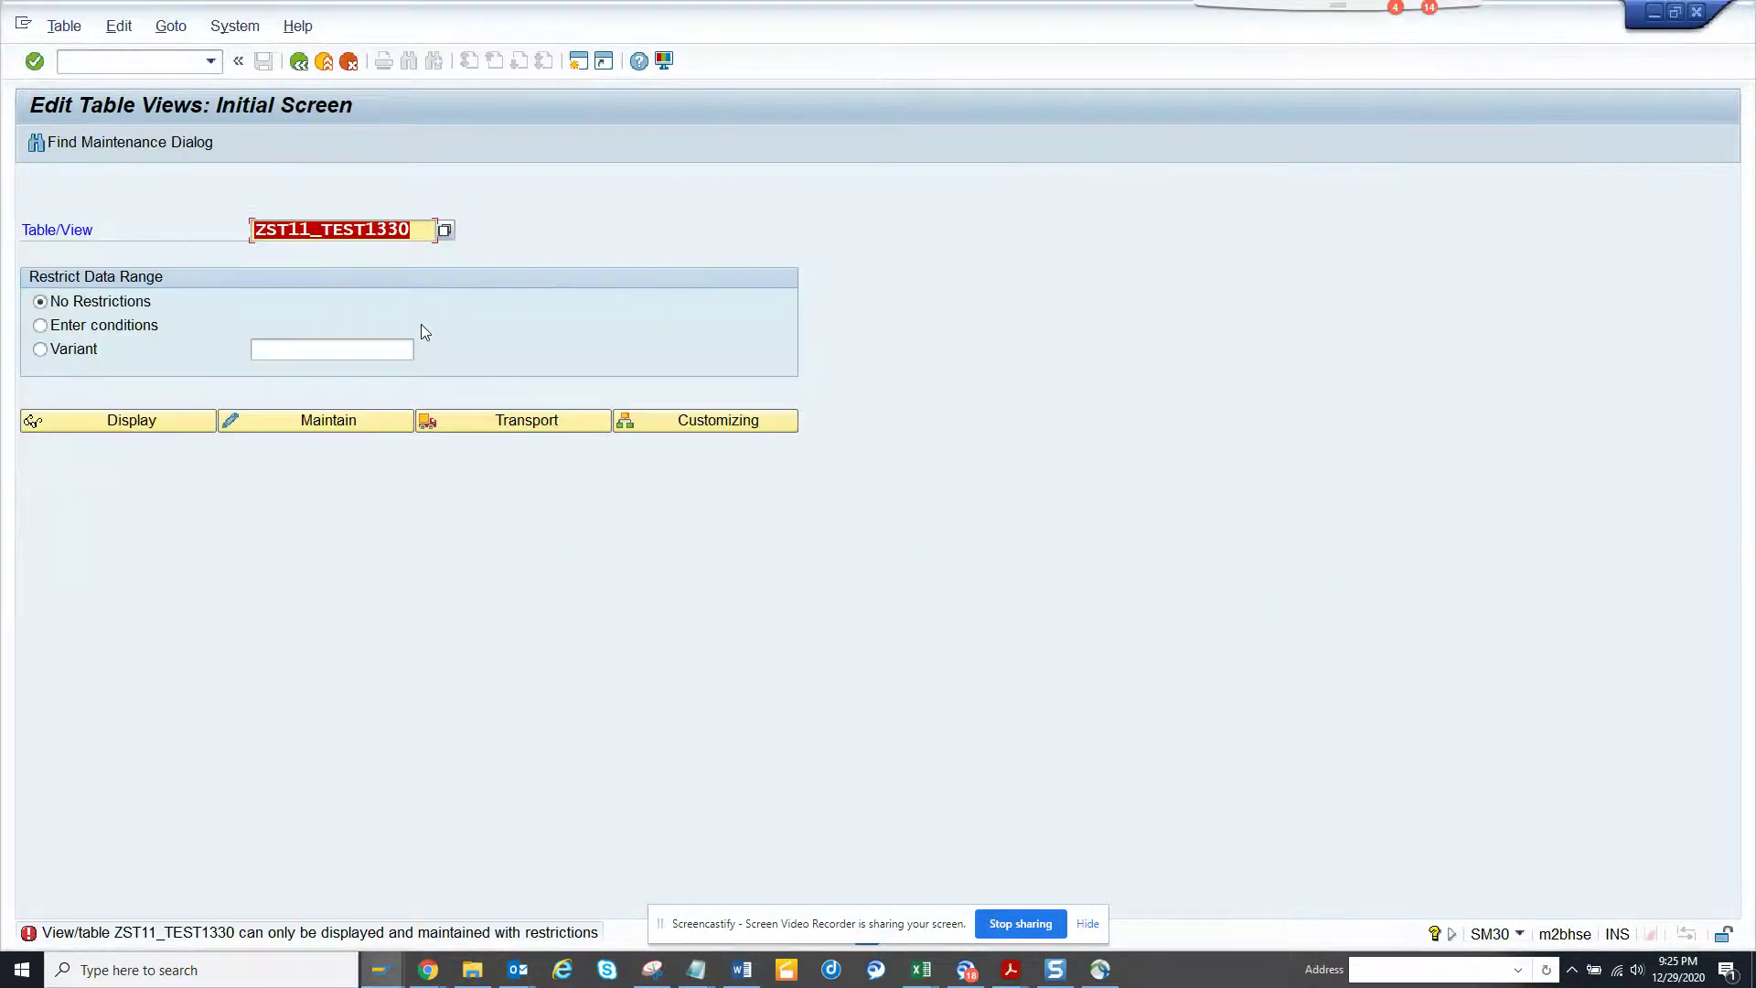
Retry SM30 maintenance, dismiss the error, and return to the Edit Table Views screen.
{"action": "left_click", "coordinate": [371, 420]}
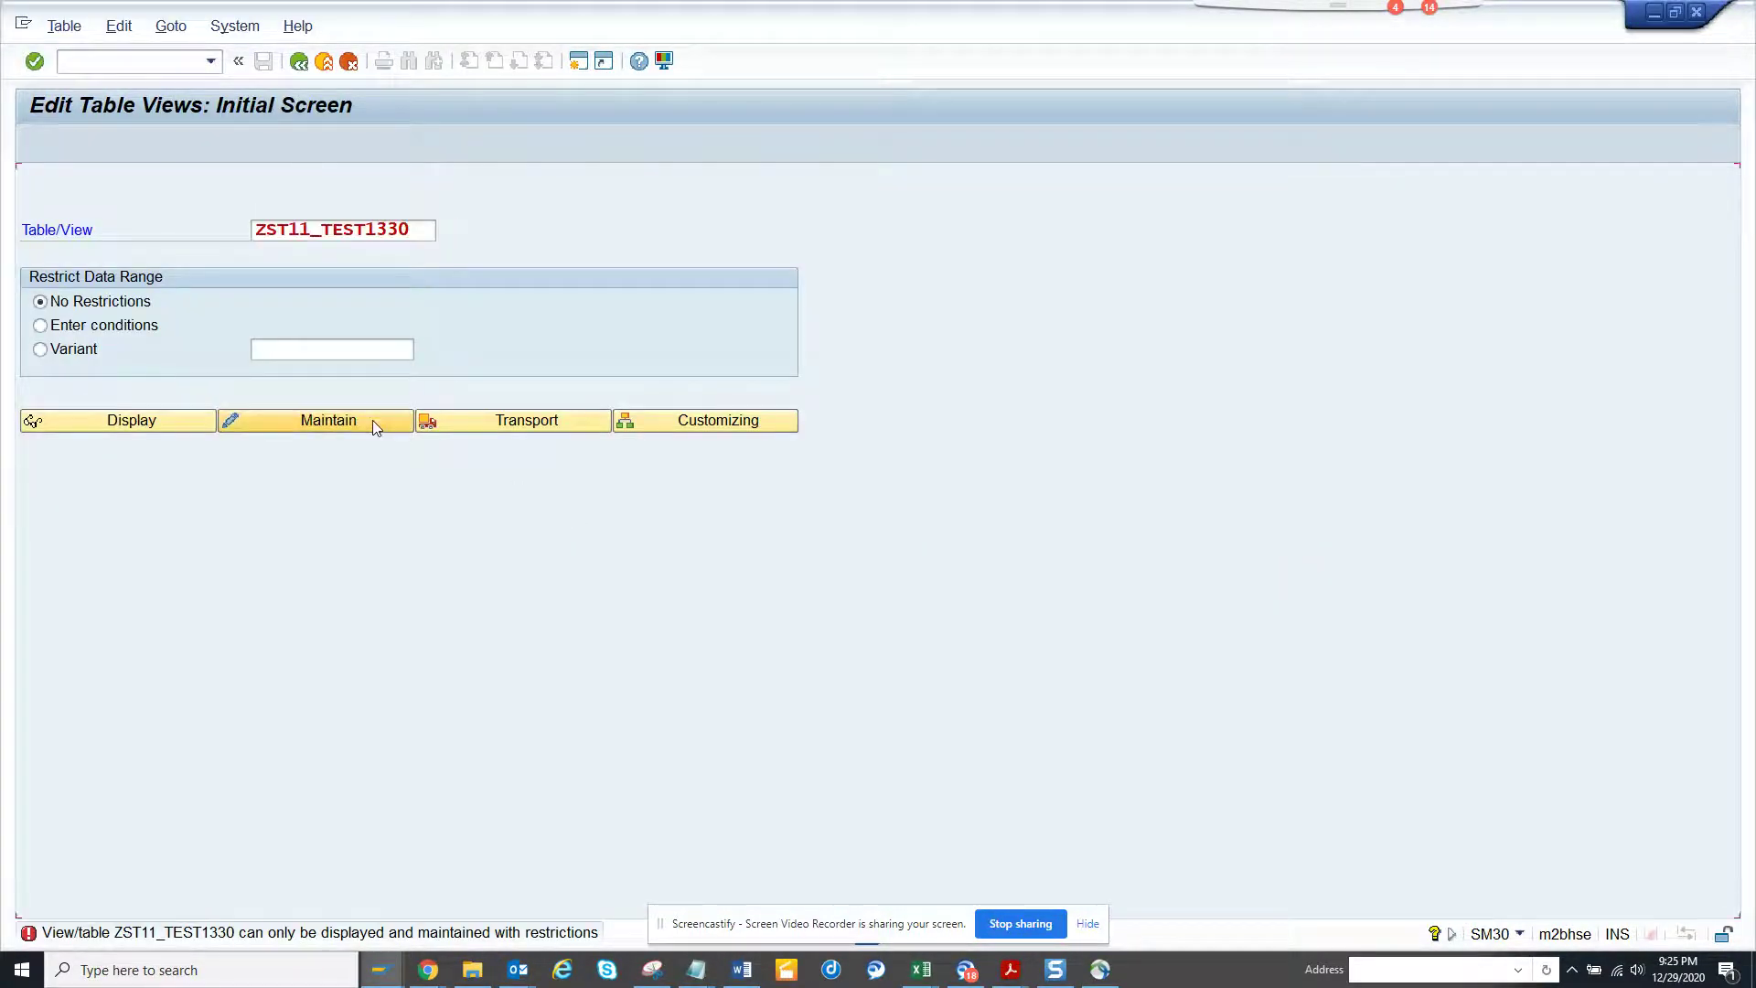
{"action": "left_click", "coordinate": [823, 567]}
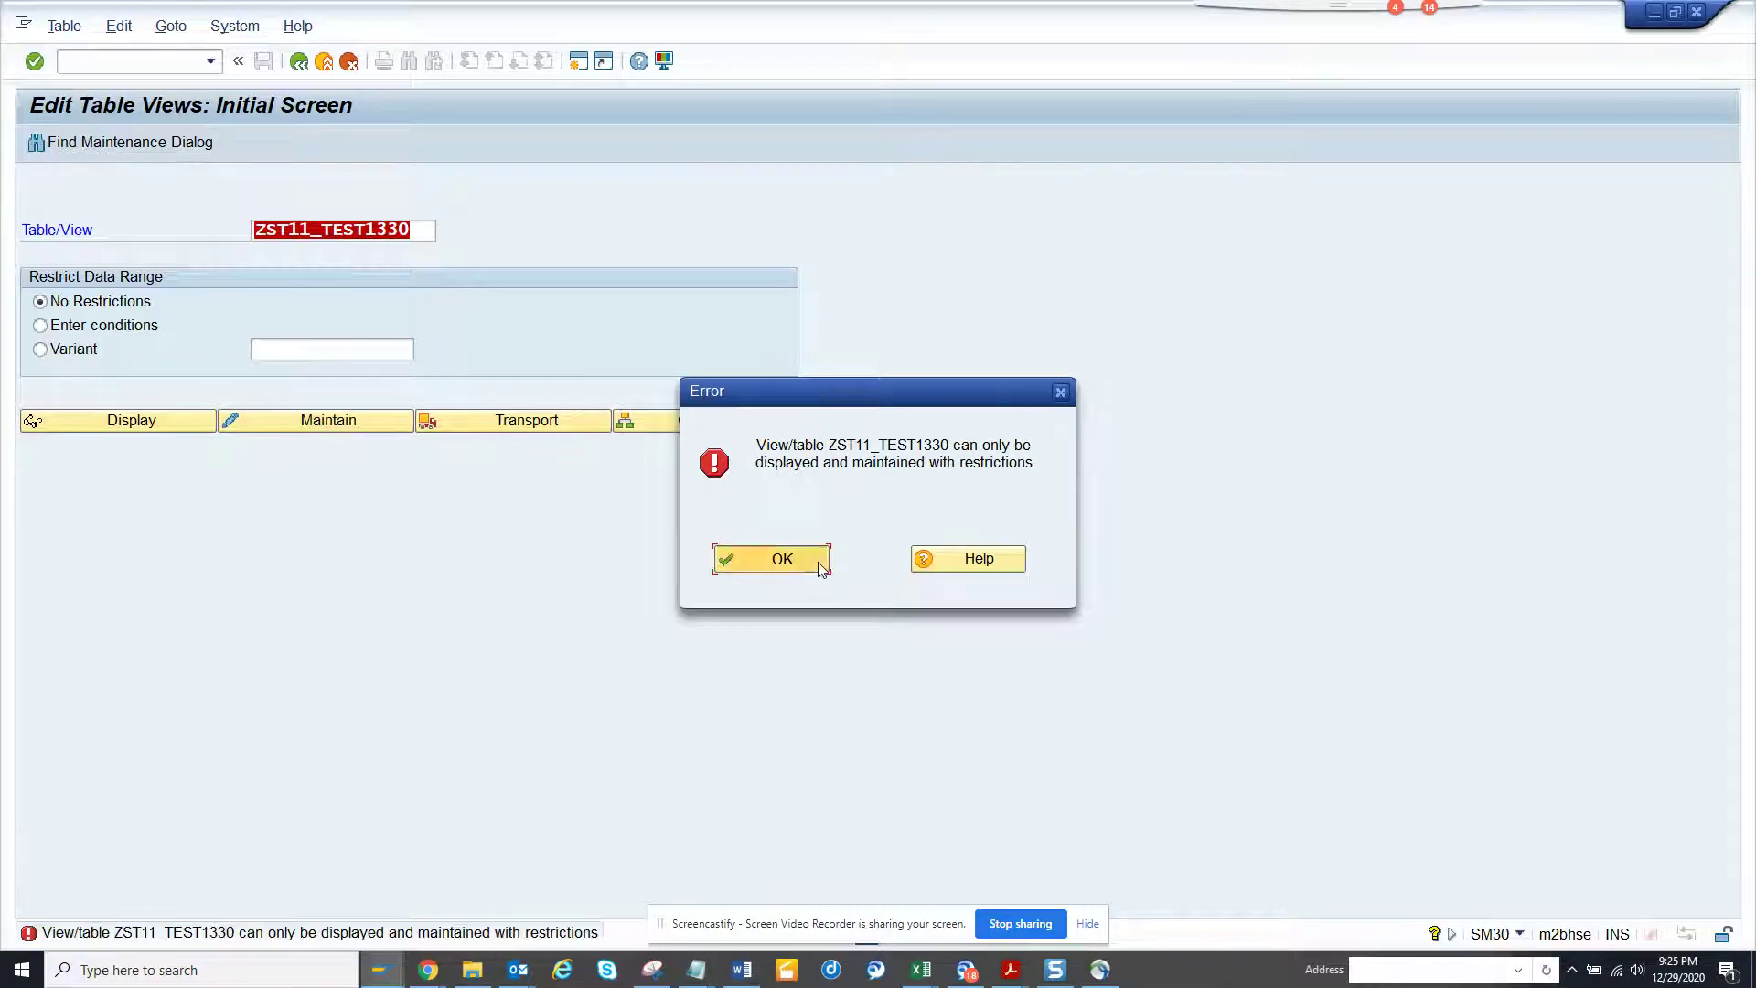
{"action": "key", "text": "alt+Tab"}
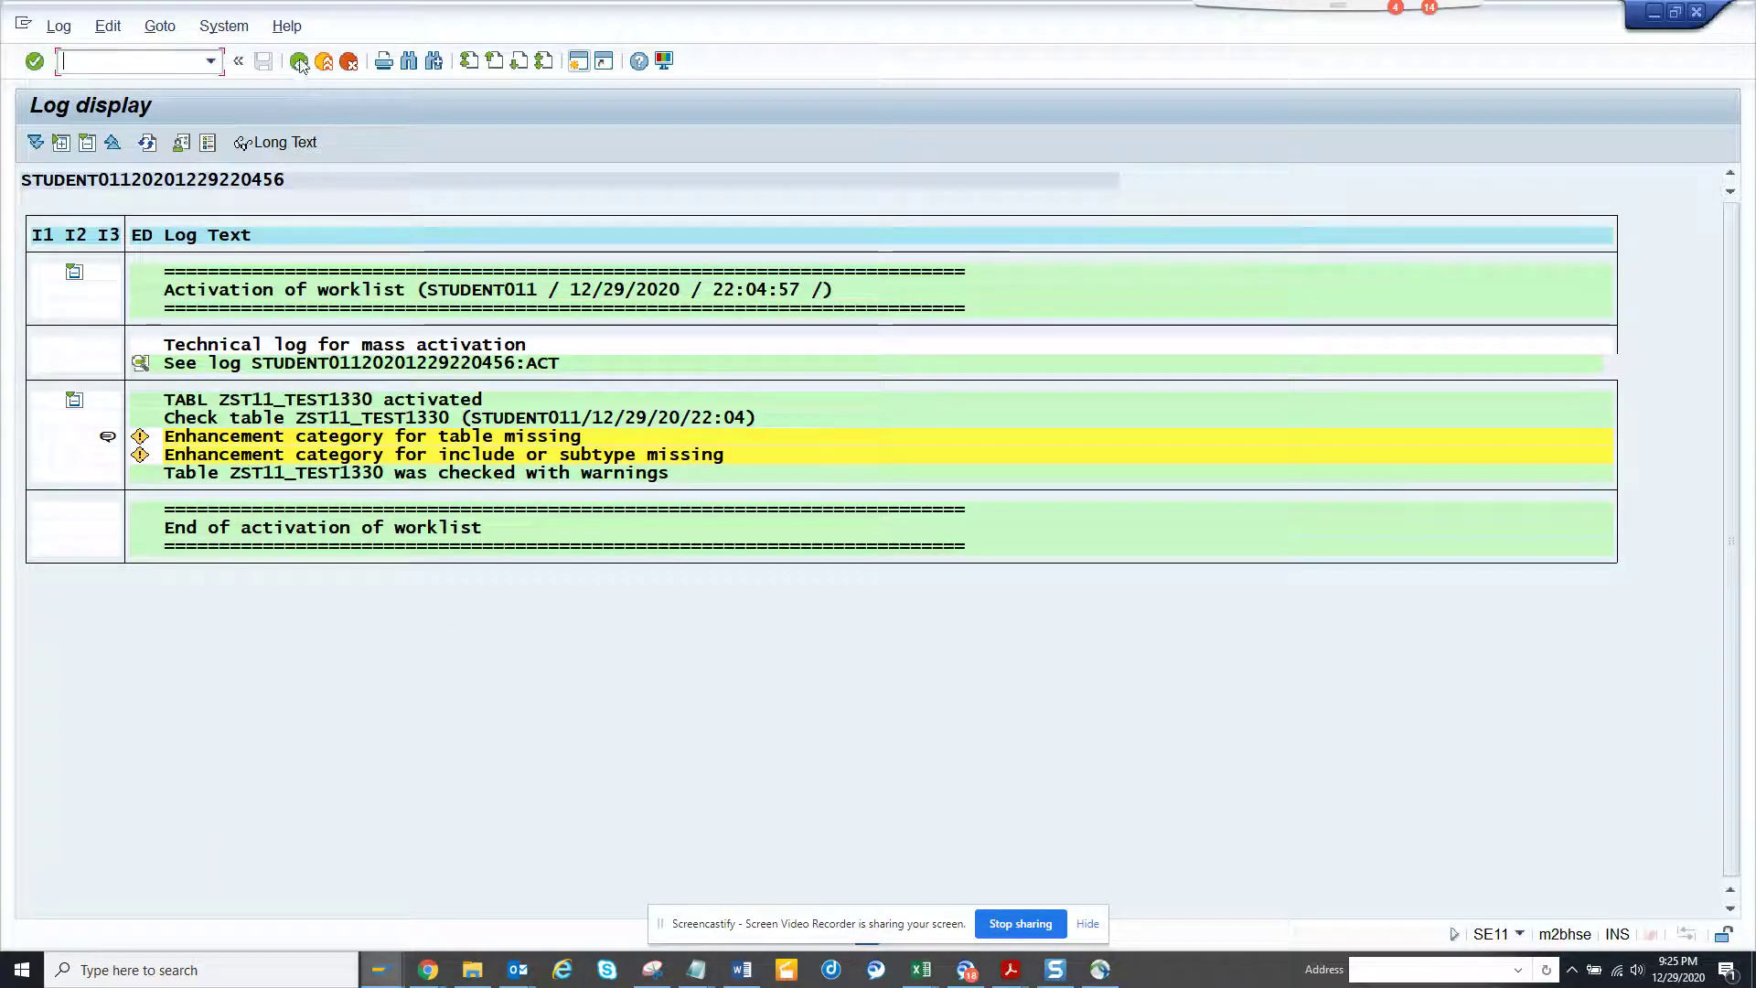
{"action": "left_click", "coordinate": [298, 62]}
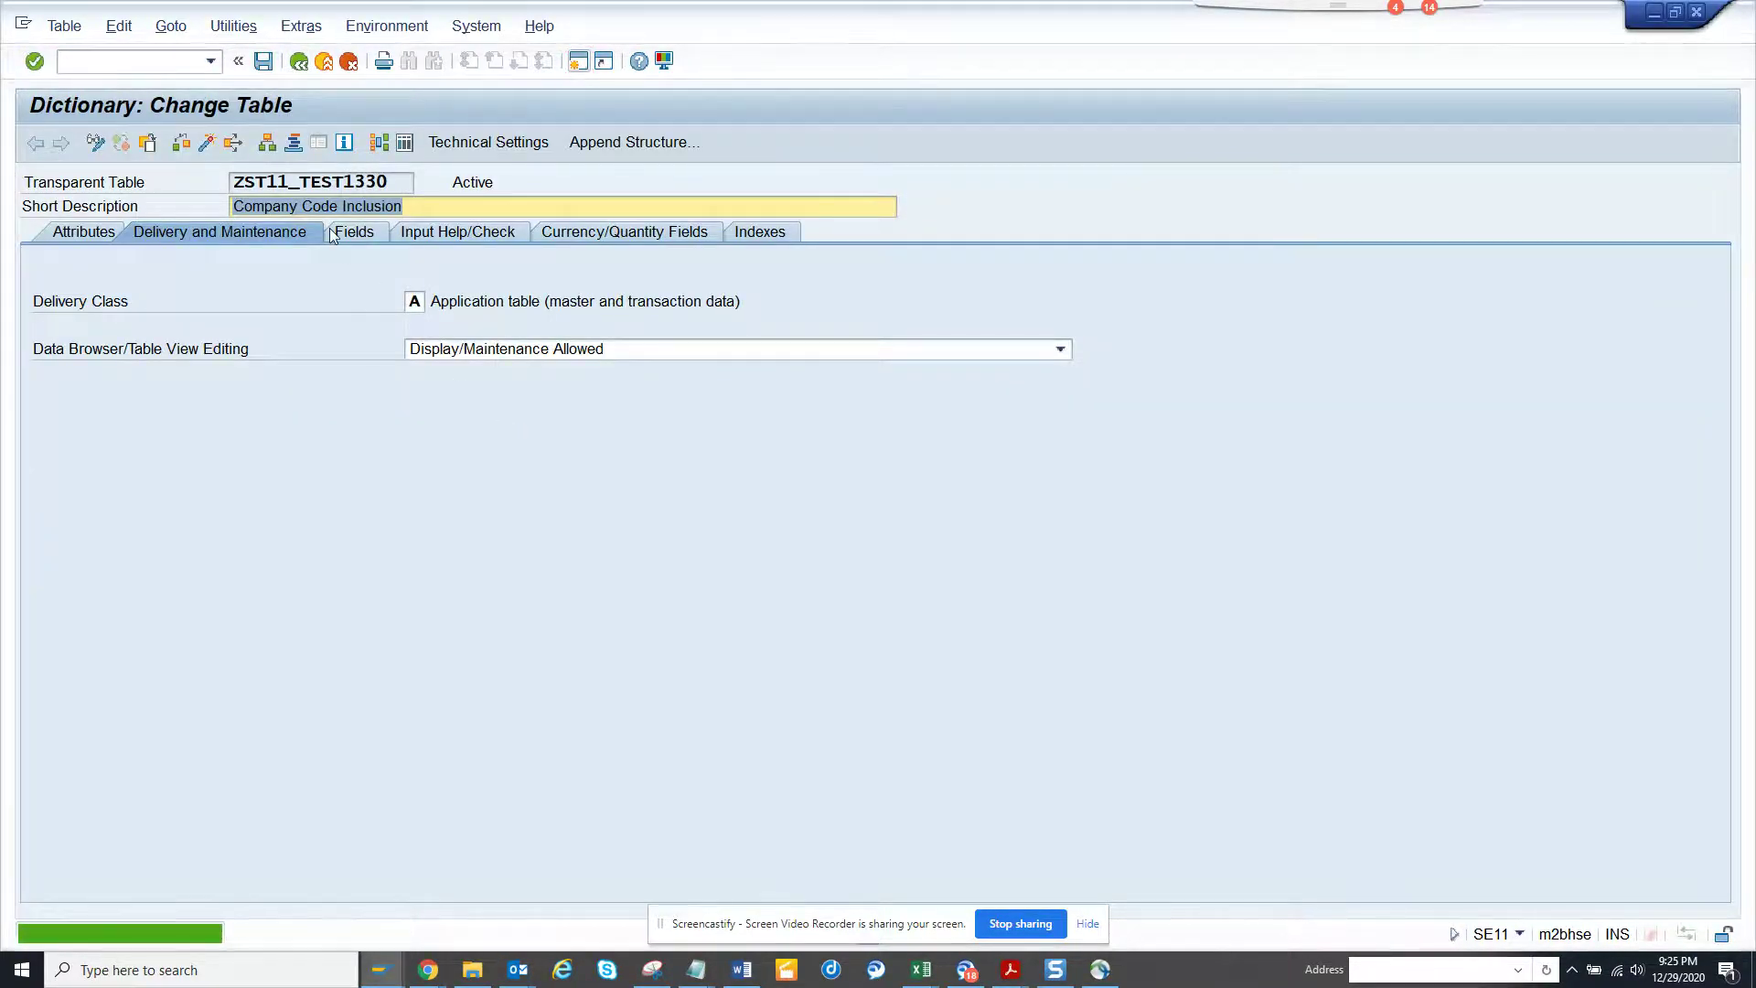
{"action": "key", "text": "alt+Tab"}
{"action": "key", "text": "alt+Tab"}
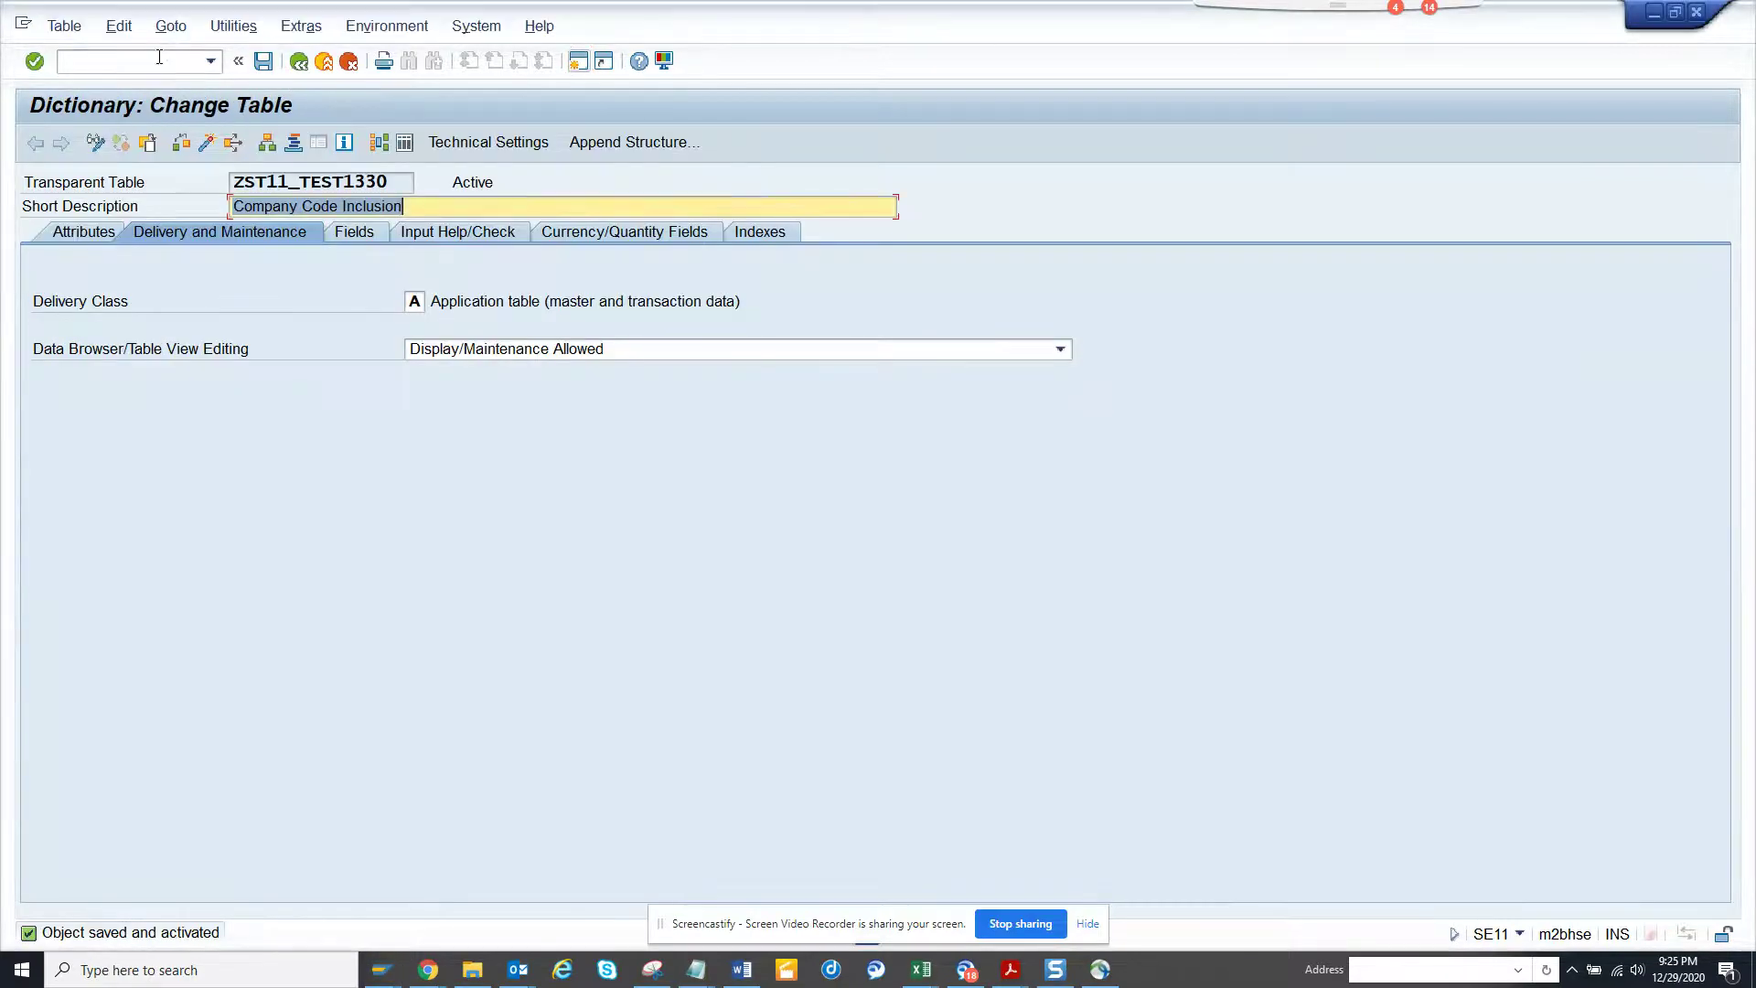
{"action": "key", "text": "alt+Tab"}
{"action": "left_click", "coordinate": [159, 57]}
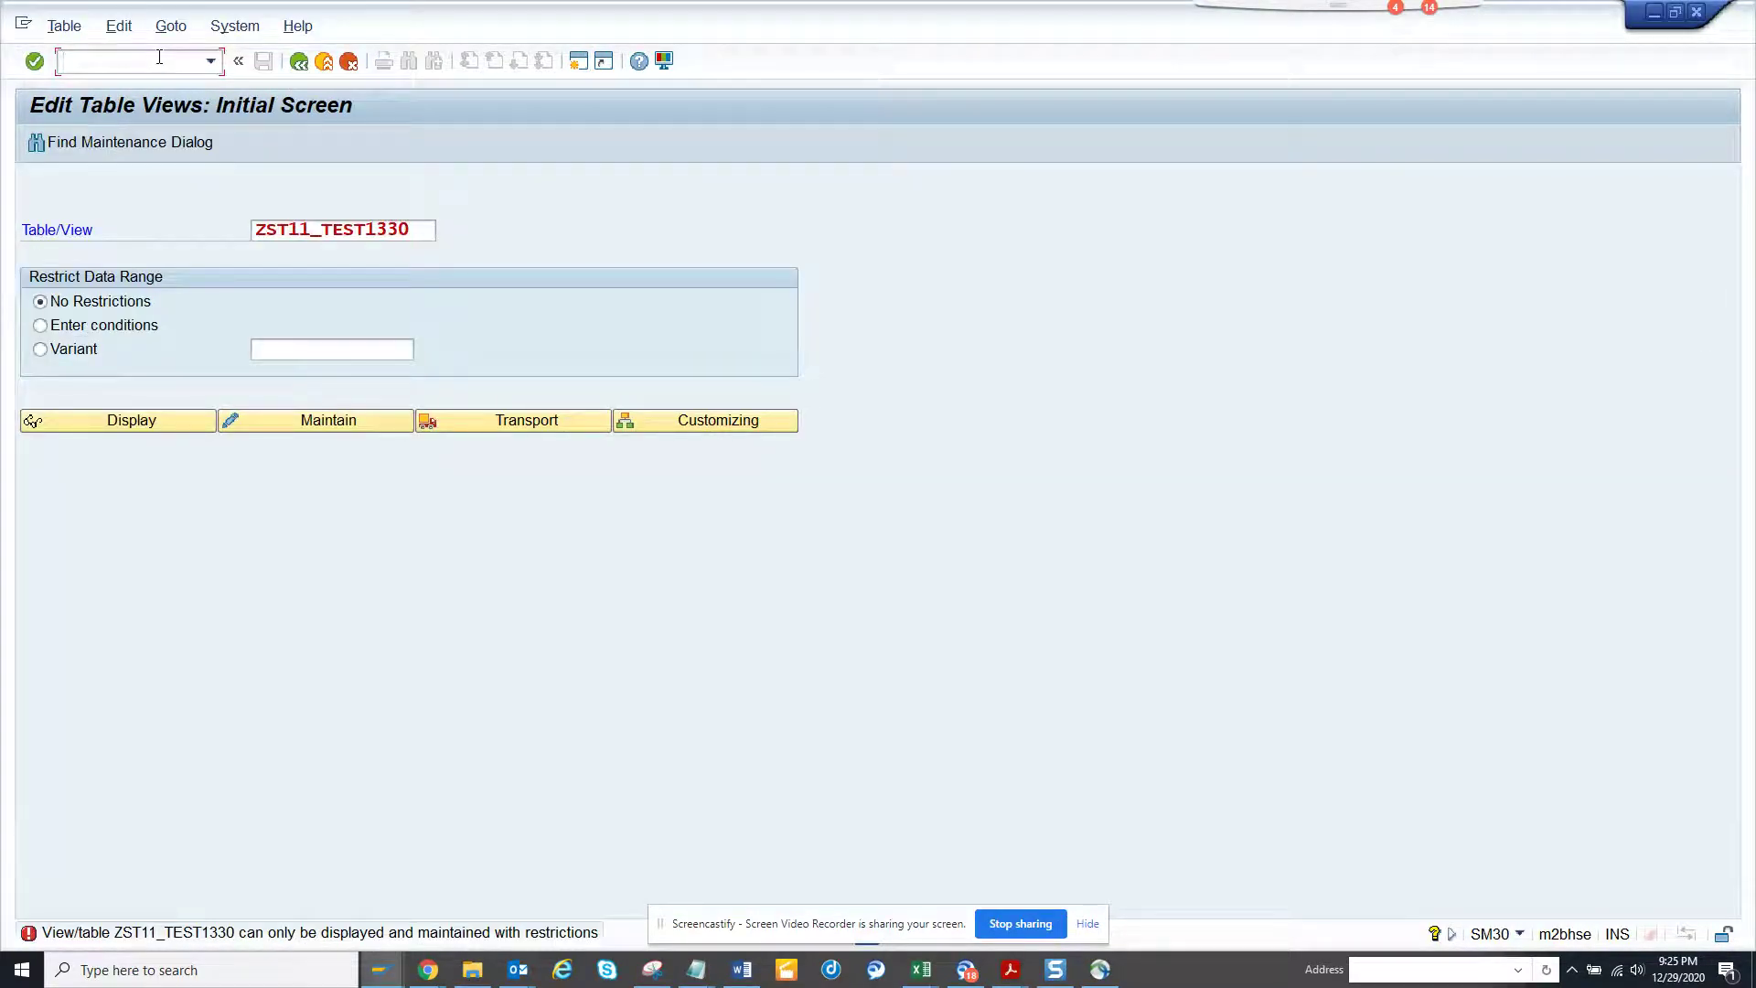
{"action": "type", "text": "/nsm30"}
{"action": "key", "text": "Return"}
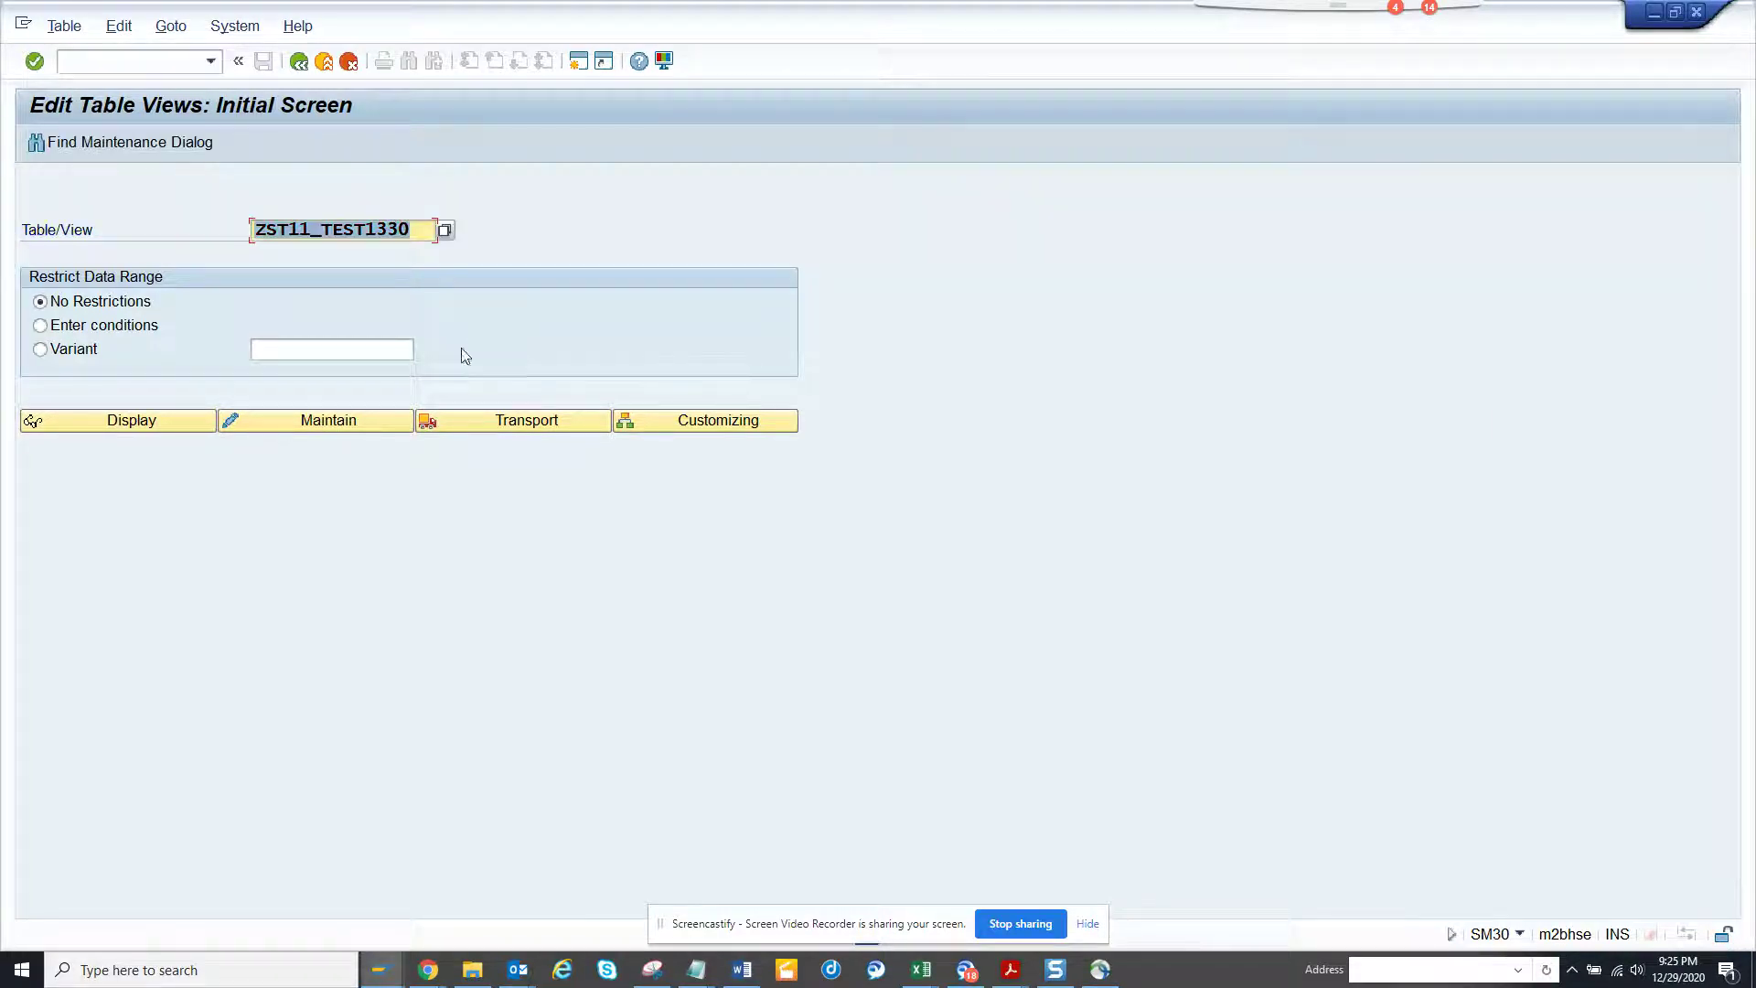
{"action": "left_click", "coordinate": [353, 417]}
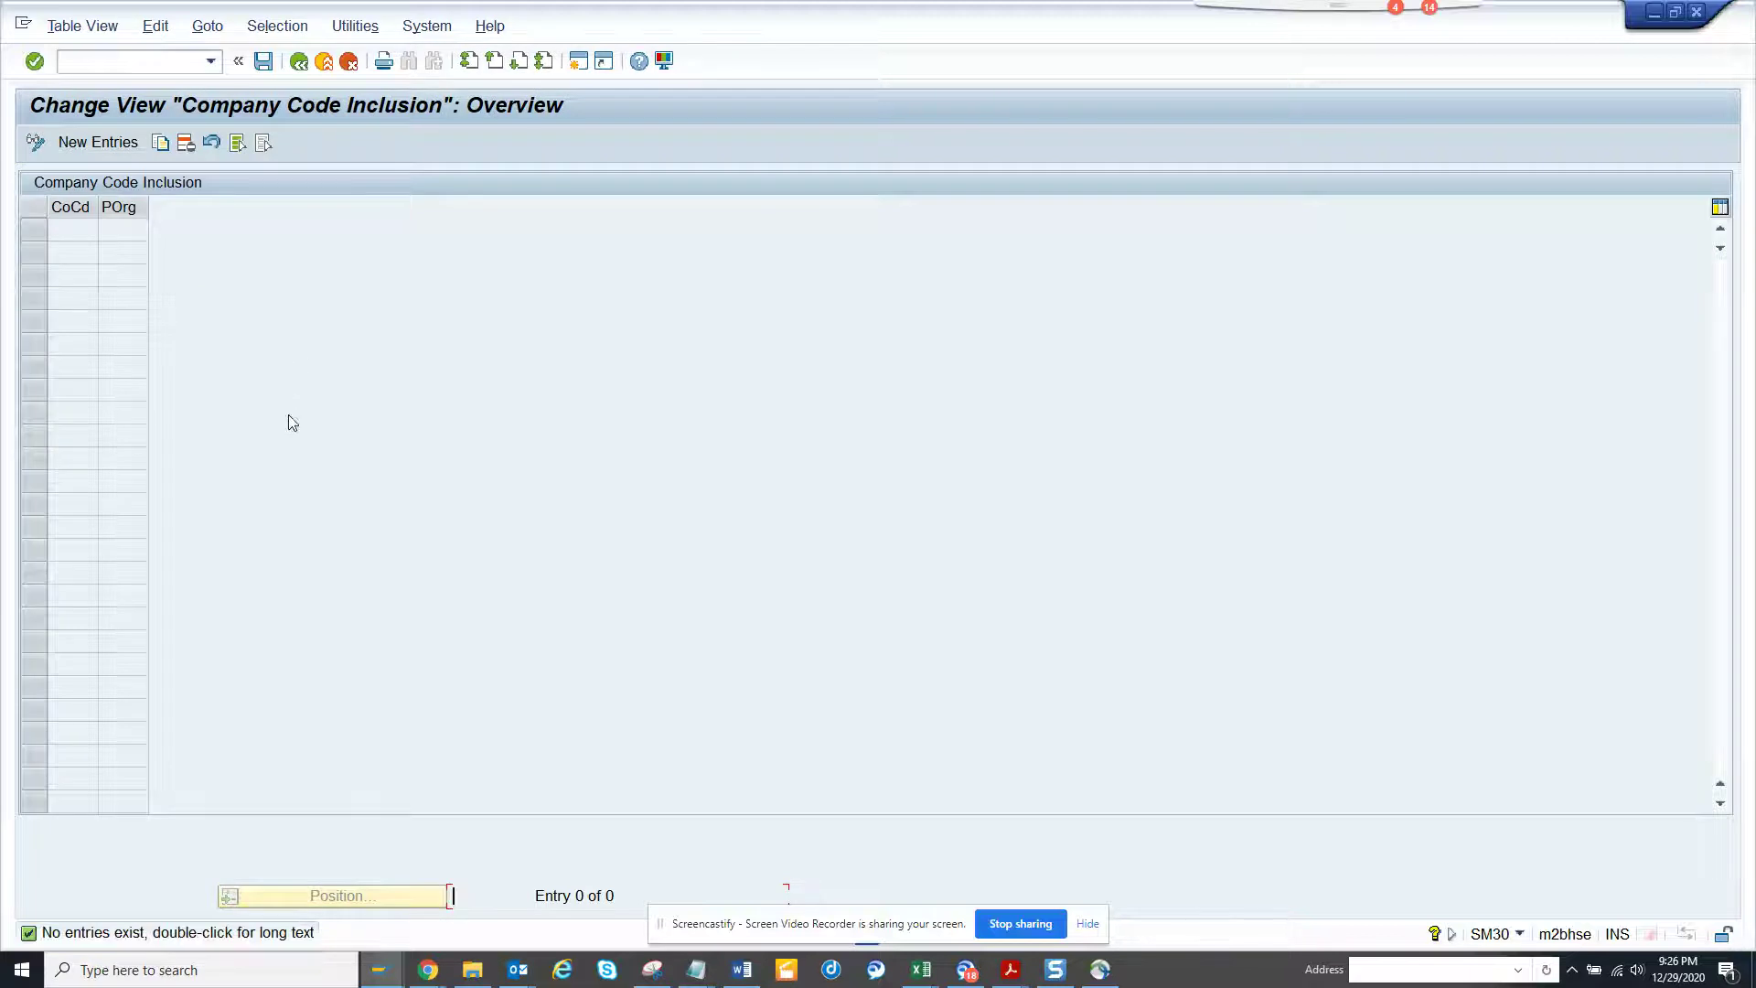
{"action": "left_click", "coordinate": [80, 146]}
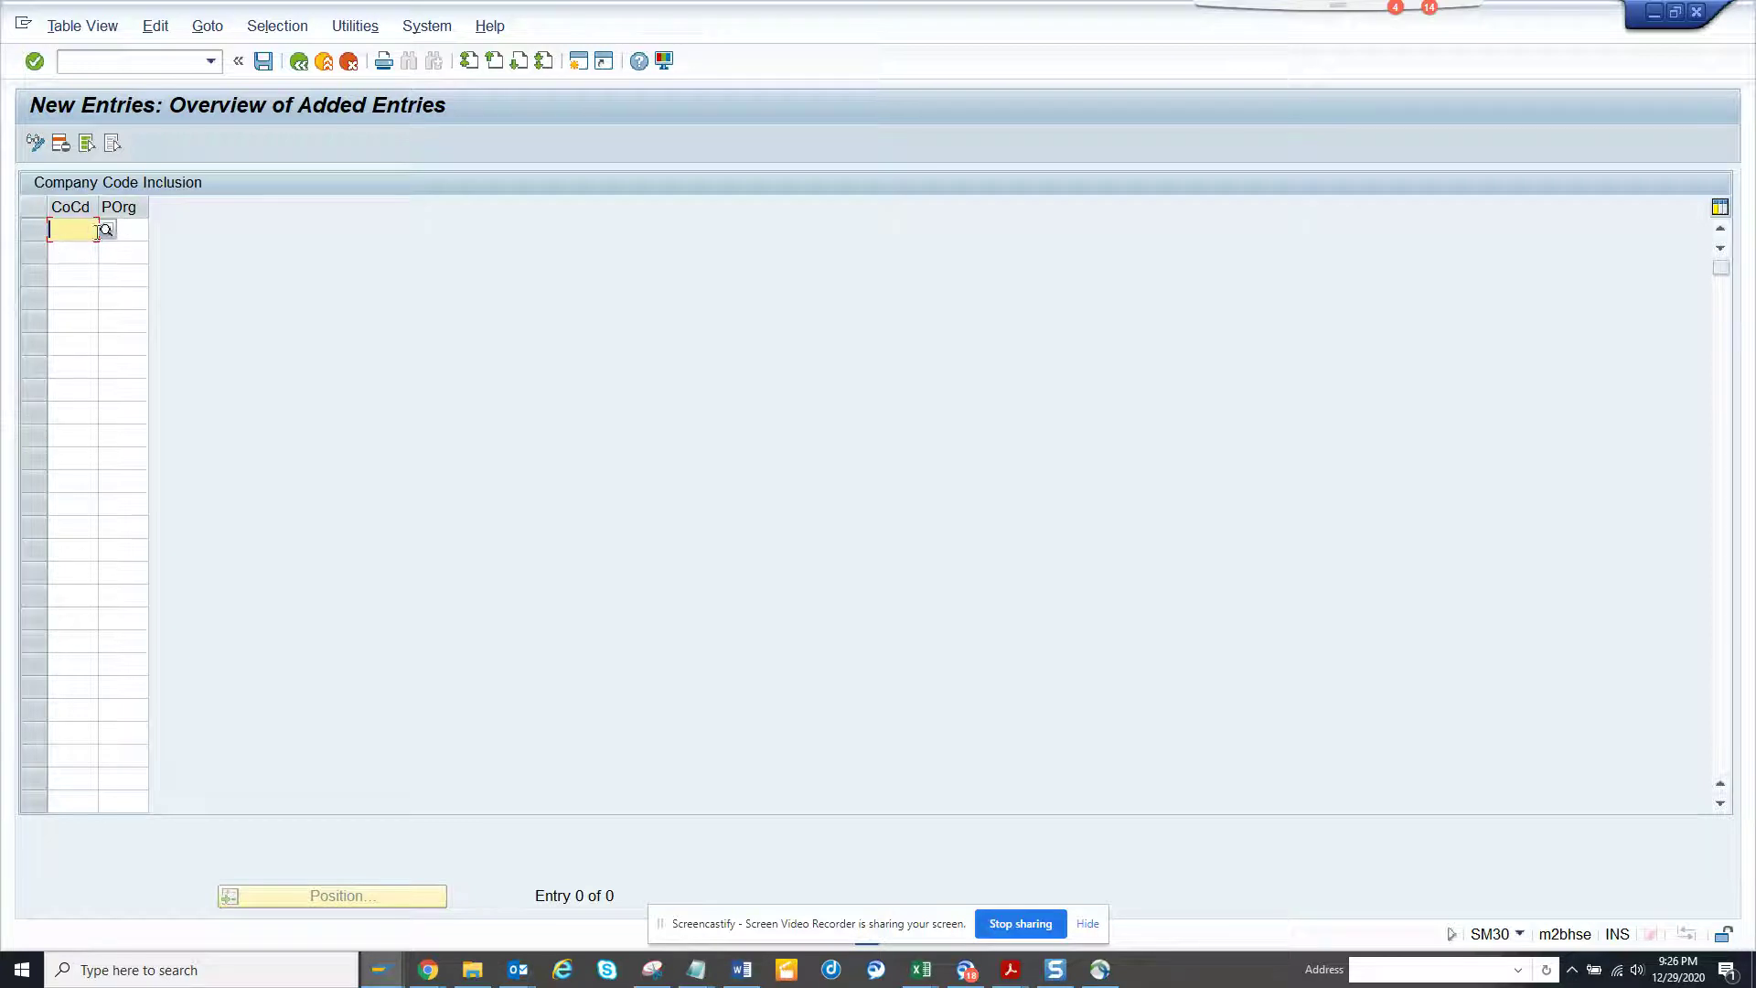
{"action": "left_click", "coordinate": [299, 61]}
{"action": "left_click", "coordinate": [299, 60]}
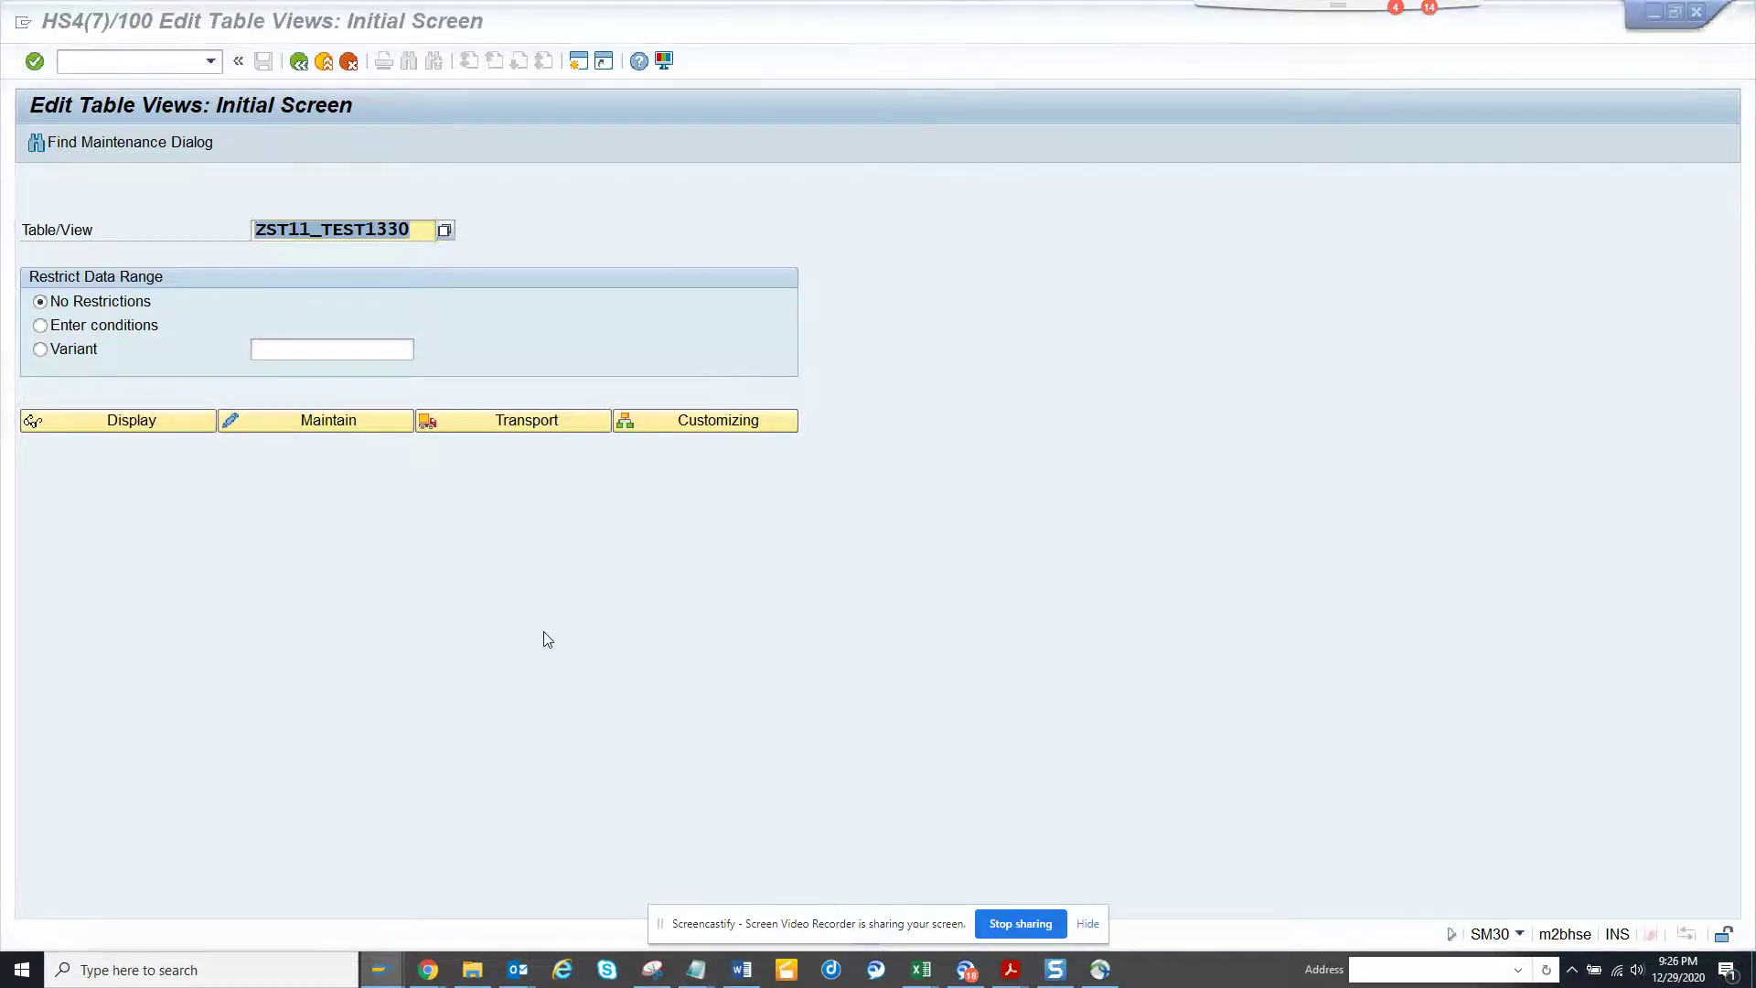
Look up the OP48 parameter transaction in the config transaction code list.
{"action": "key", "text": "alt+Tab"}
{"action": "key", "text": "alt+Tab"}
{"action": "key", "text": "alt+Tab"}
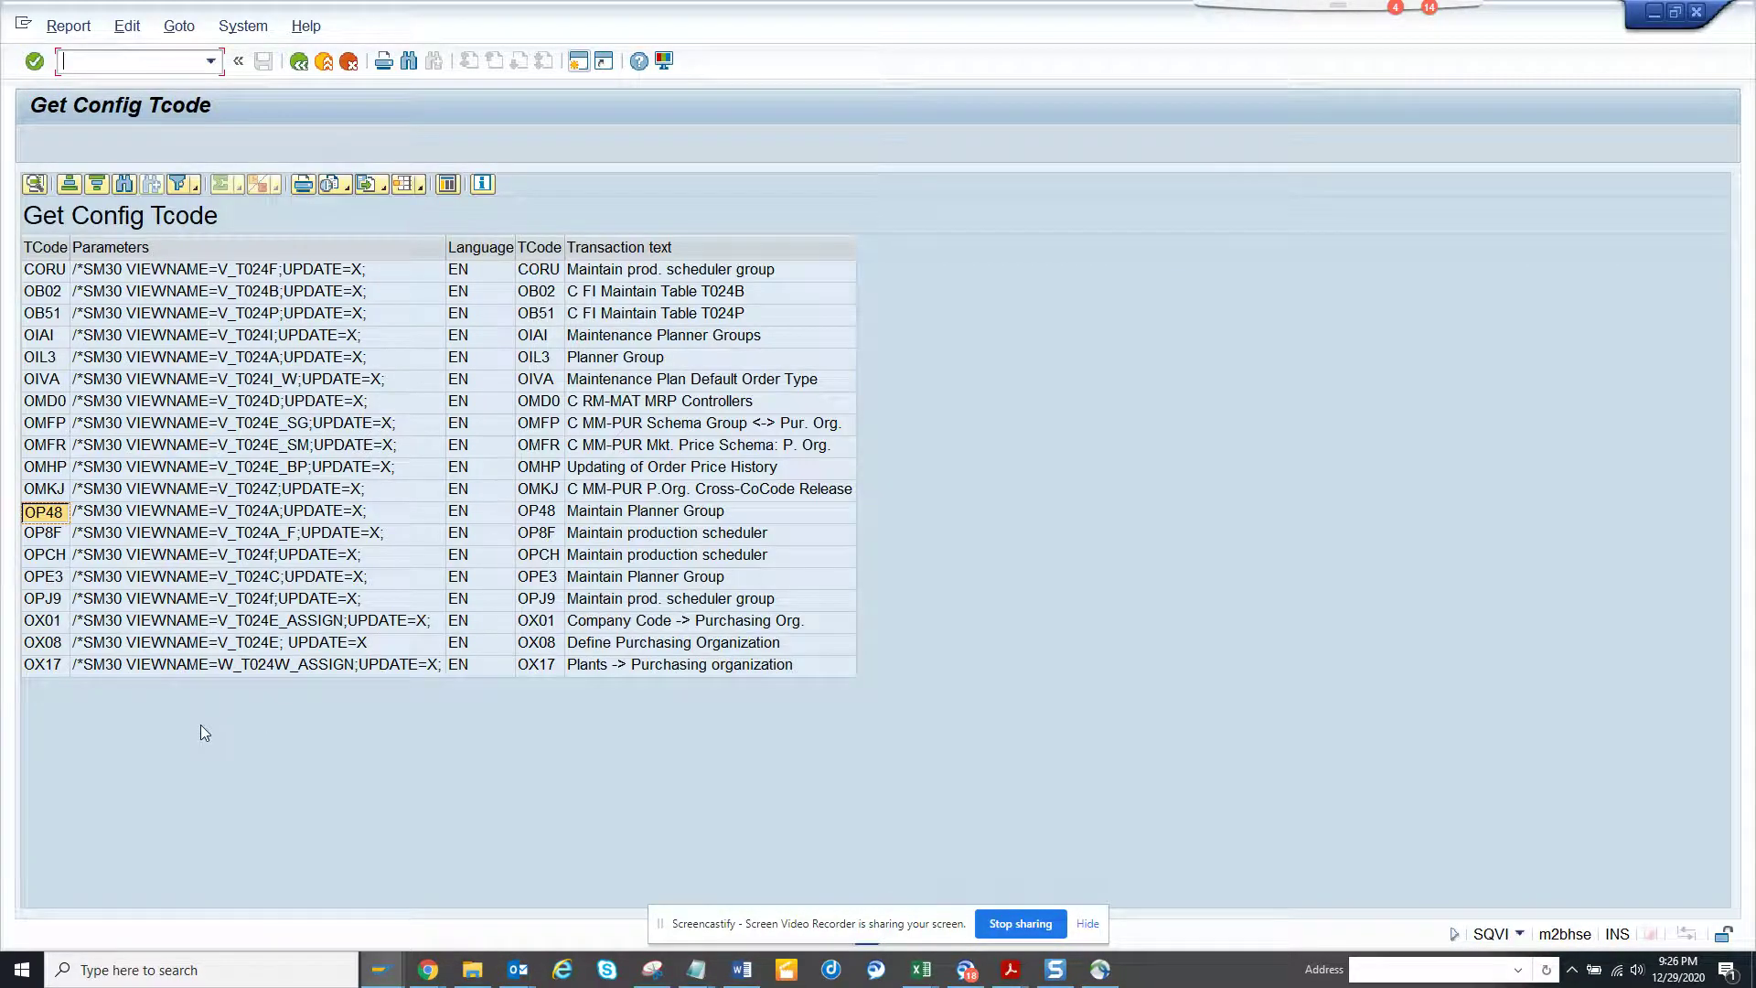
{"action": "left_click", "coordinate": [55, 517]}
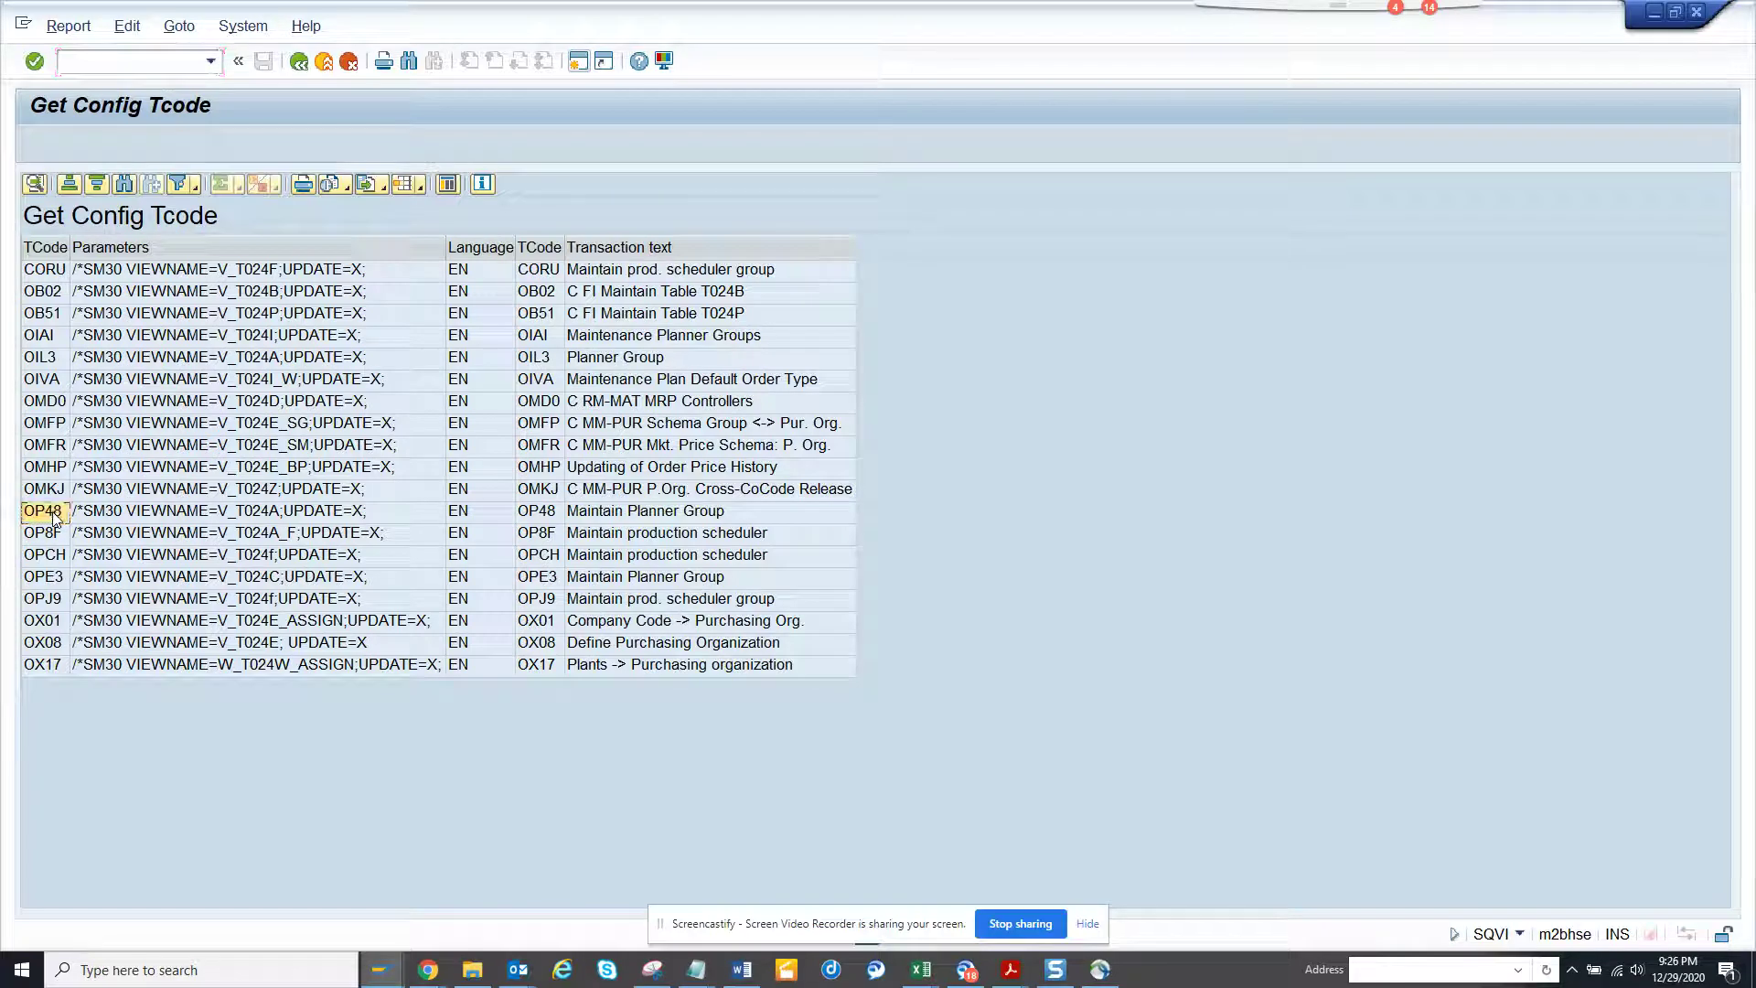
{"action": "left_click", "coordinate": [55, 517]}
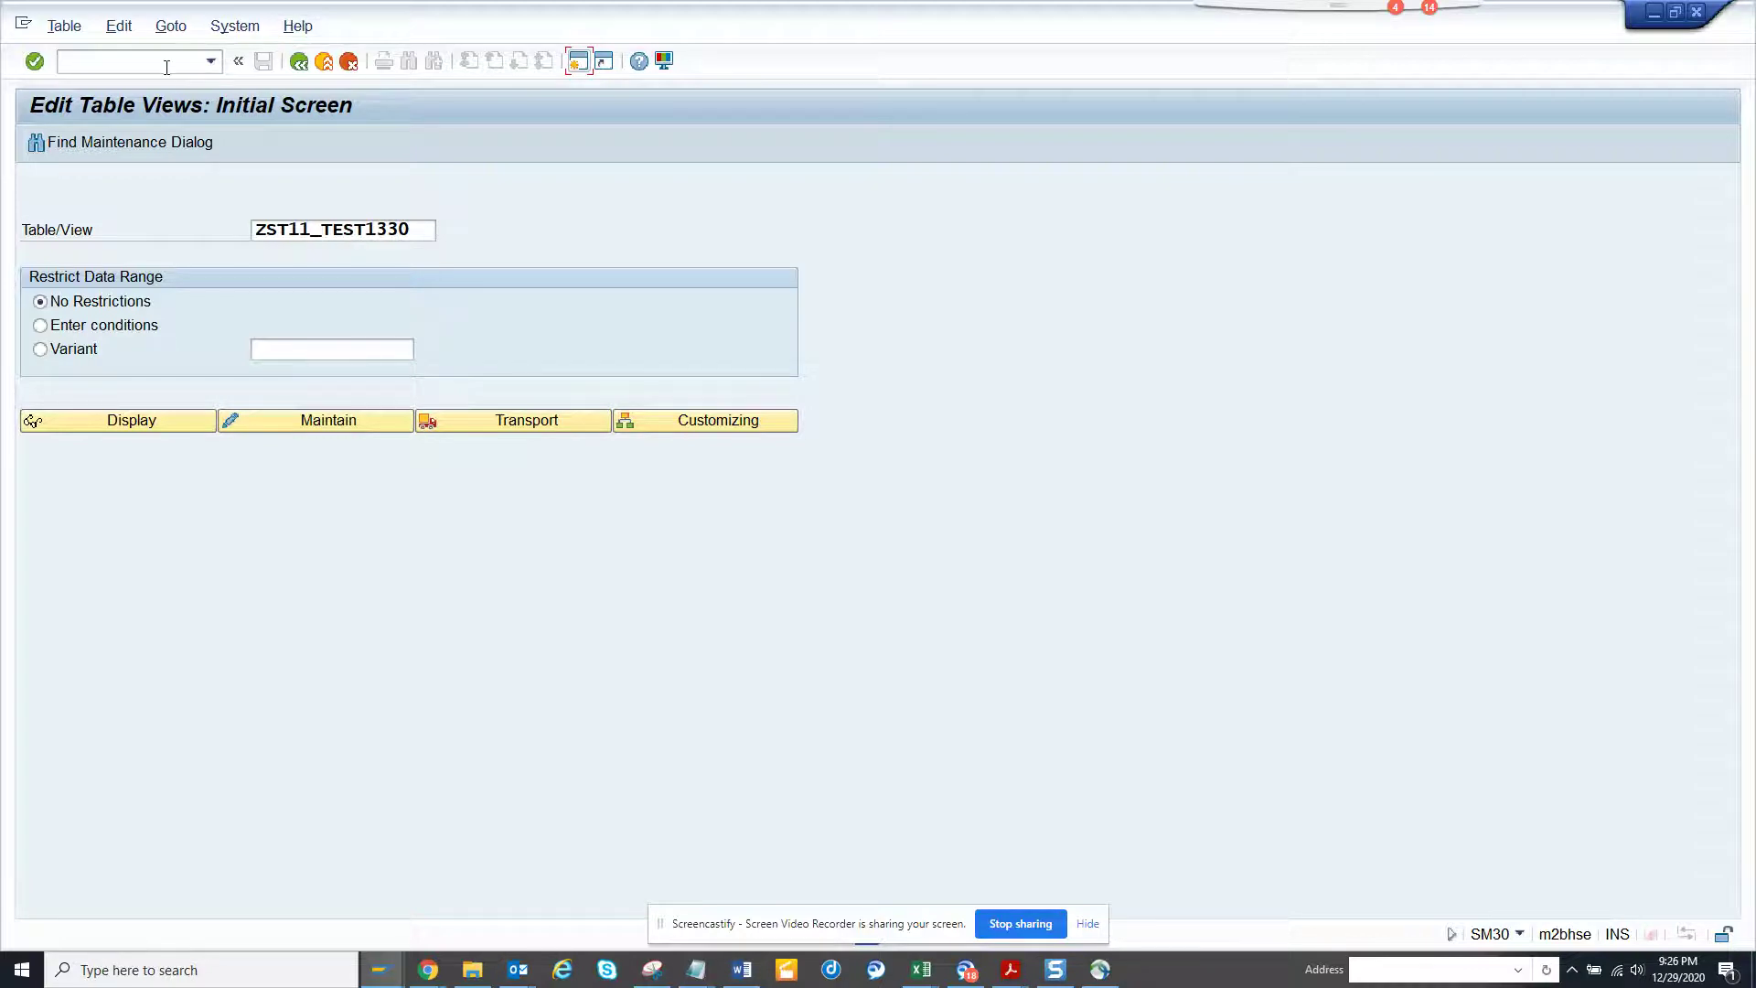
Return to SAP Easy Access and run transaction se93.
{"action": "left_click", "coordinate": [167, 67]}
{"action": "key", "text": "F3"}
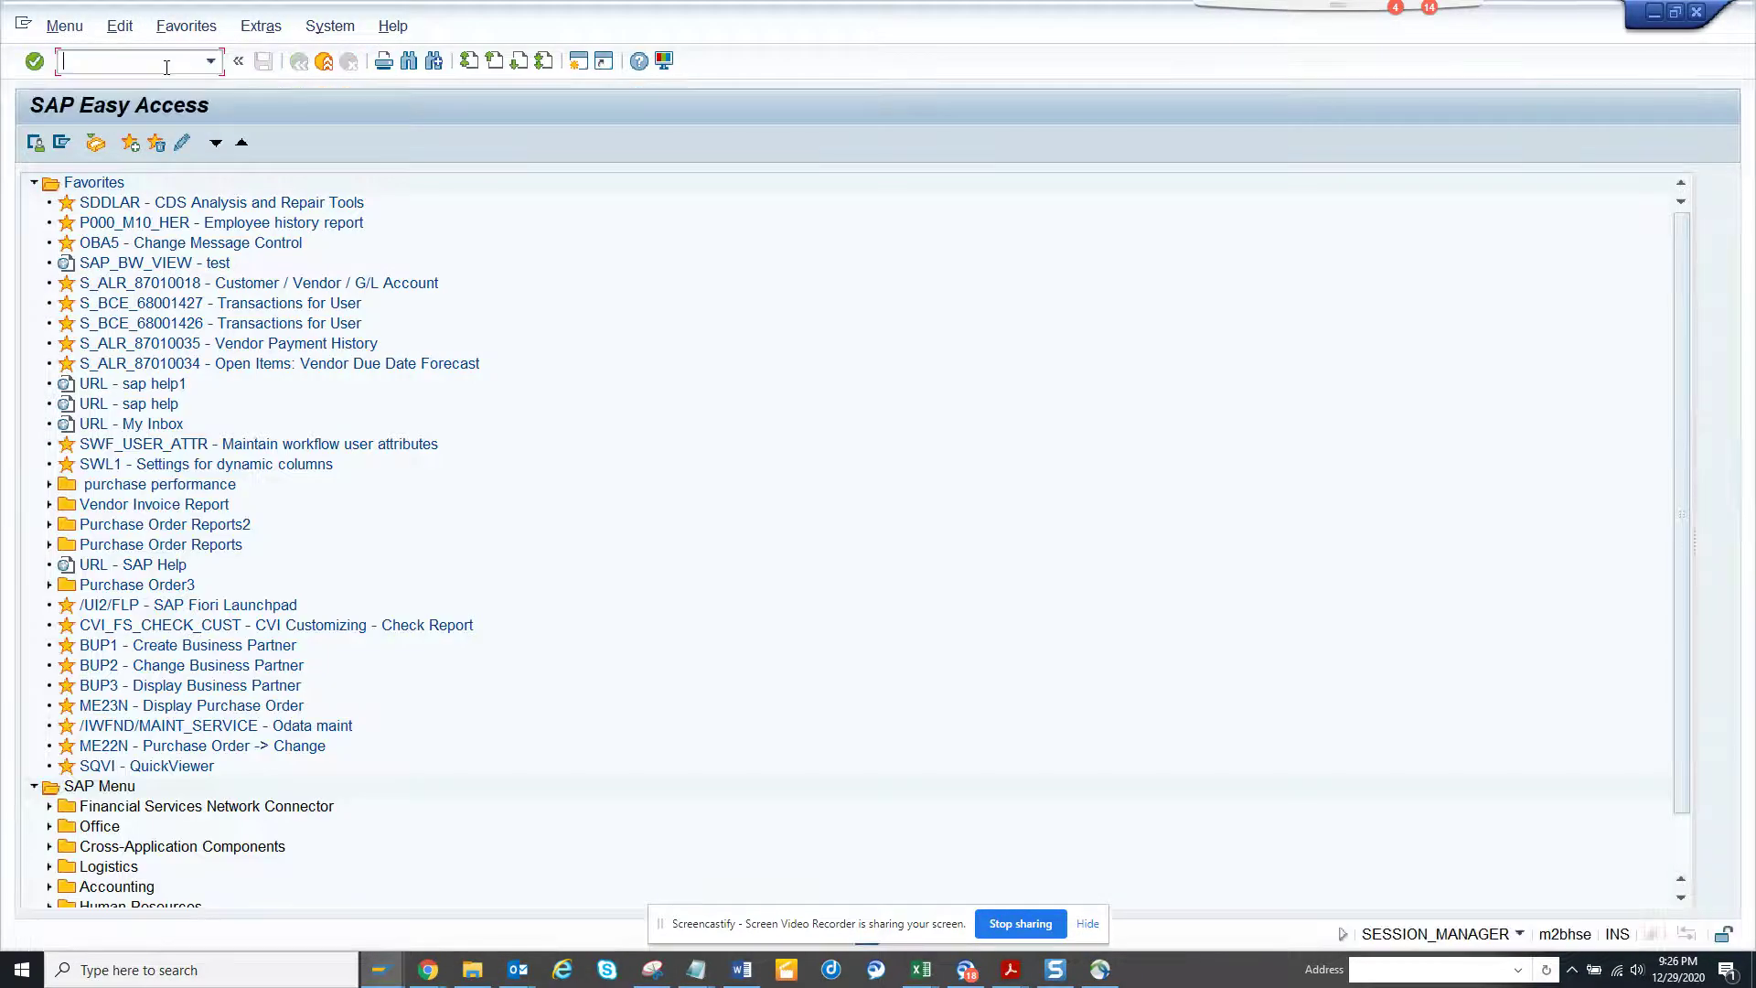
{"action": "type", "text": "se93"}
{"action": "key", "text": "Return"}
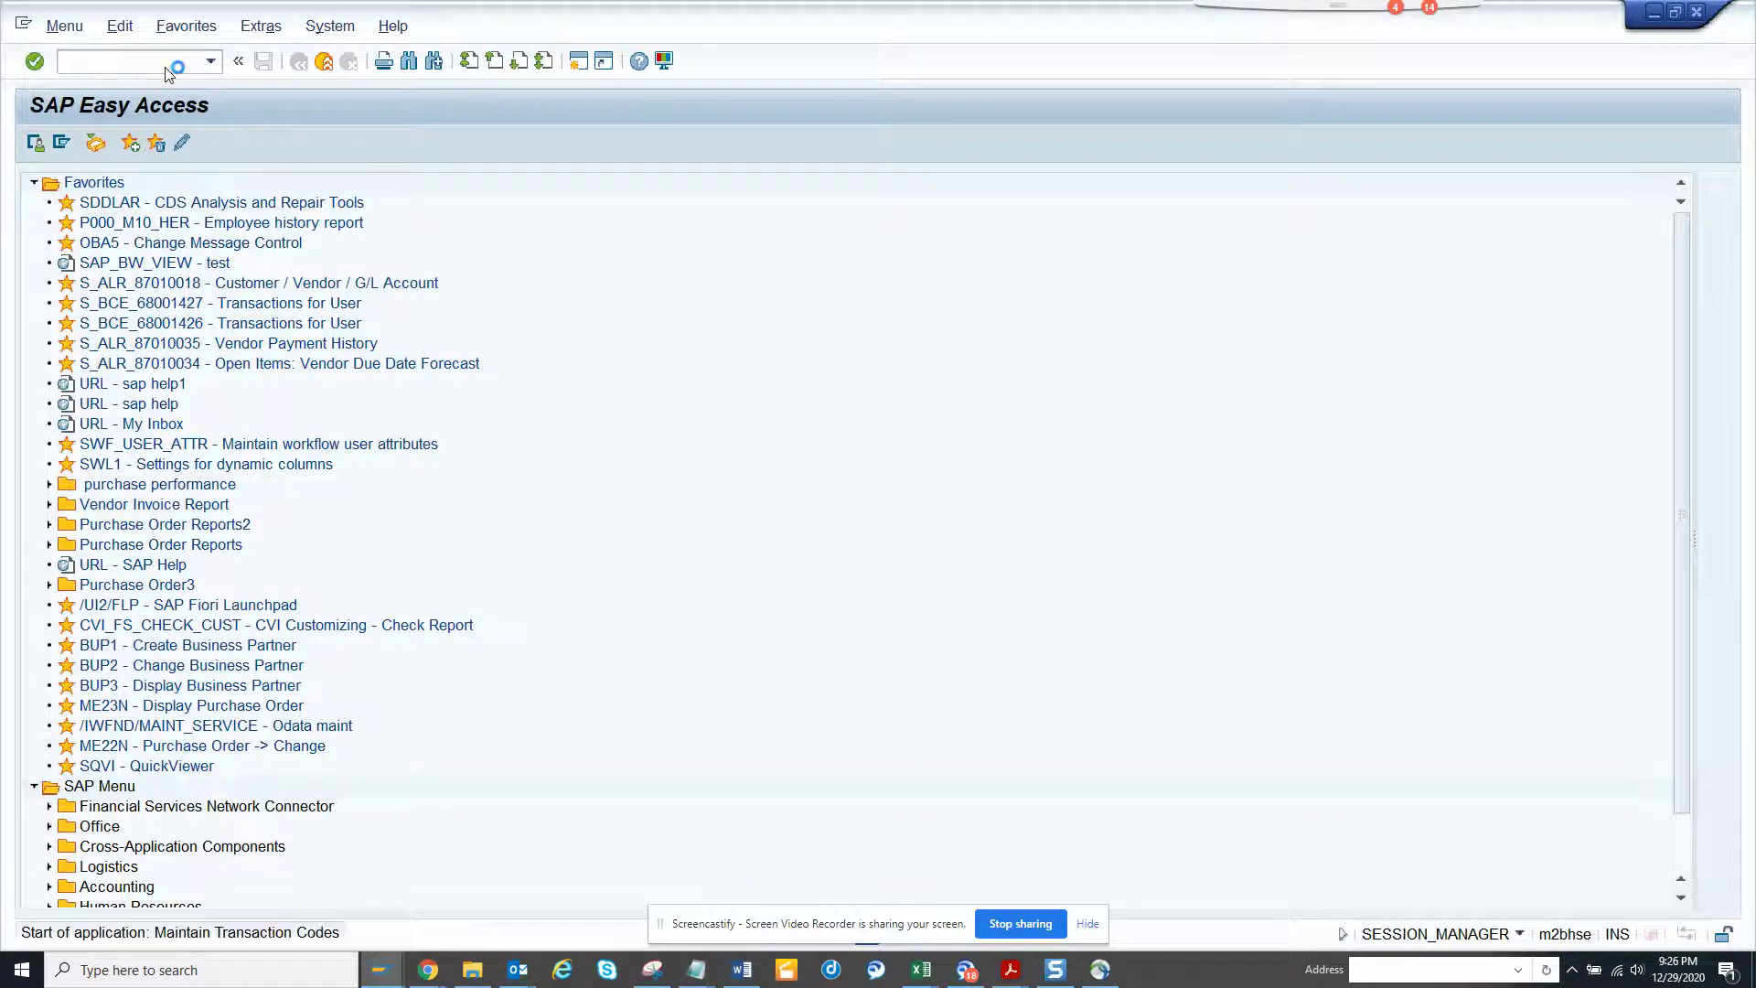
{"action": "type", "text": "OP48"}
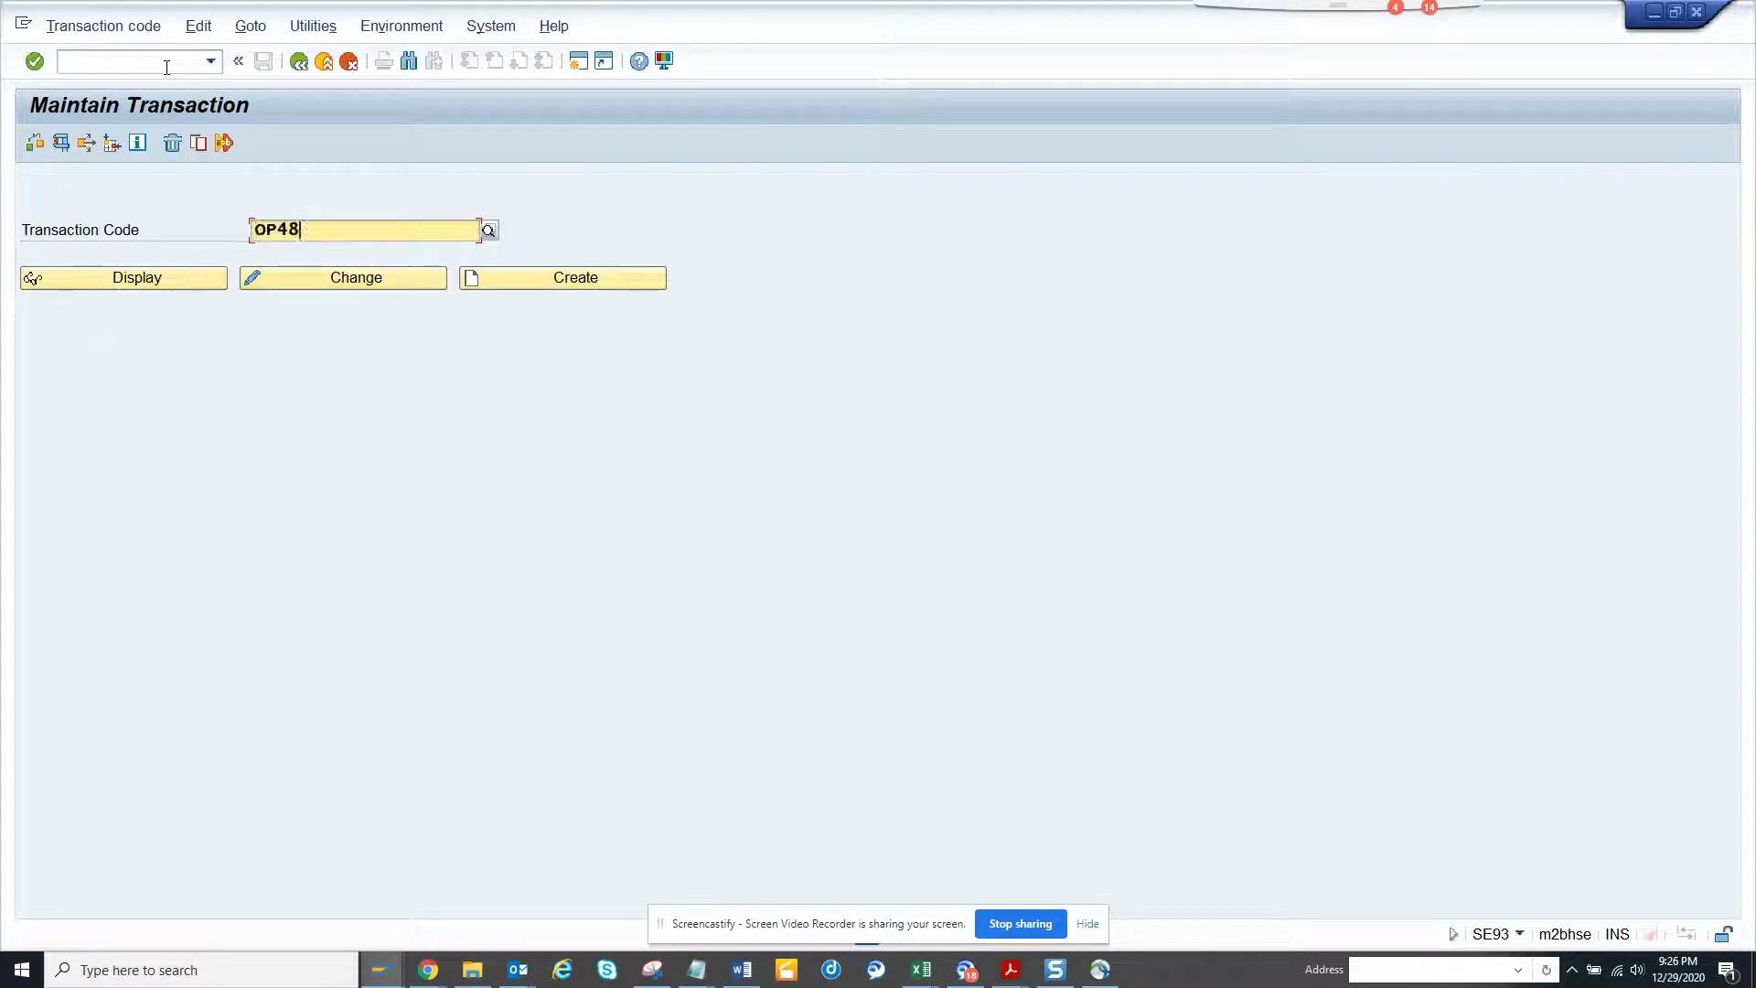
{"action": "left_click", "coordinate": [175, 279]}
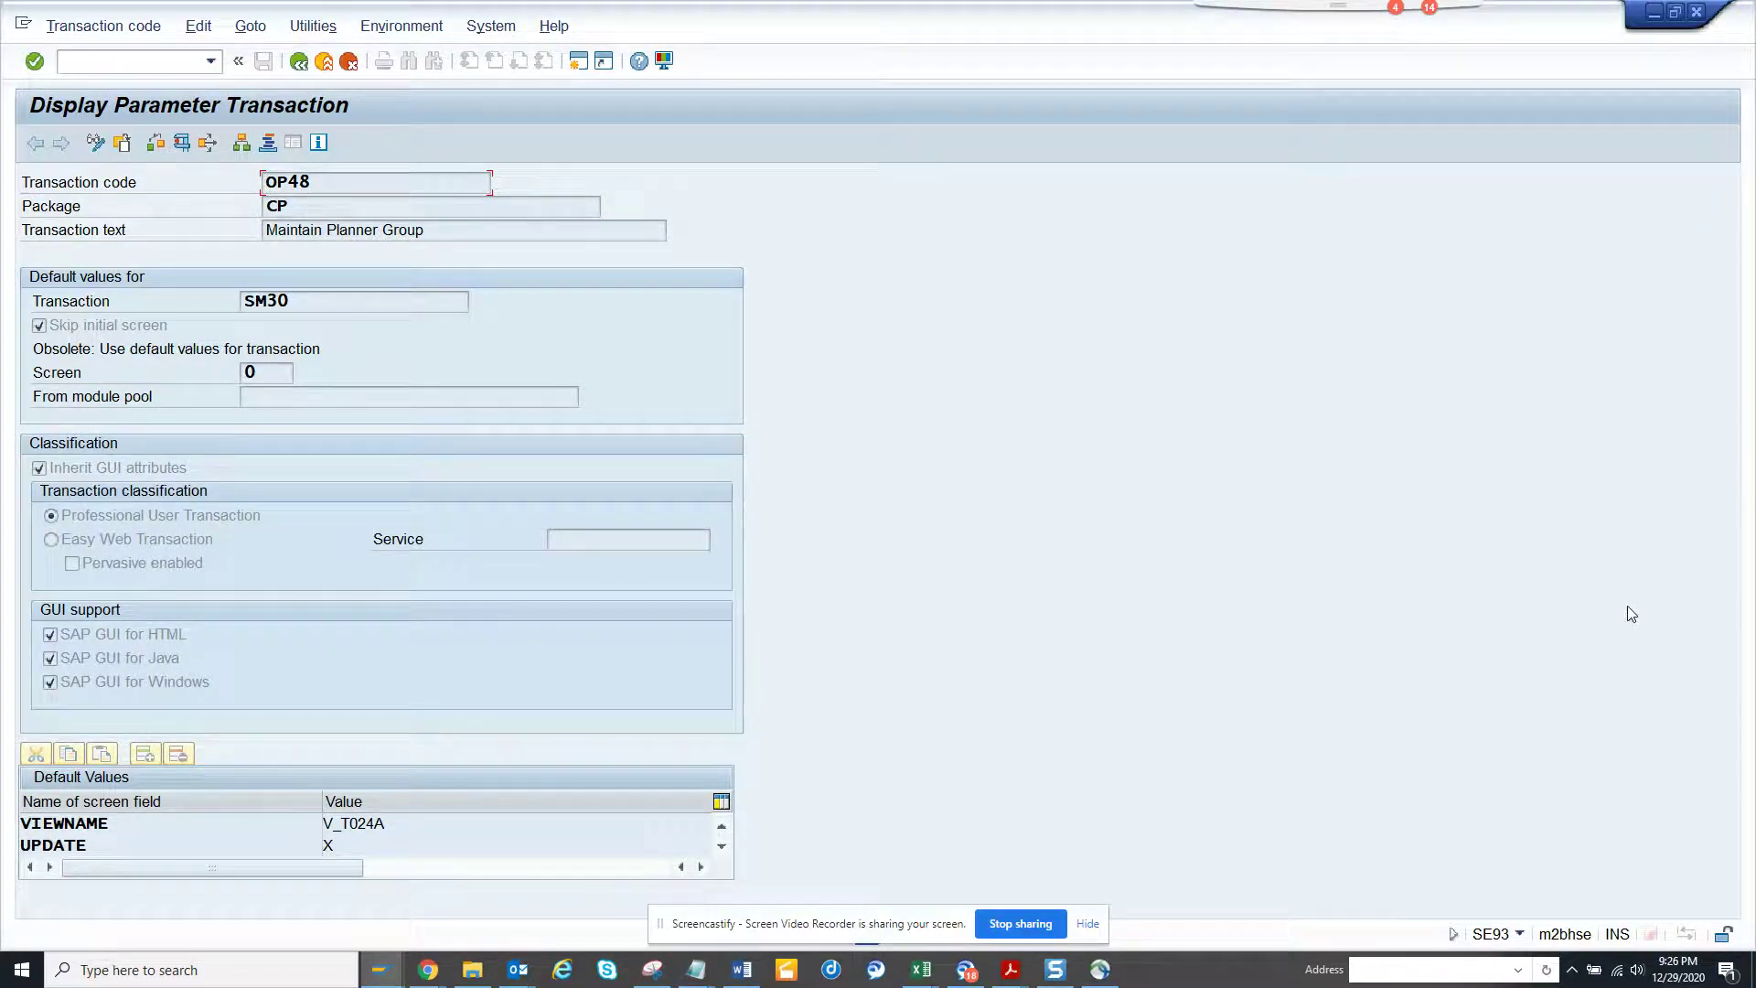
{"action": "key", "text": "super+Right"}
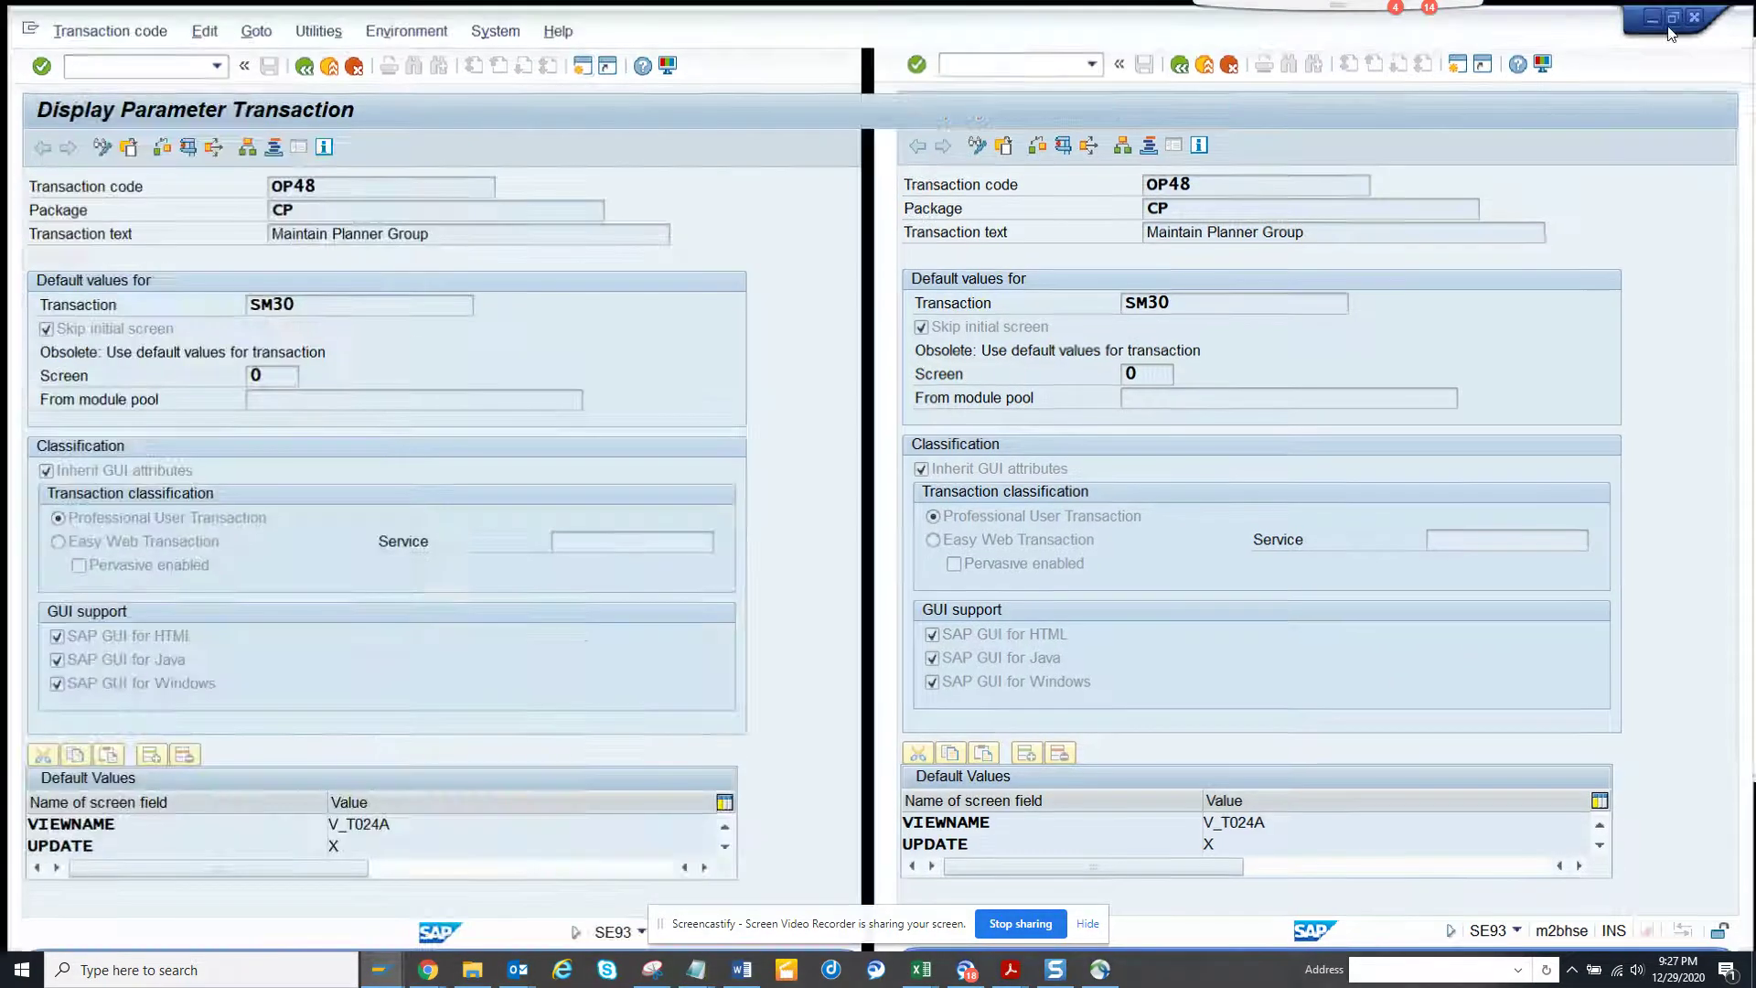
{"action": "left_click", "coordinate": [1663, 12]}
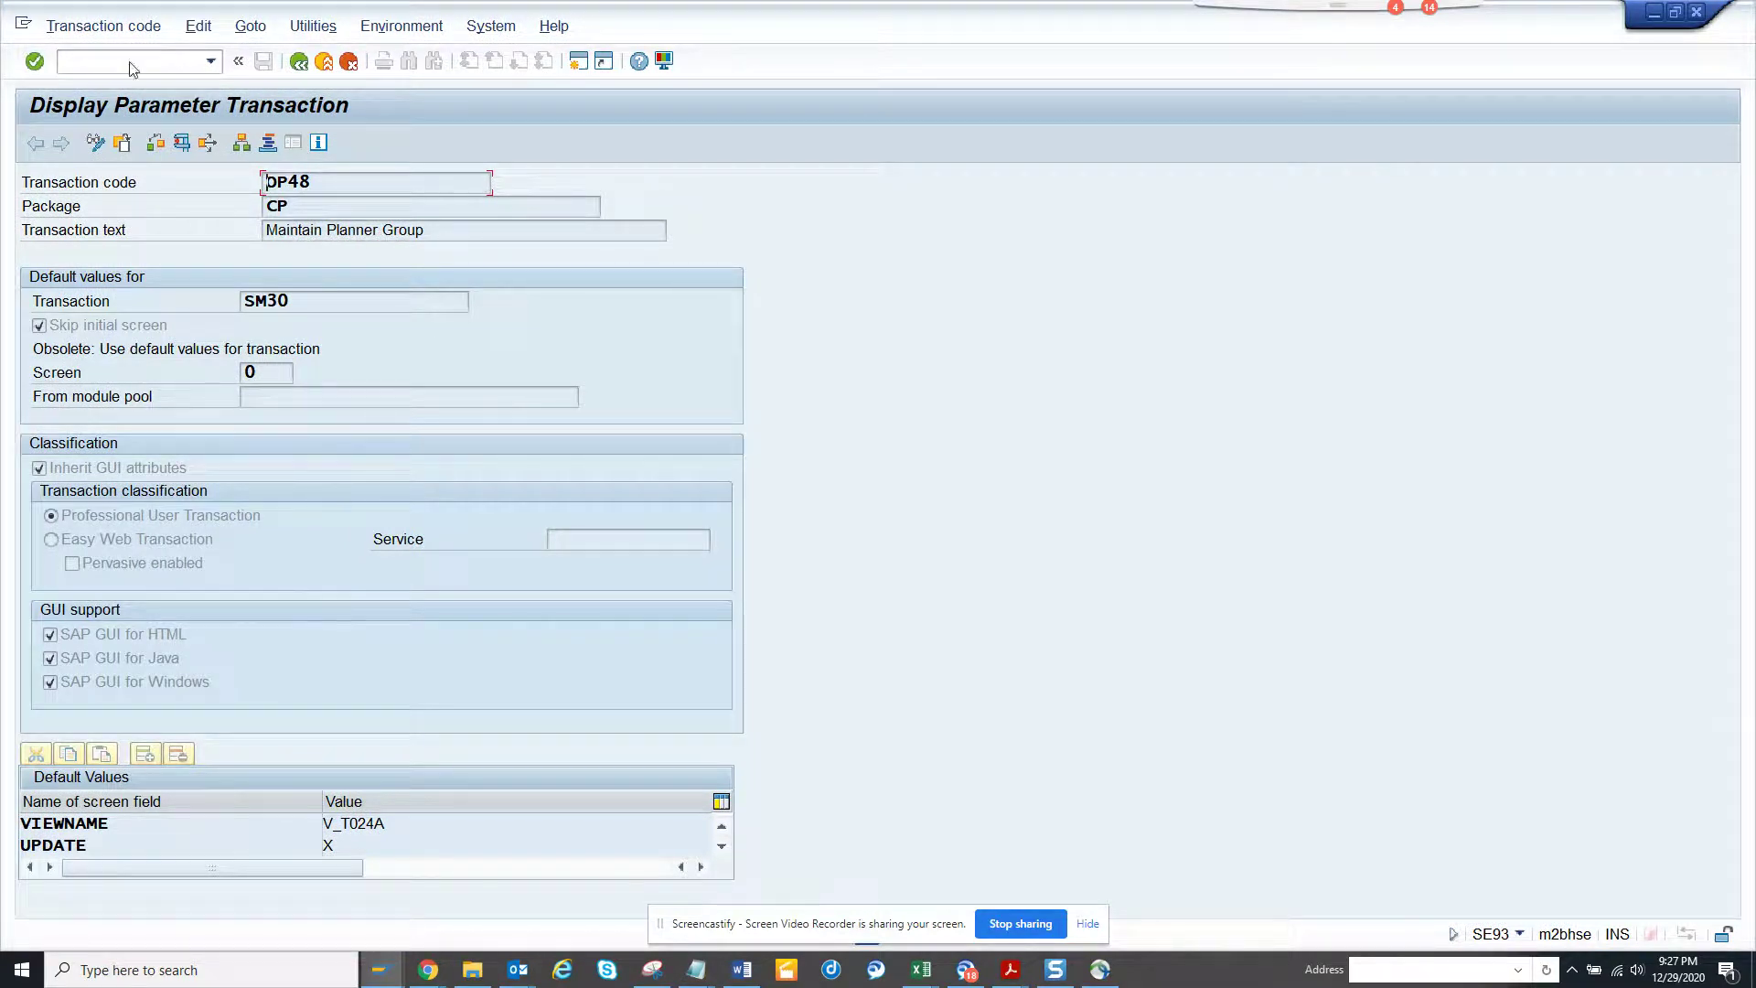
{"action": "left_click", "coordinate": [182, 142]}
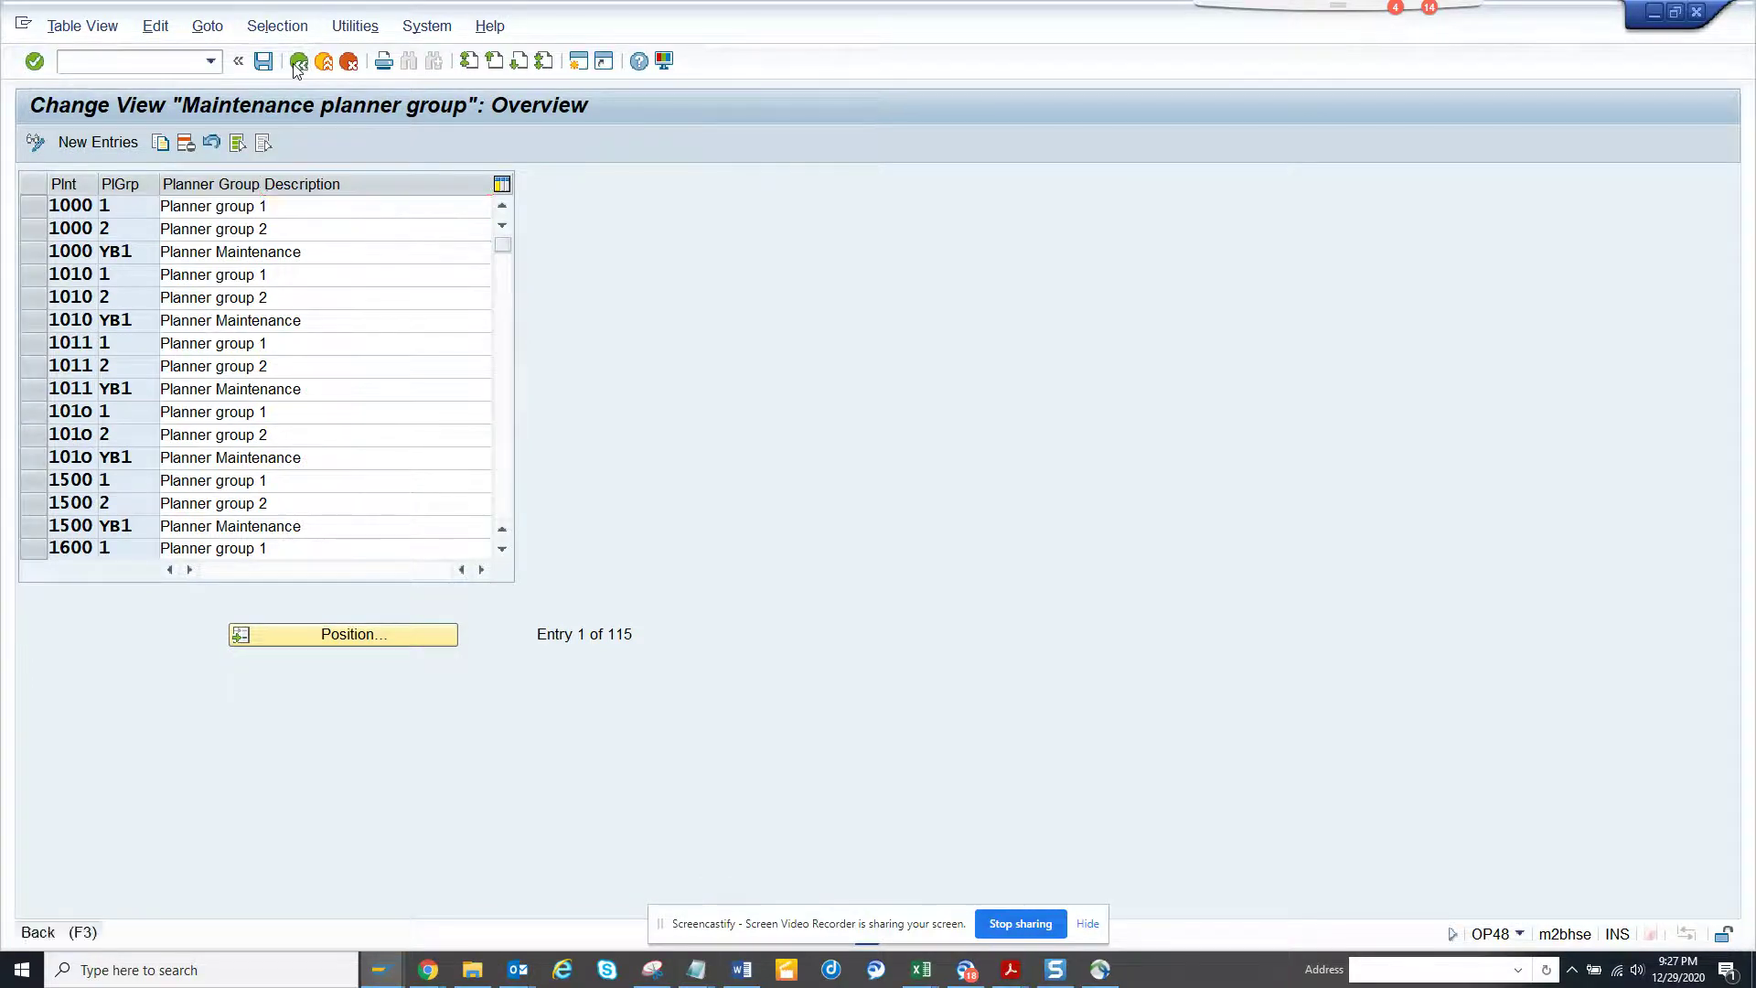
{"action": "left_click", "coordinate": [298, 62]}
{"action": "left_click", "coordinate": [298, 62]}
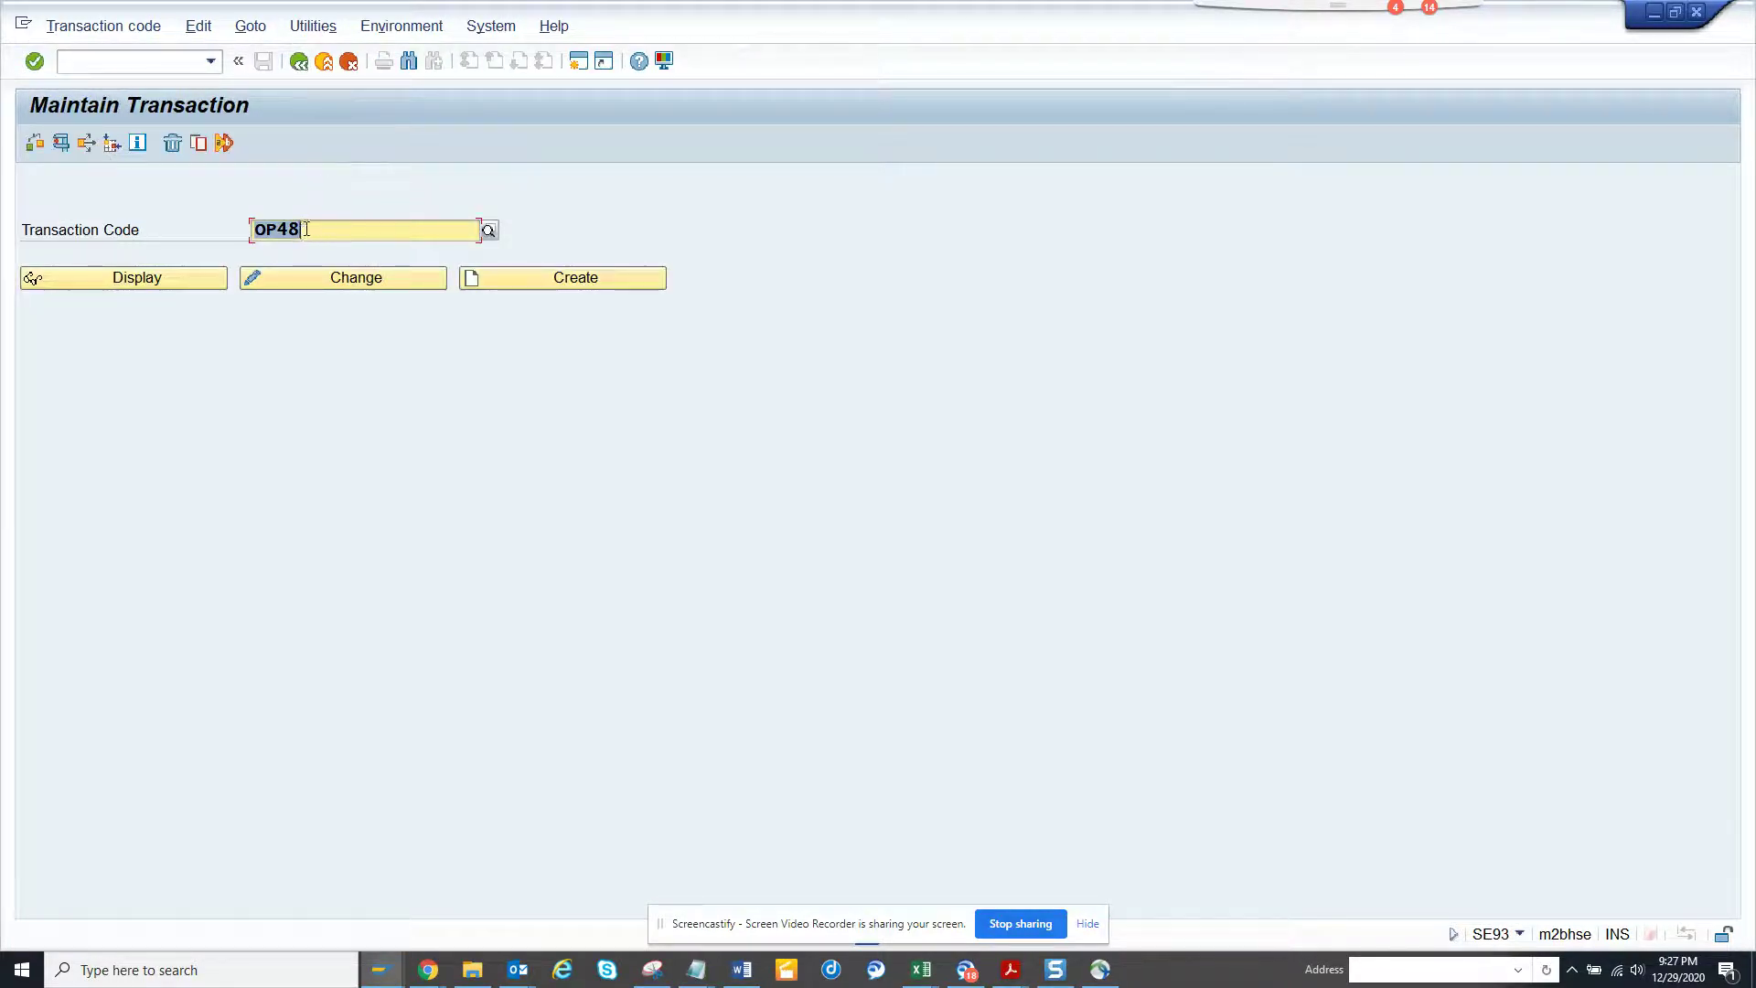
Start copying transaction OP48 in SE93 and clear the new transaction code field.
{"action": "left_click", "coordinate": [306, 229]}
{"action": "left_click", "coordinate": [199, 143]}
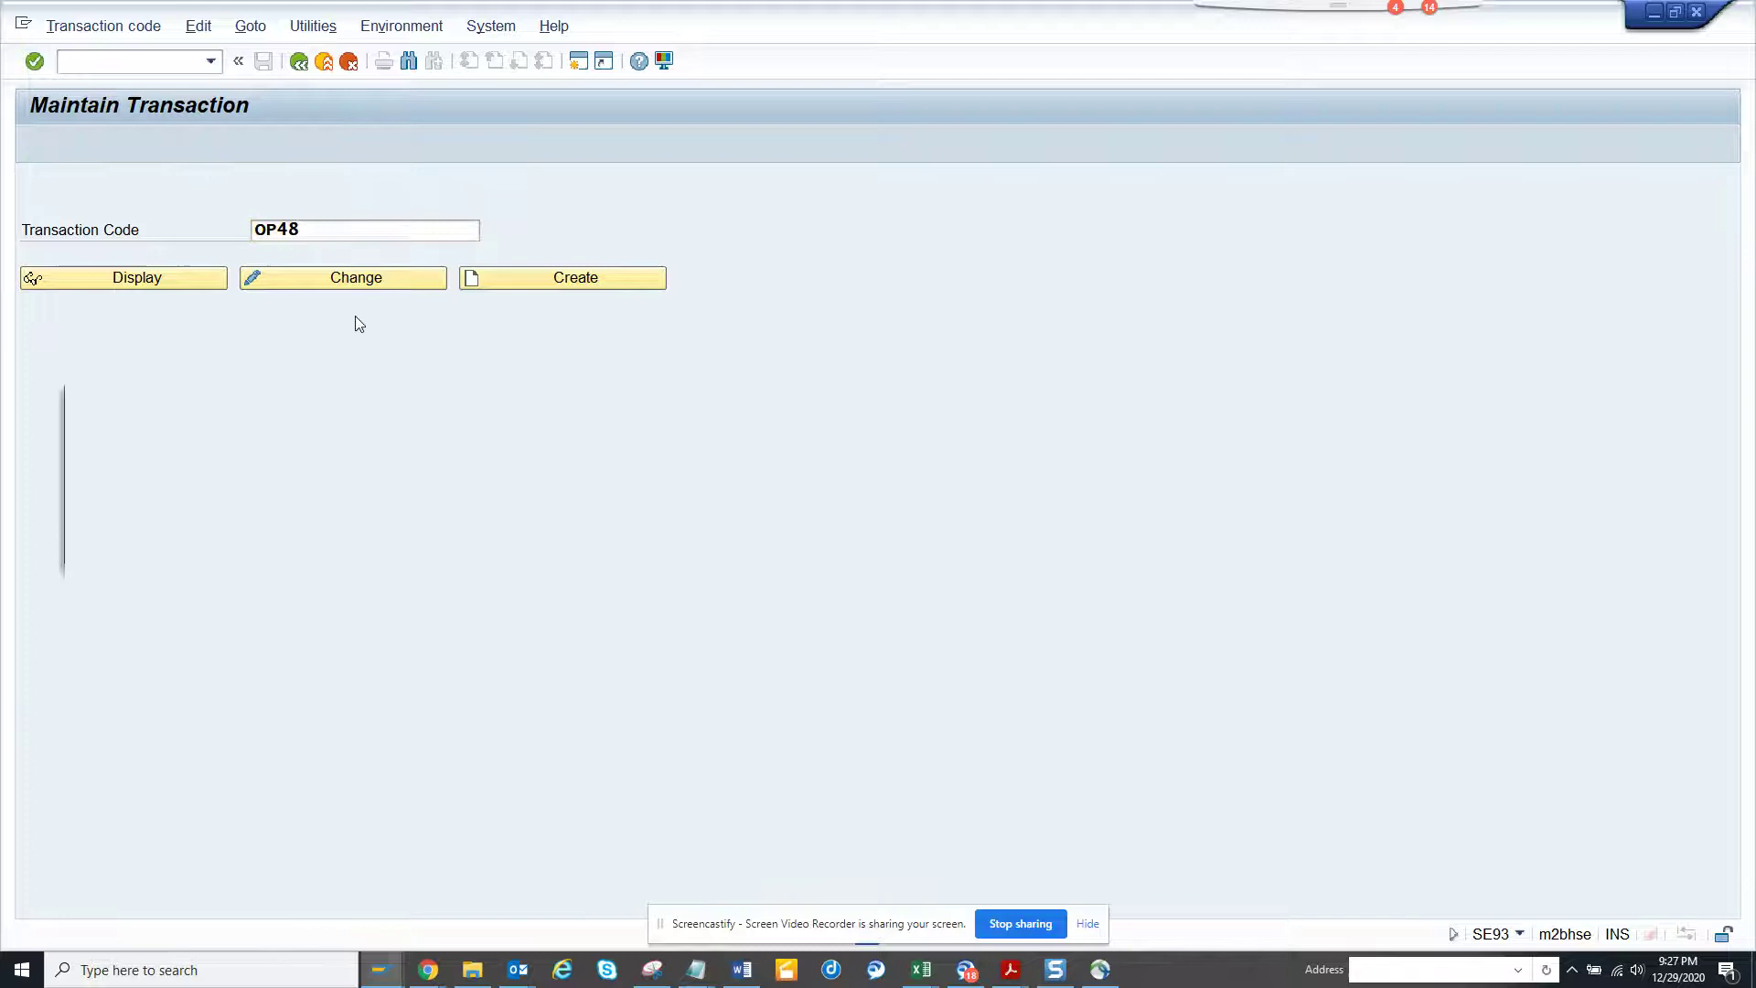
{"action": "key", "text": "Tab"}
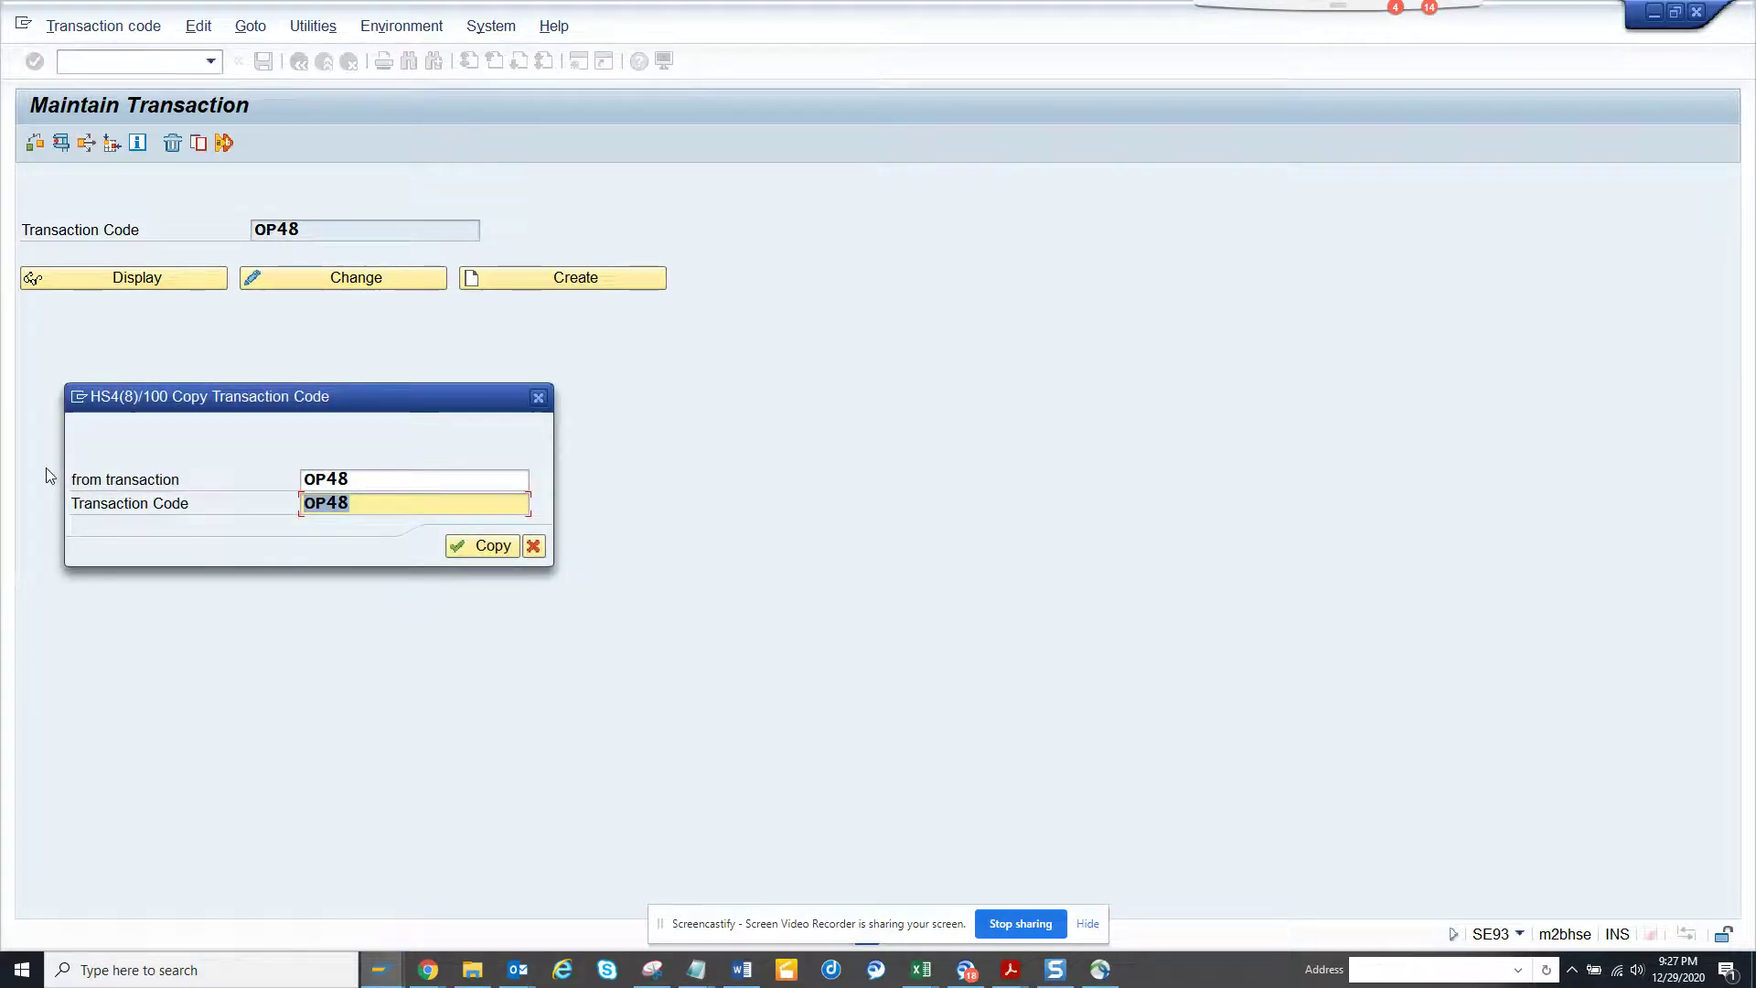
{"action": "type", "text": "zst"}
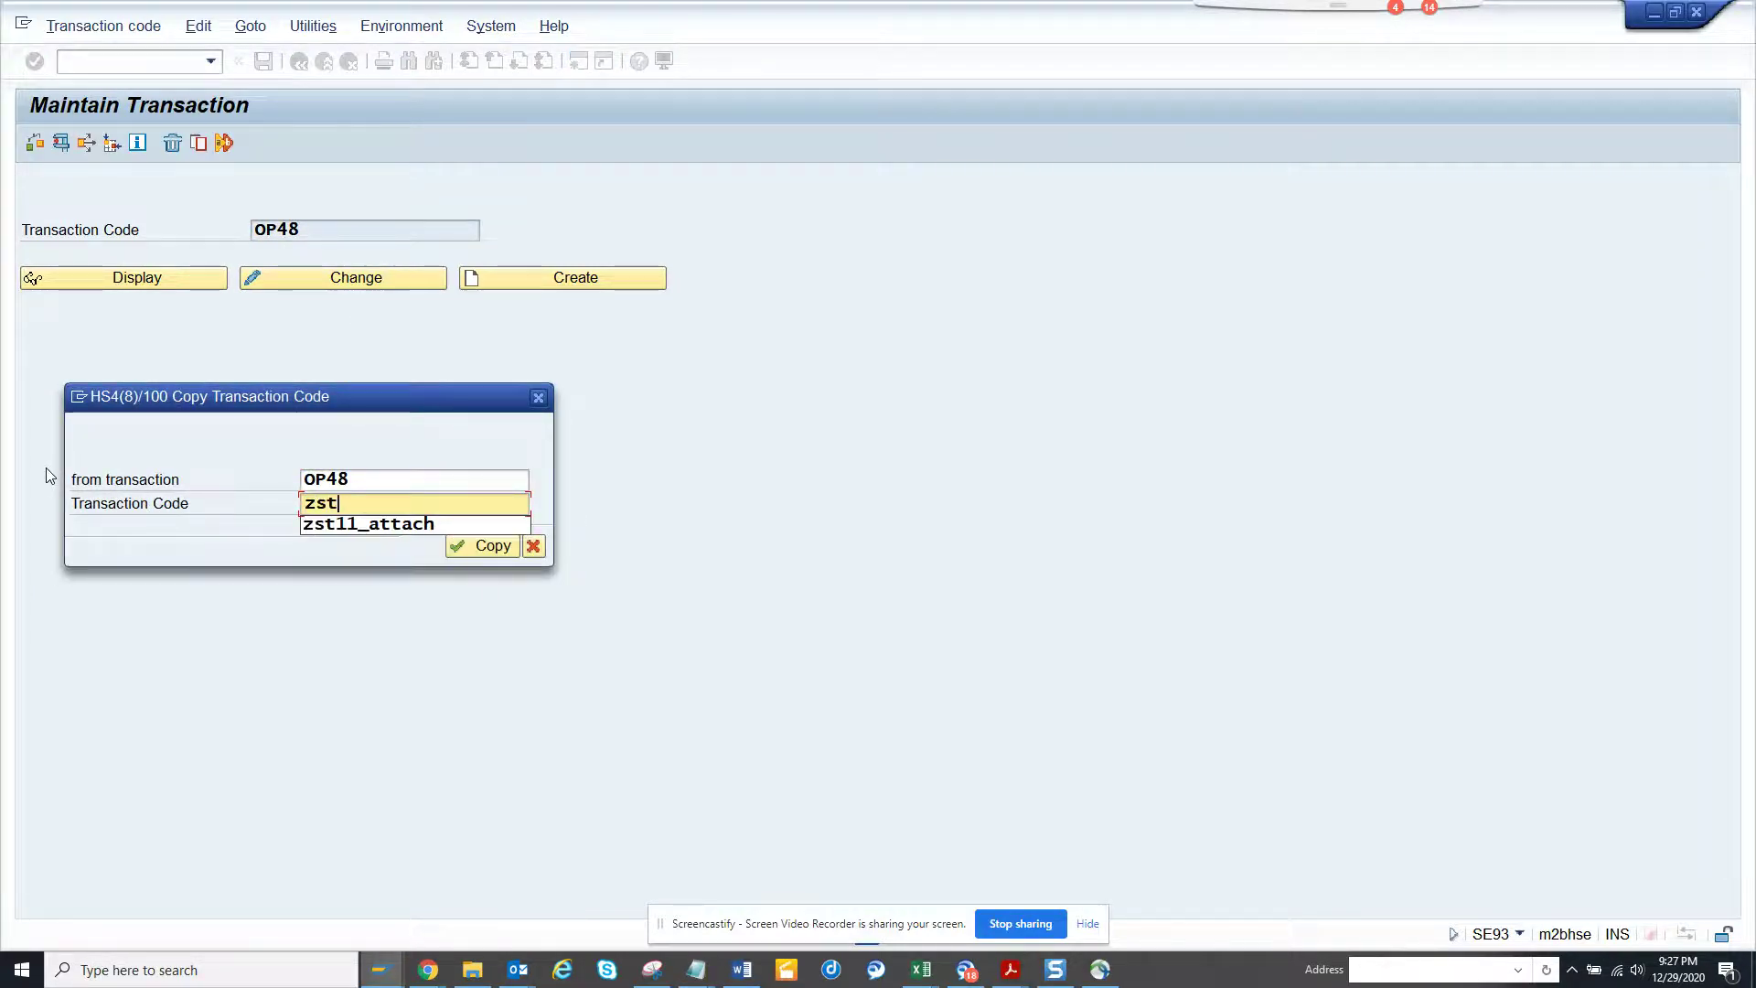
{"action": "type", "text": "_"}
{"action": "key", "text": "BackSpace"}
{"action": "key", "text": "BackSpace"}
{"action": "key", "text": "BackSpace"}
{"action": "key", "text": "BackSpace"}
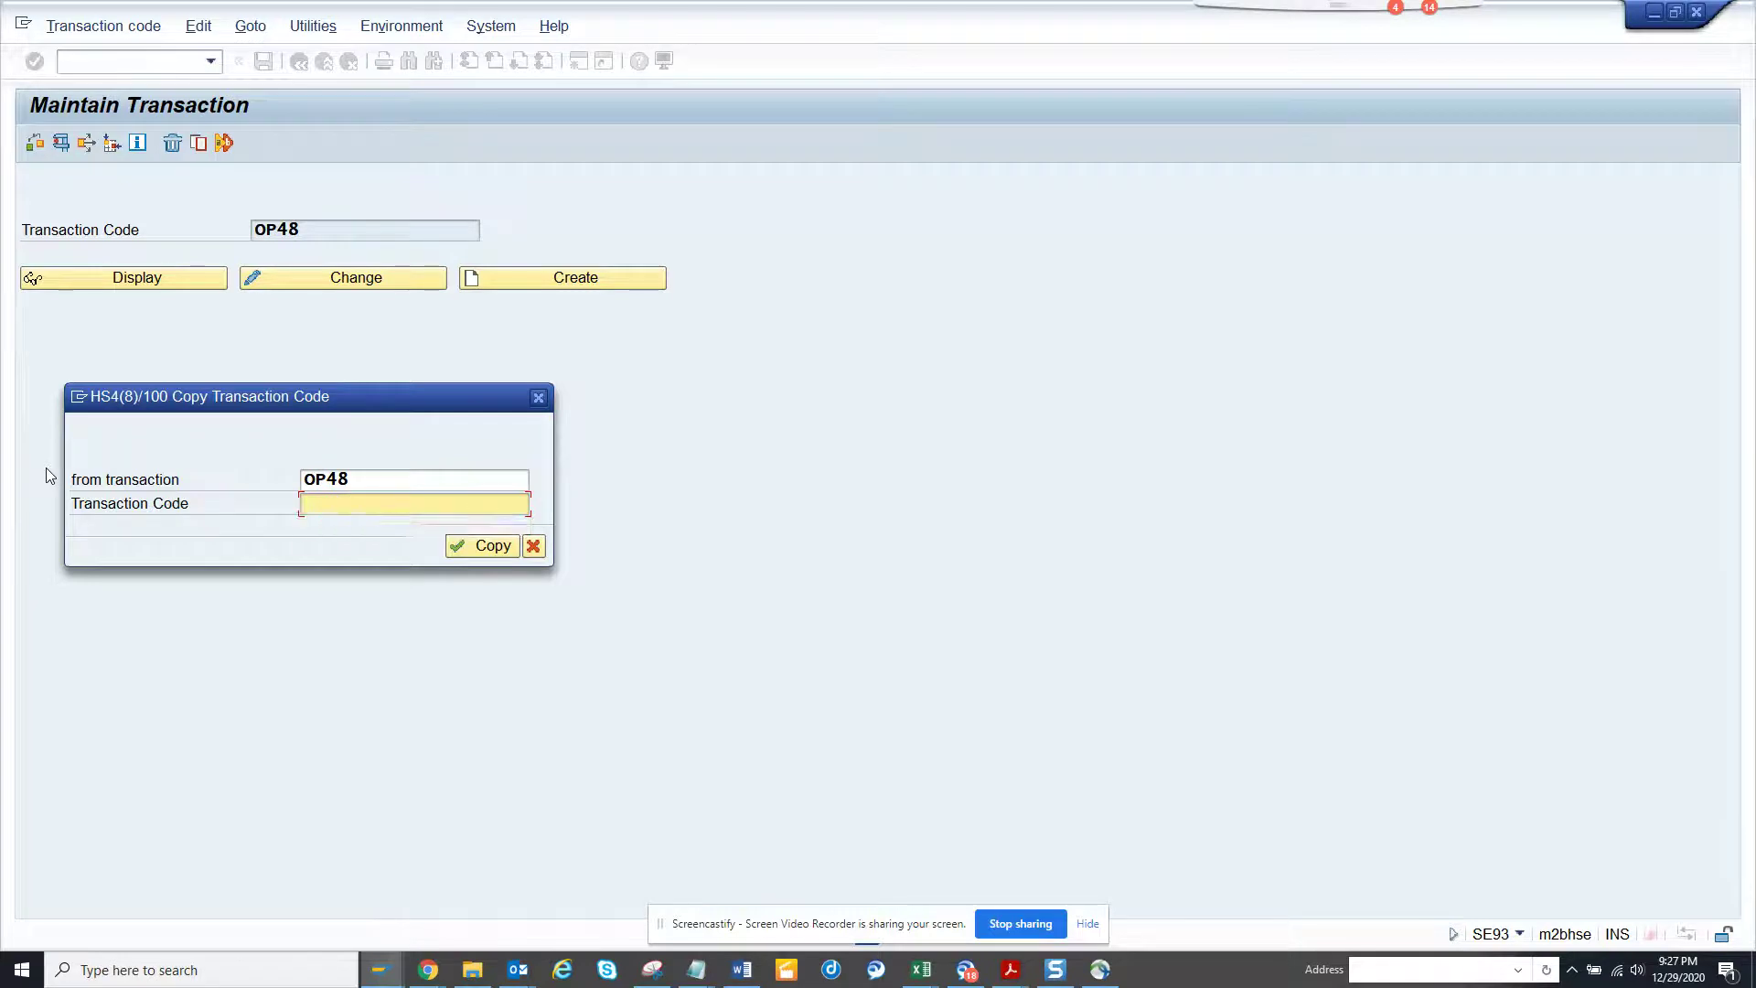
{"action": "type", "text": "OP48"}
{"action": "key", "text": "BackSpace"}
{"action": "key", "text": "BackSpace"}
{"action": "key", "text": "BackSpace"}
{"action": "key", "text": "BackSpace"}
Copy OP48 to new transaction ZST11_TEST1330 as a local object and open it.
{"action": "key", "text": "alt+Tab"}
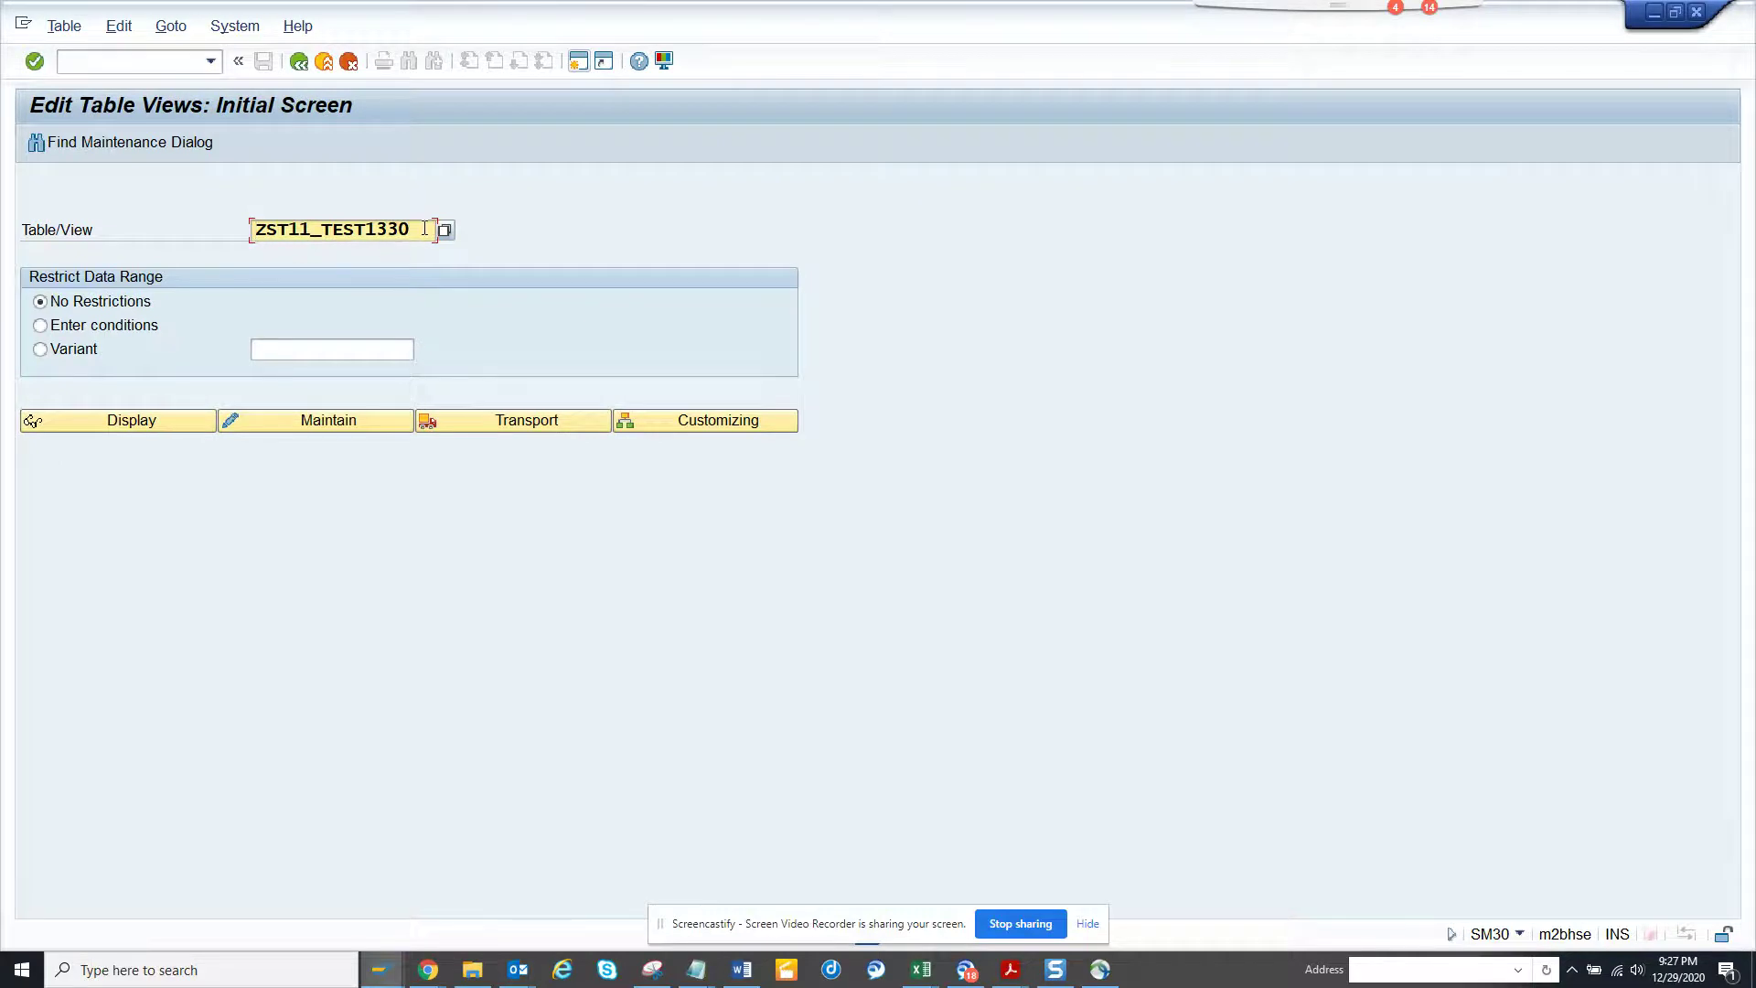
{"action": "left_click_drag", "start_coordinate": [435, 228], "coordinate": [3, 240]}
{"action": "key", "text": "ctrl+c"}
{"action": "key", "text": "alt+Tab"}
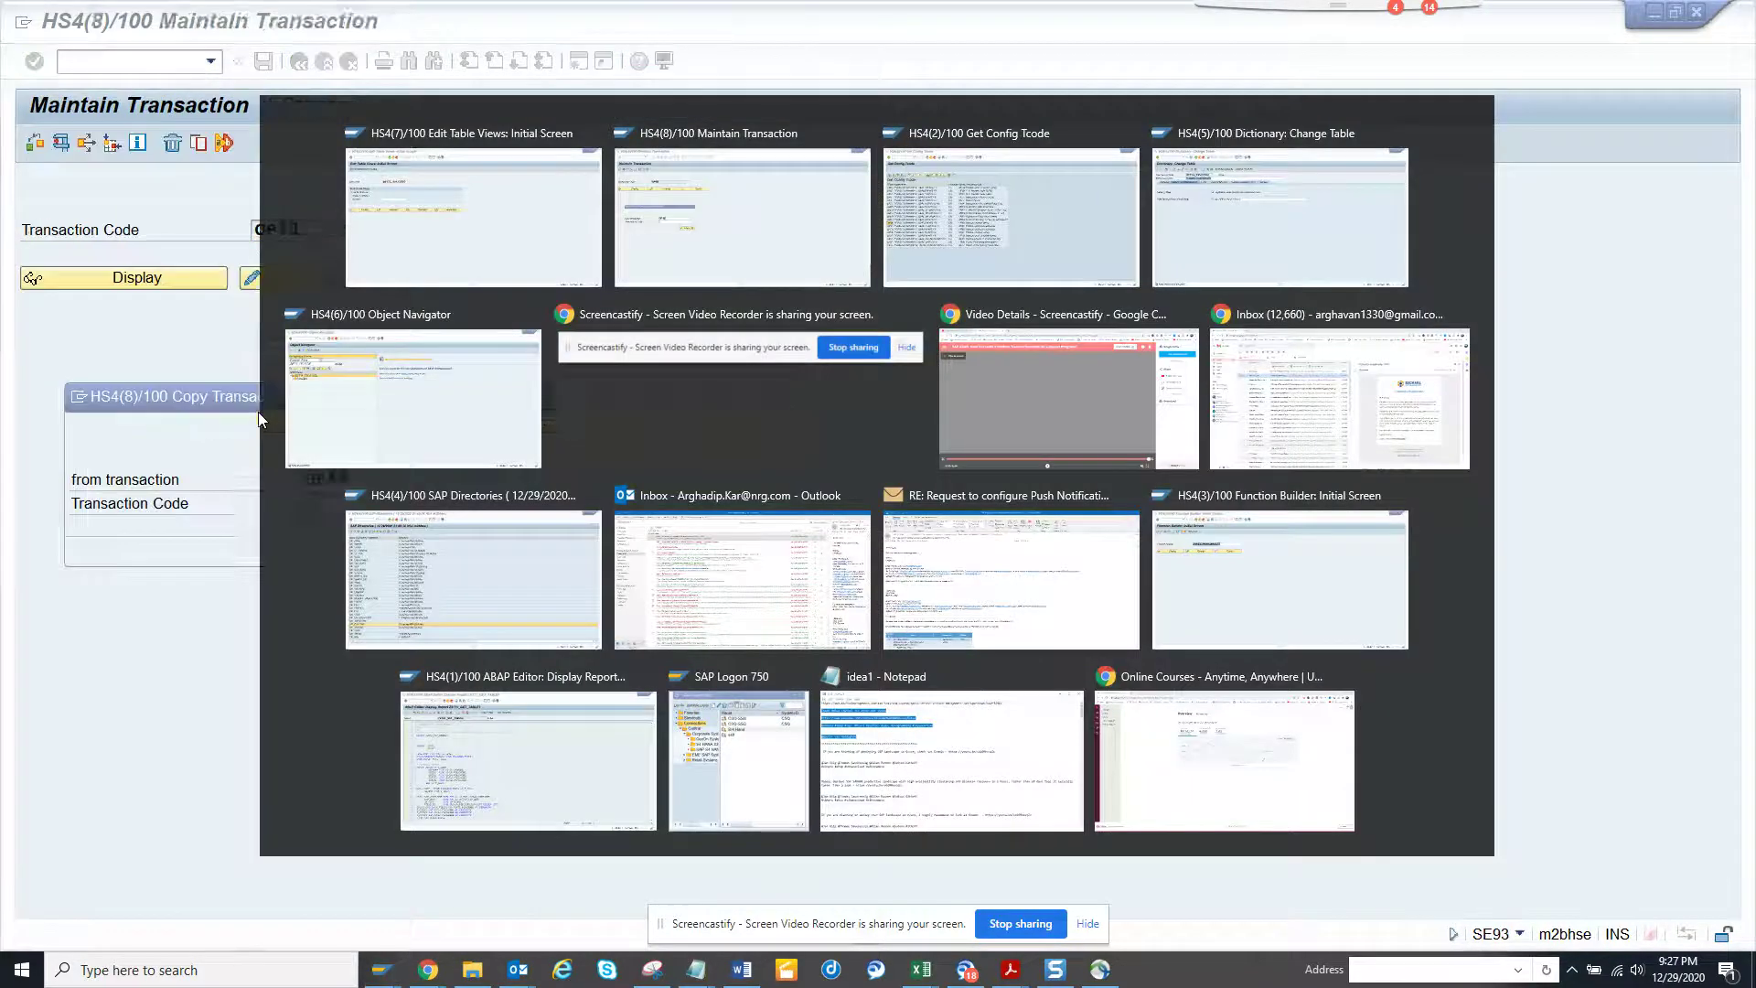
{"action": "key", "text": "ctrl+v"}
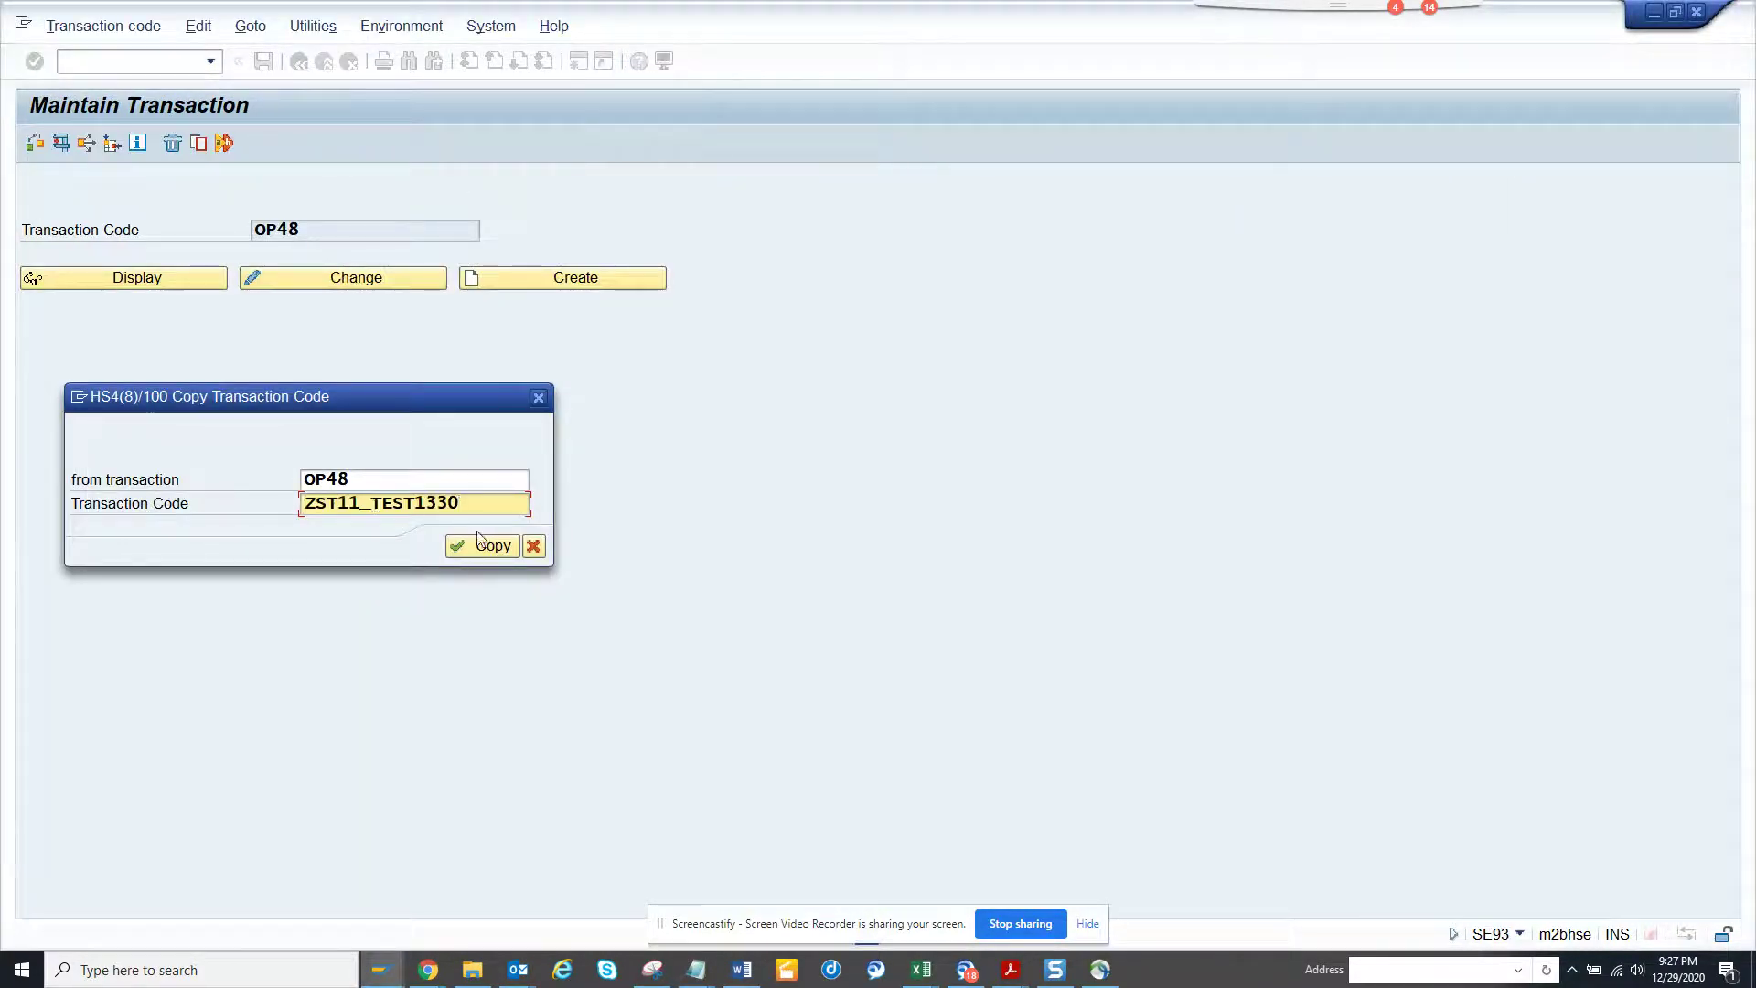
{"action": "left_click", "coordinate": [494, 550]}
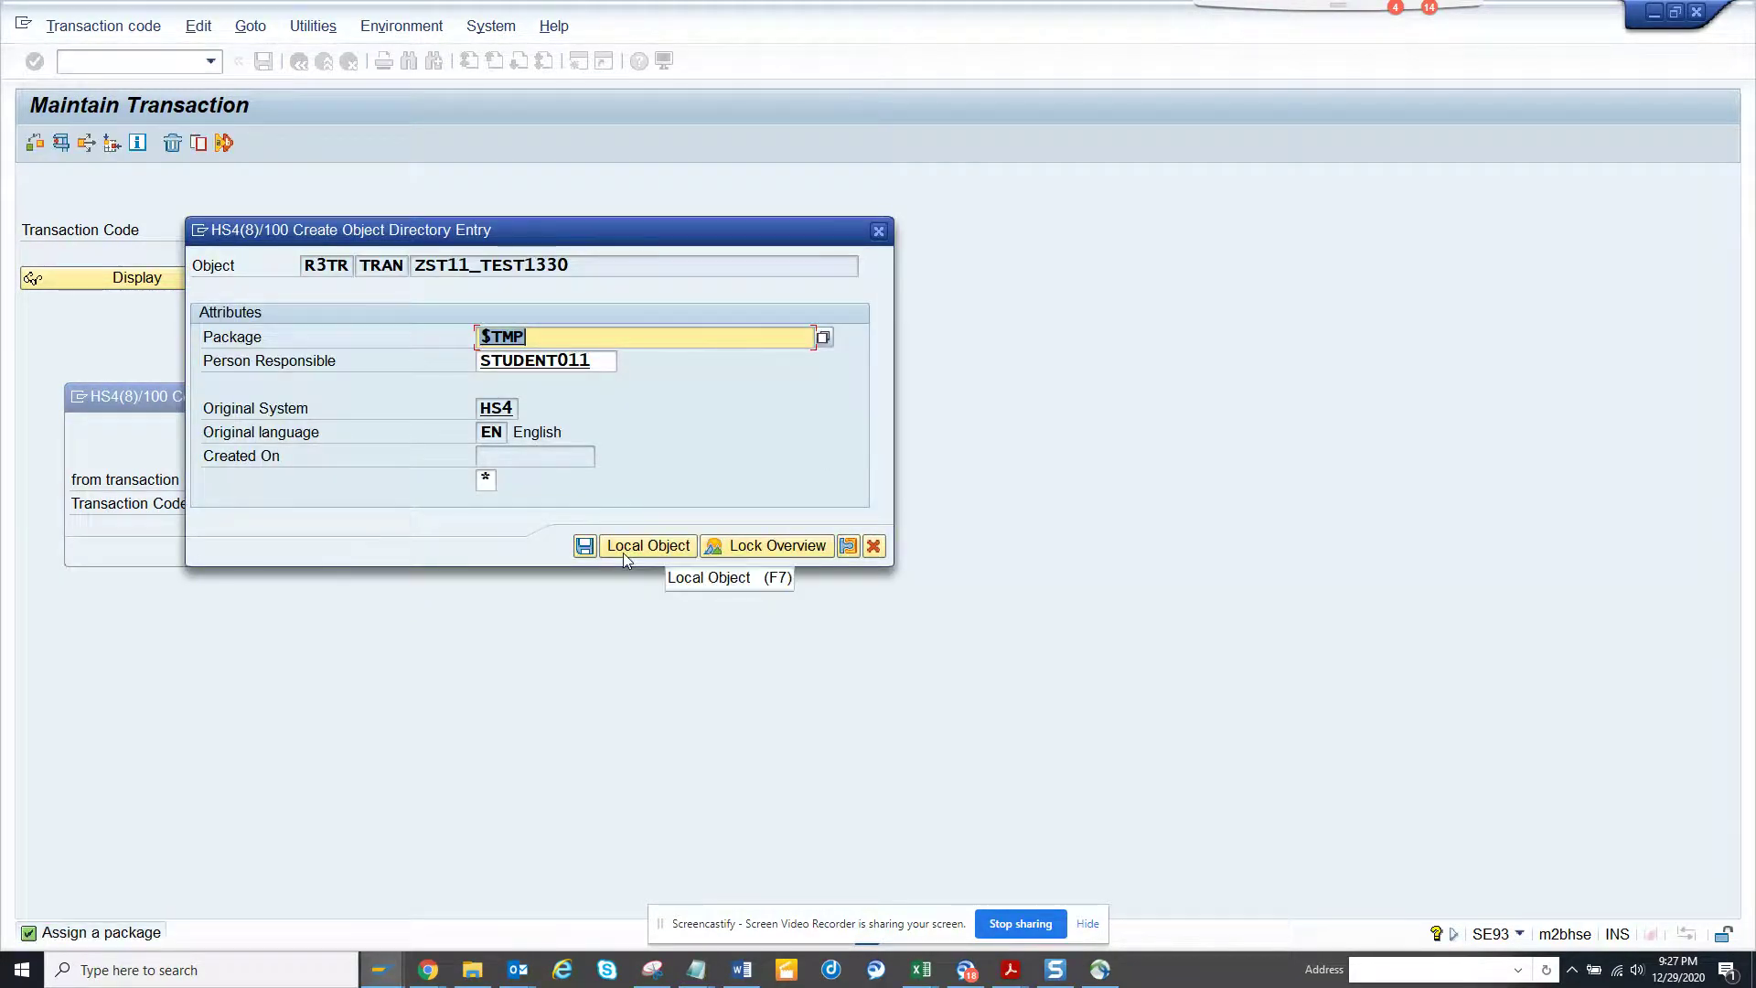
{"action": "left_click", "coordinate": [623, 549]}
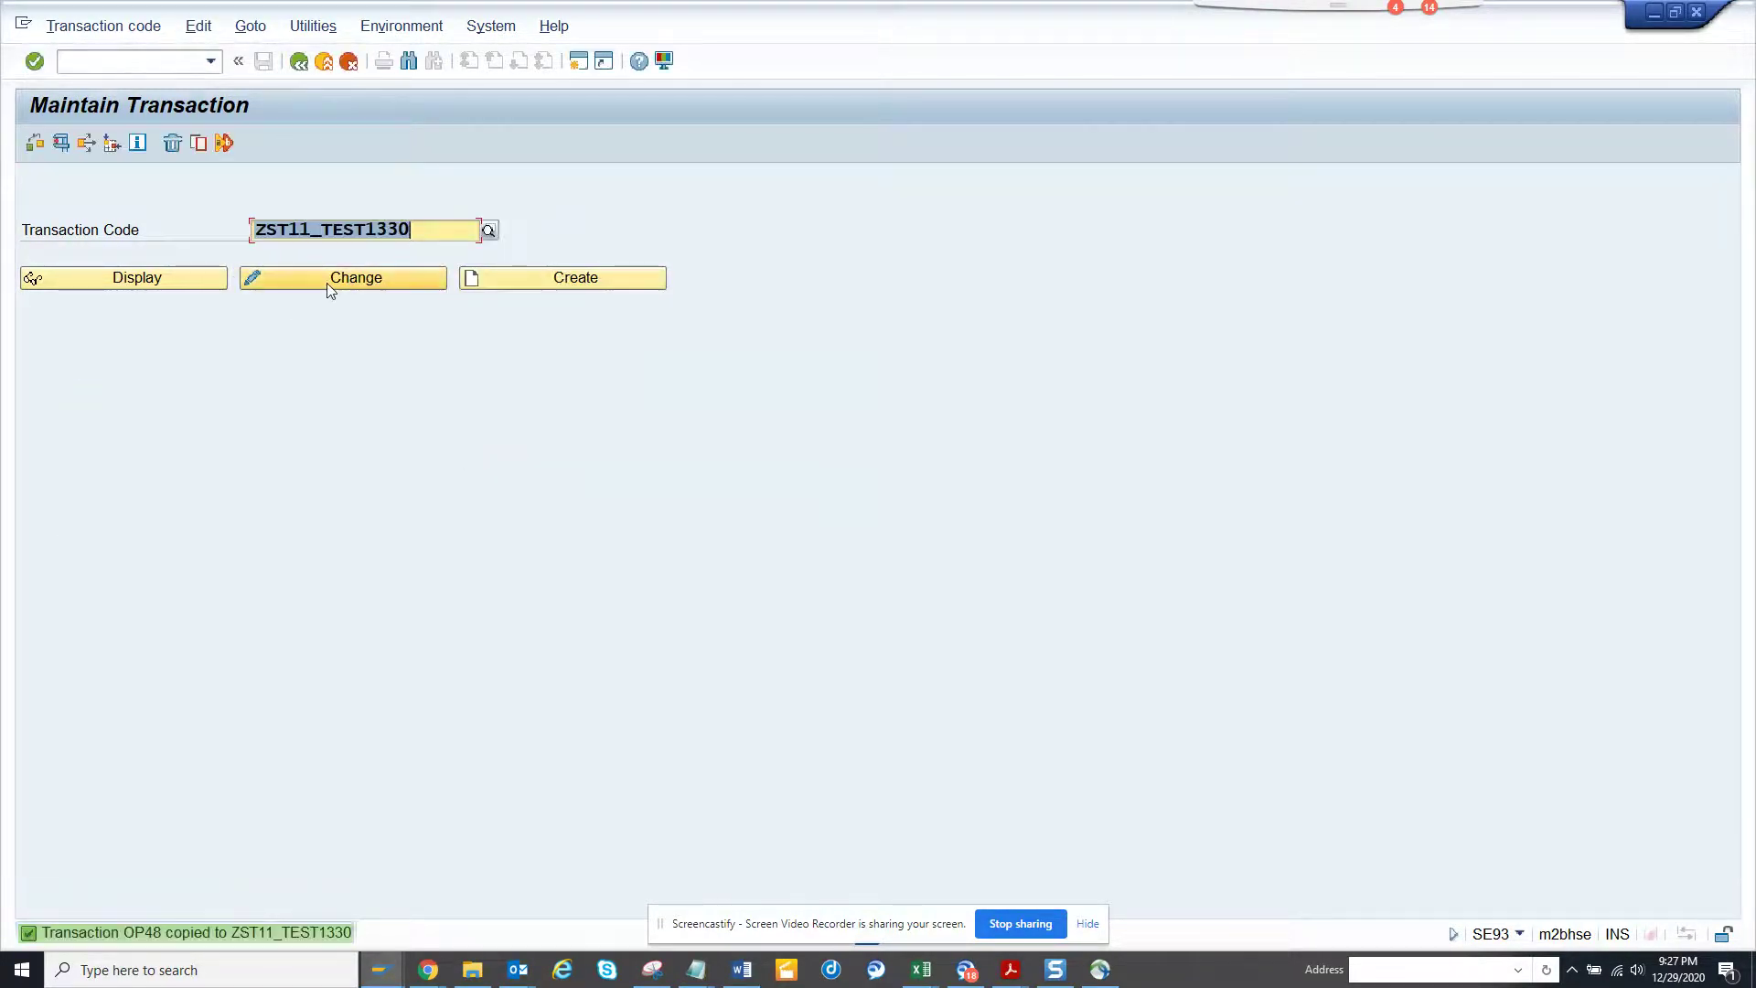
{"action": "left_click", "coordinate": [327, 282]}
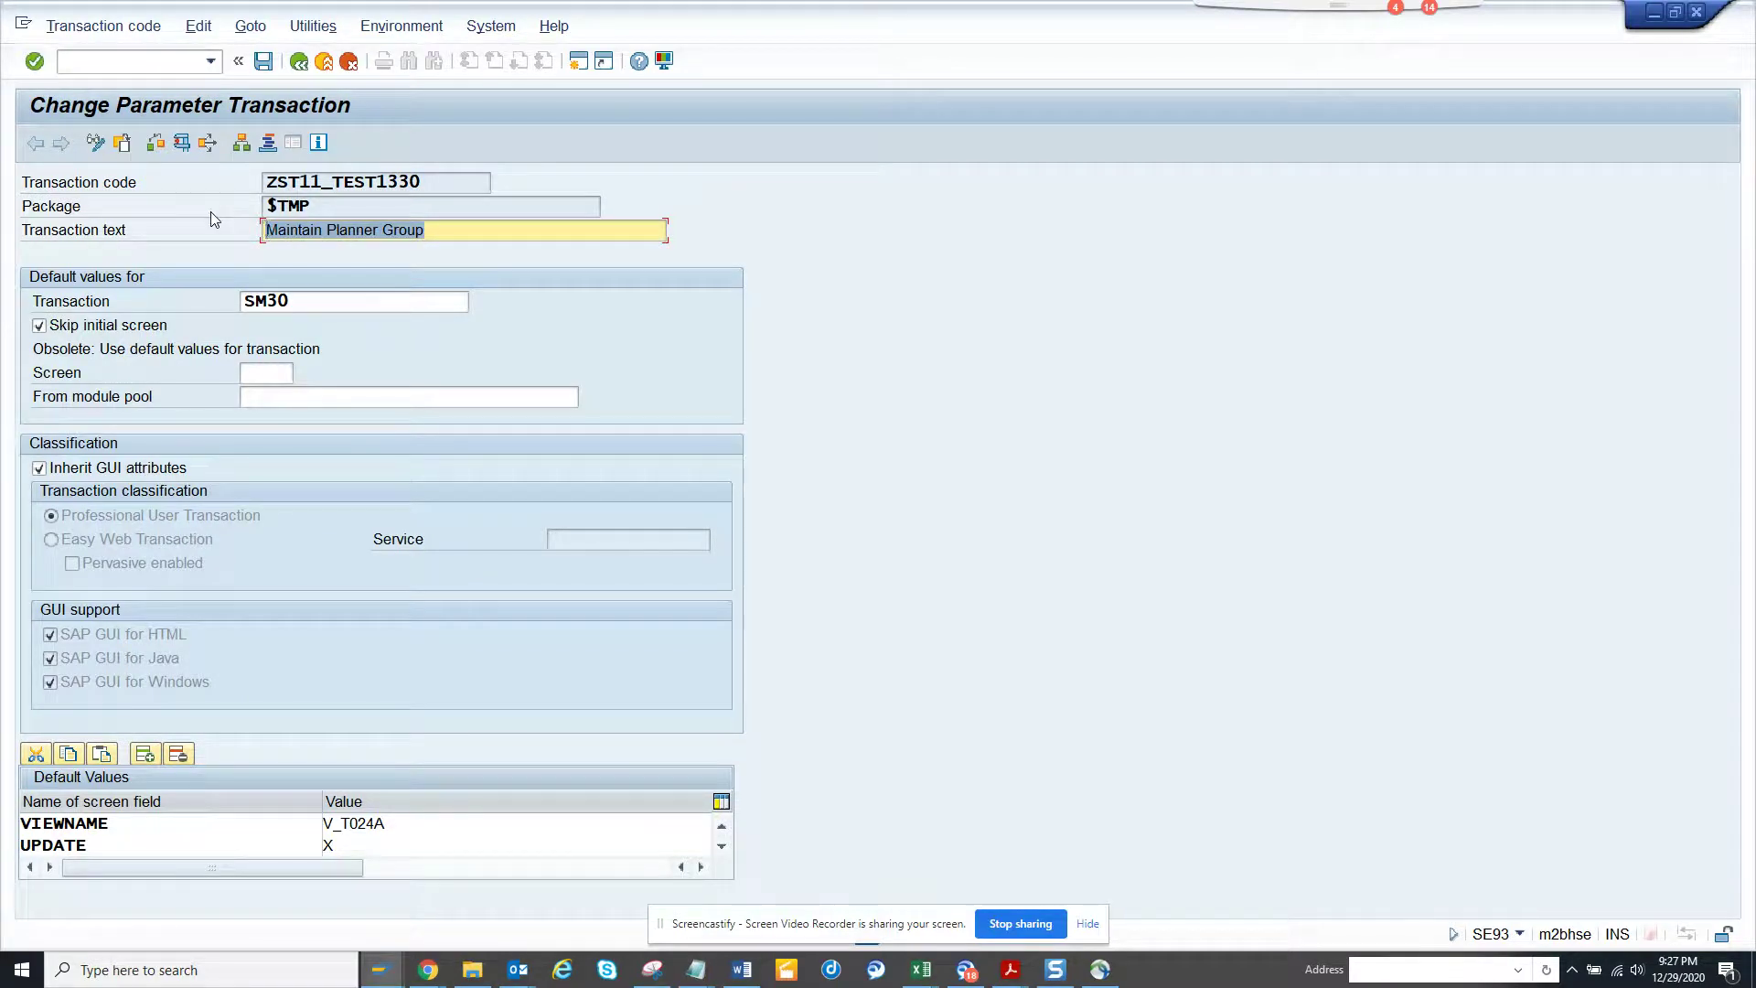
Set the transaction text to 'Company Code Inclusion', copied from the table's short description.
{"action": "type", "text": "Main"}
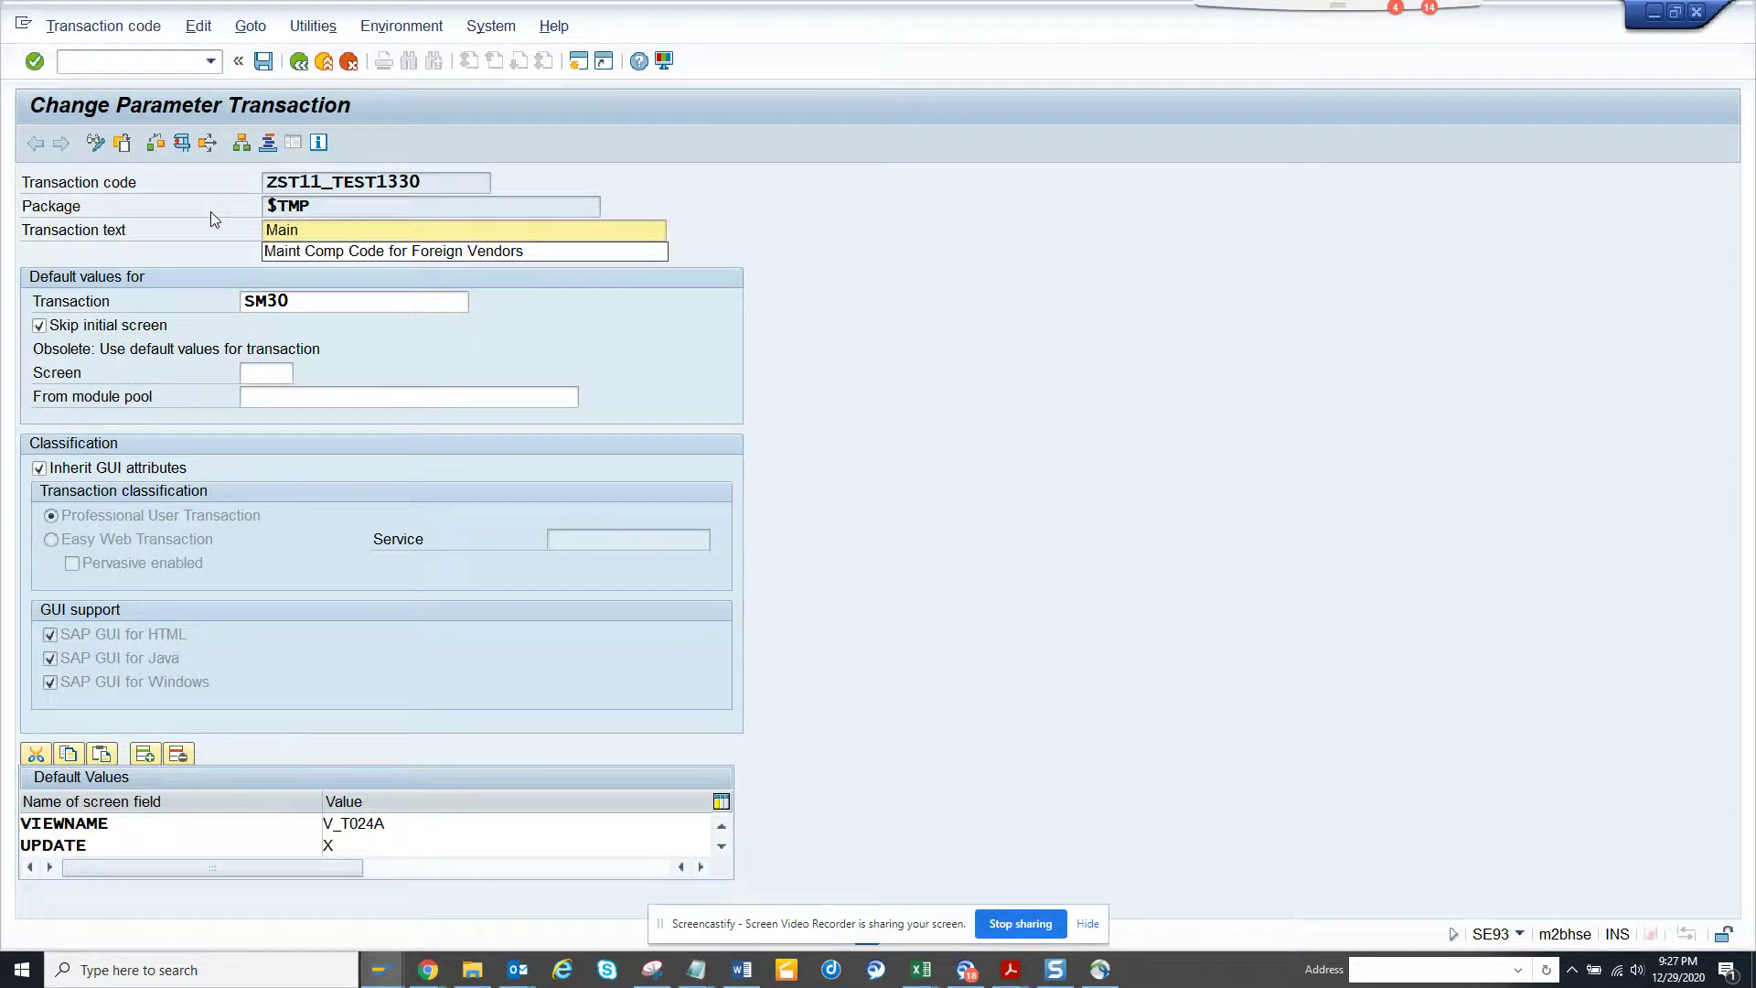
{"action": "key", "text": "alt+Tab"}
{"action": "key", "text": "alt+Tab"}
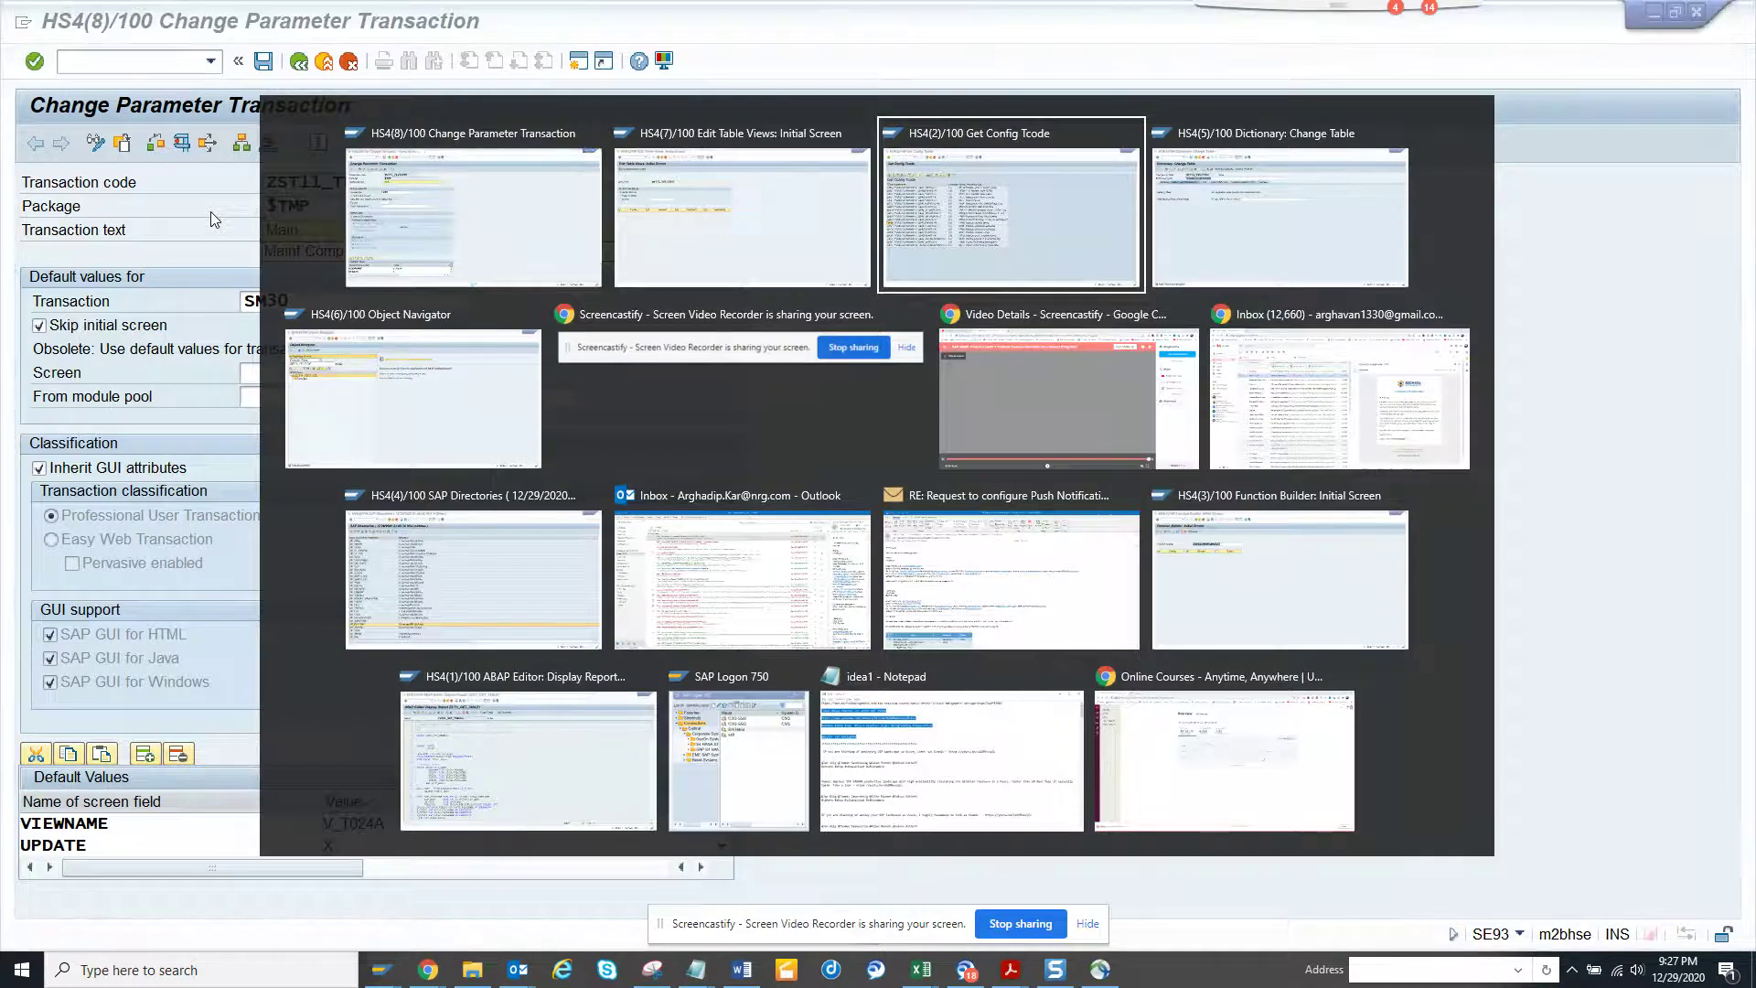
{"action": "key", "text": "alt+Tab"}
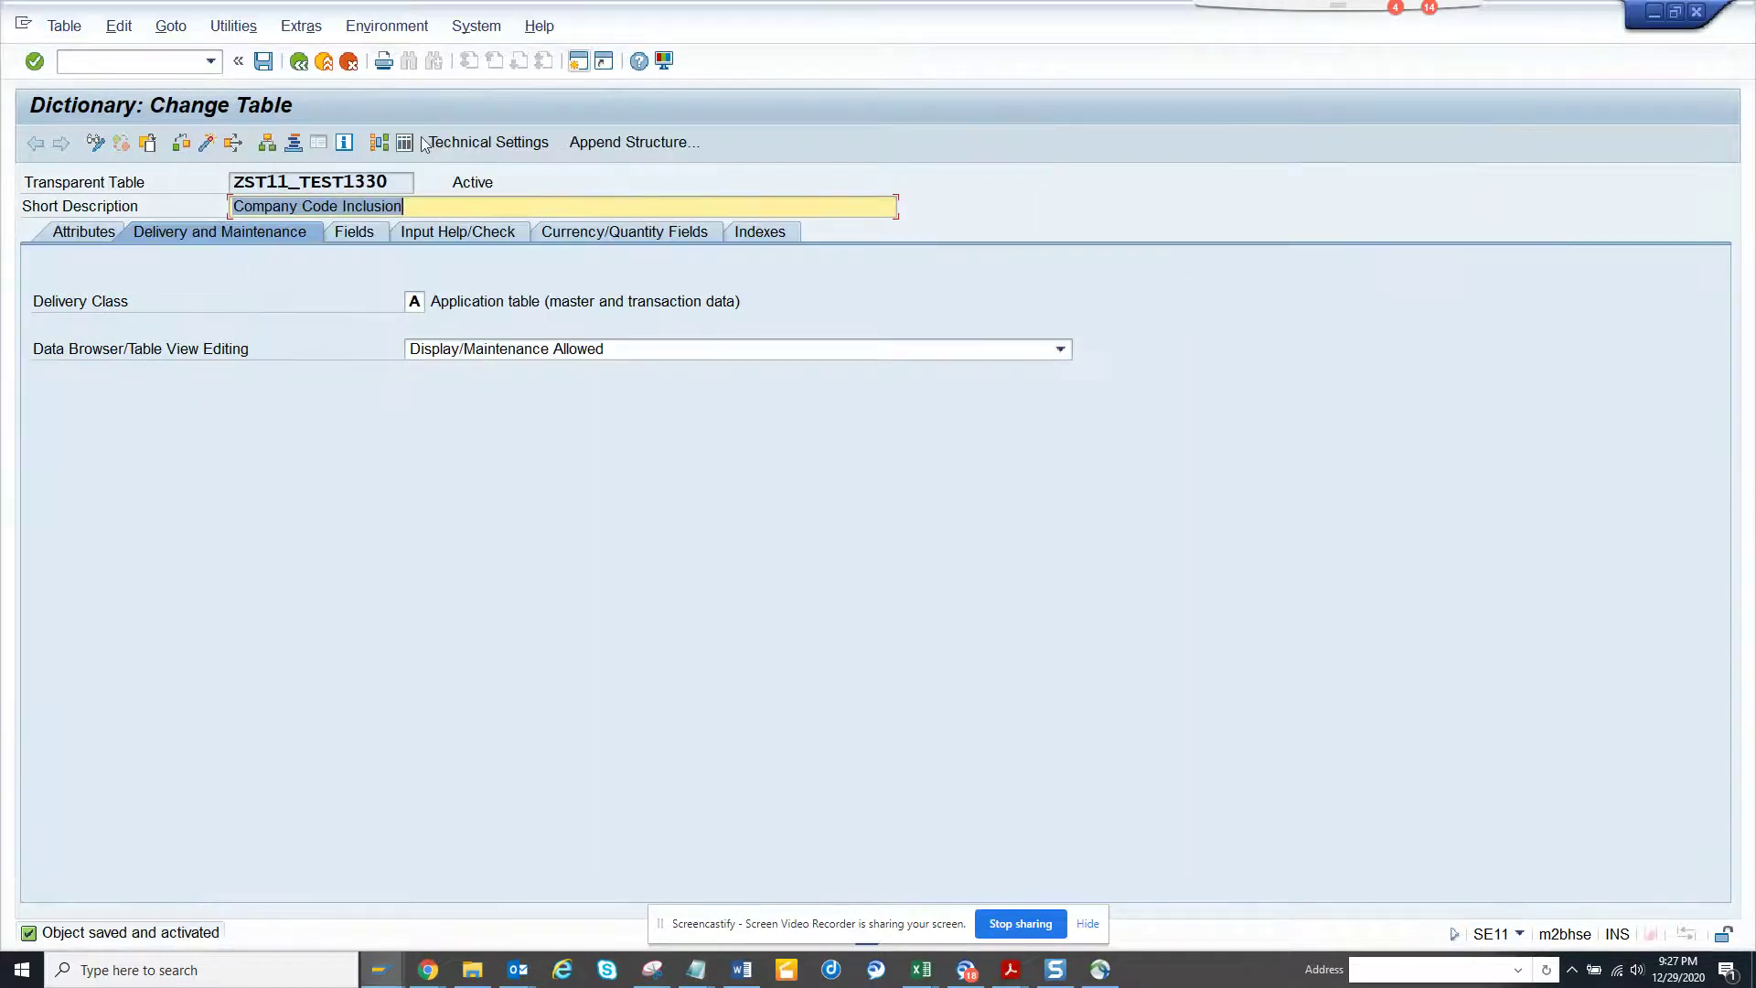
{"action": "left_click", "coordinate": [408, 205]}
{"action": "left_click_drag", "start_coordinate": [408, 205], "coordinate": [3, 121]}
{"action": "key", "text": "ctrl+c"}
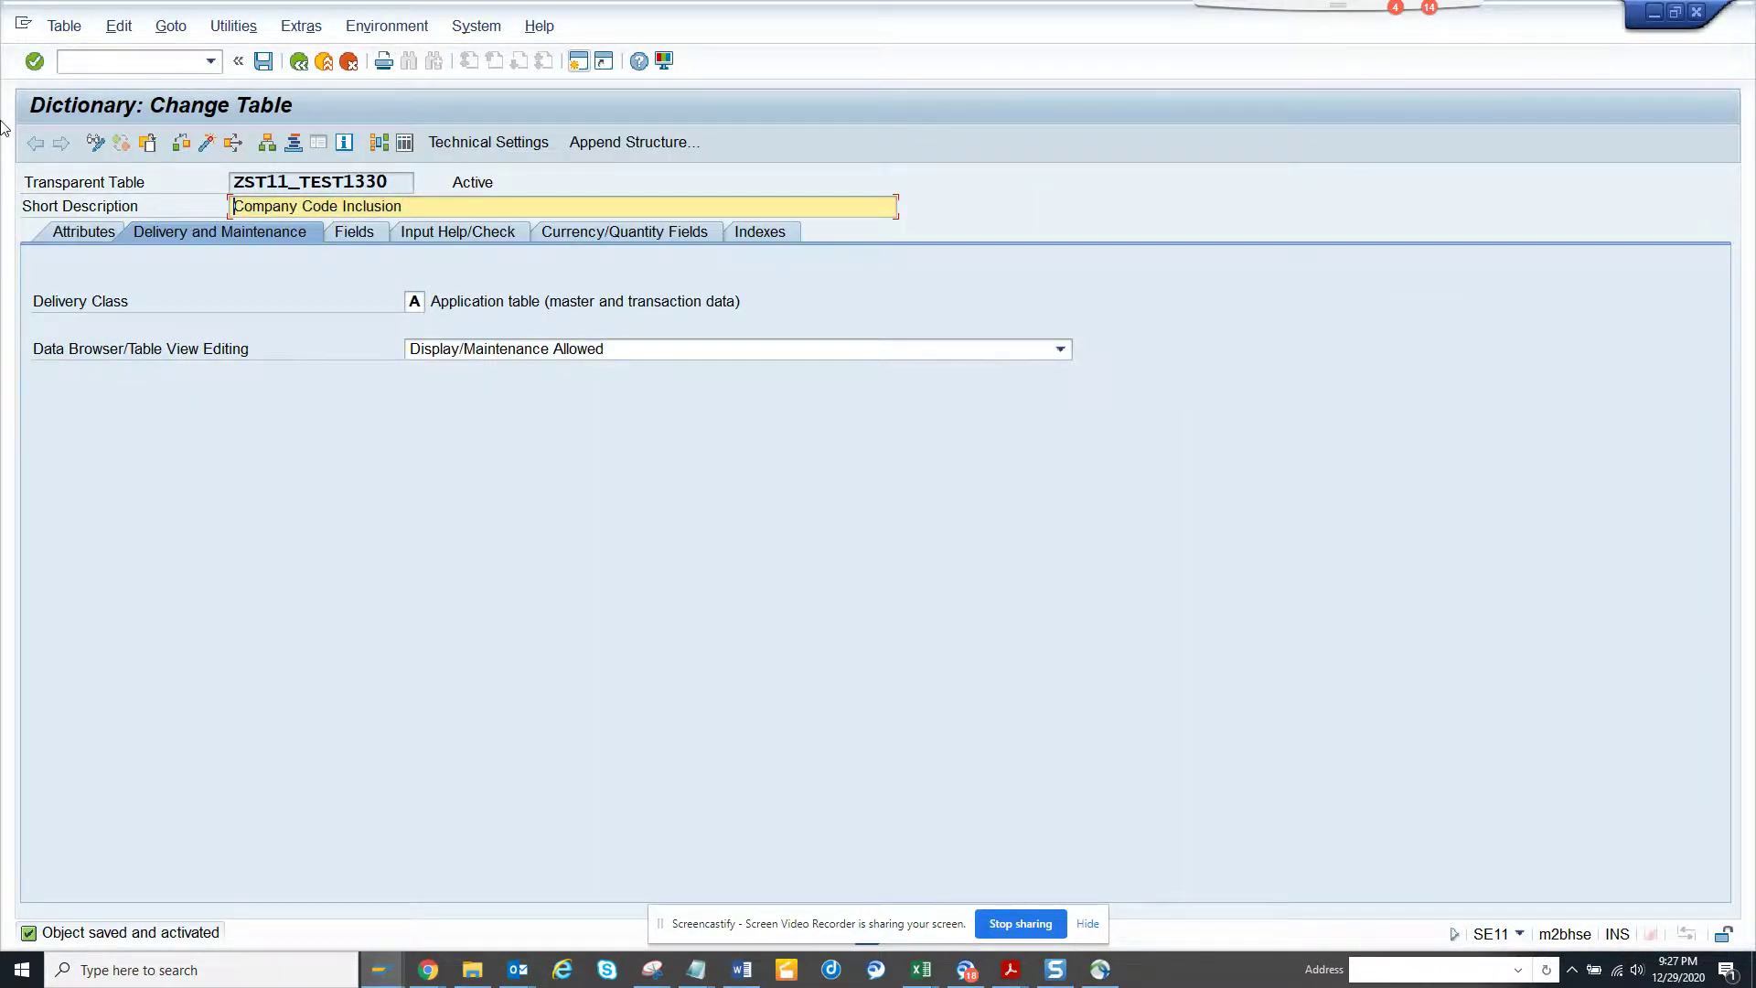
{"action": "key", "text": "alt+Tab"}
{"action": "left_click_drag", "start_coordinate": [322, 229], "coordinate": [99, 222]}
{"action": "key", "text": "ctrl+v"}
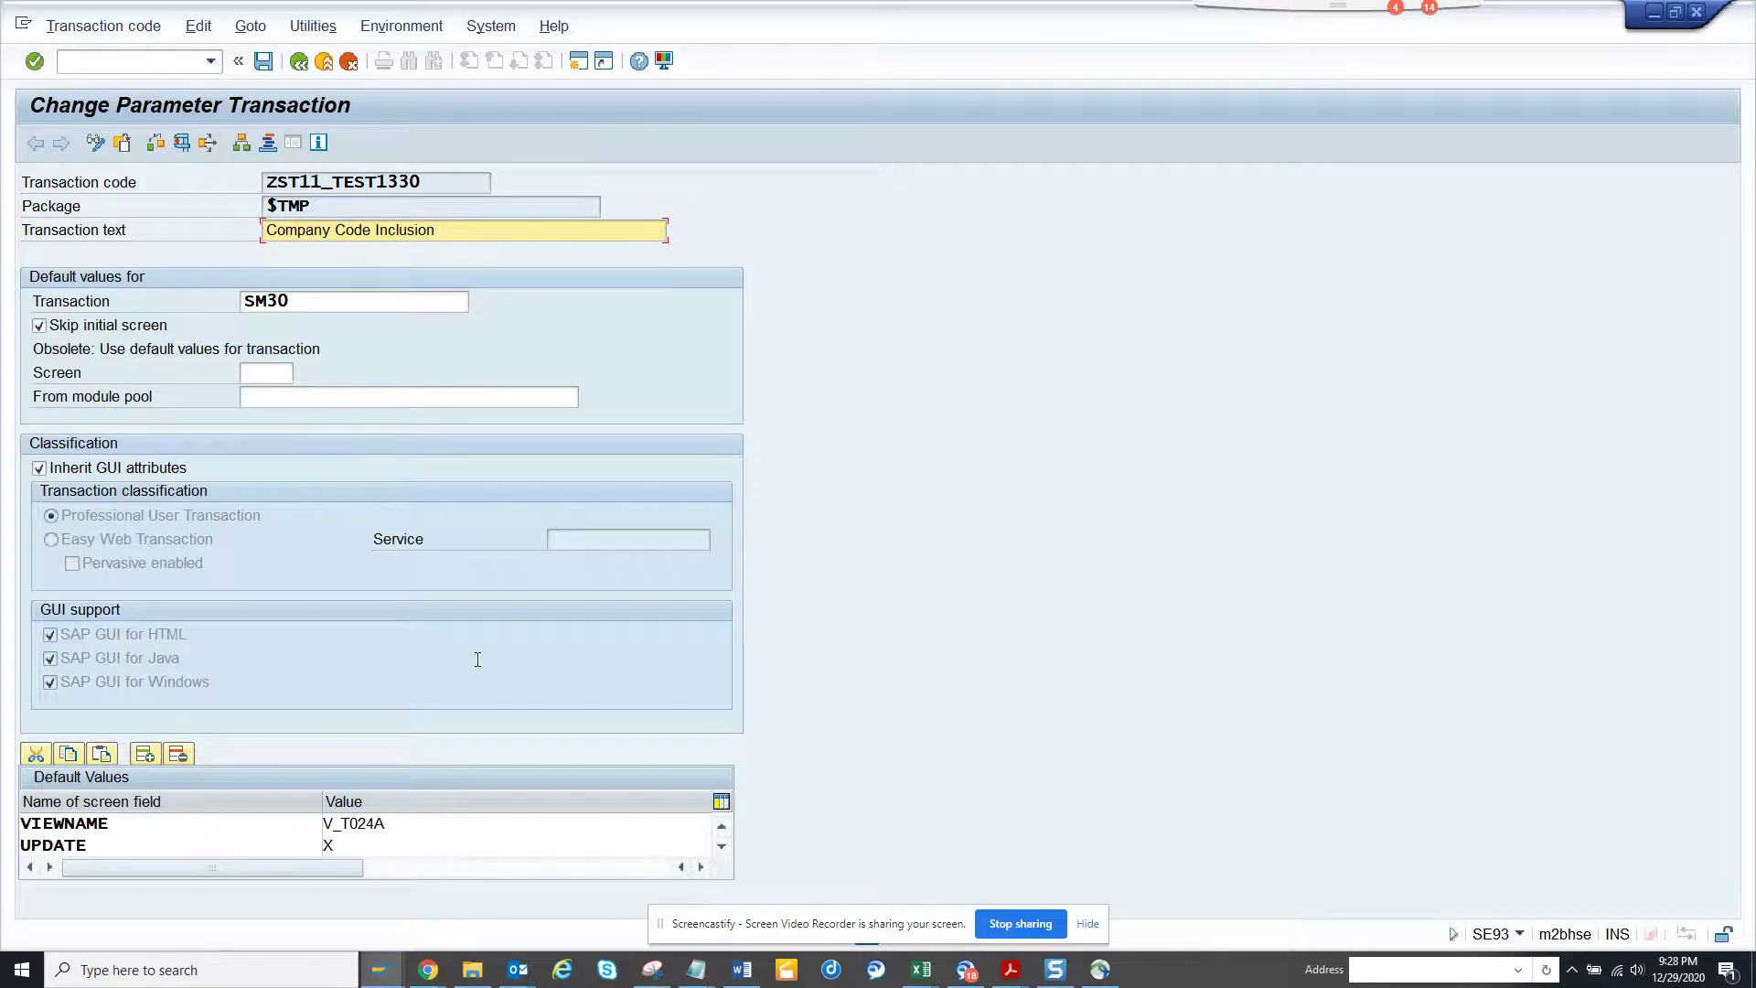
Replace the VIEWNAME default V_T024A with ZST11_TEST1330 and save the transaction.
{"action": "key", "text": "alt+Tab"}
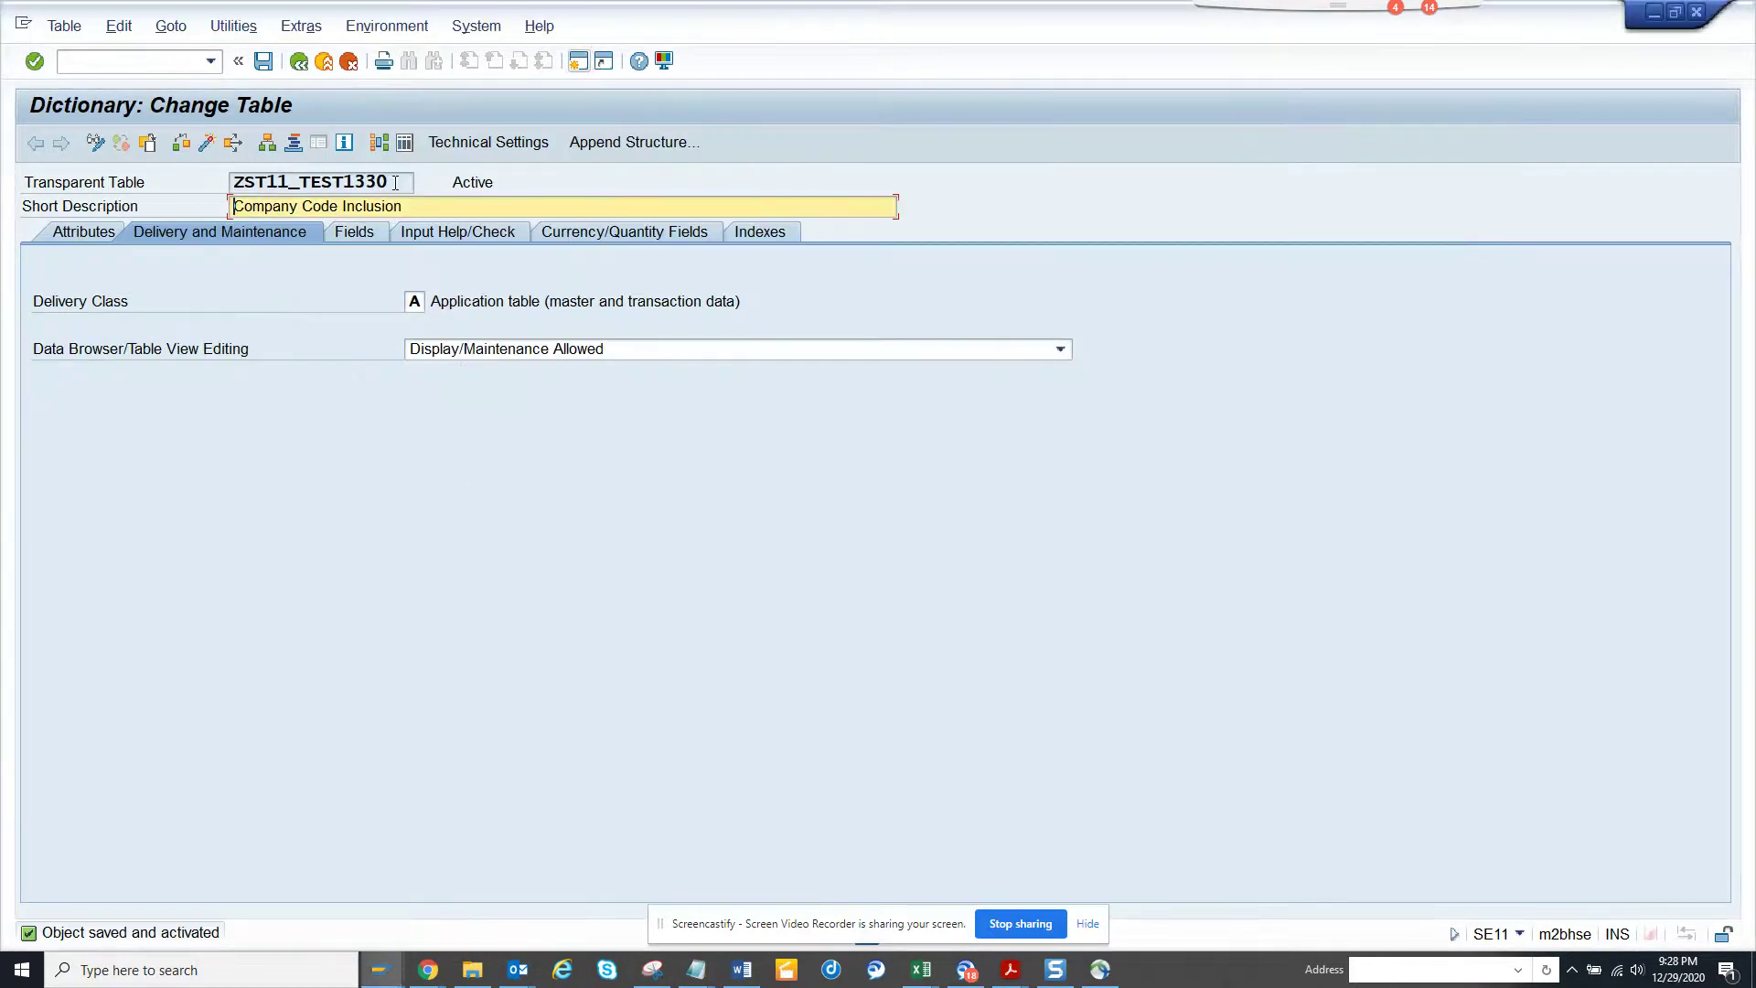
{"action": "left_click", "coordinate": [395, 182]}
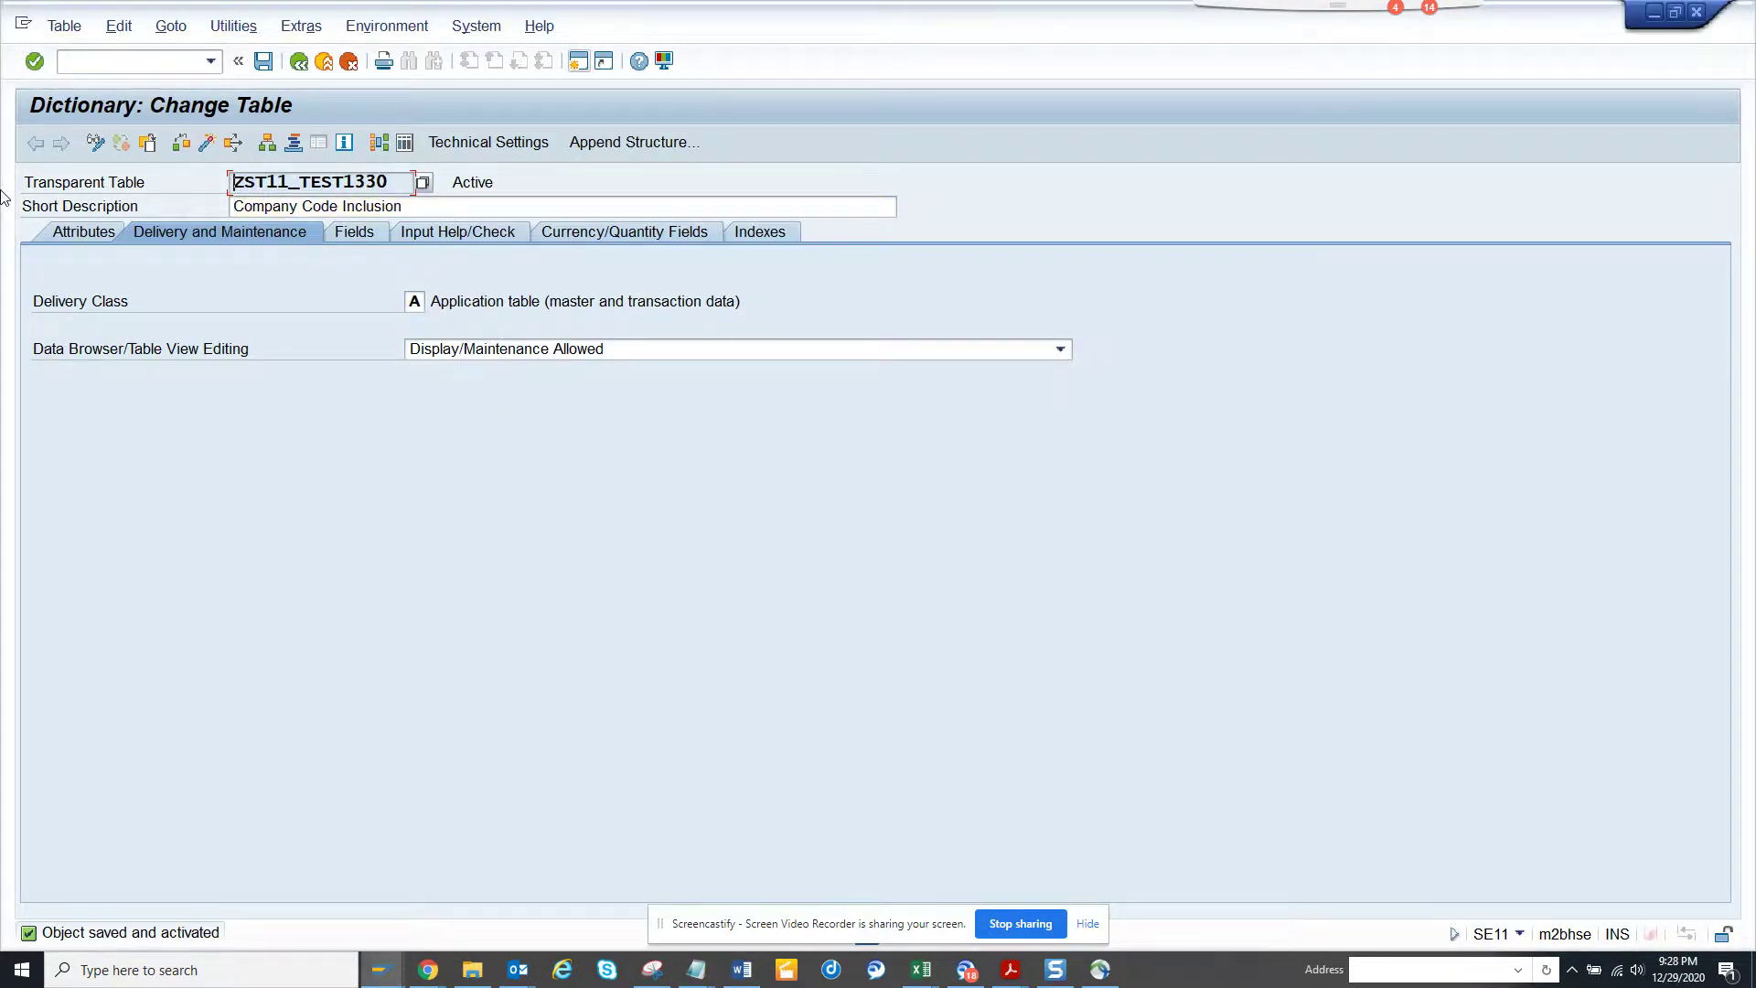
{"action": "key", "text": "alt+Tab"}
{"action": "left_click_drag", "start_coordinate": [401, 824], "coordinate": [177, 811]}
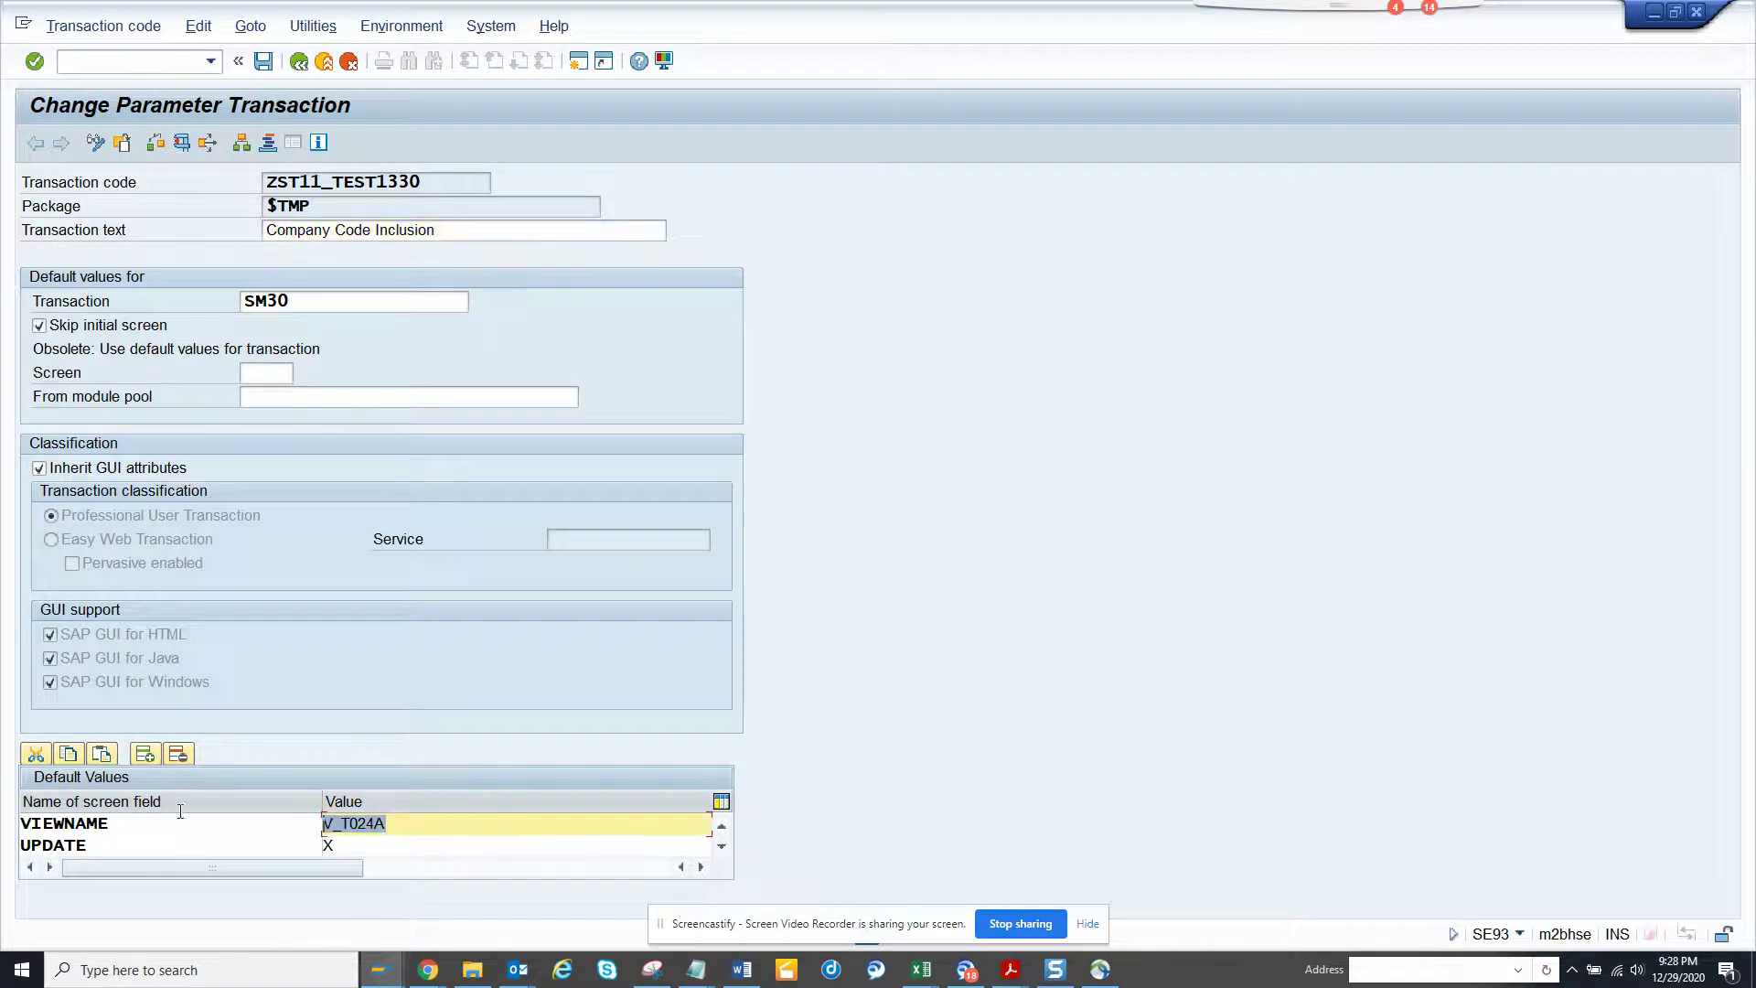
{"action": "key", "text": "ctrl+v"}
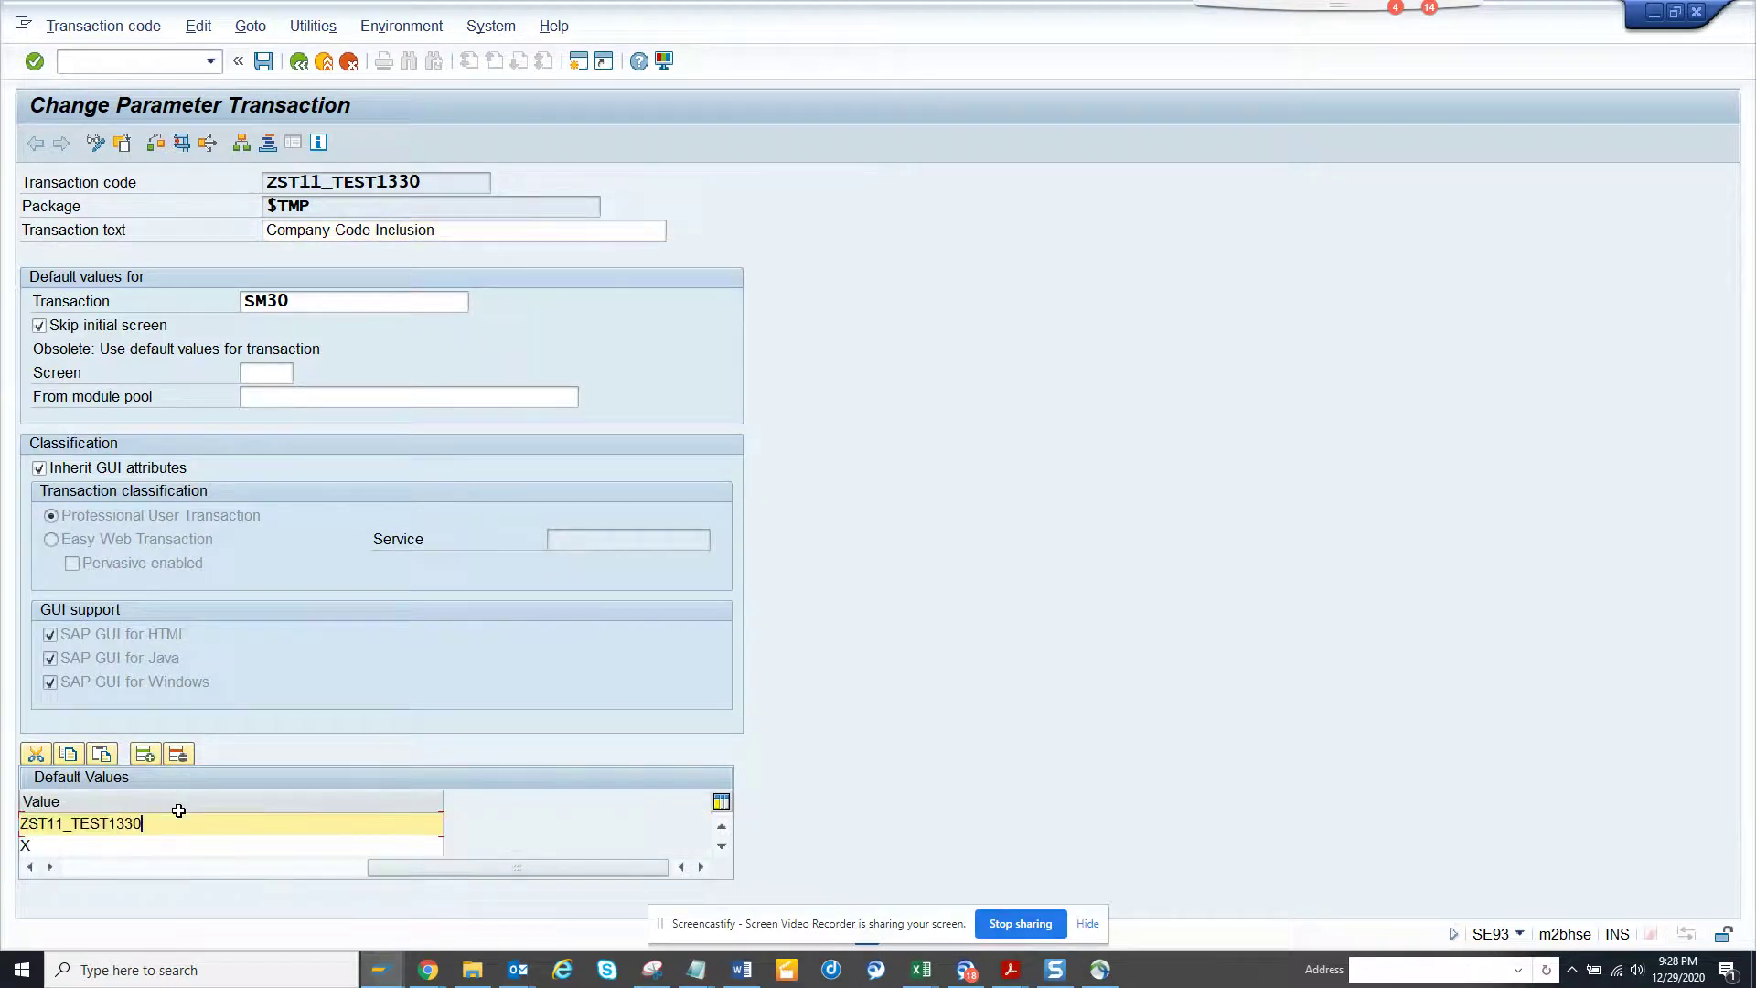
{"action": "left_click", "coordinate": [262, 62]}
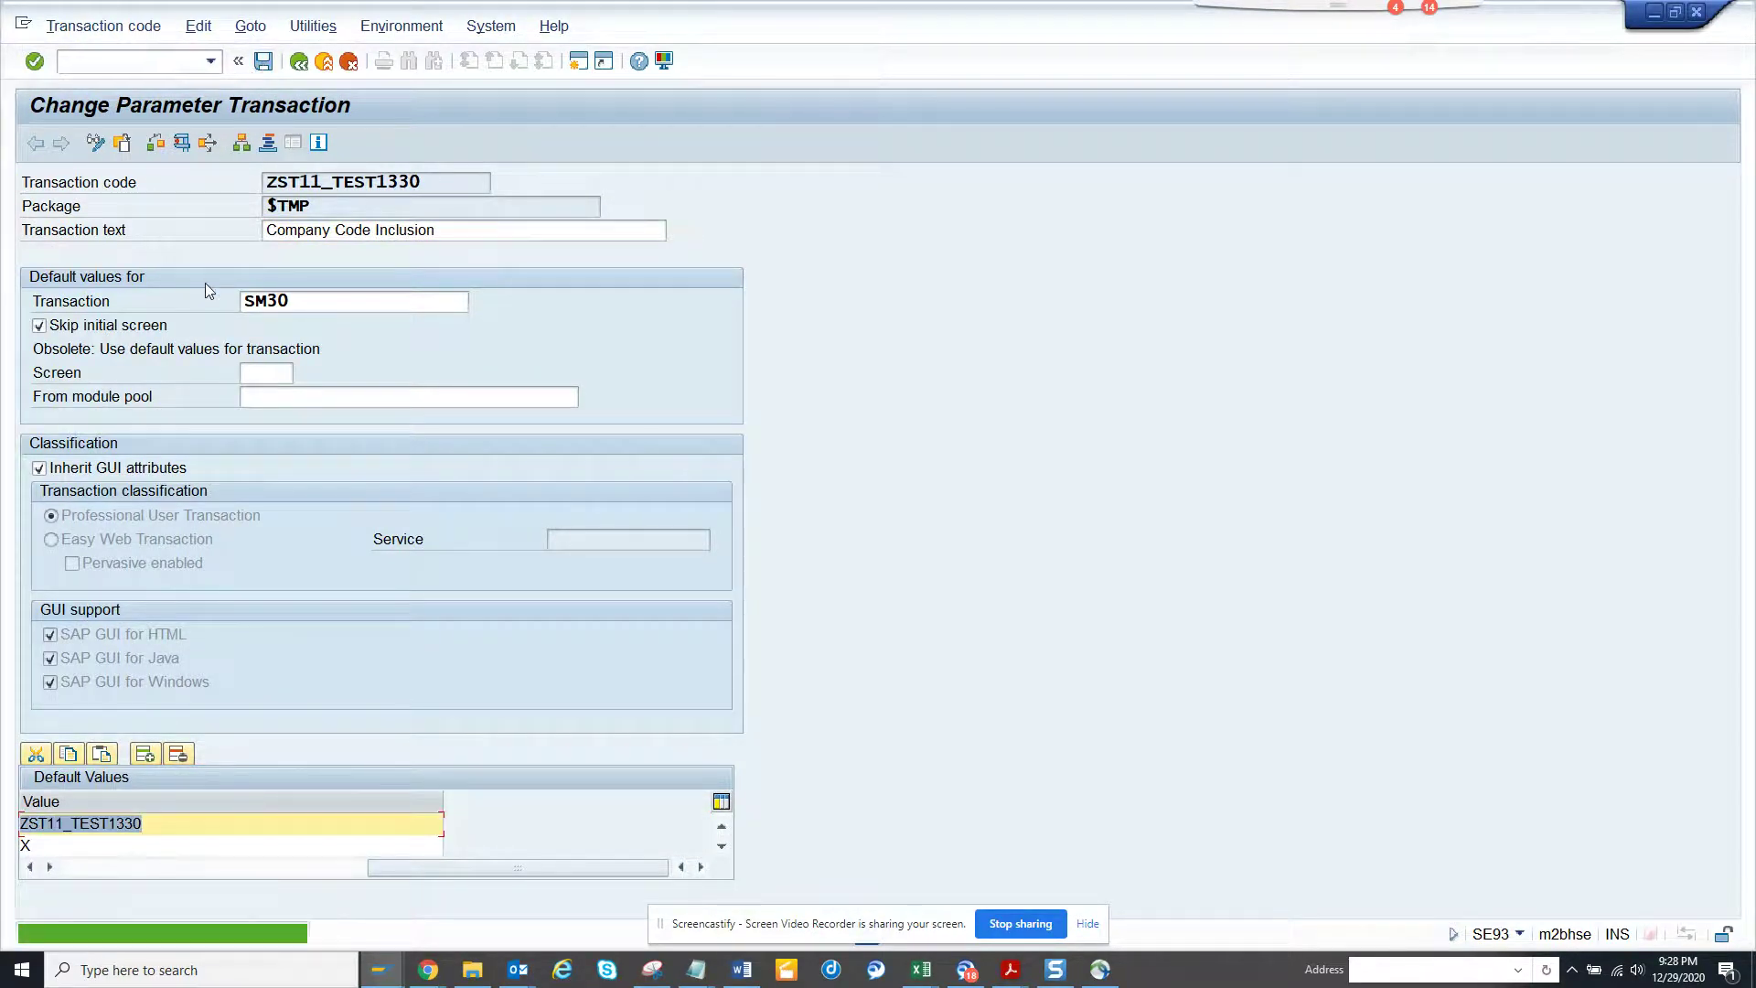
Test-run transaction ZST11_TEST1330 with F8, then go back and dismiss the session limit message.
{"action": "key", "text": "F8"}
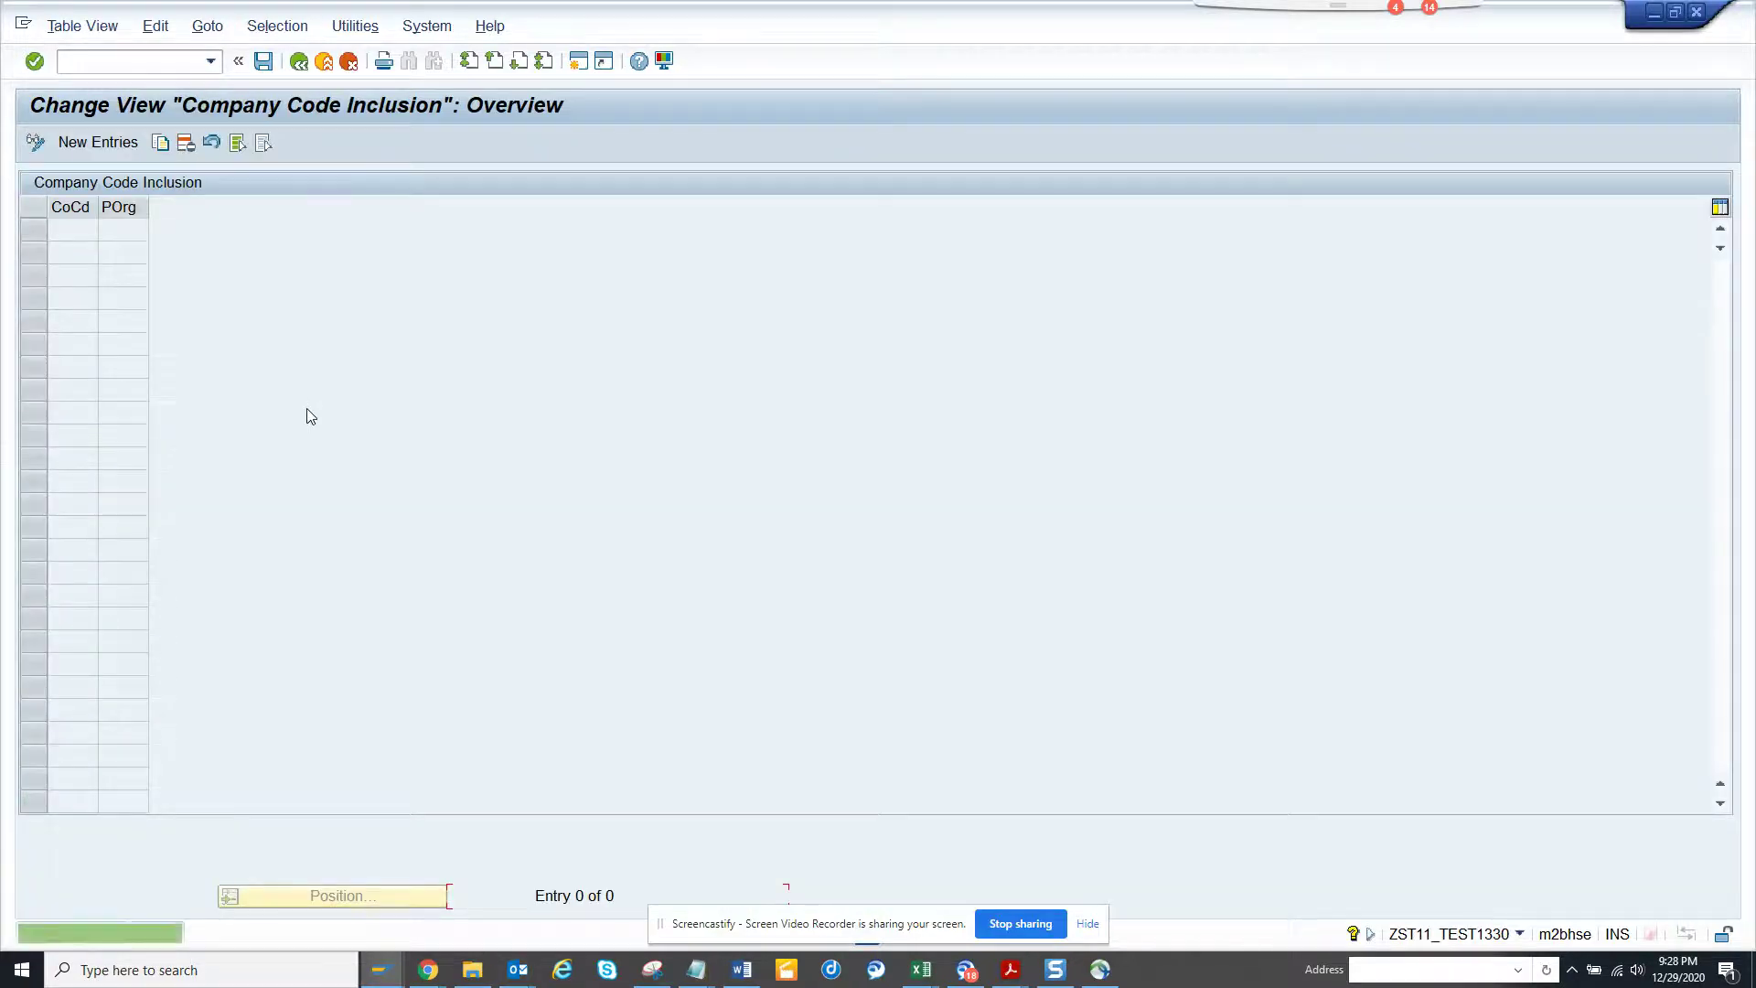
{"action": "left_click", "coordinate": [299, 61]}
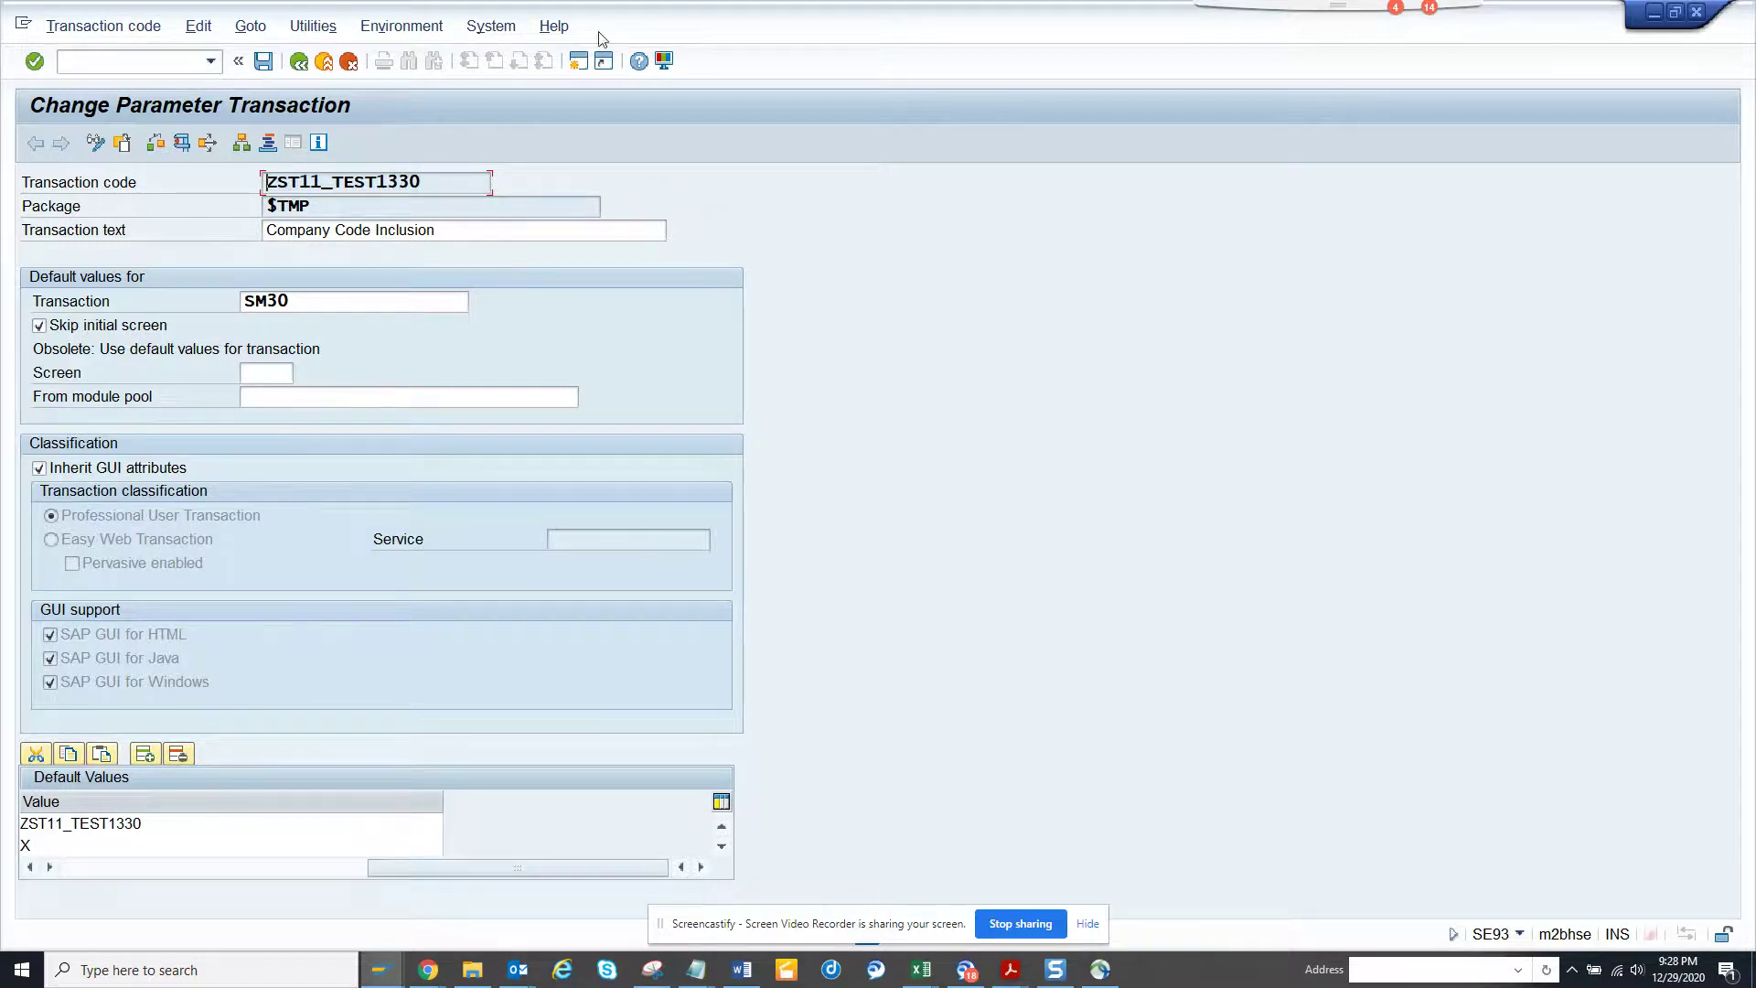
{"action": "left_click", "coordinate": [578, 62]}
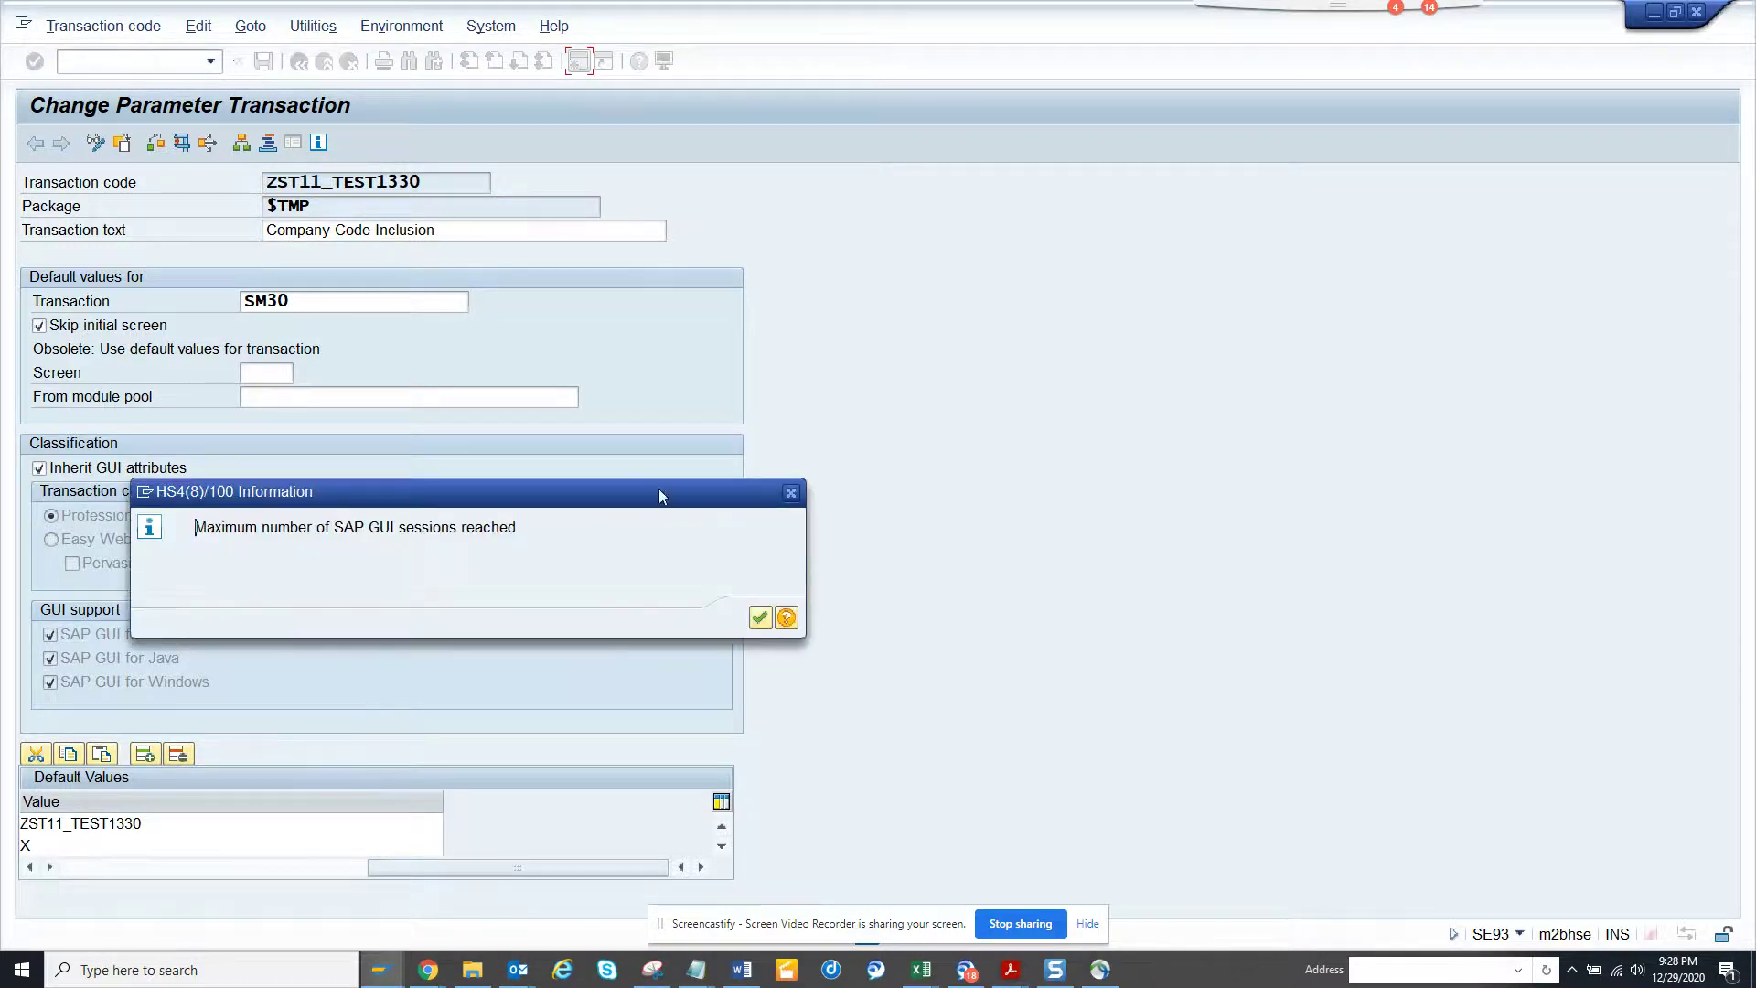
{"action": "left_click", "coordinate": [760, 617]}
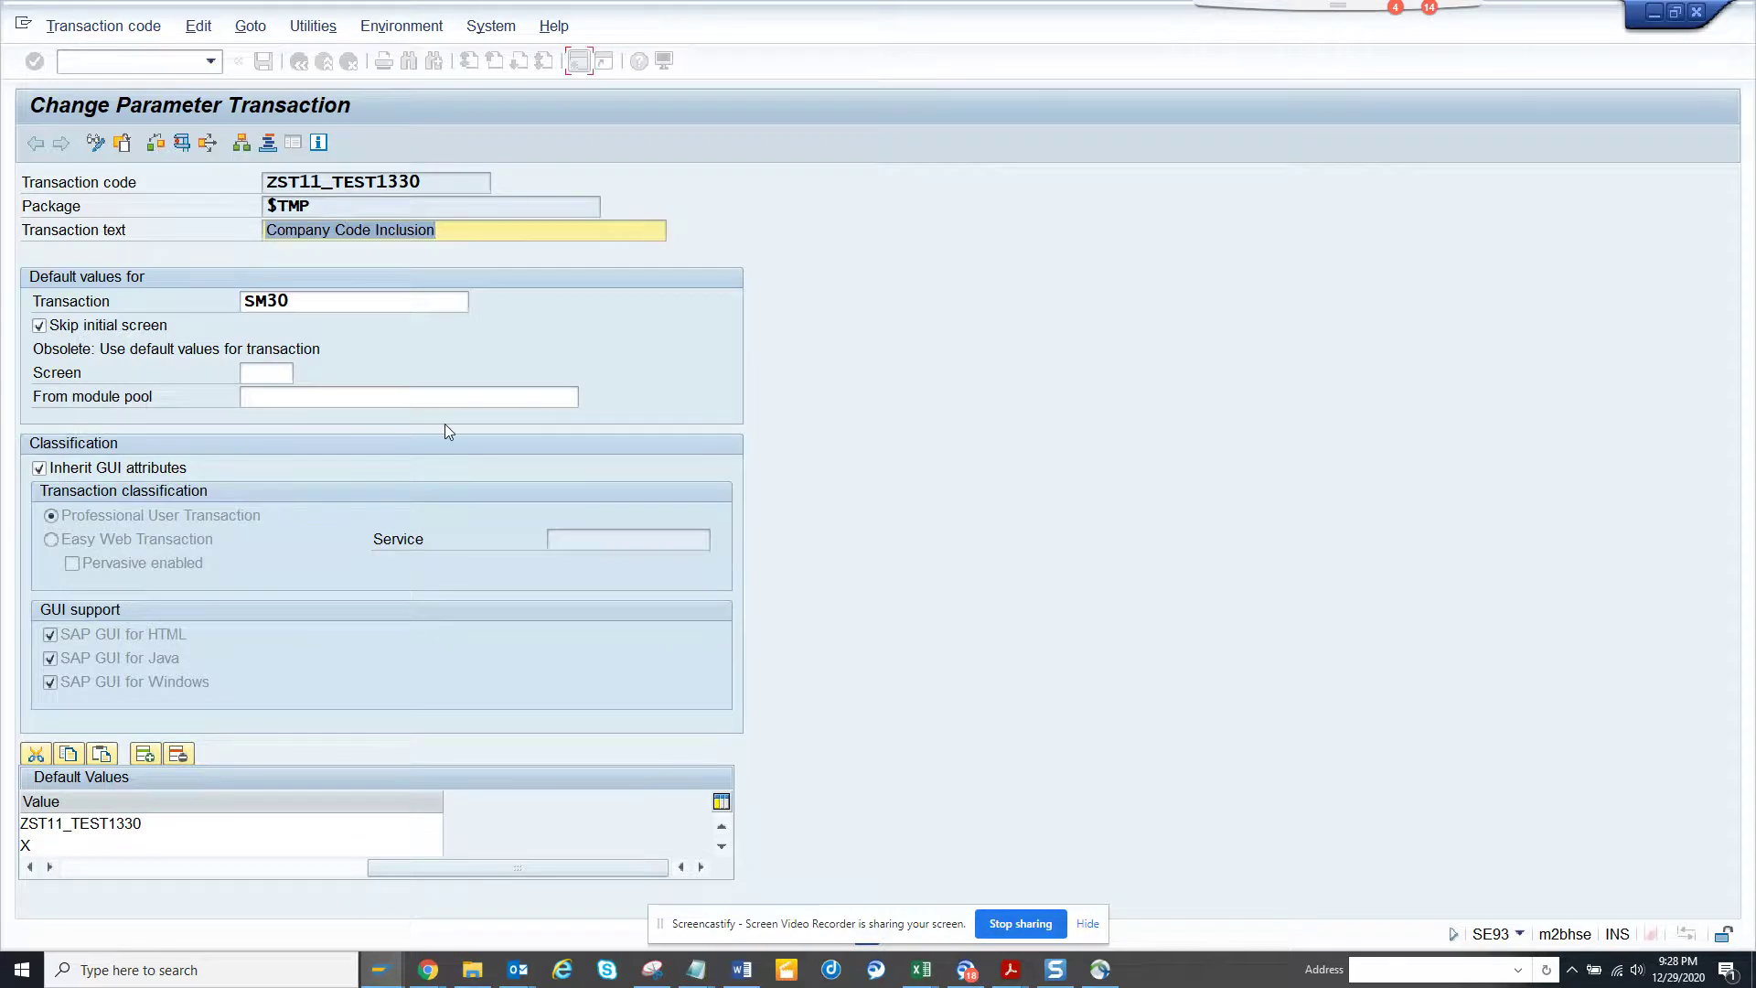
Run /nZST11_TEST1330 from the SE11 window's command field.
{"action": "key", "text": "alt+Tab"}
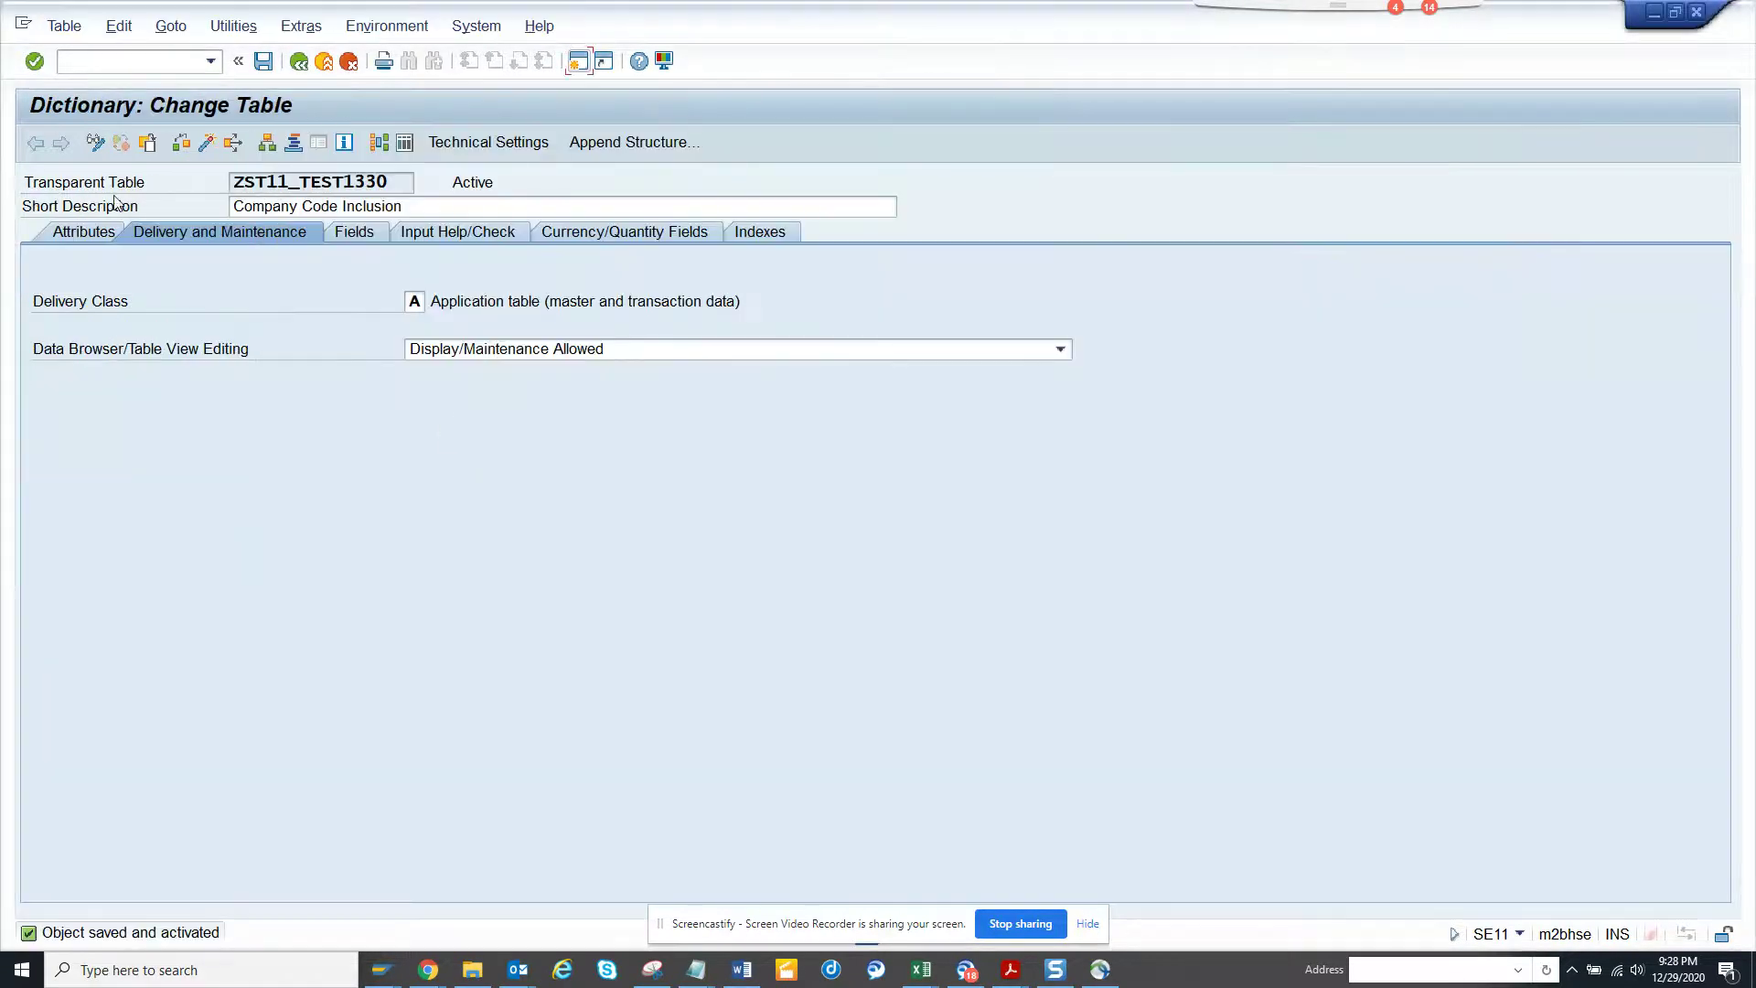
{"action": "left_click", "coordinate": [167, 62]}
{"action": "type", "text": "/n"}
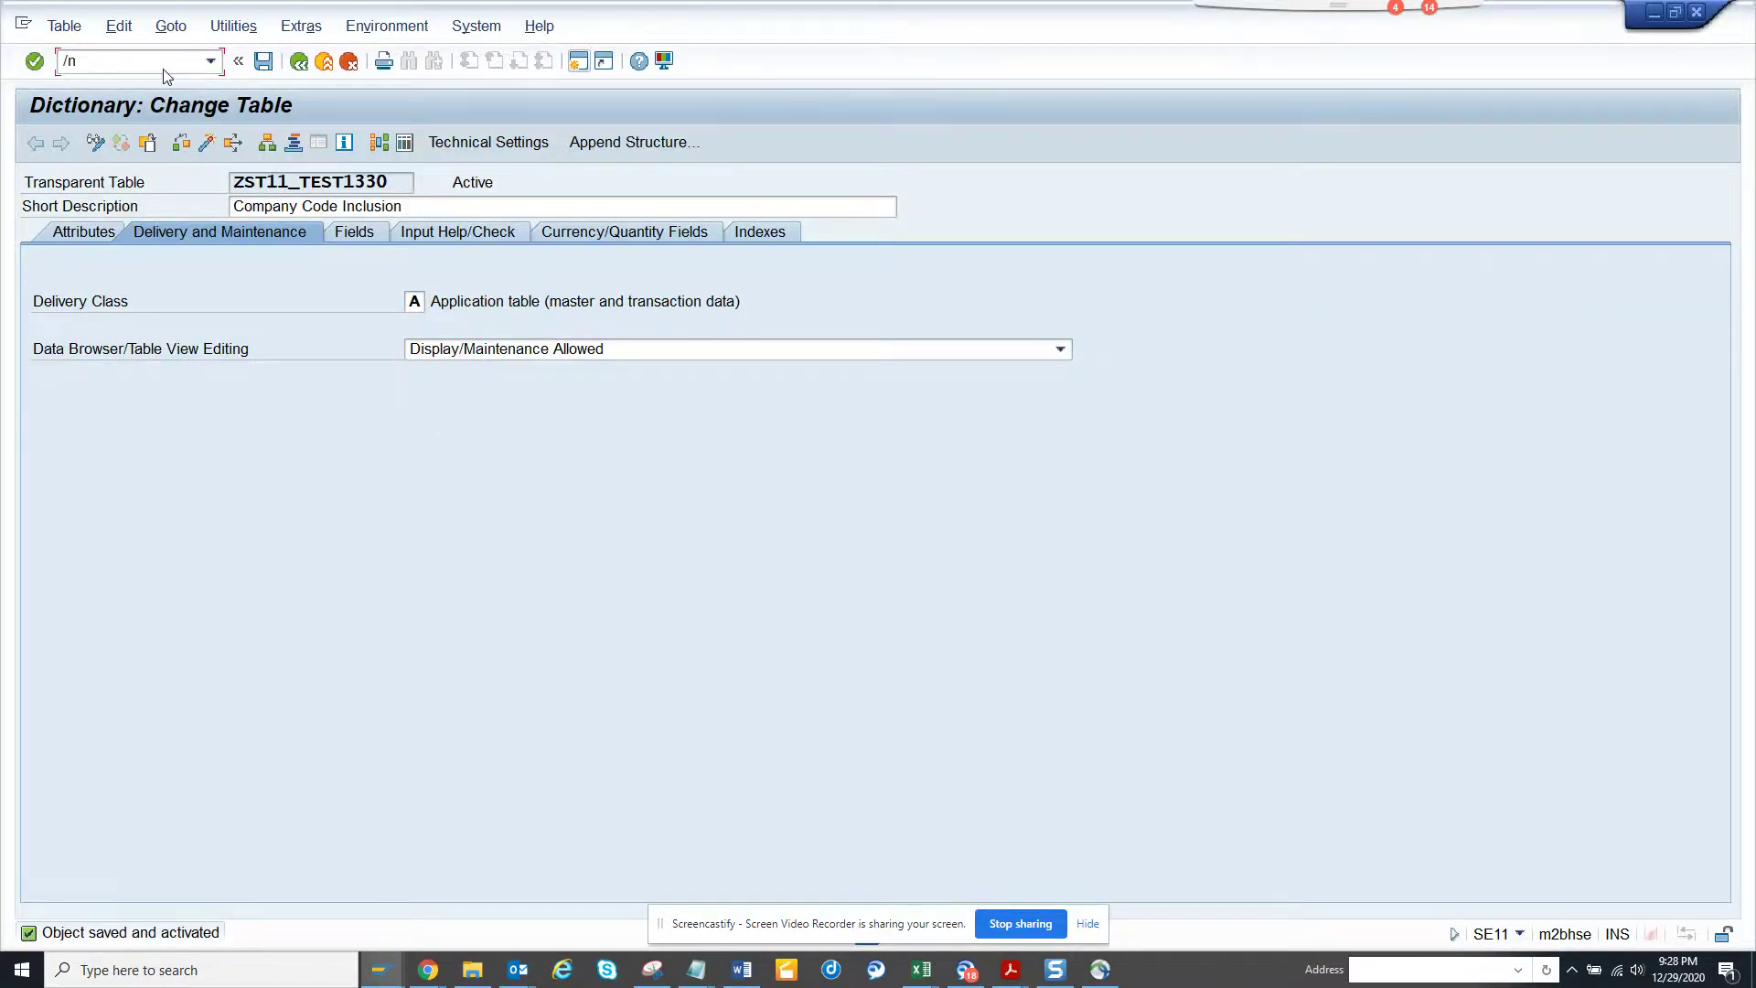
{"action": "type", "text": "ZST11_TEST1330"}
{"action": "key", "text": "Return"}
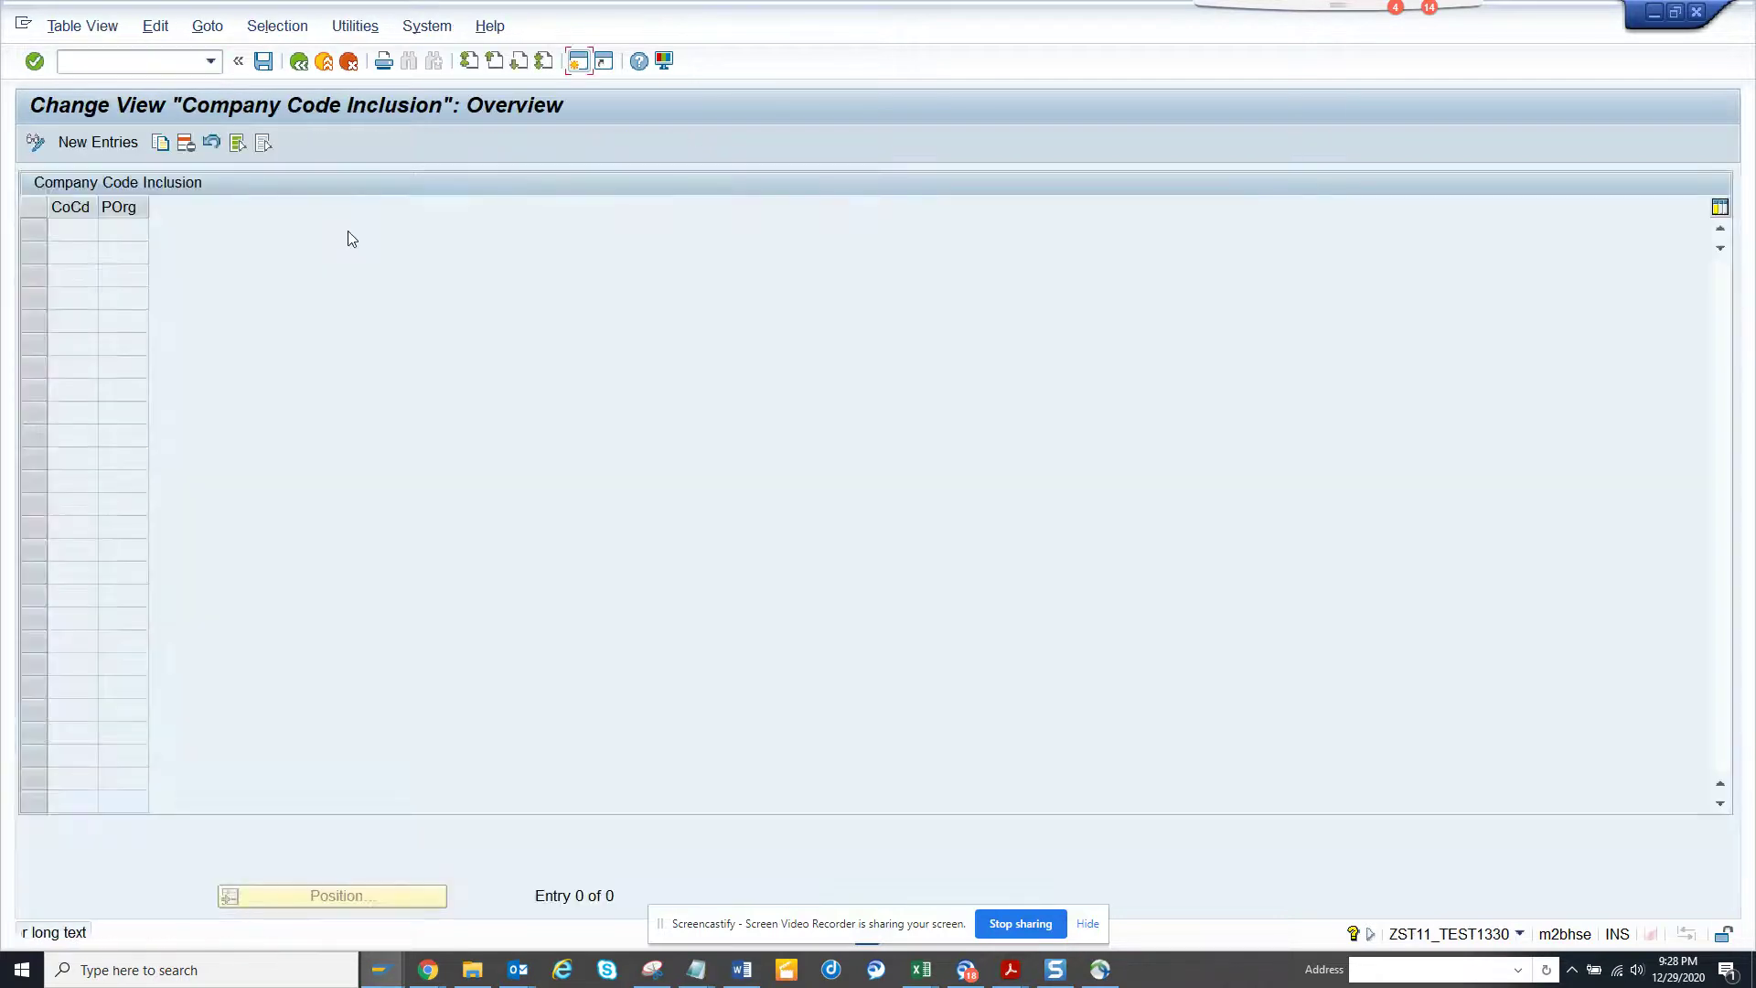